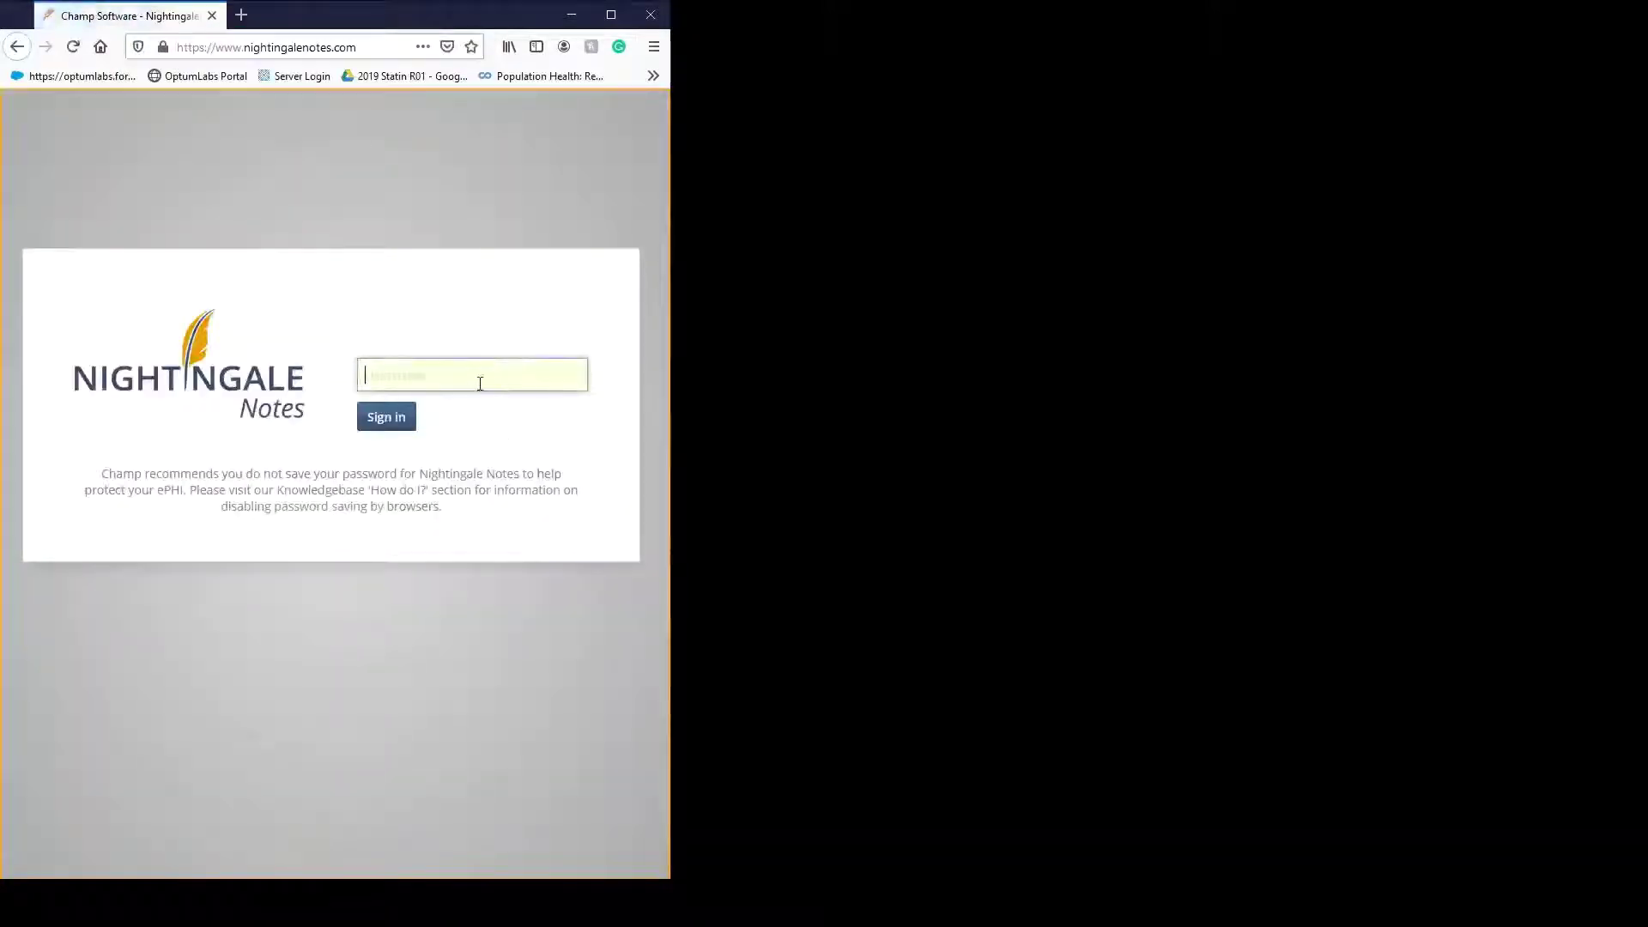
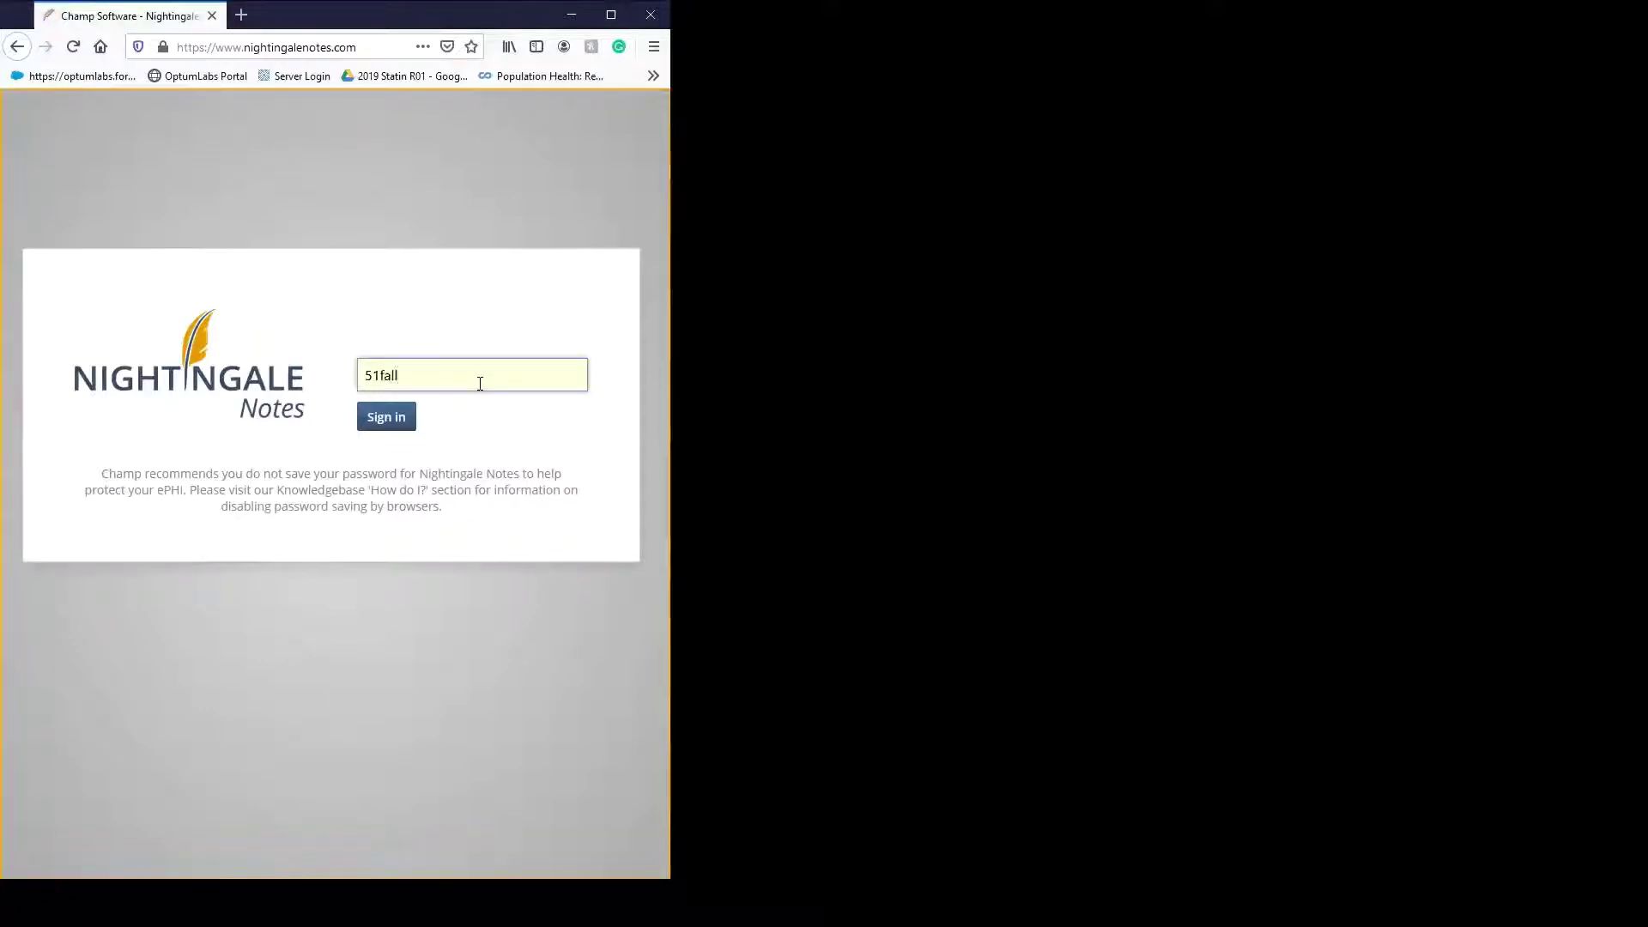
# - Sign in with the username and password, then widen the browser to show the full Client Search form
pyautogui.press('Return')
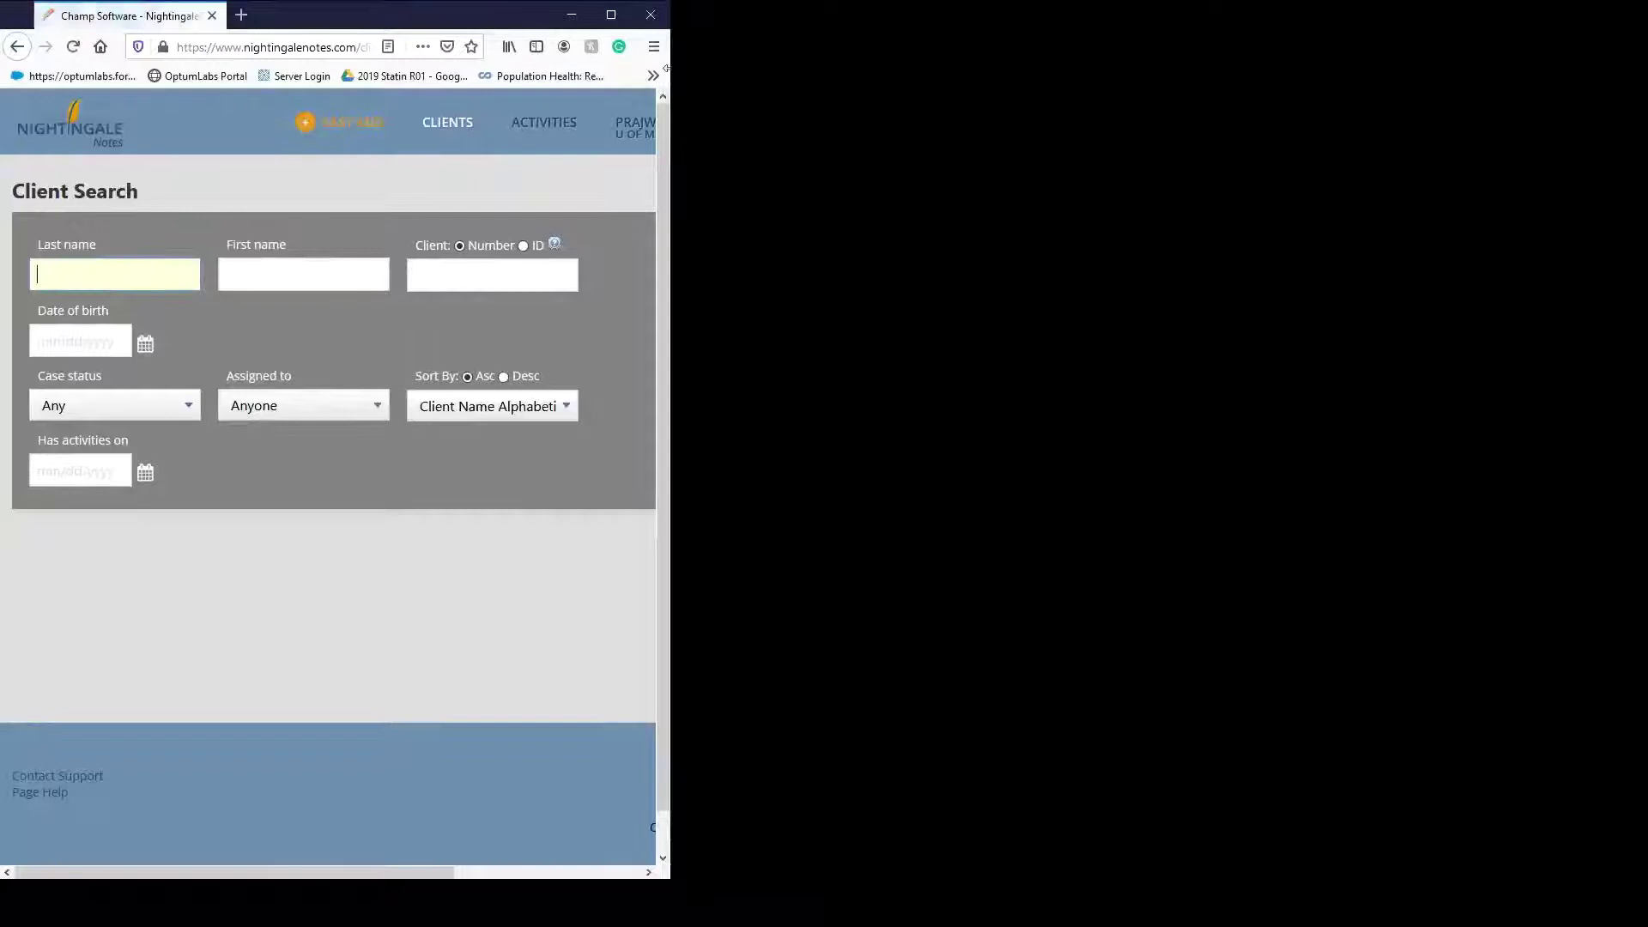
pyautogui.moveTo(666, 68); pyautogui.dragTo(1276, 73)
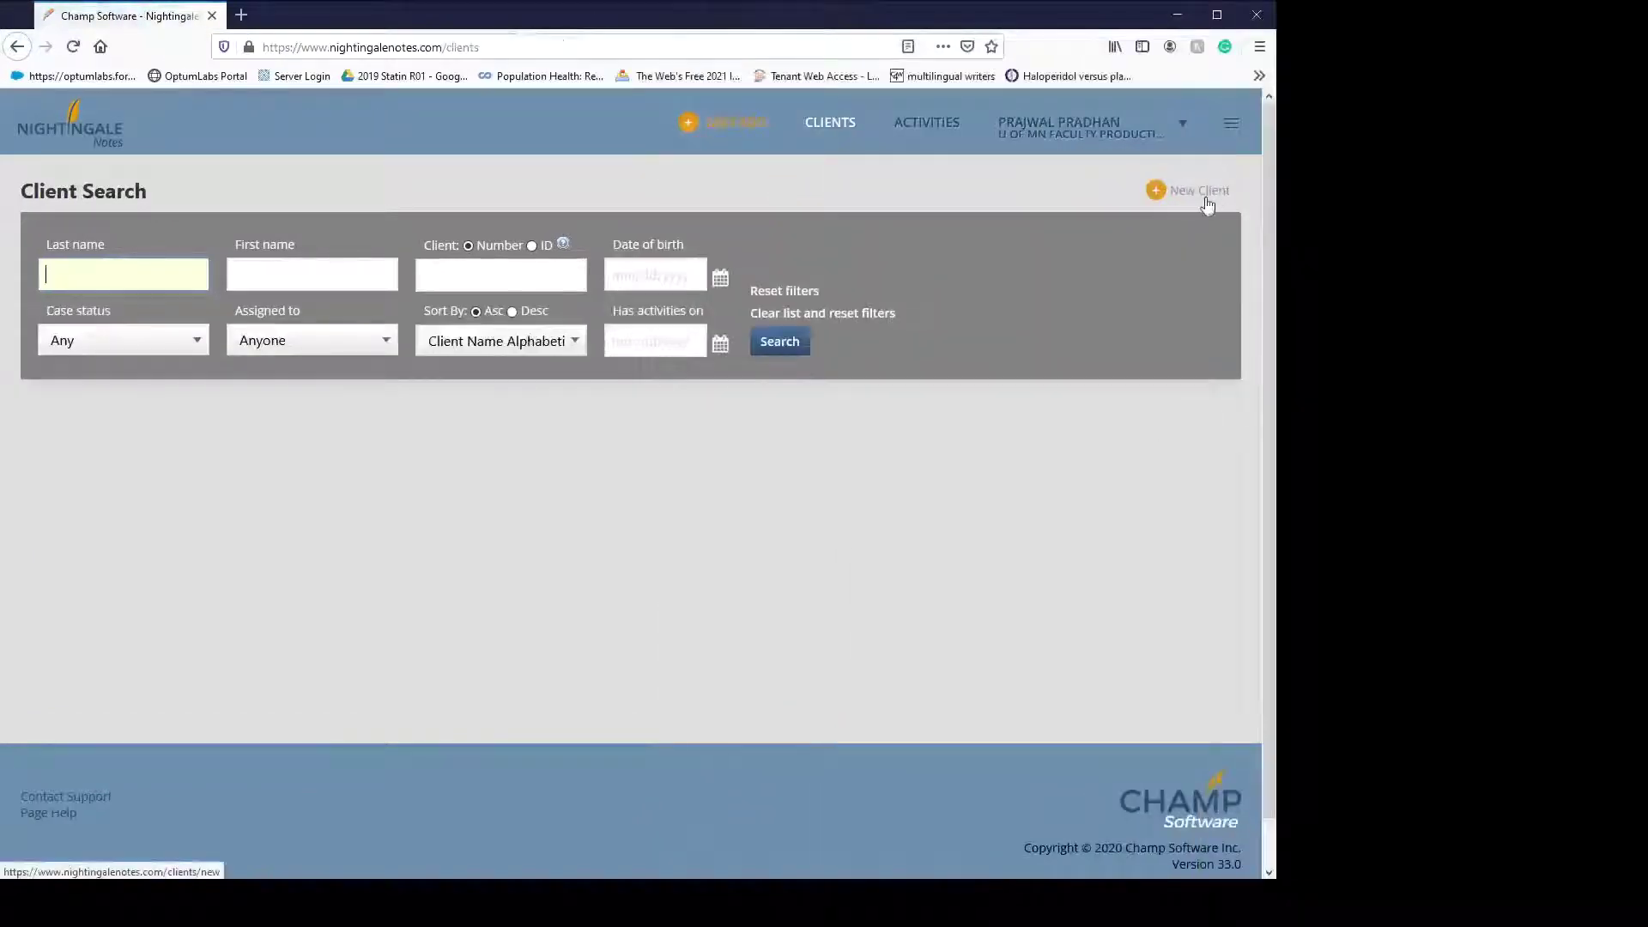
# - Create a new client opened on 11/02/2020 with case status Open and gender Male
pyautogui.click(1209, 190)
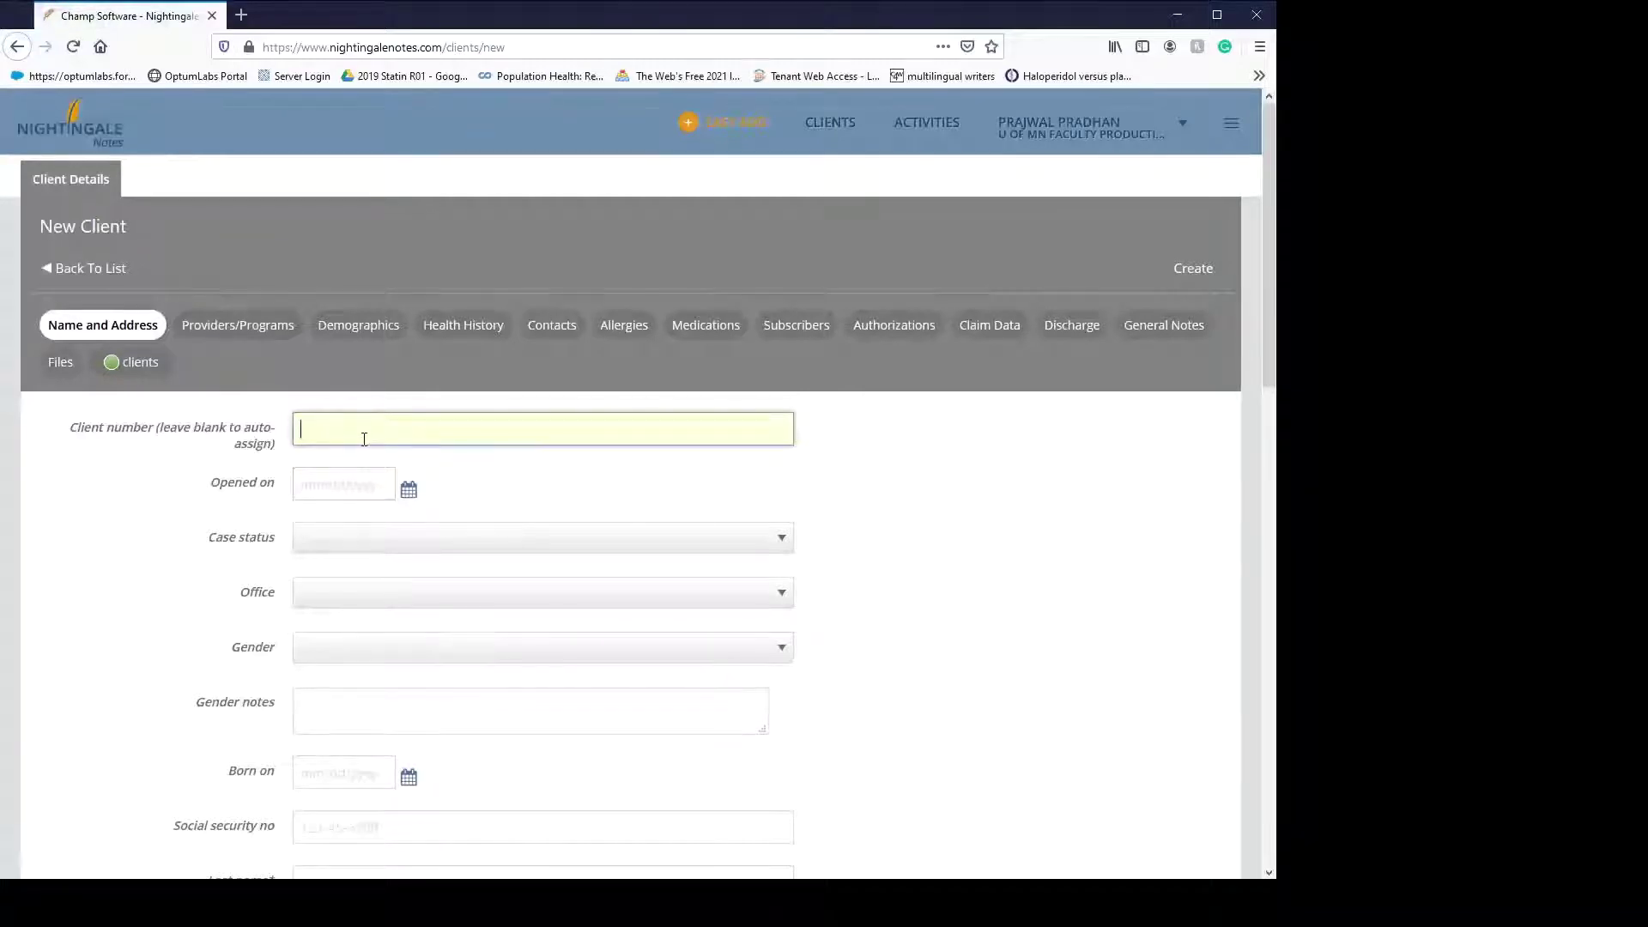
pyautogui.click(408, 490)
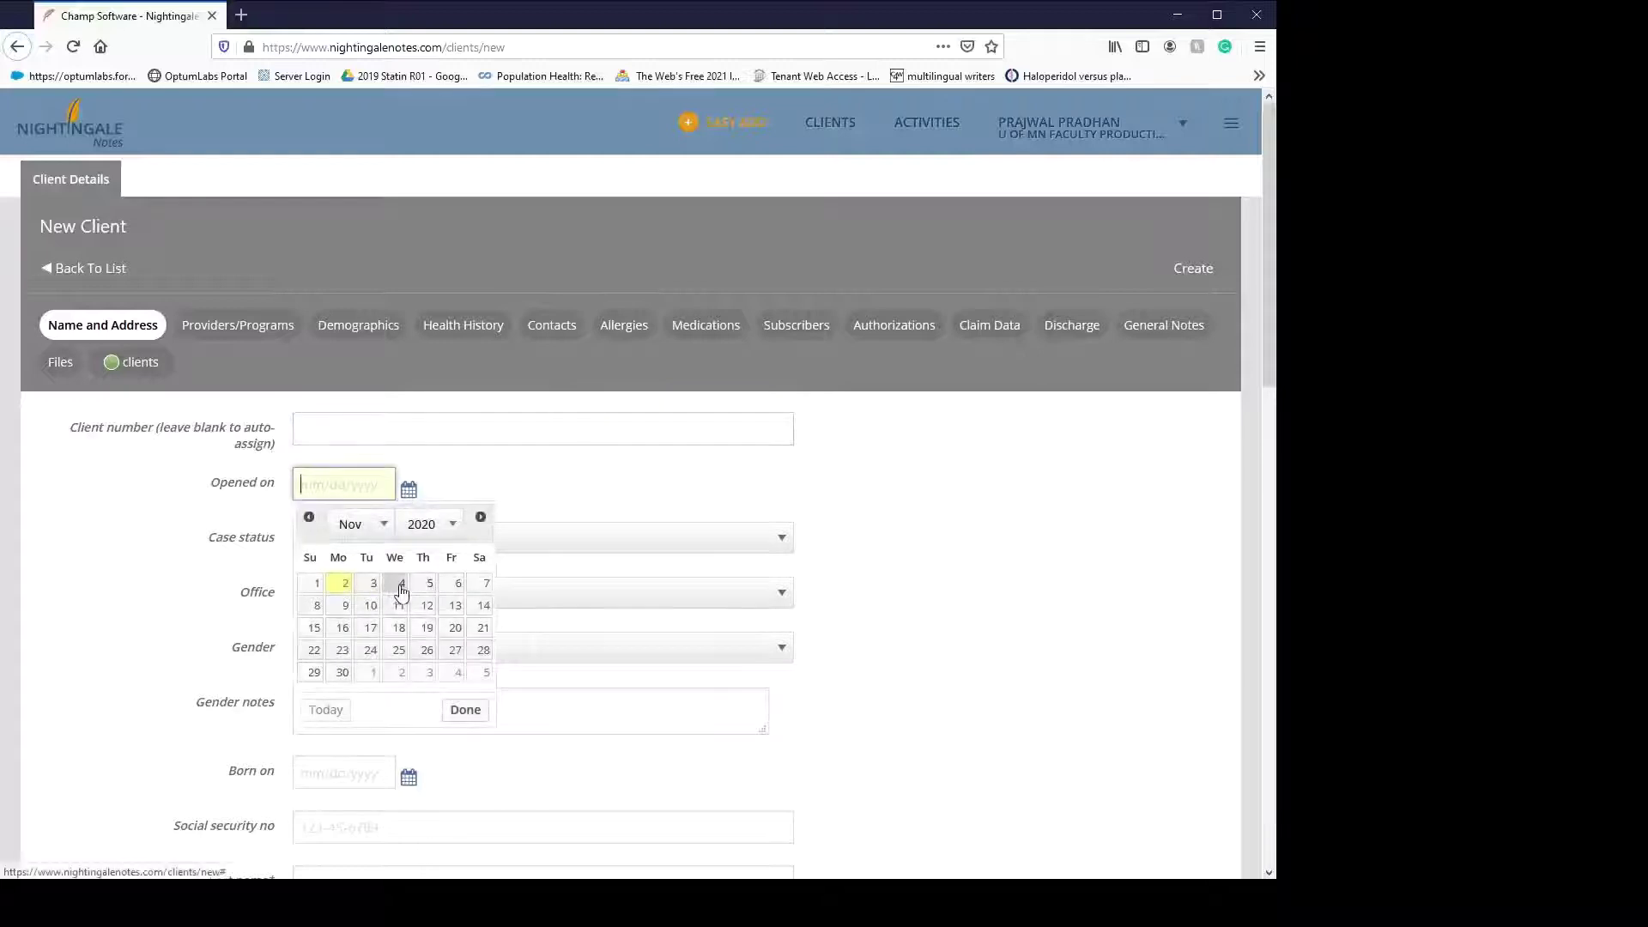
pyautogui.click(401, 585)
pyautogui.click(408, 489)
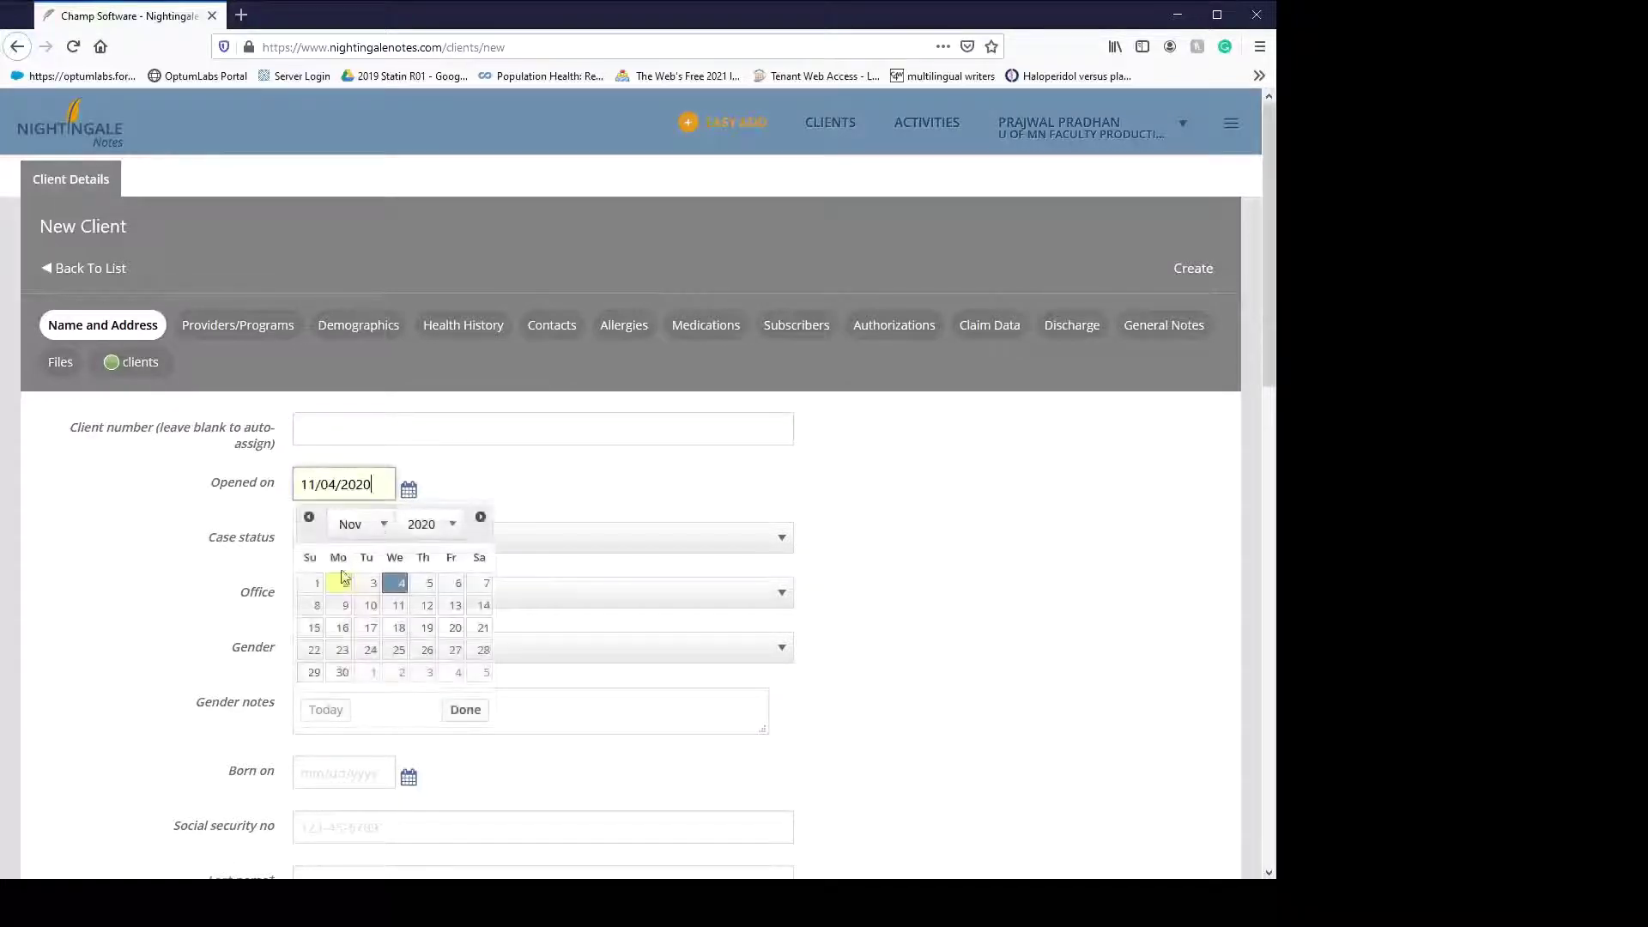
pyautogui.click(341, 580)
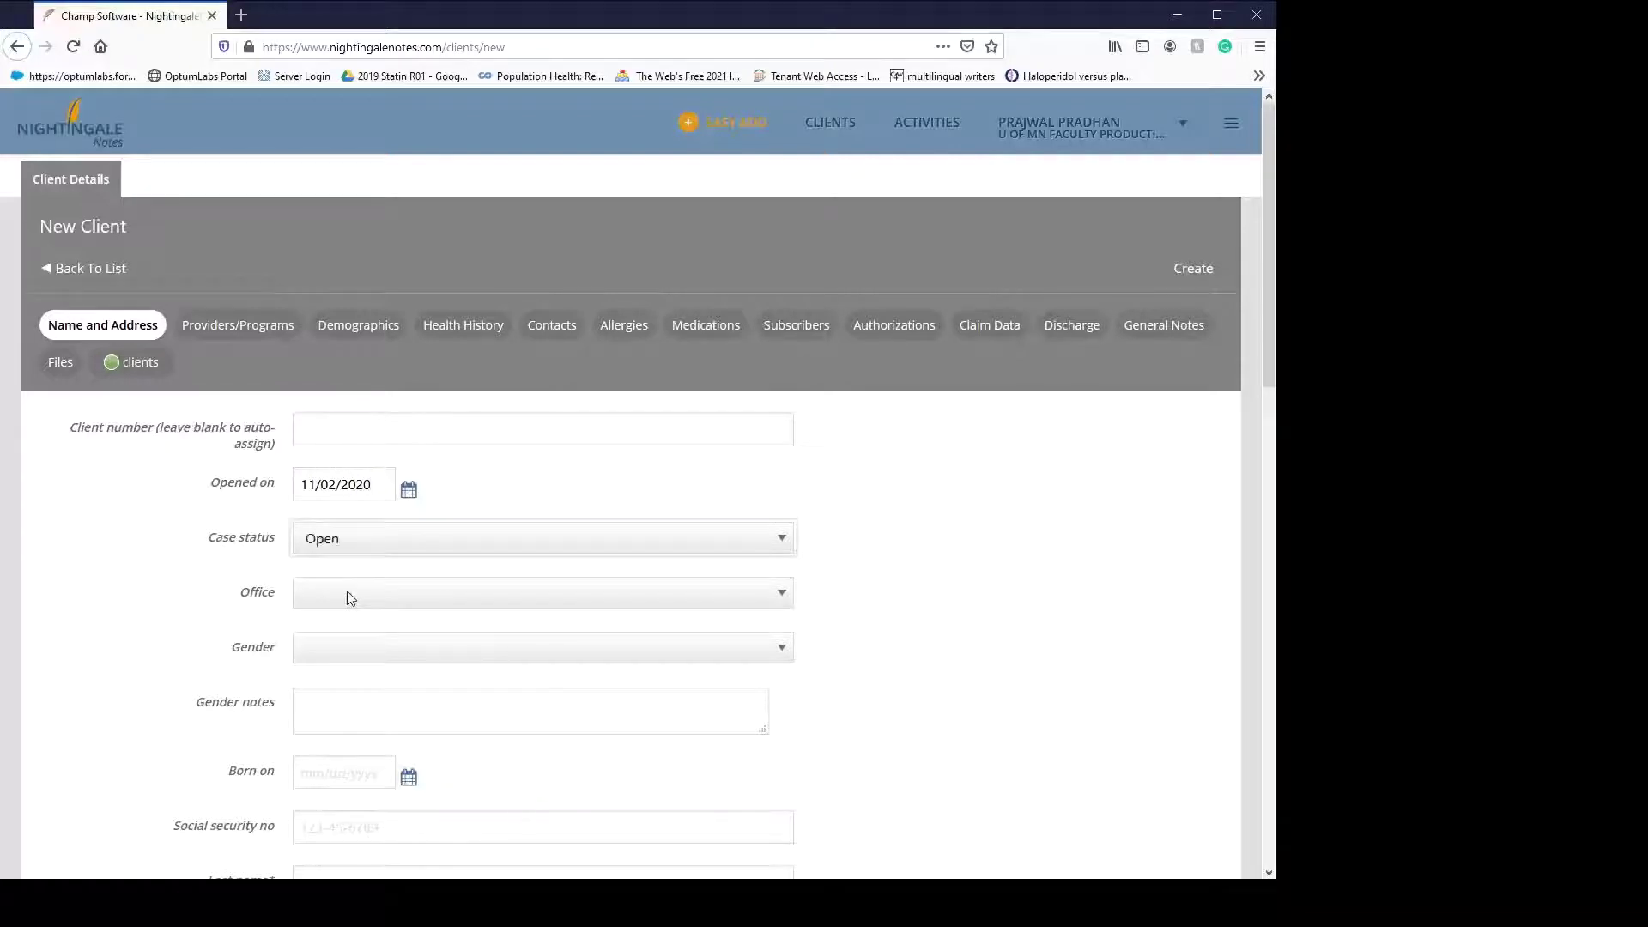
pyautogui.press('Tab')
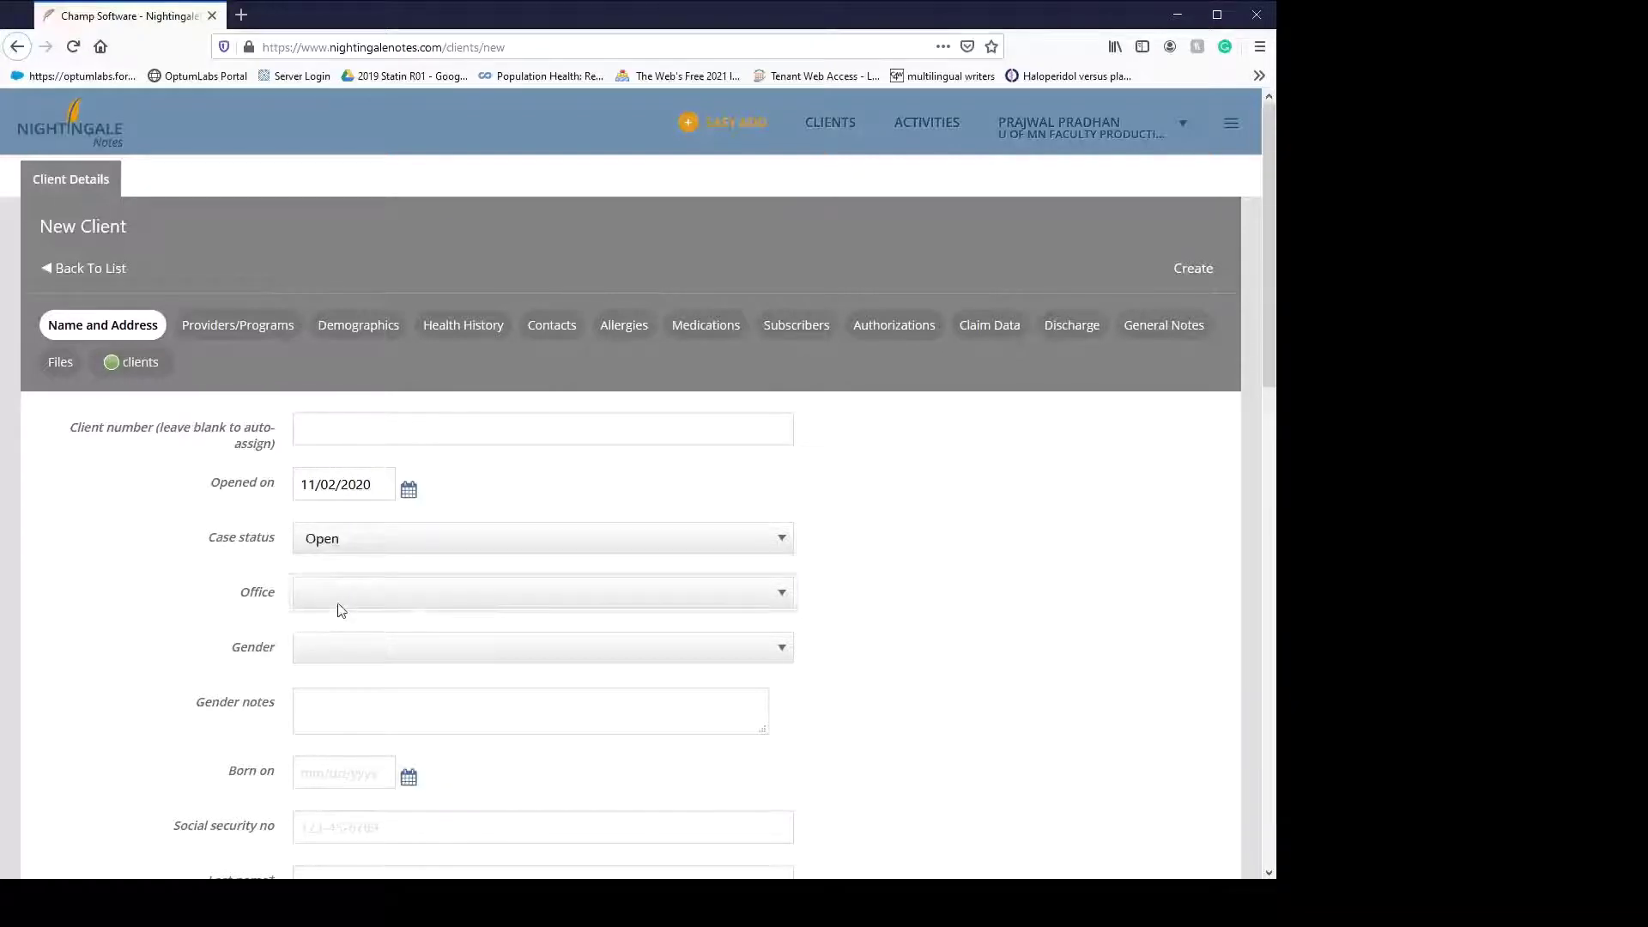
pyautogui.press('Tab')
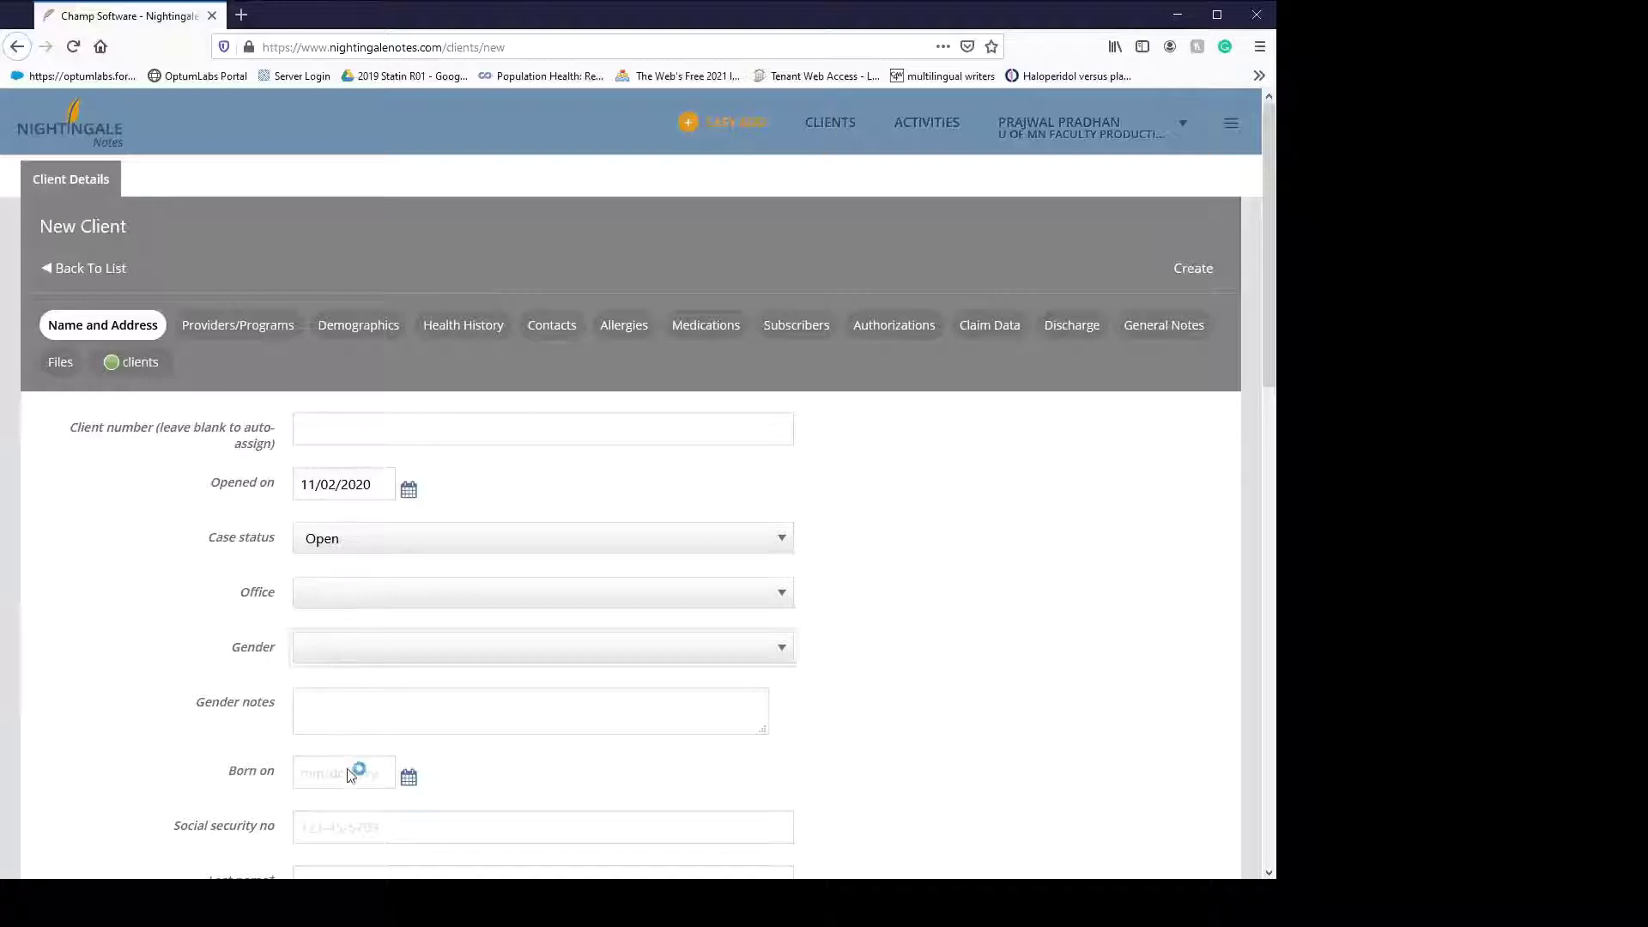
pyautogui.press('m')
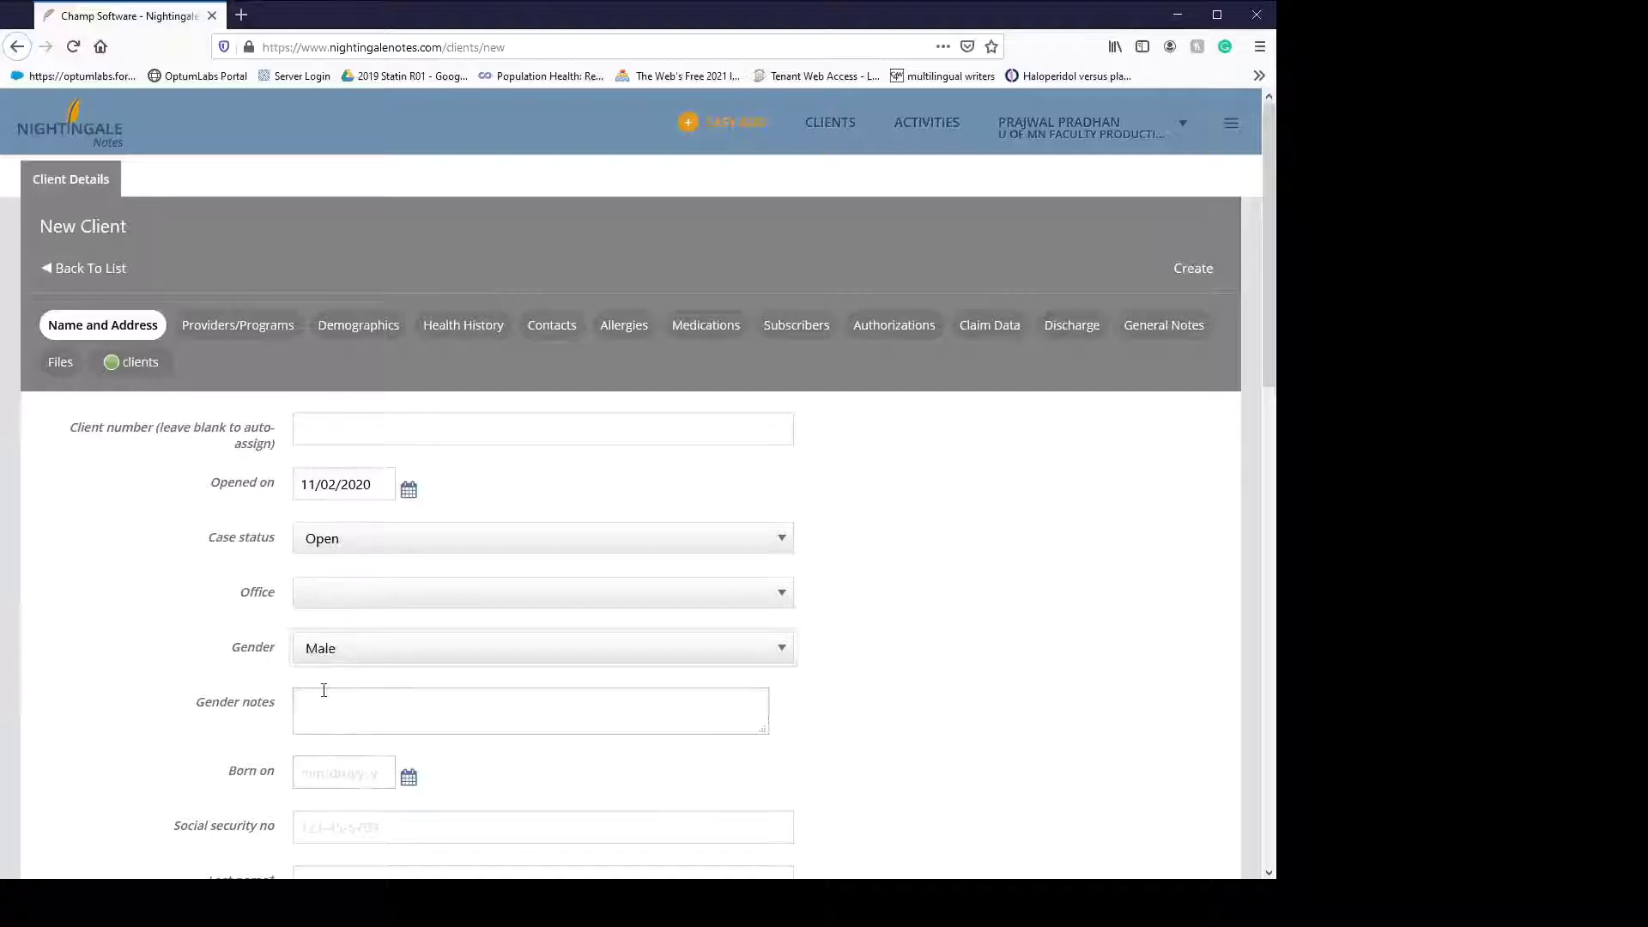
pyautogui.scroll(-2, 323, 688)
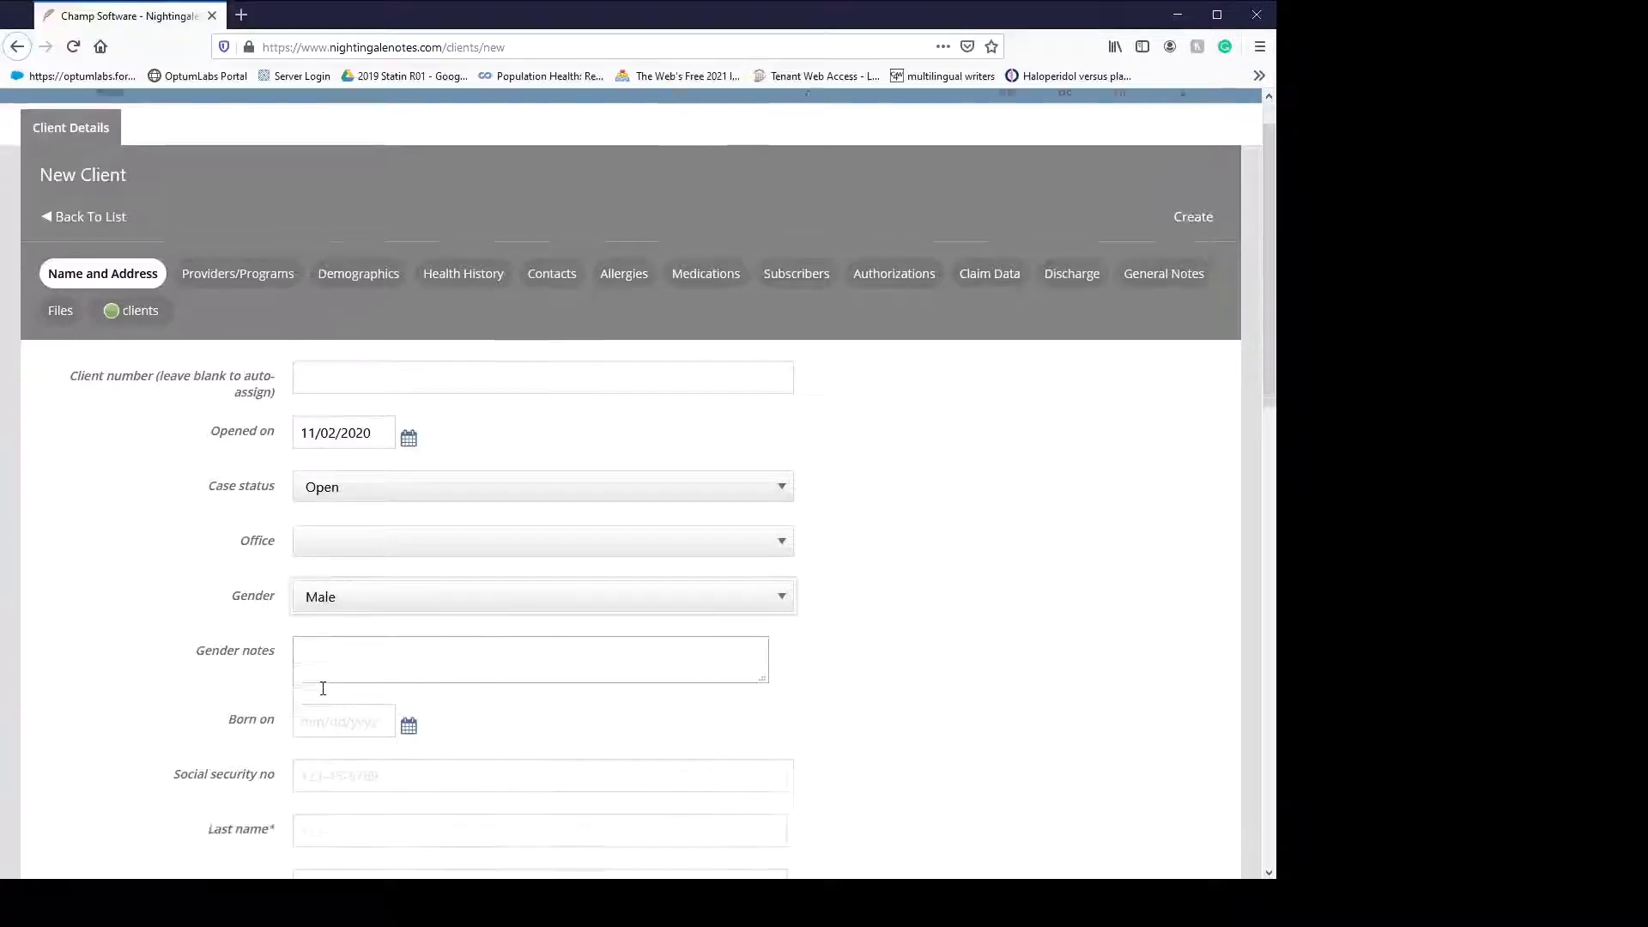
# - Set the client's birth date to 01/01/2000 using the calendar
pyautogui.click(412, 605)
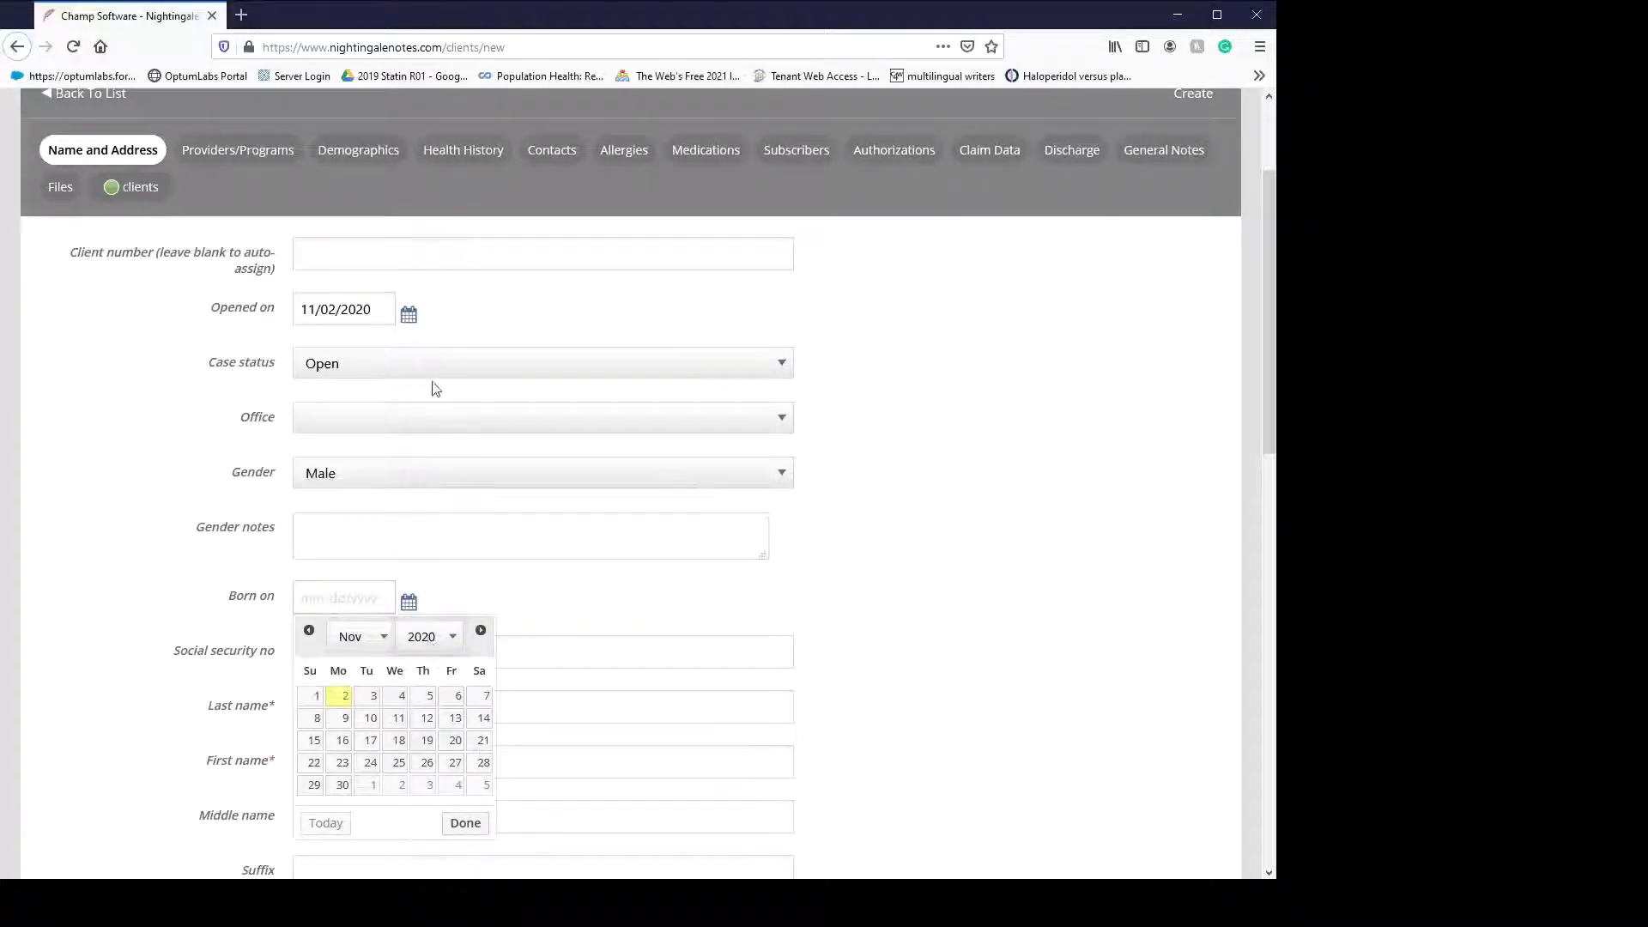
pyautogui.click(440, 637)
pyautogui.click(434, 644)
pyautogui.click(386, 644)
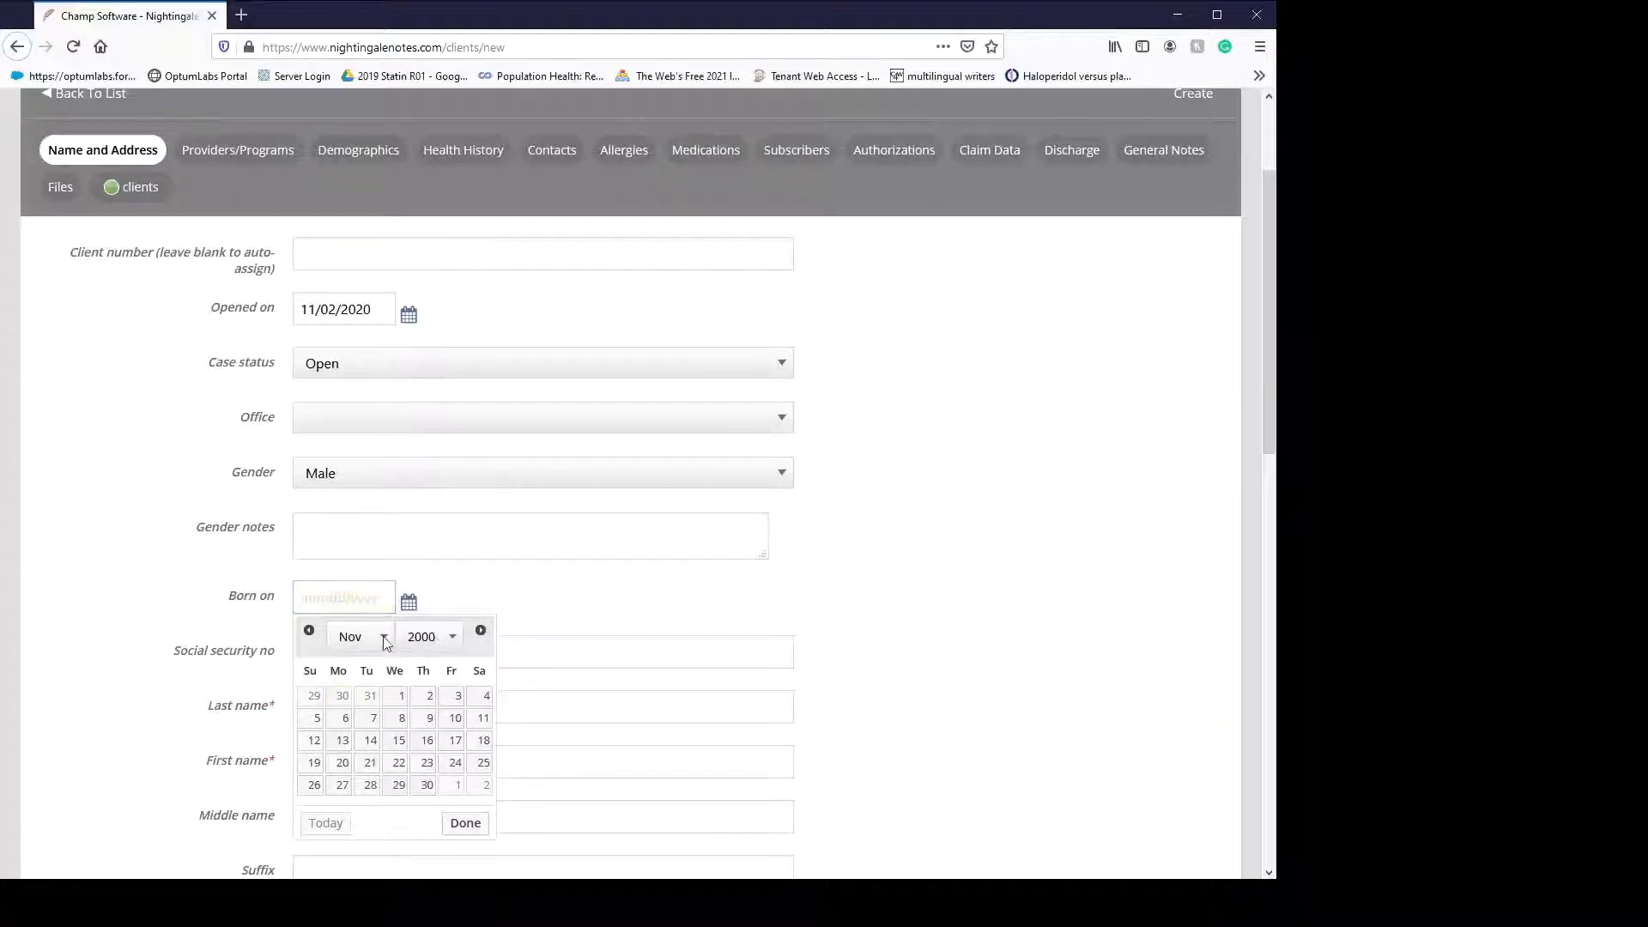
pyautogui.click(385, 494)
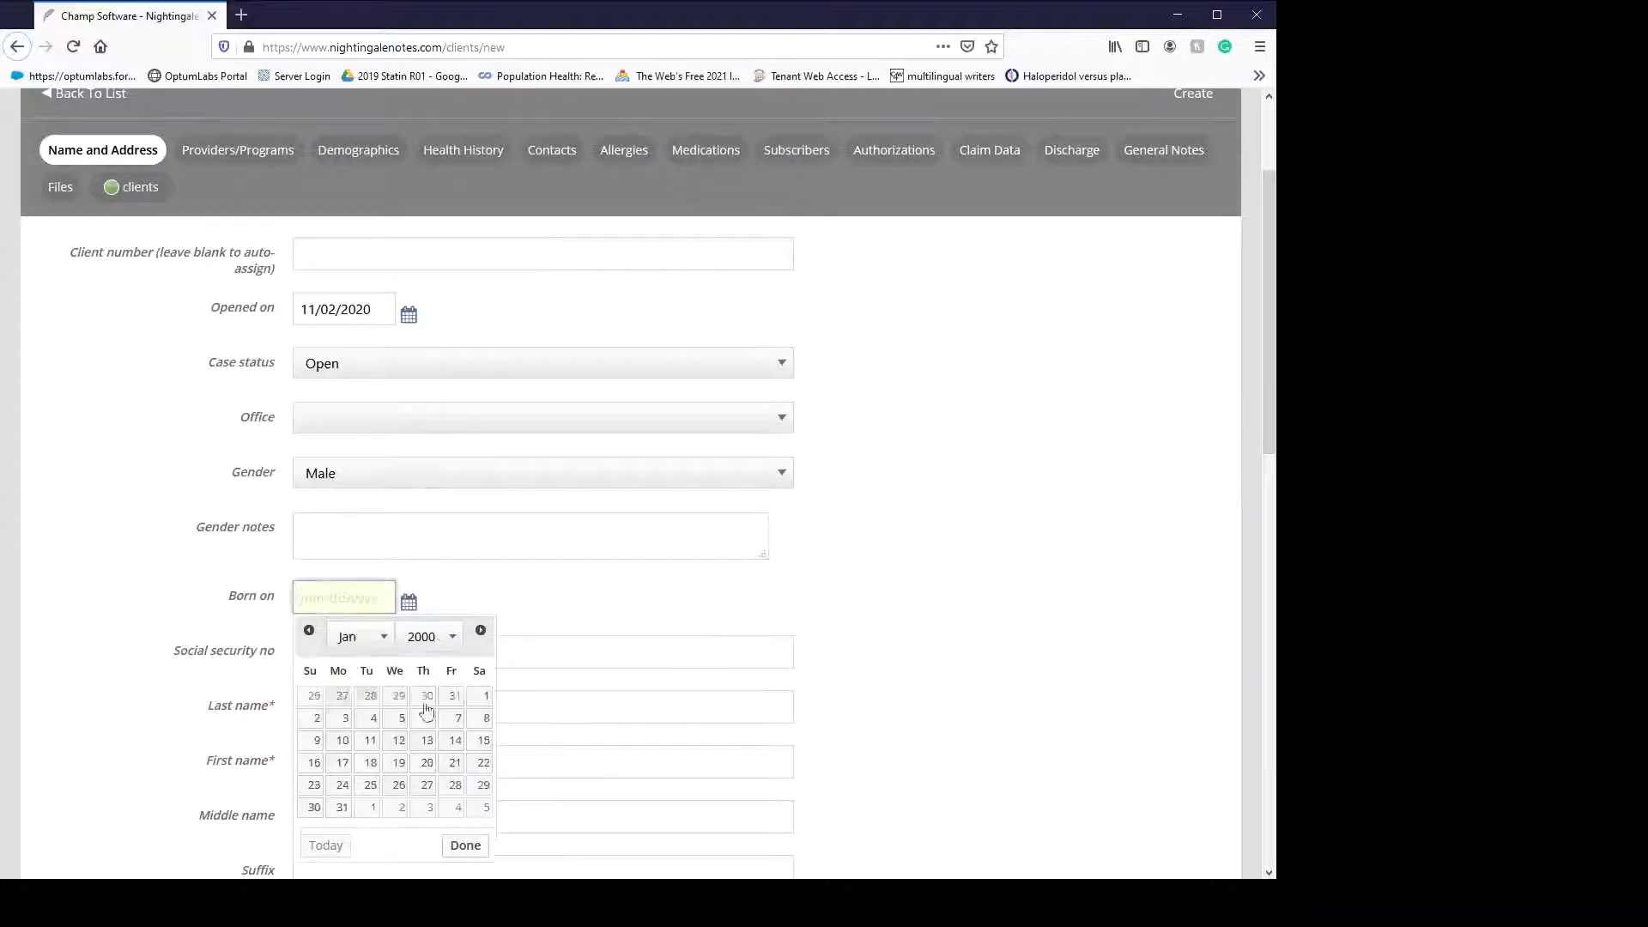
pyautogui.click(483, 697)
# - Enter the client's last and first names, correcting the last name's spelling
pyautogui.scroll(-2, 538, 590)
pyautogui.scroll(-3, 538, 591)
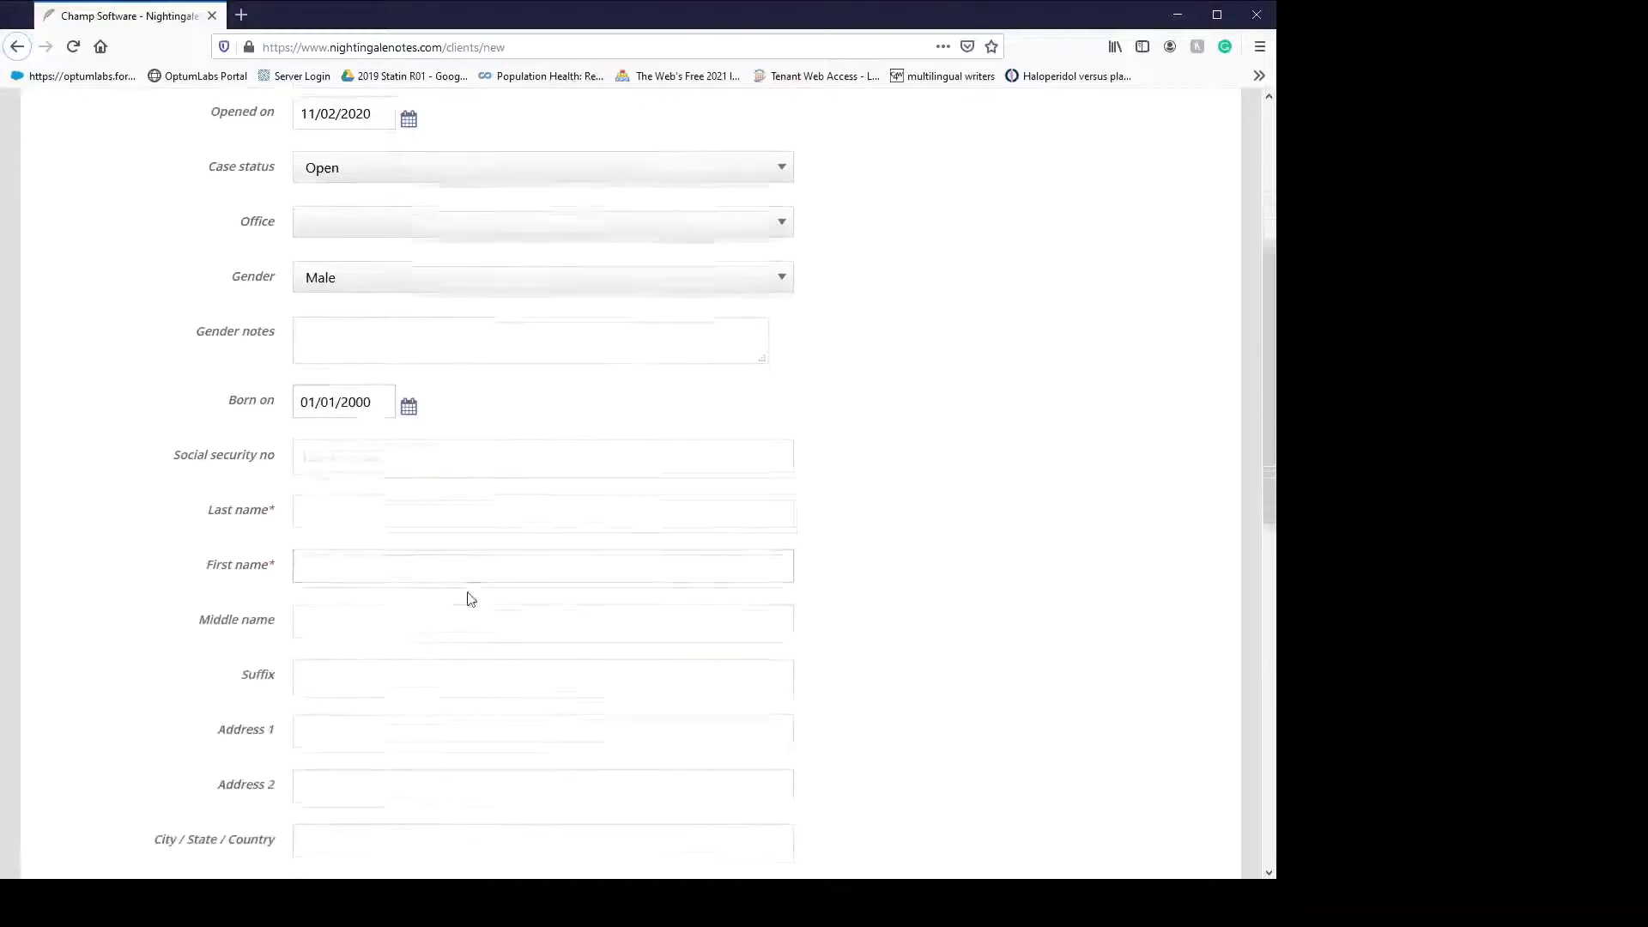
pyautogui.click(357, 444)
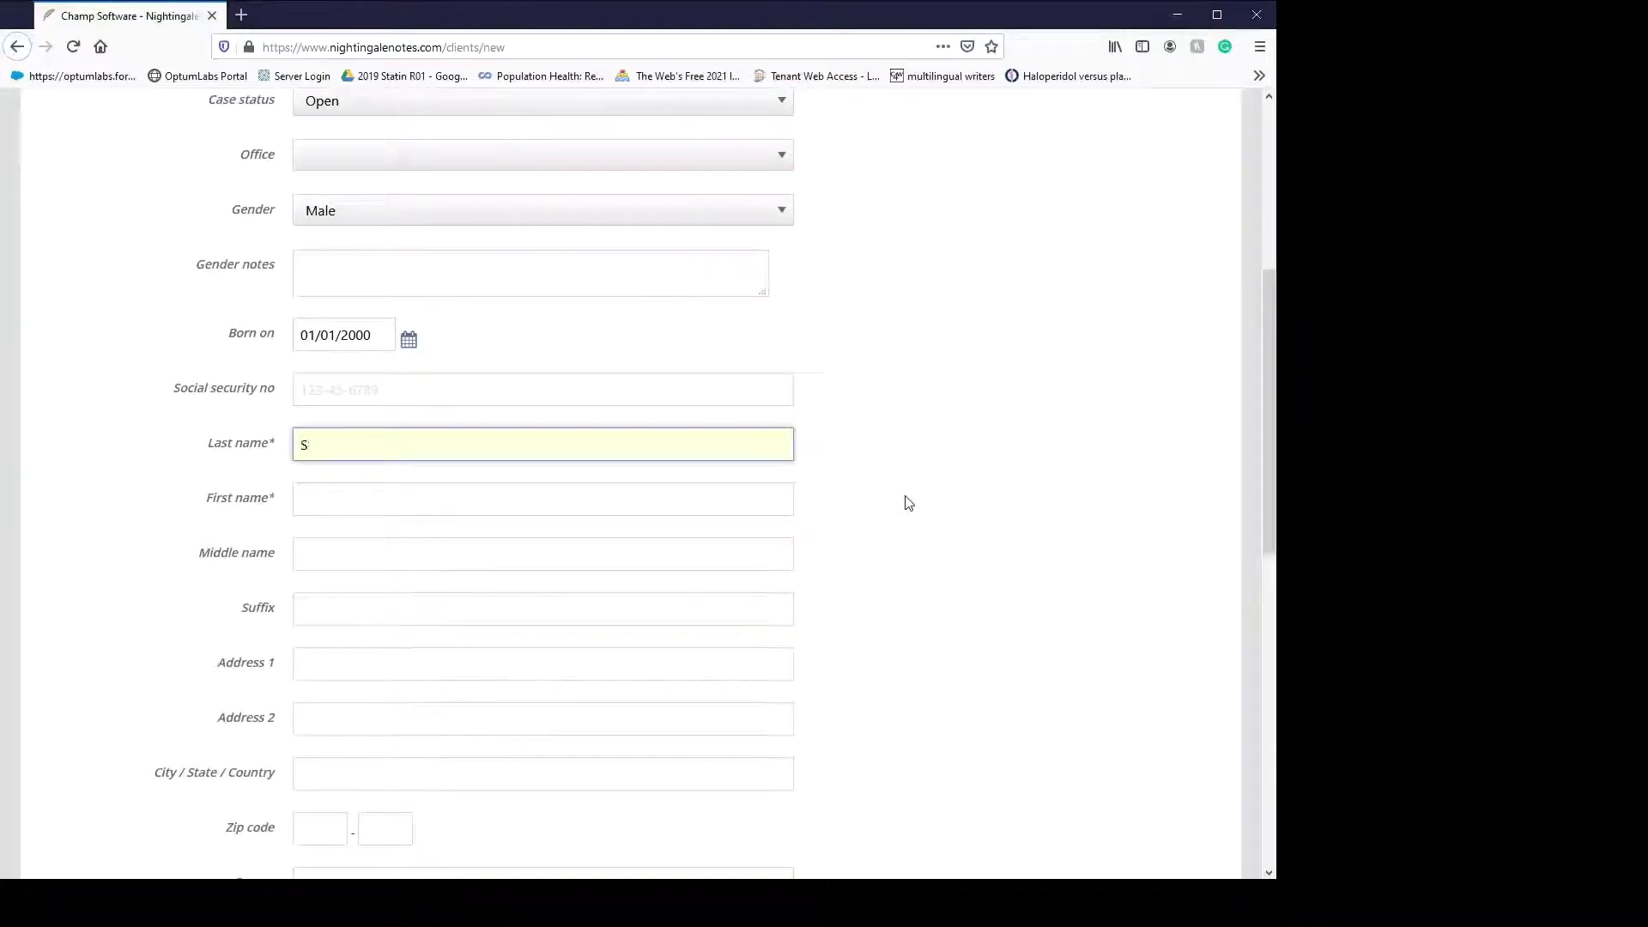
pyautogui.press('Tab')
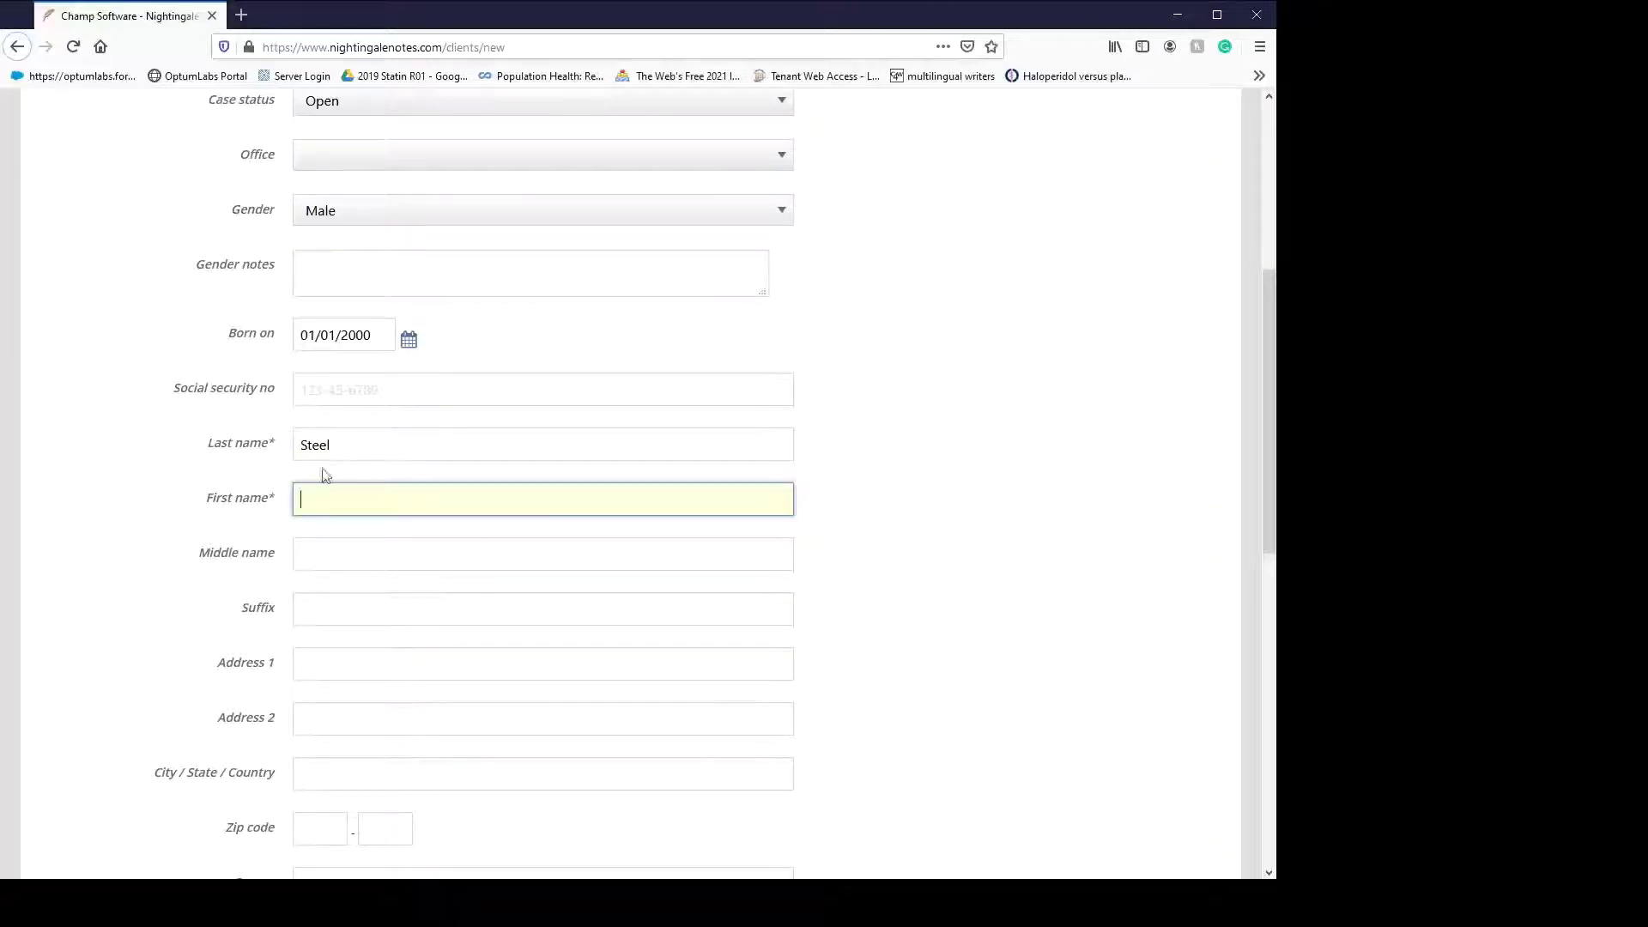
pyautogui.click(343, 445)
pyautogui.write('e')
pyautogui.click(388, 498)
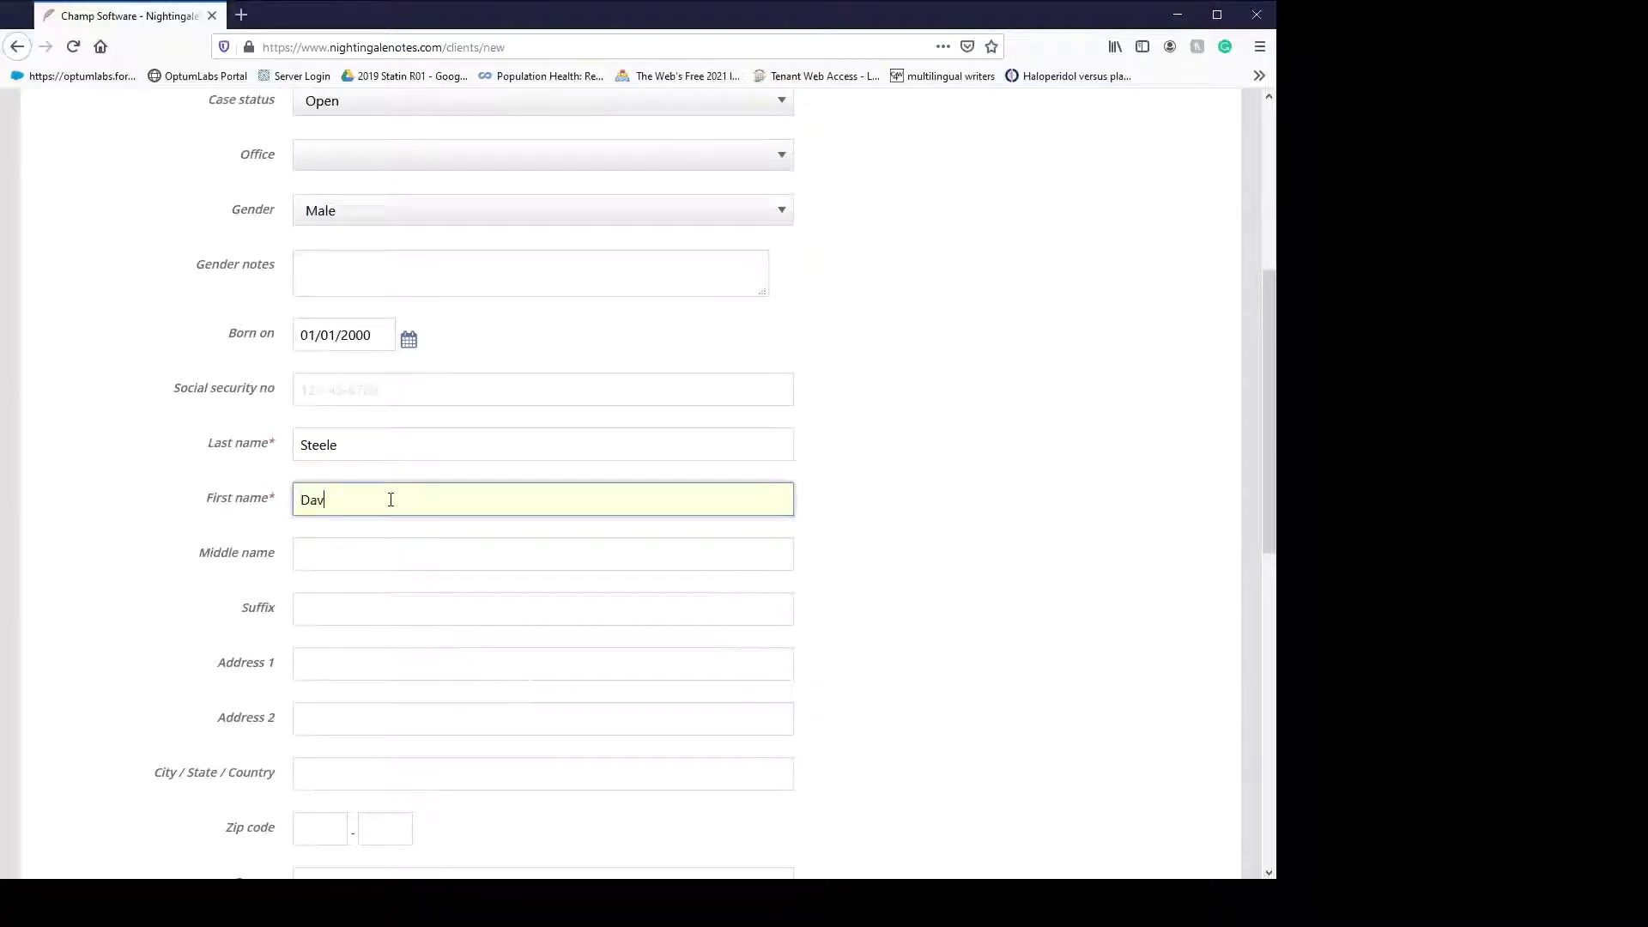
pyautogui.scroll(-10, 563, 483)
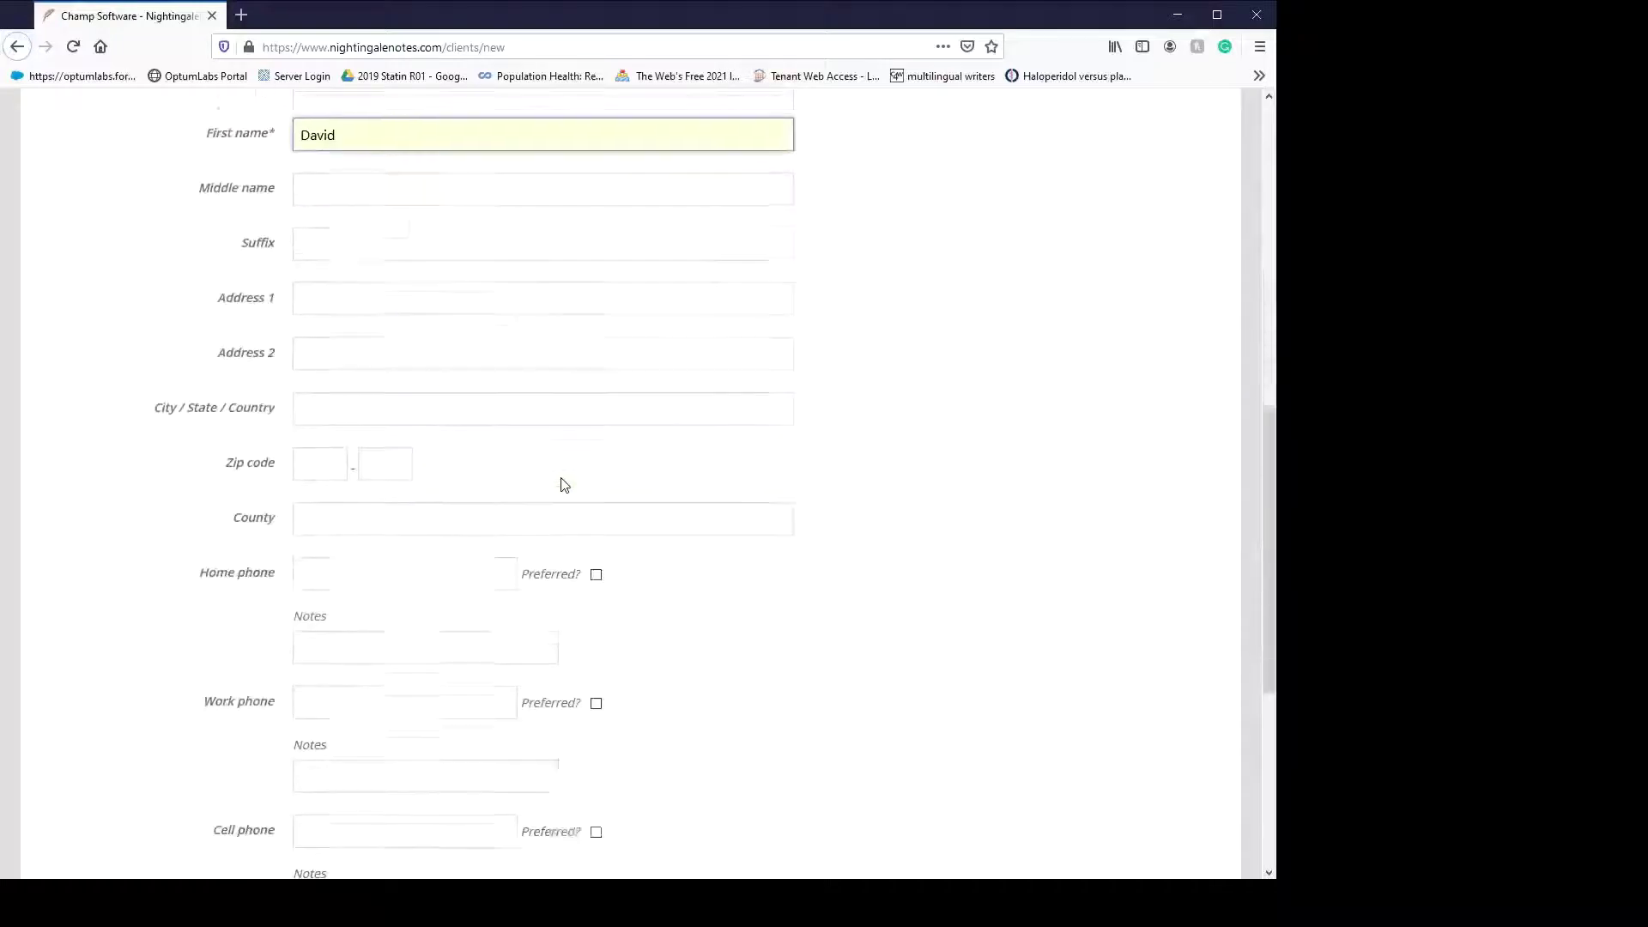
pyautogui.scroll(7, 563, 484)
pyautogui.scroll(7, 564, 485)
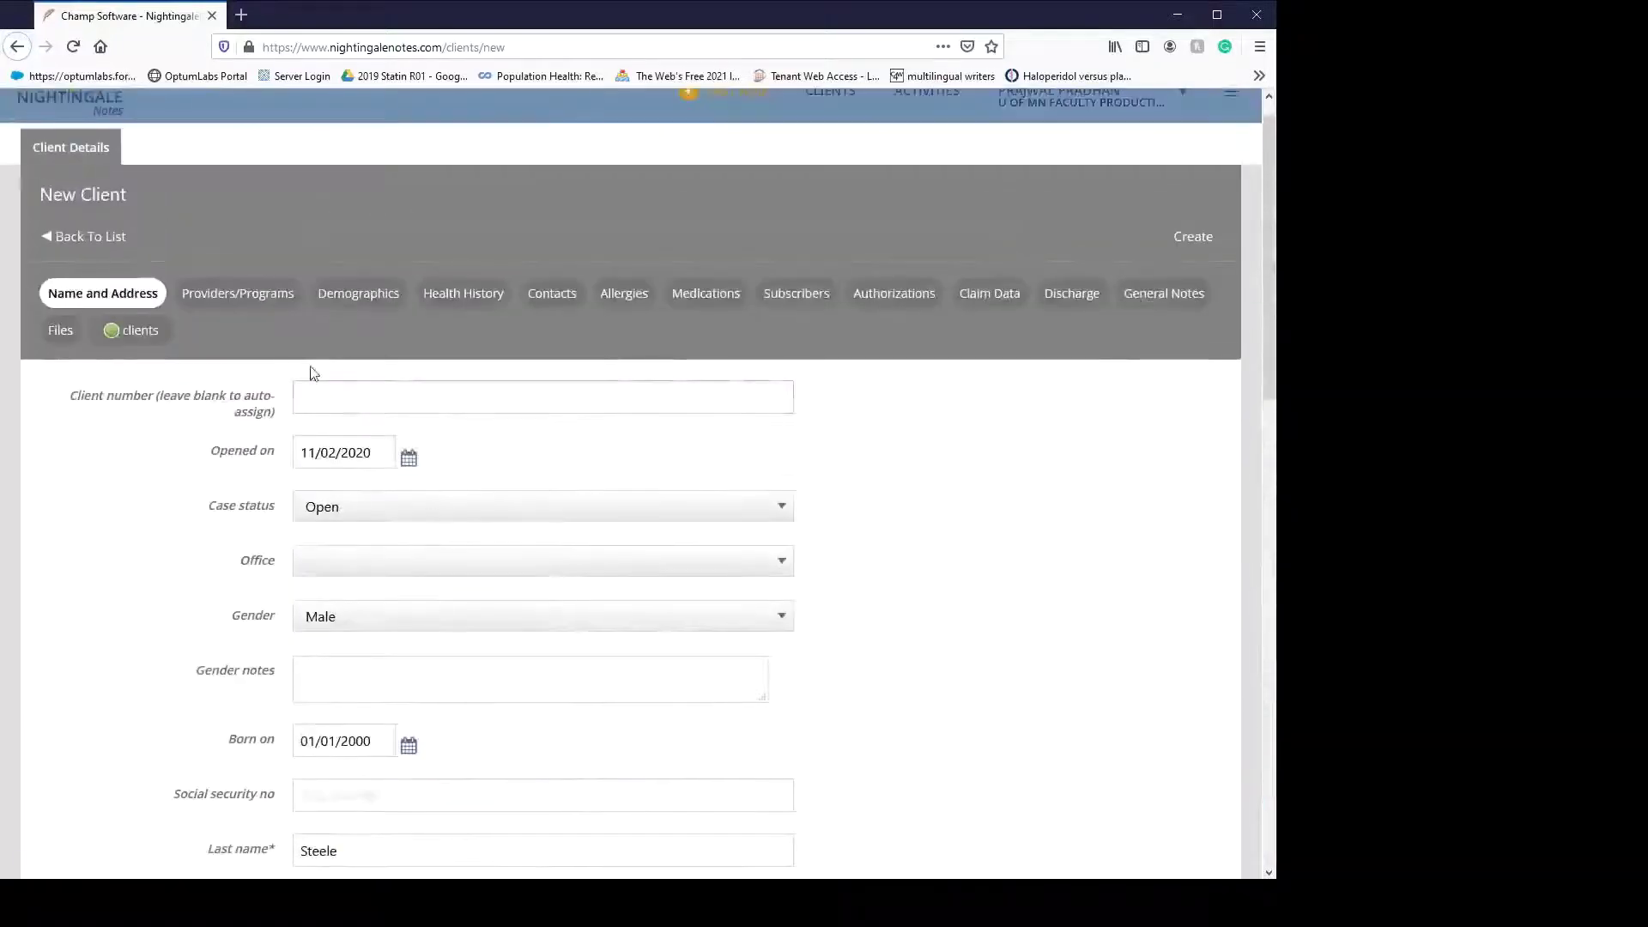
# - In Providers and Programs, assign the suggested employee to the client as primary
pyautogui.click(266, 298)
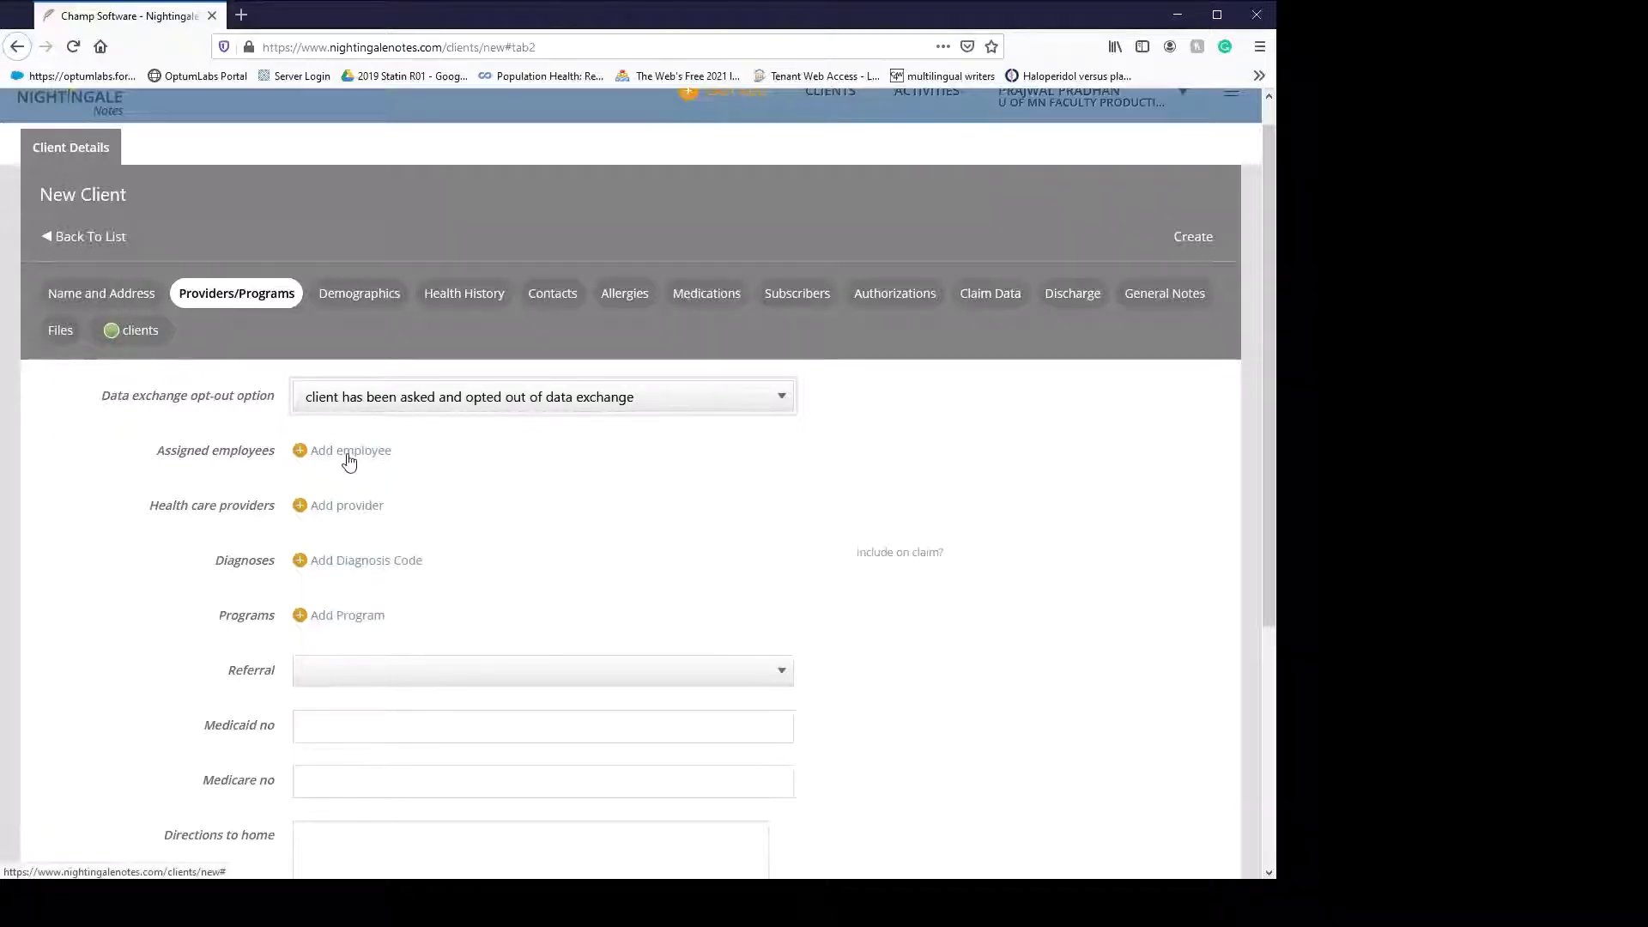
pyautogui.click(344, 450)
pyautogui.click(424, 463)
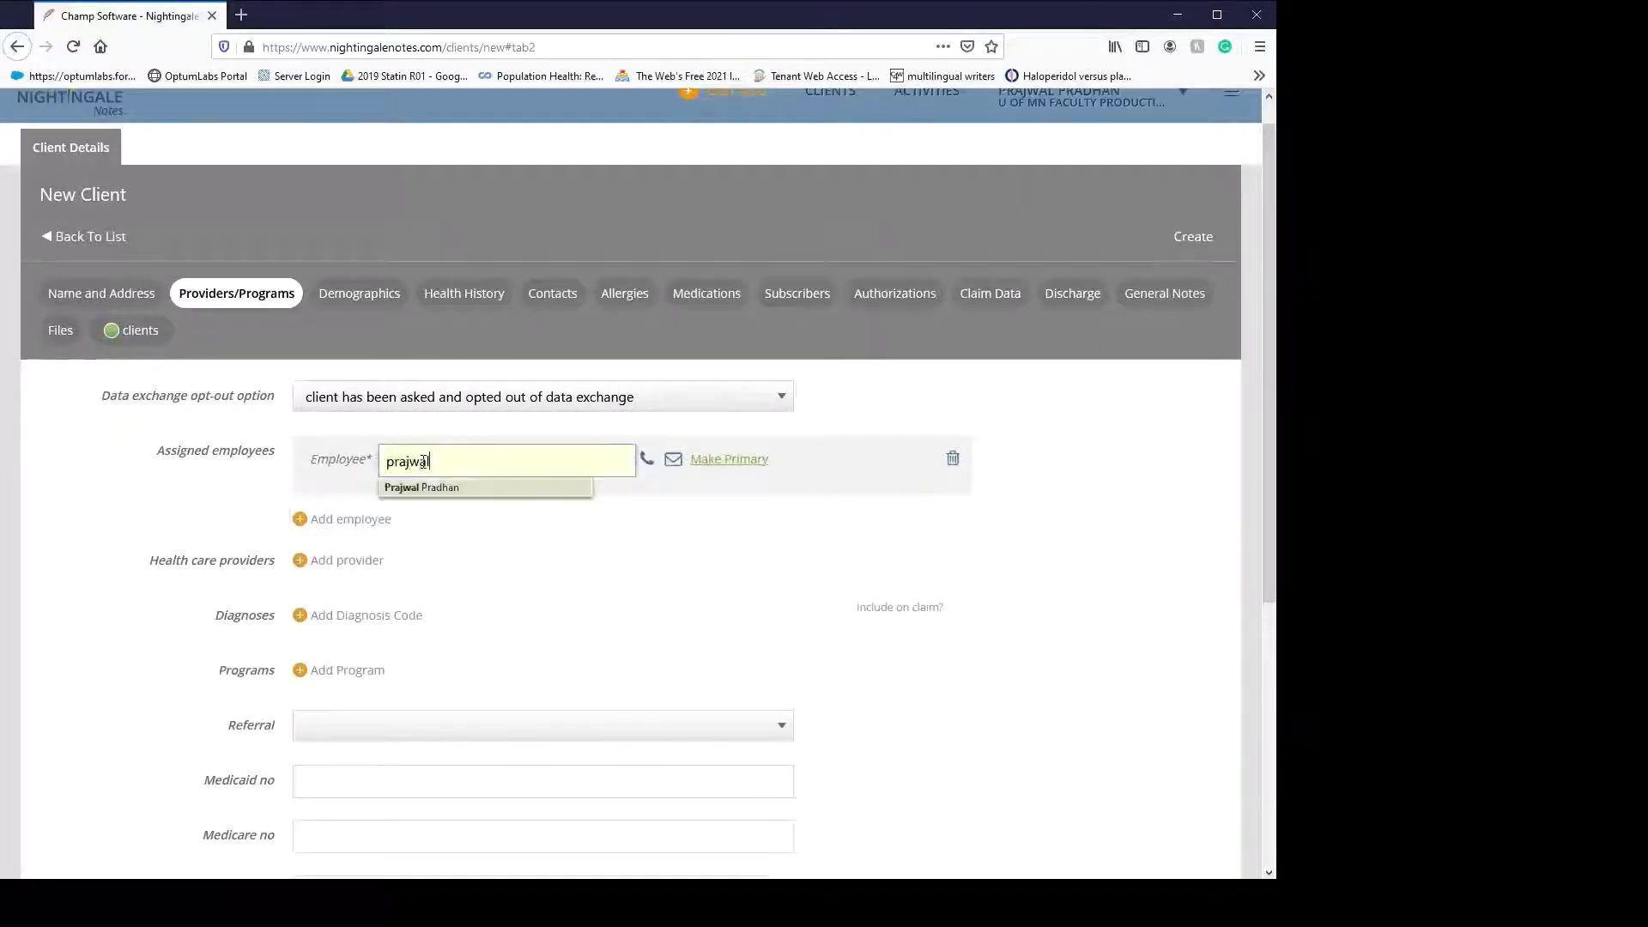
pyautogui.click(438, 487)
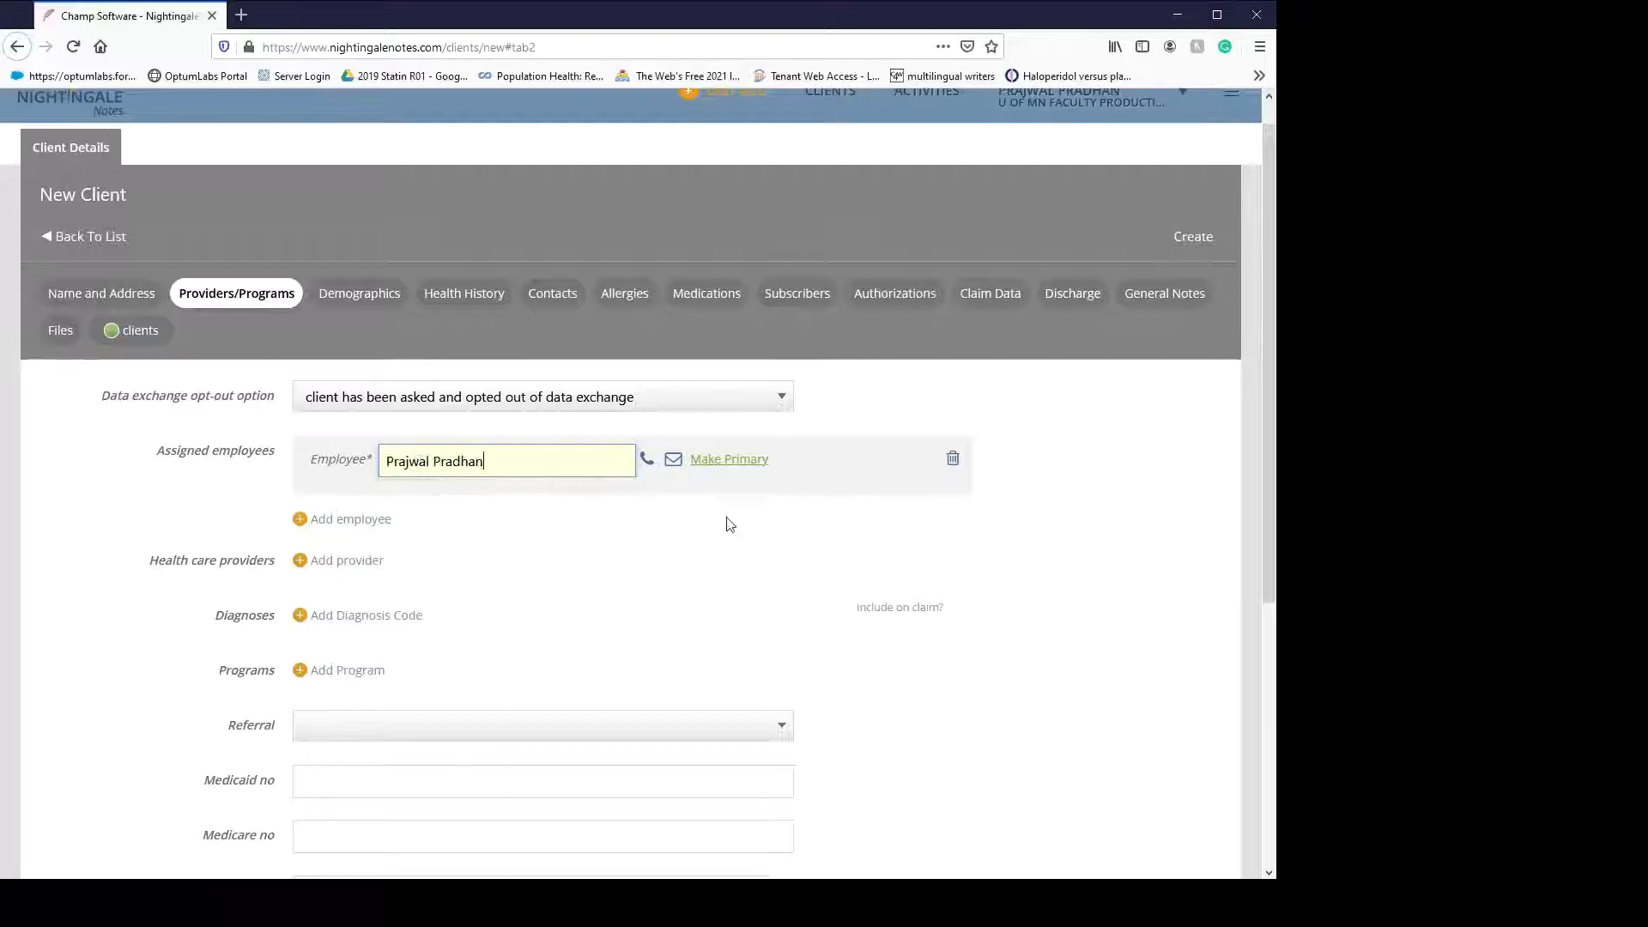
pyautogui.click(741, 471)
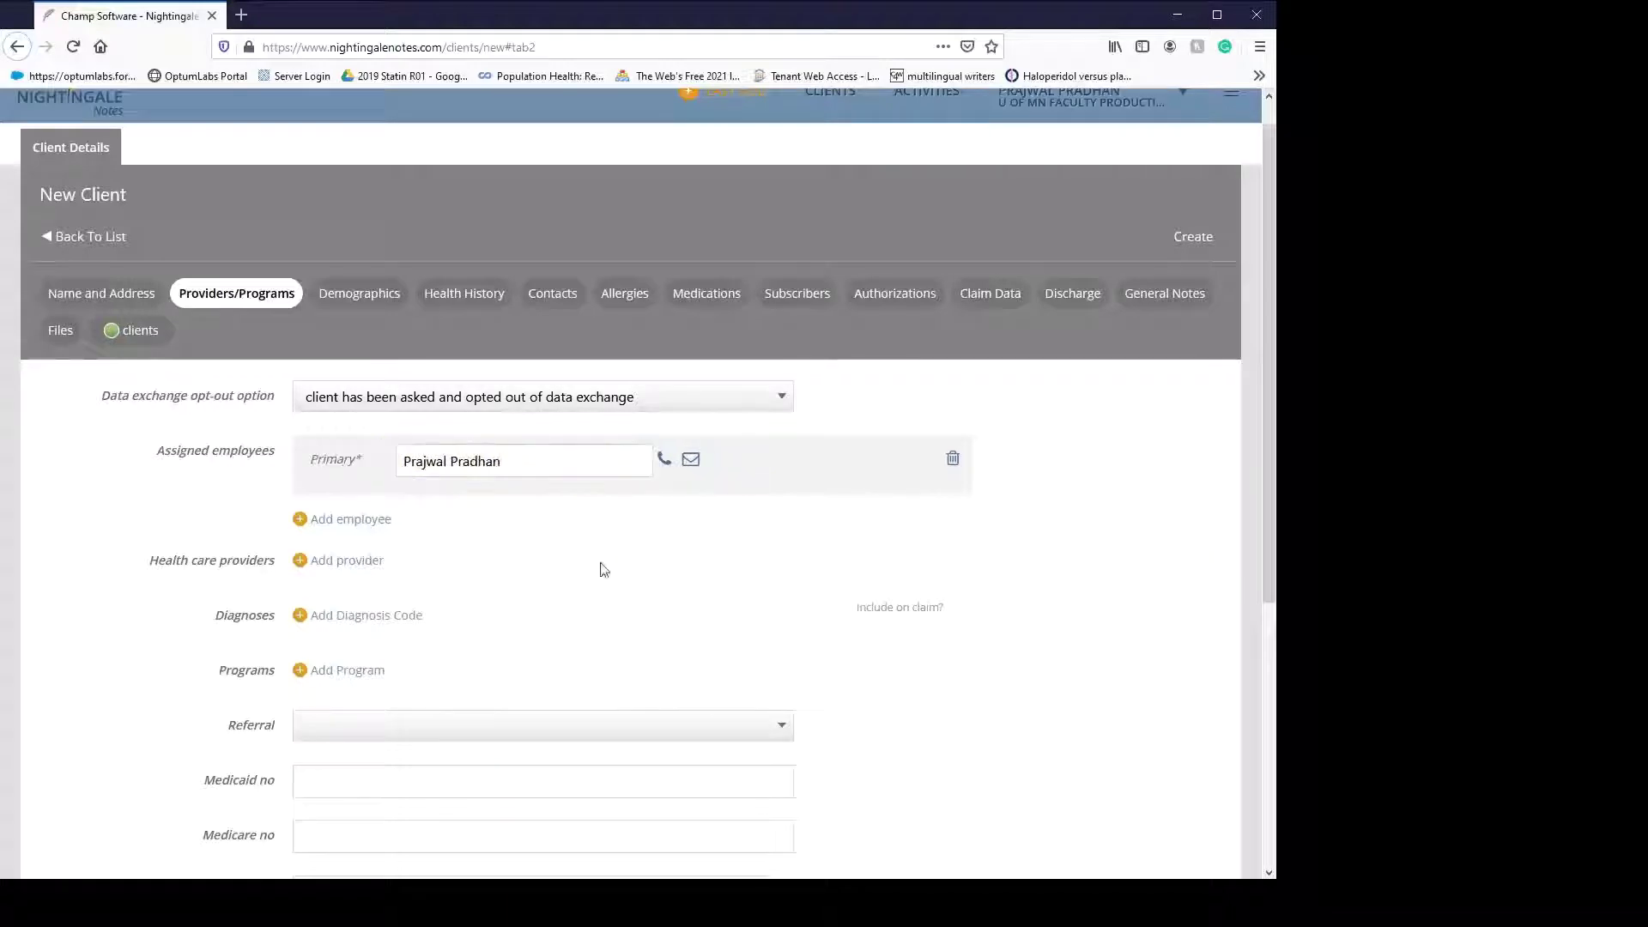
# - Add Dr. Family Practice as the client's Attending health care provider
pyautogui.click(346, 562)
pyautogui.click(456, 562)
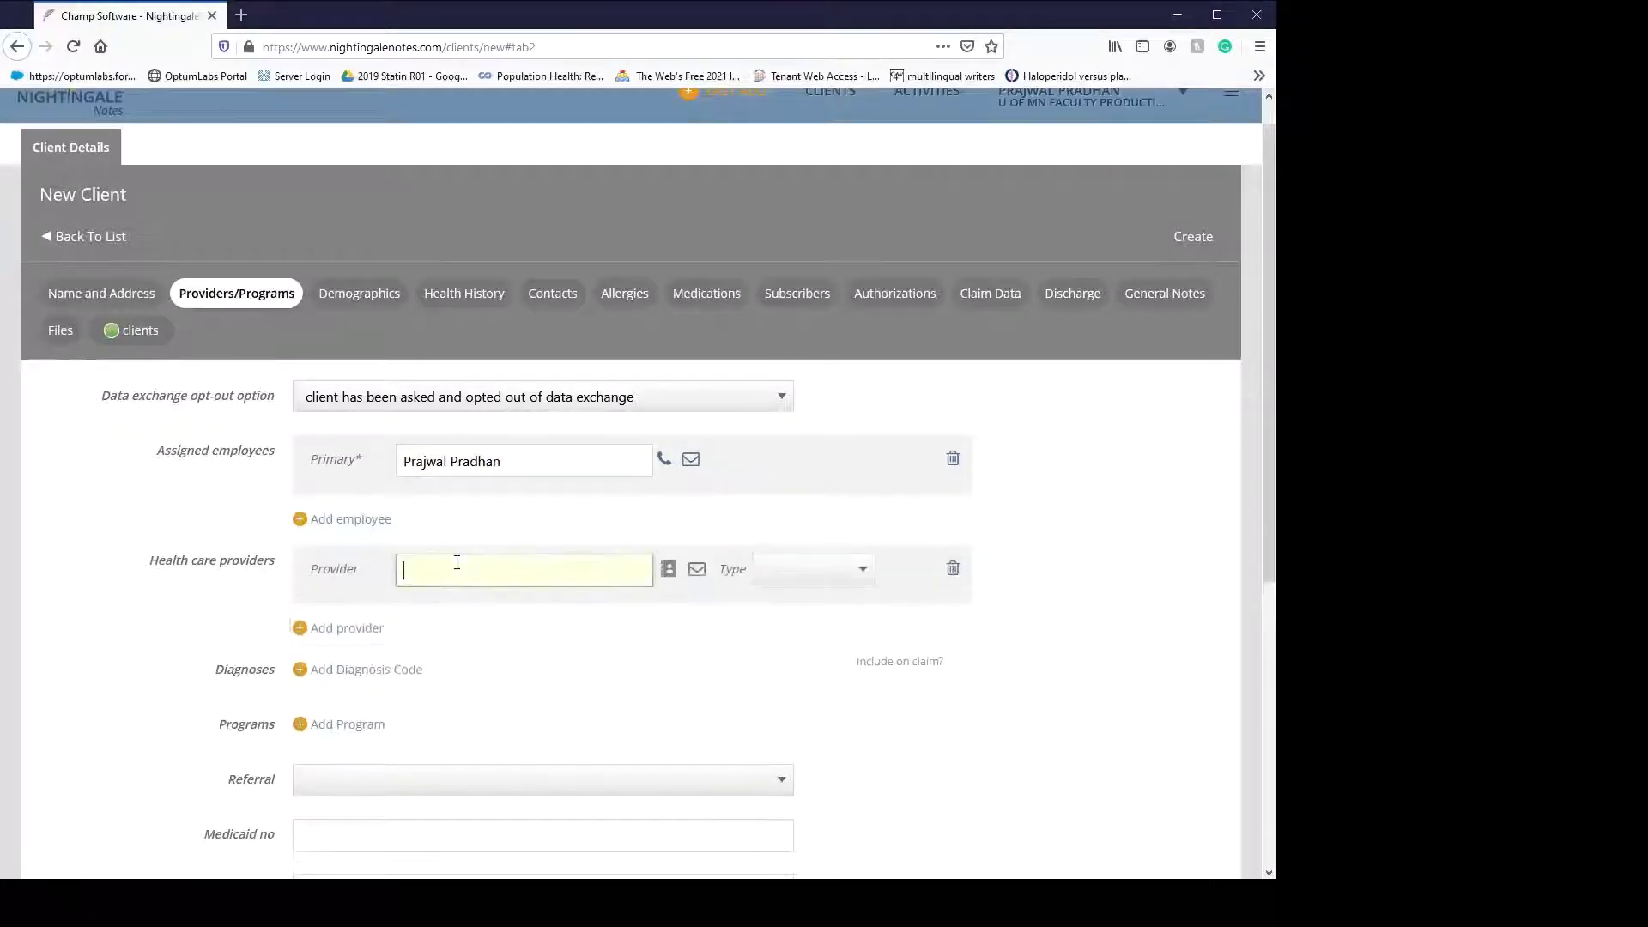
pyautogui.write('fami')
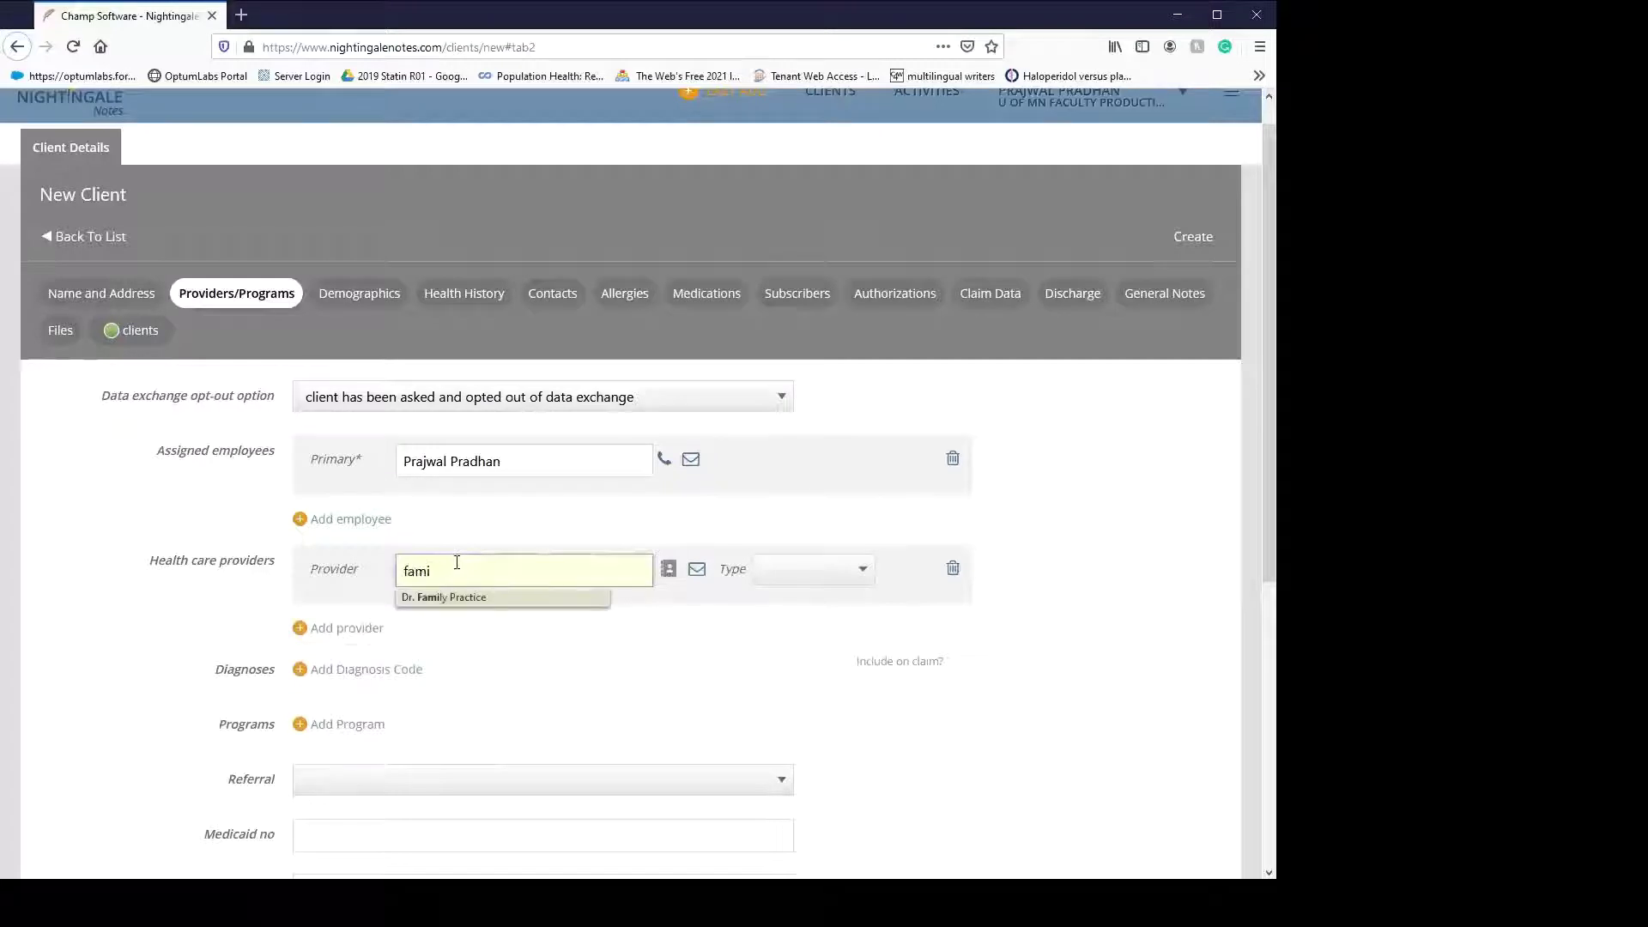
pyautogui.click(461, 598)
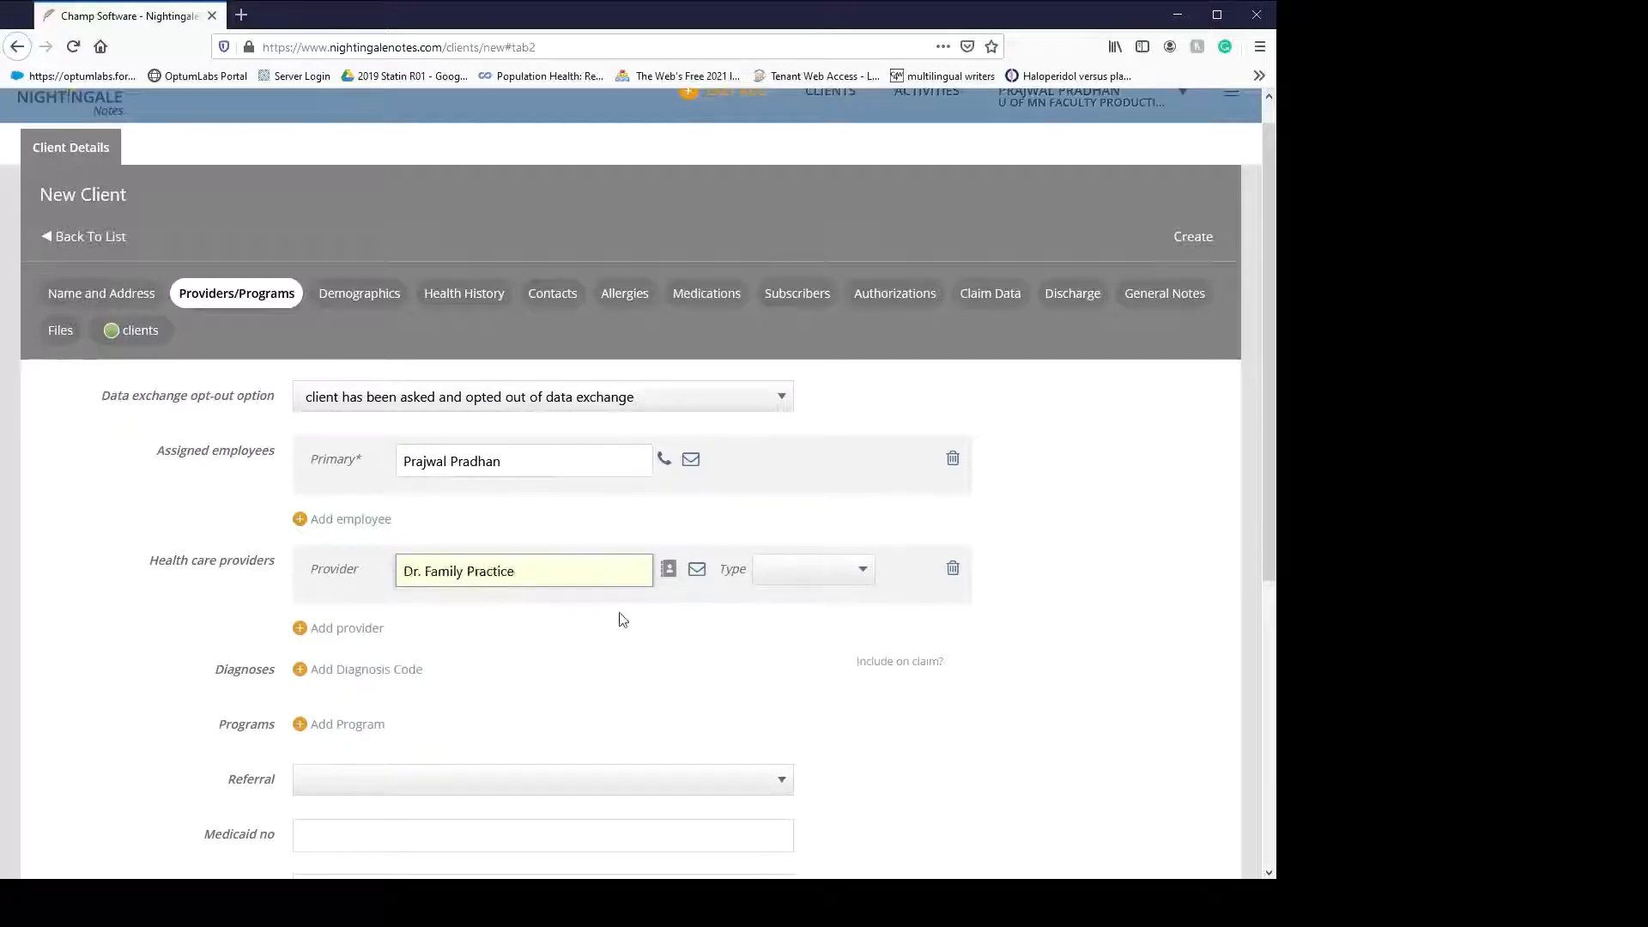
pyautogui.click(816, 568)
pyautogui.click(824, 632)
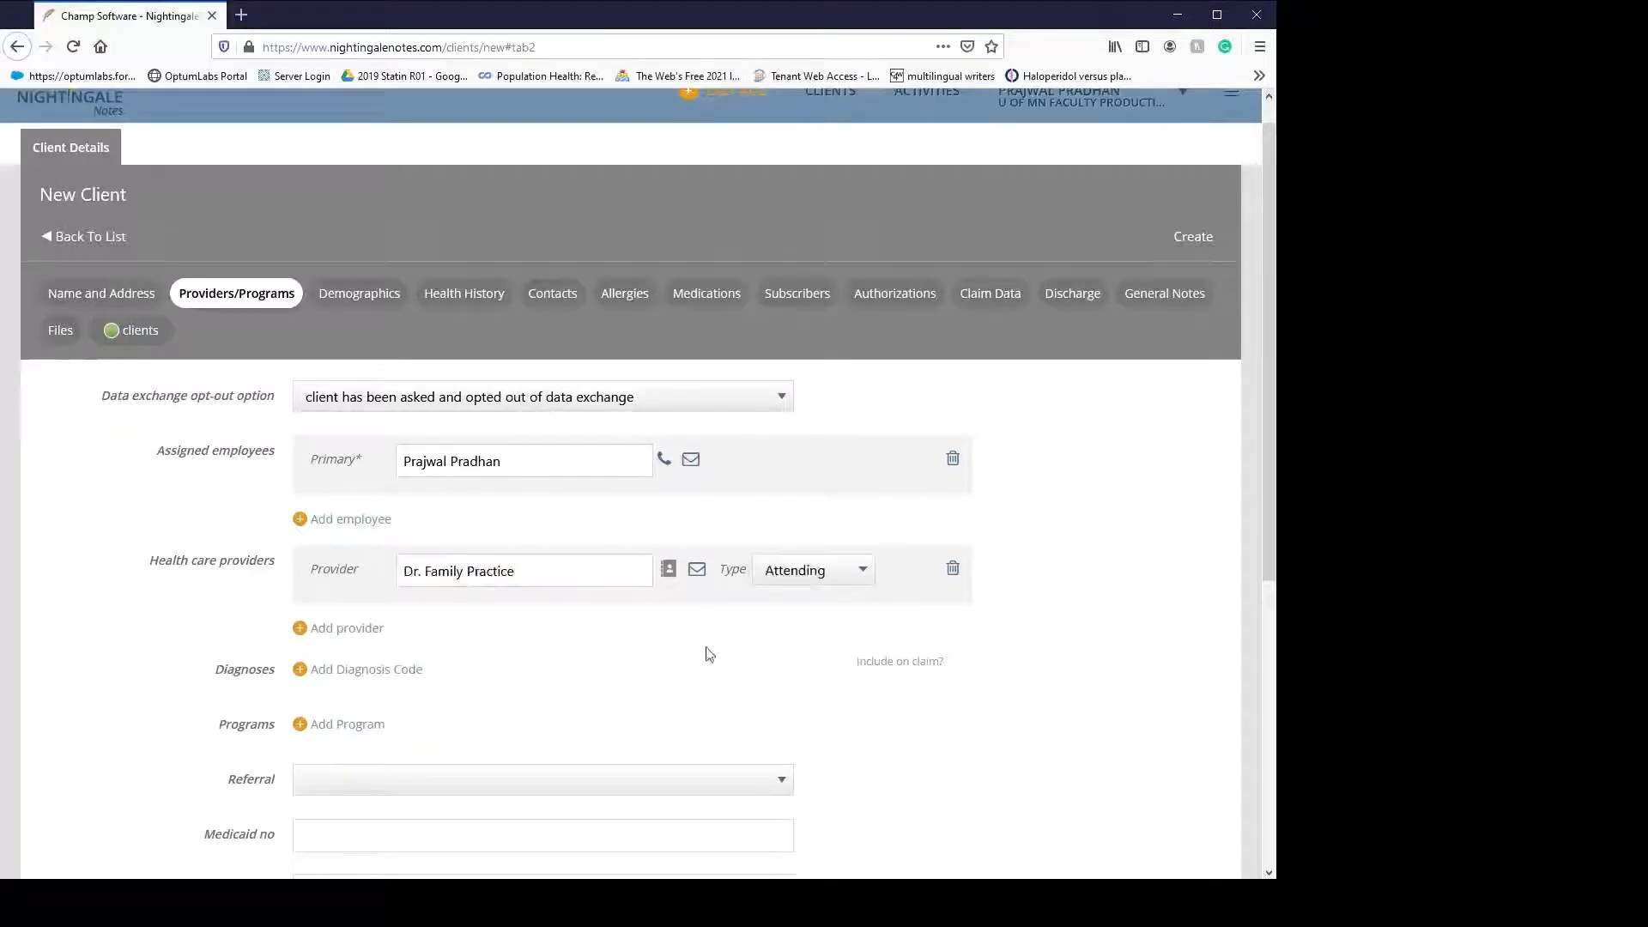
pyautogui.scroll(-1, 648, 652)
pyautogui.scroll(-4, 635, 645)
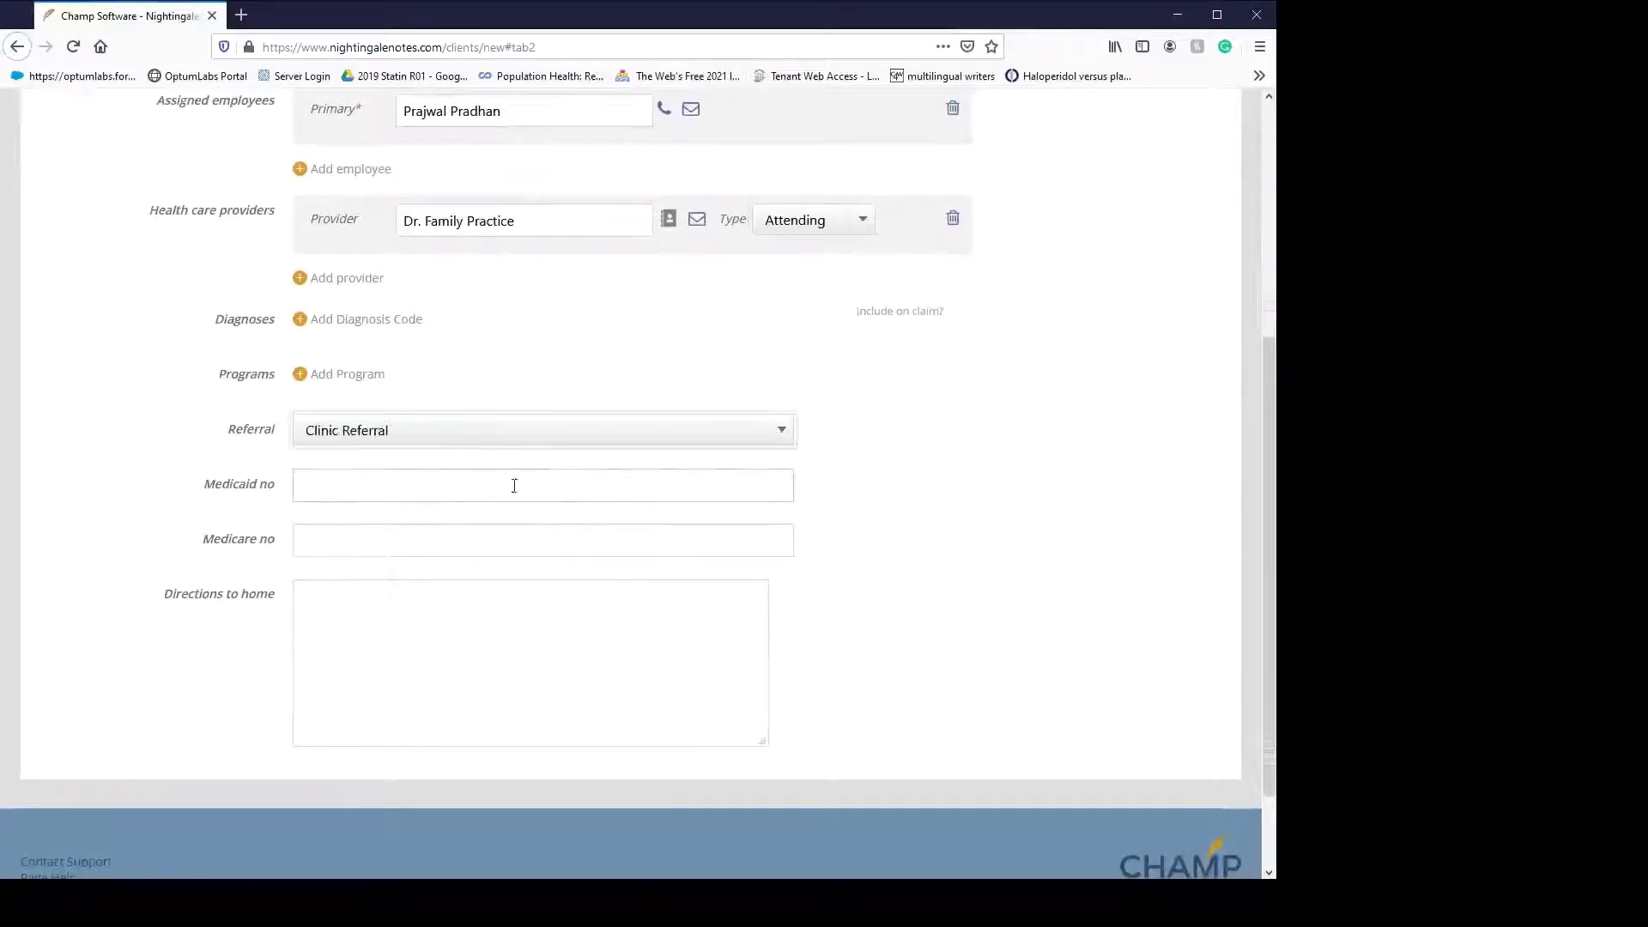
pyautogui.scroll(5, 559, 583)
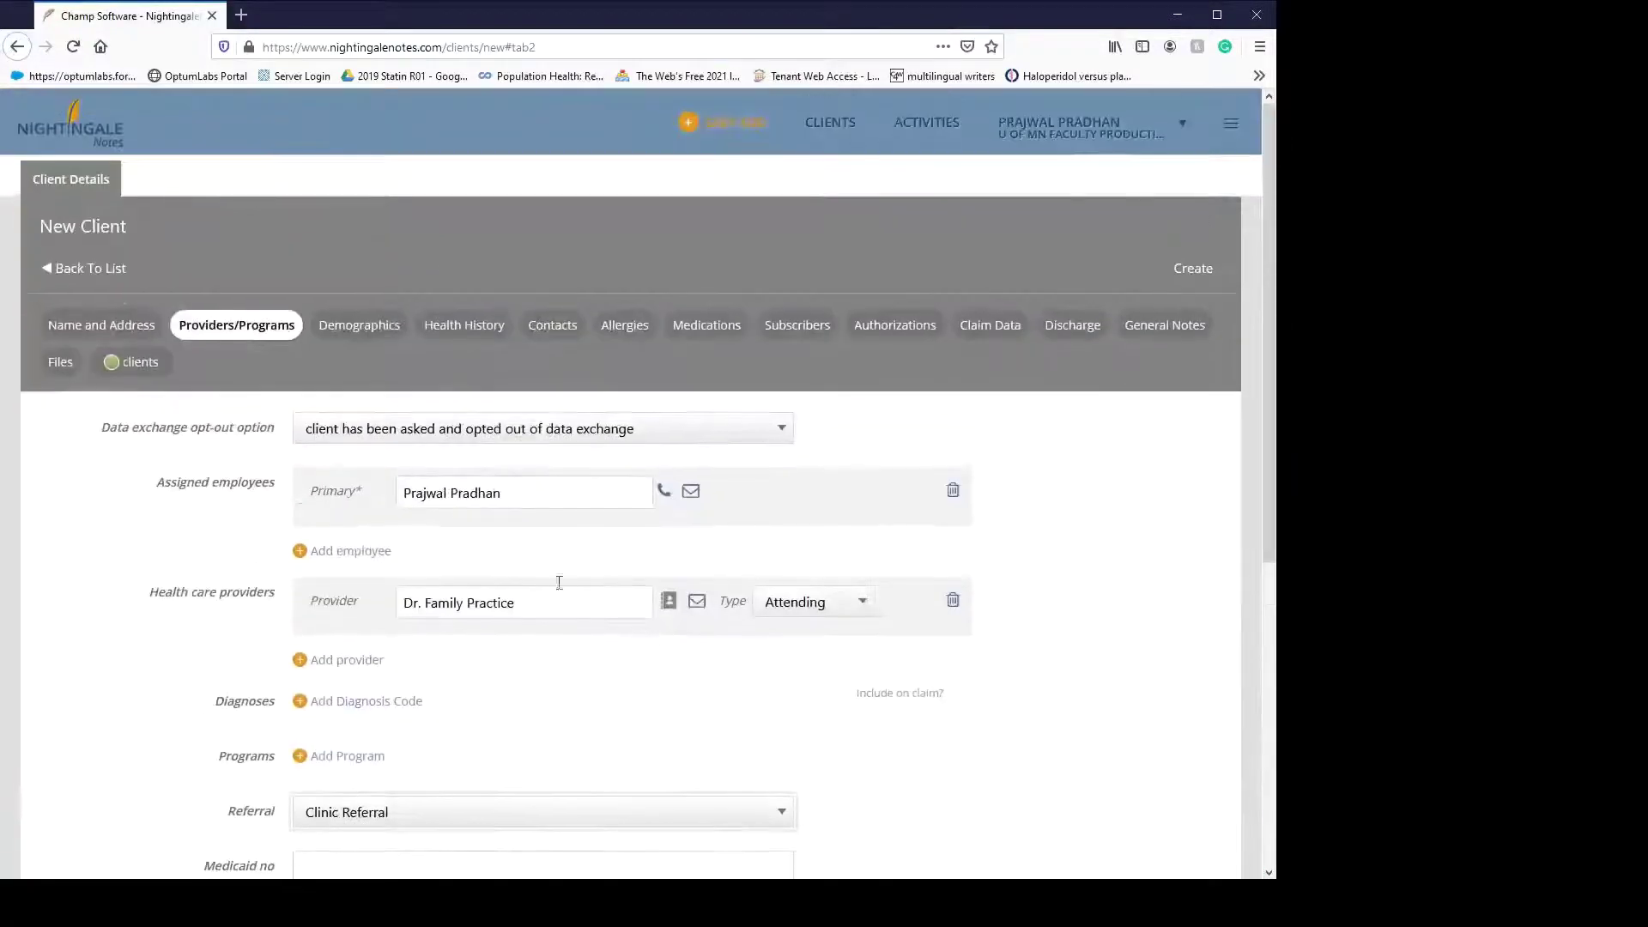
# - Set ethnicity Argentinean, race Absentee Shawnee, languages Afrikaans (South Africa) and Afar
pyautogui.click(364, 329)
pyautogui.click(333, 486)
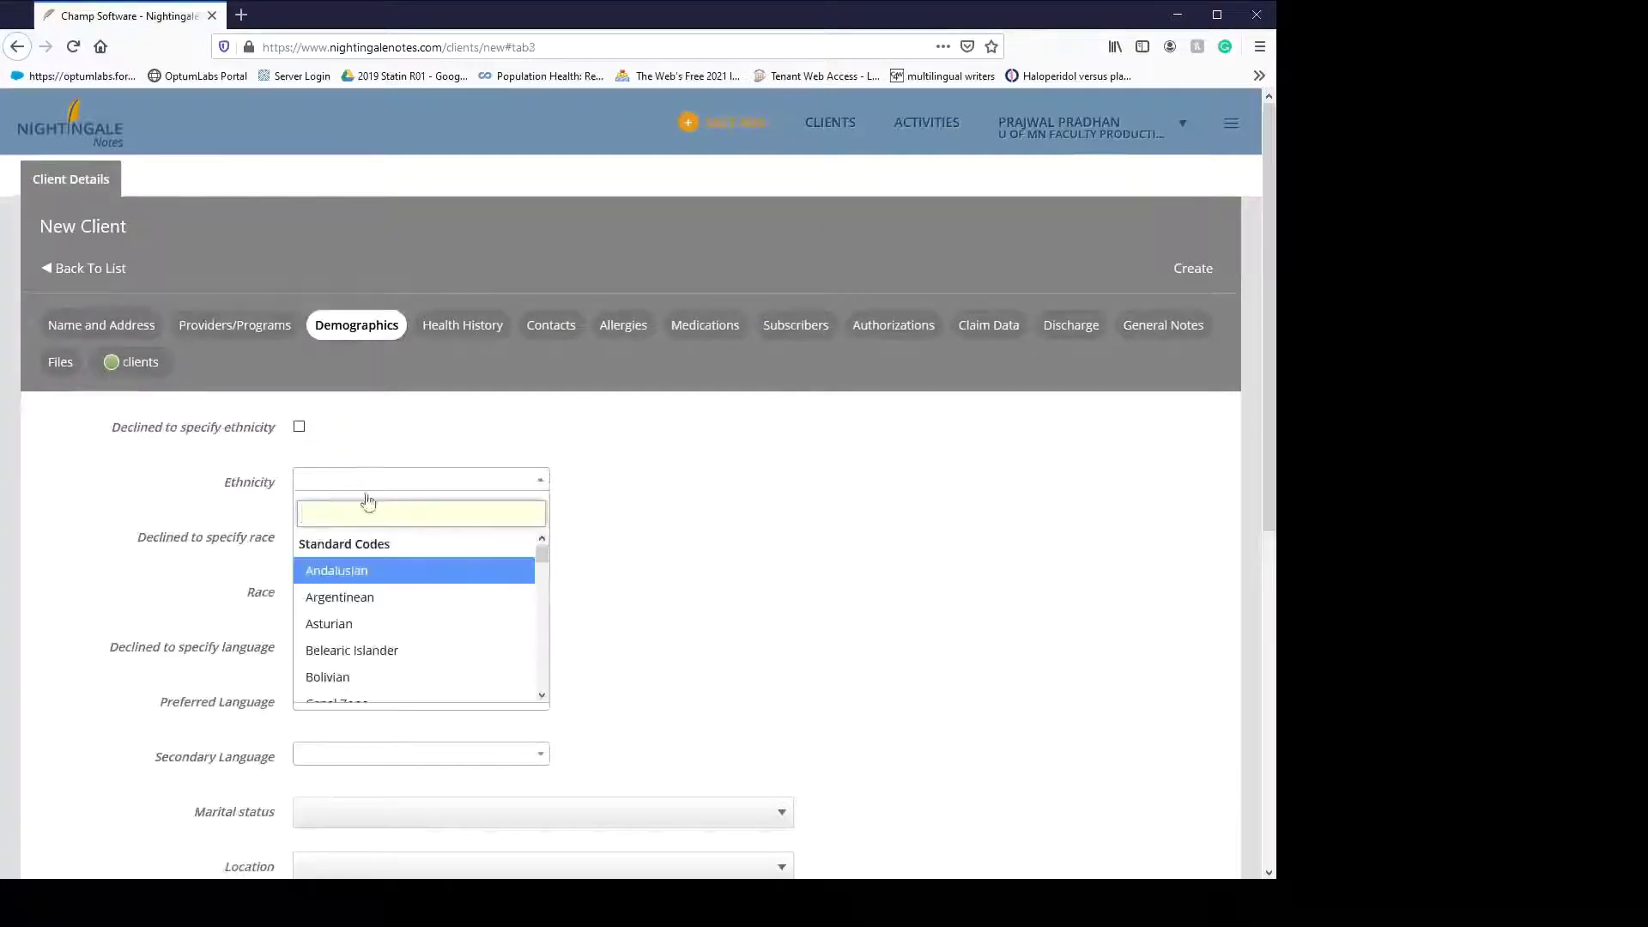
pyautogui.click(390, 597)
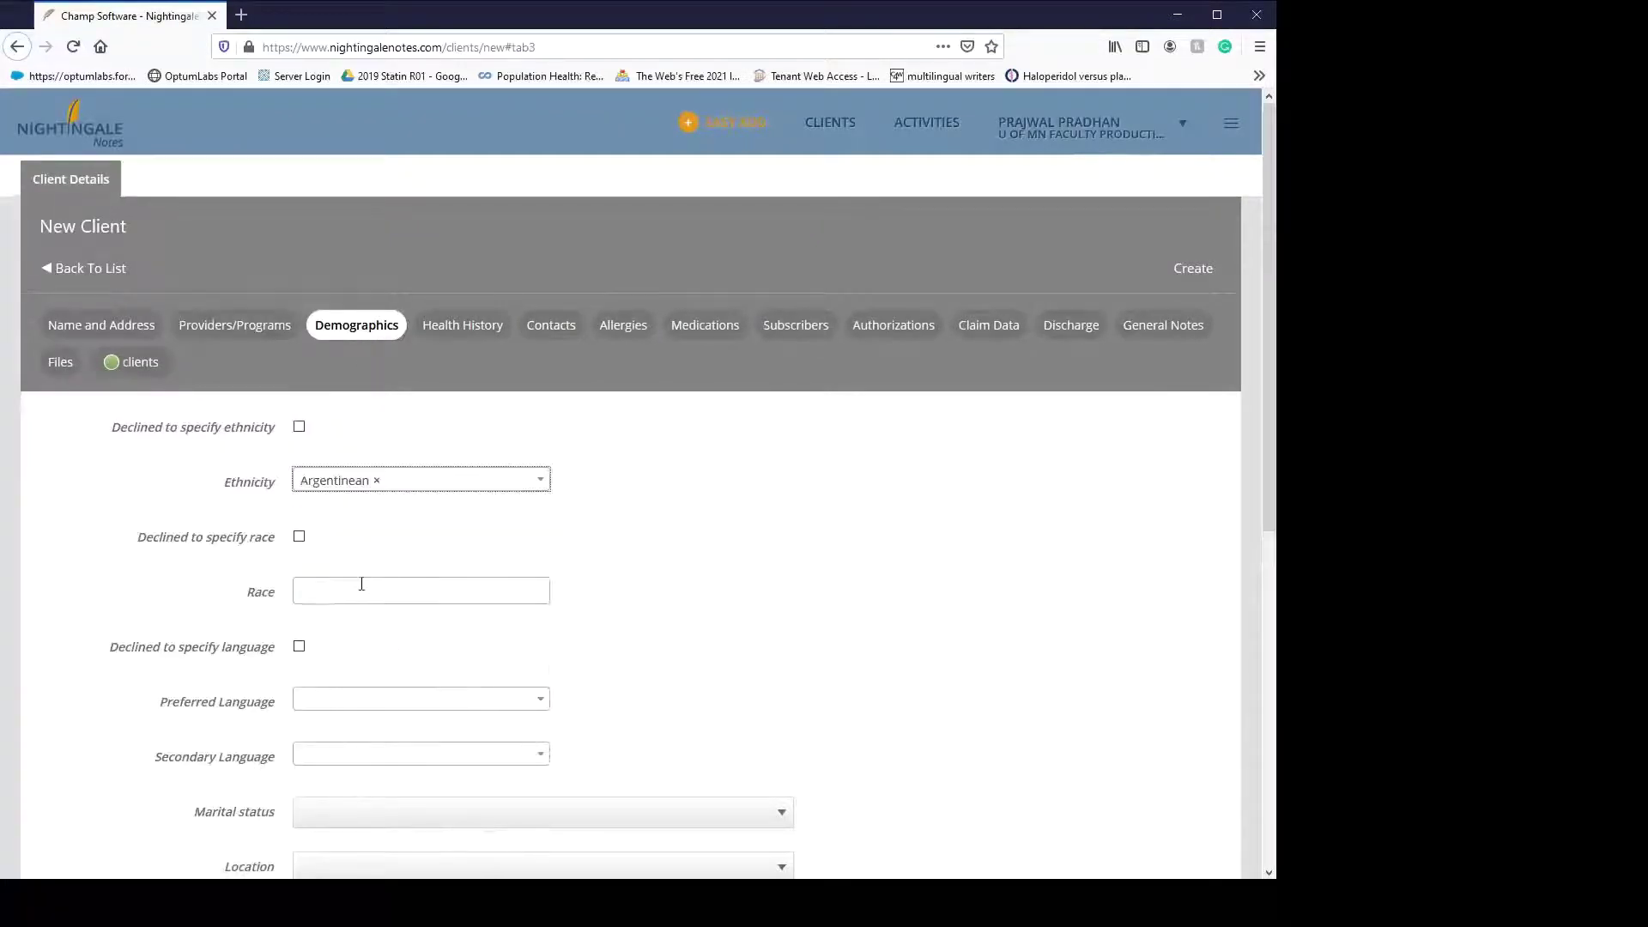
pyautogui.click(362, 588)
pyautogui.click(371, 685)
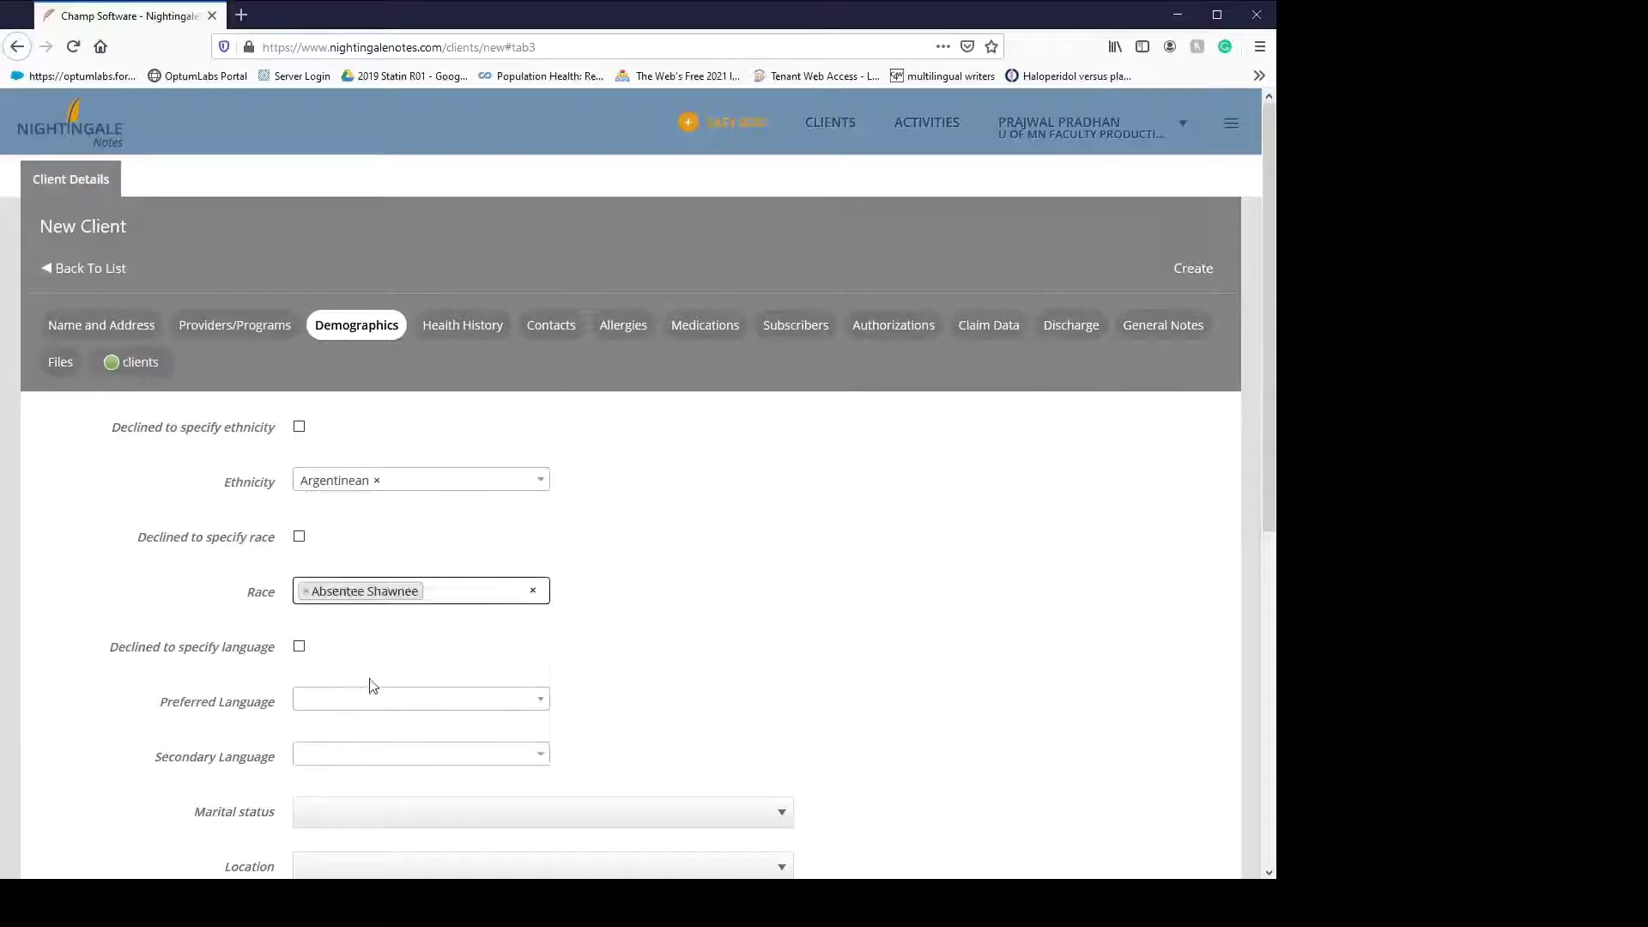
pyautogui.click(371, 694)
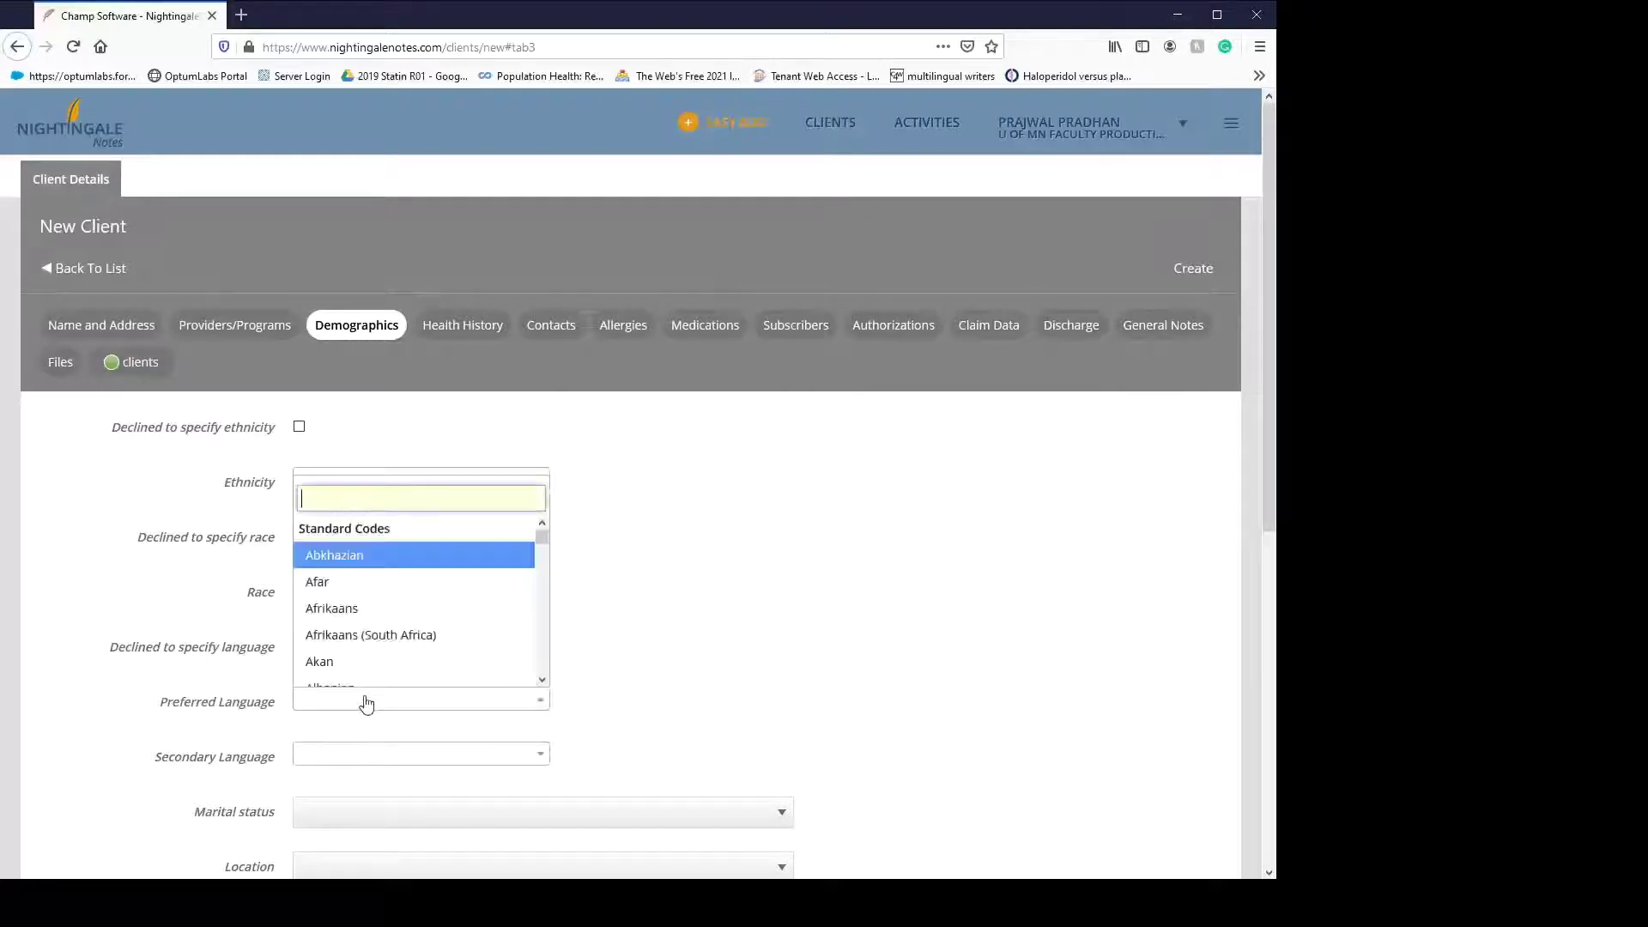
pyautogui.click(393, 642)
pyautogui.scroll(-2, 394, 646)
pyautogui.click(352, 583)
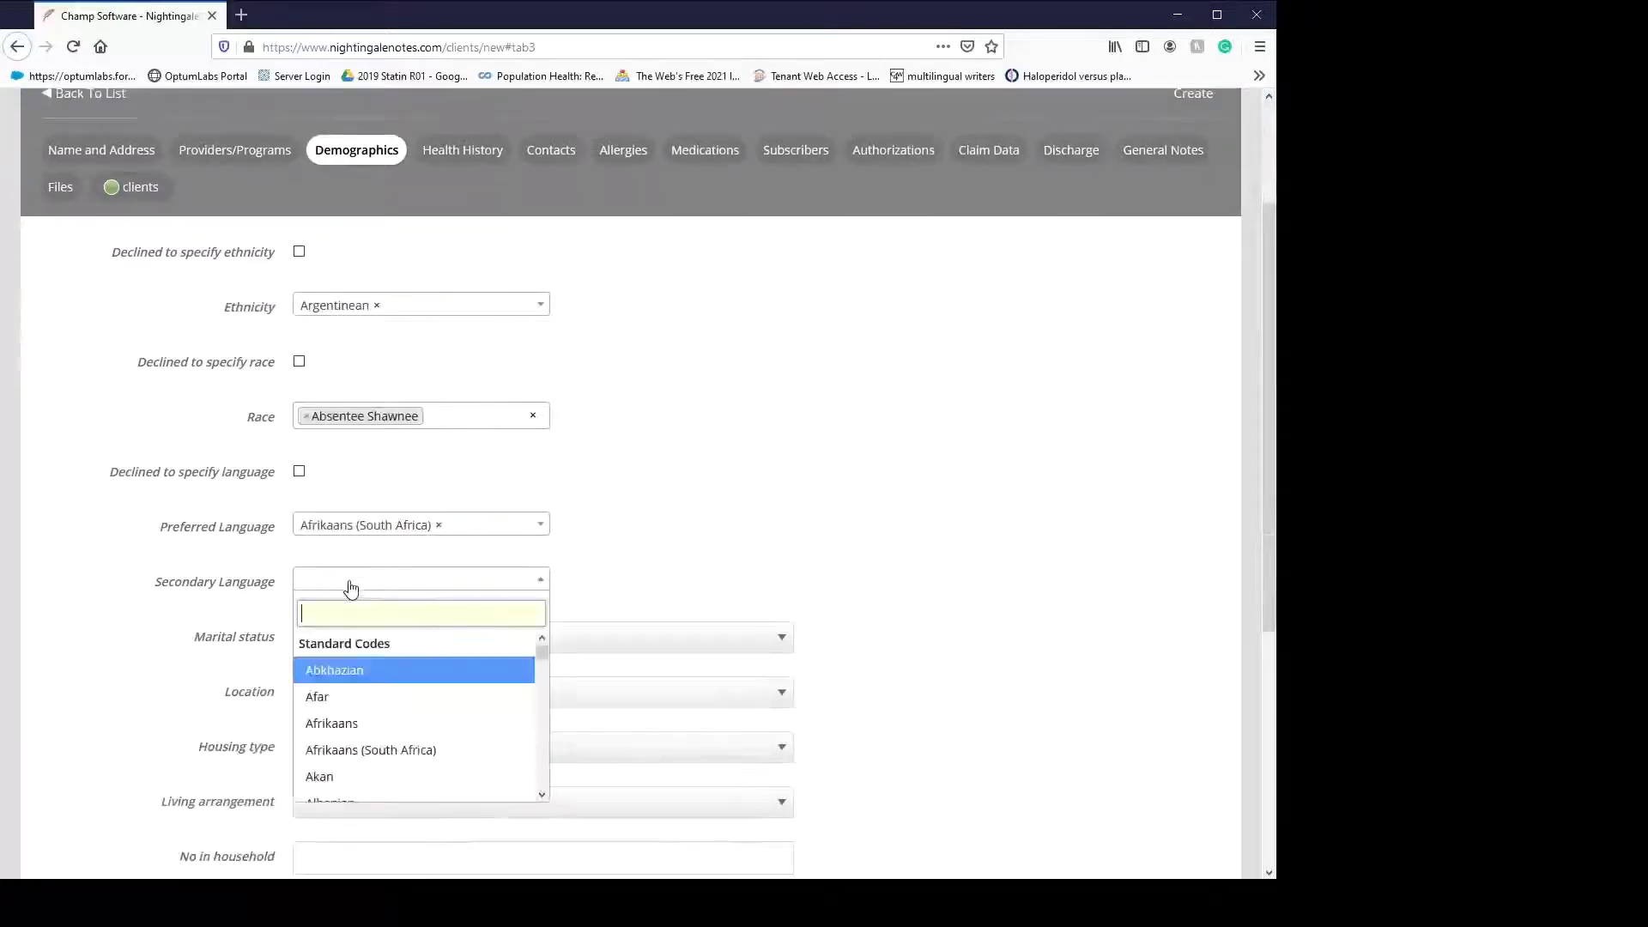
pyautogui.click(388, 699)
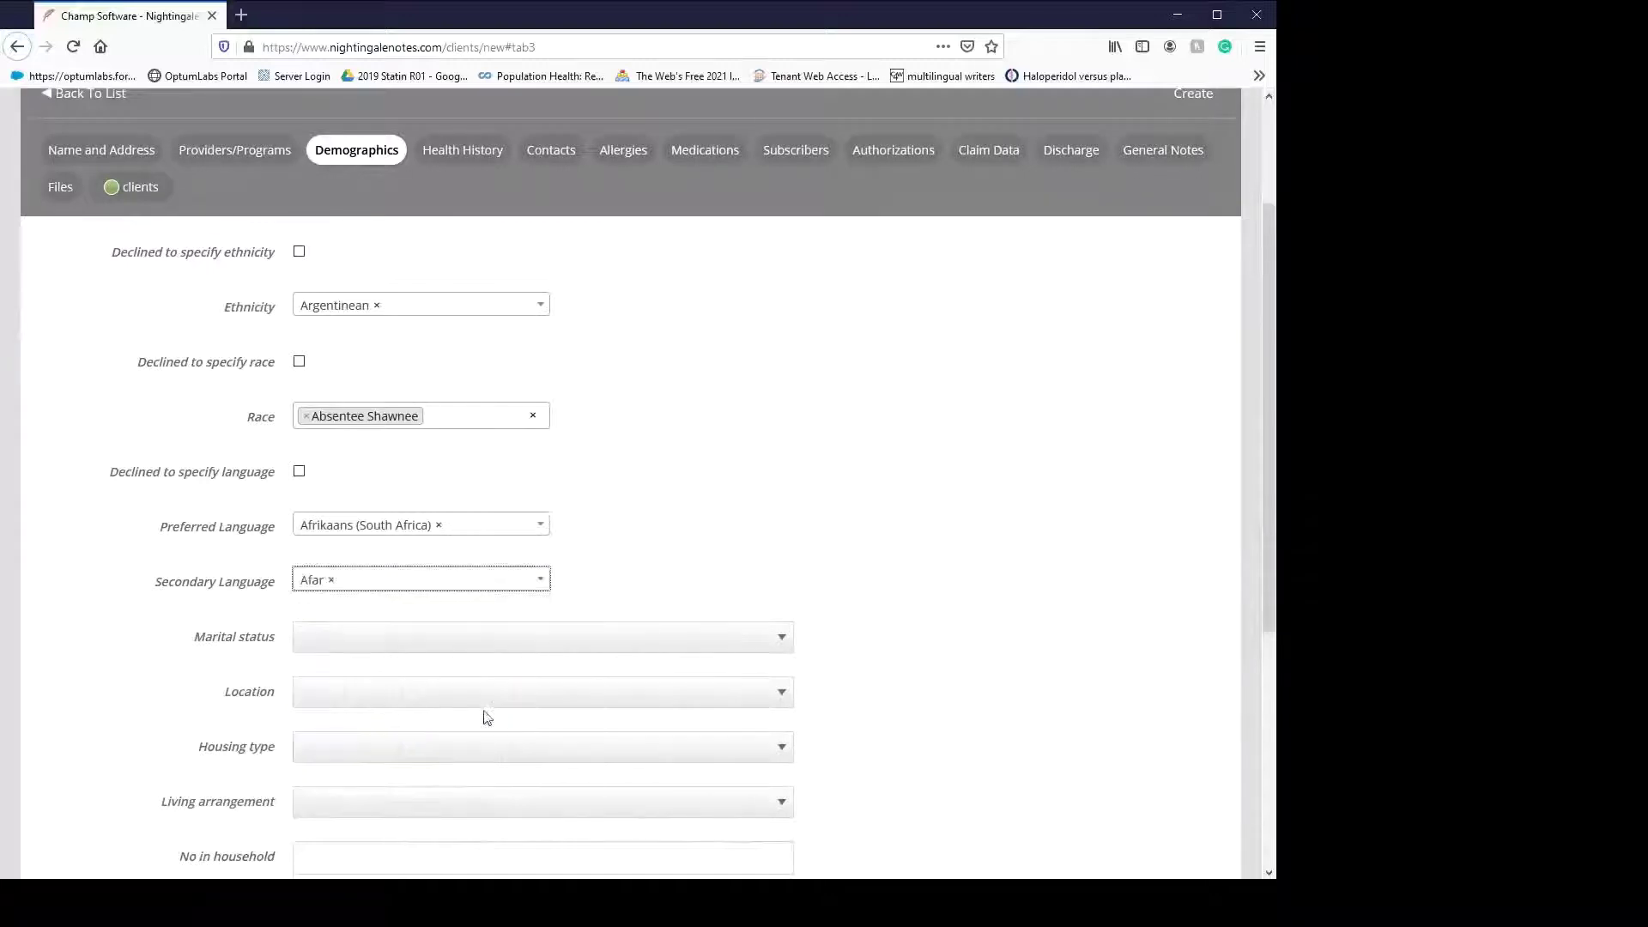
pyautogui.scroll(-1, 493, 682)
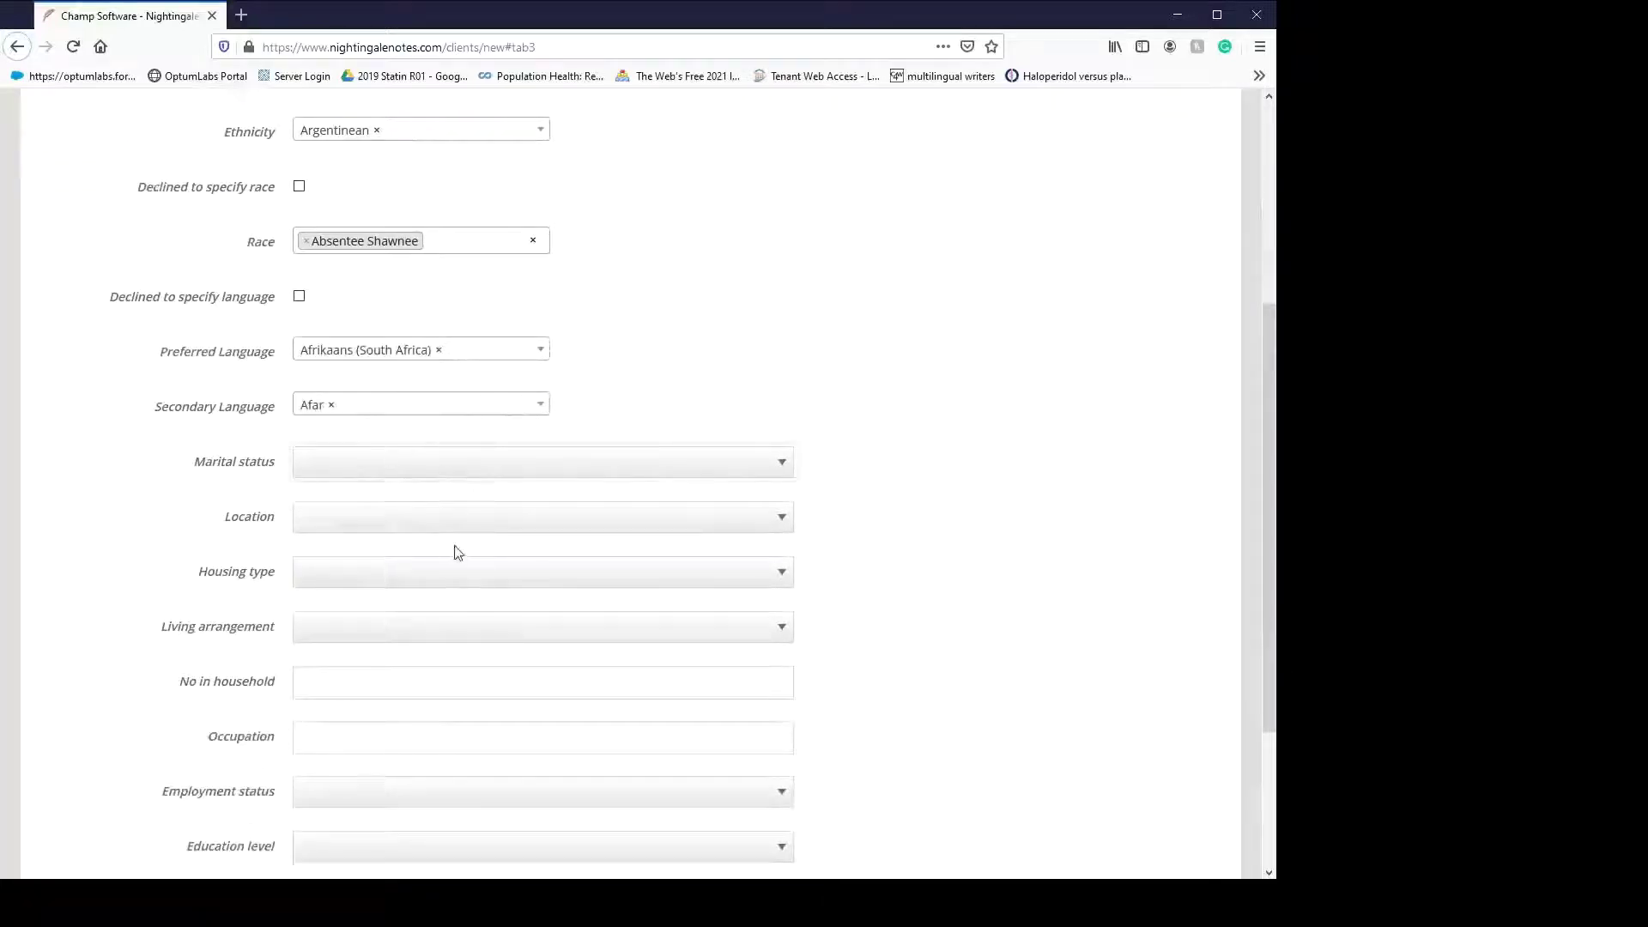
# - Set marital status Married, location Clinic, housing House - Own, living With Family
pyautogui.press('d')
pyautogui.press('Tab')
pyautogui.press('c')
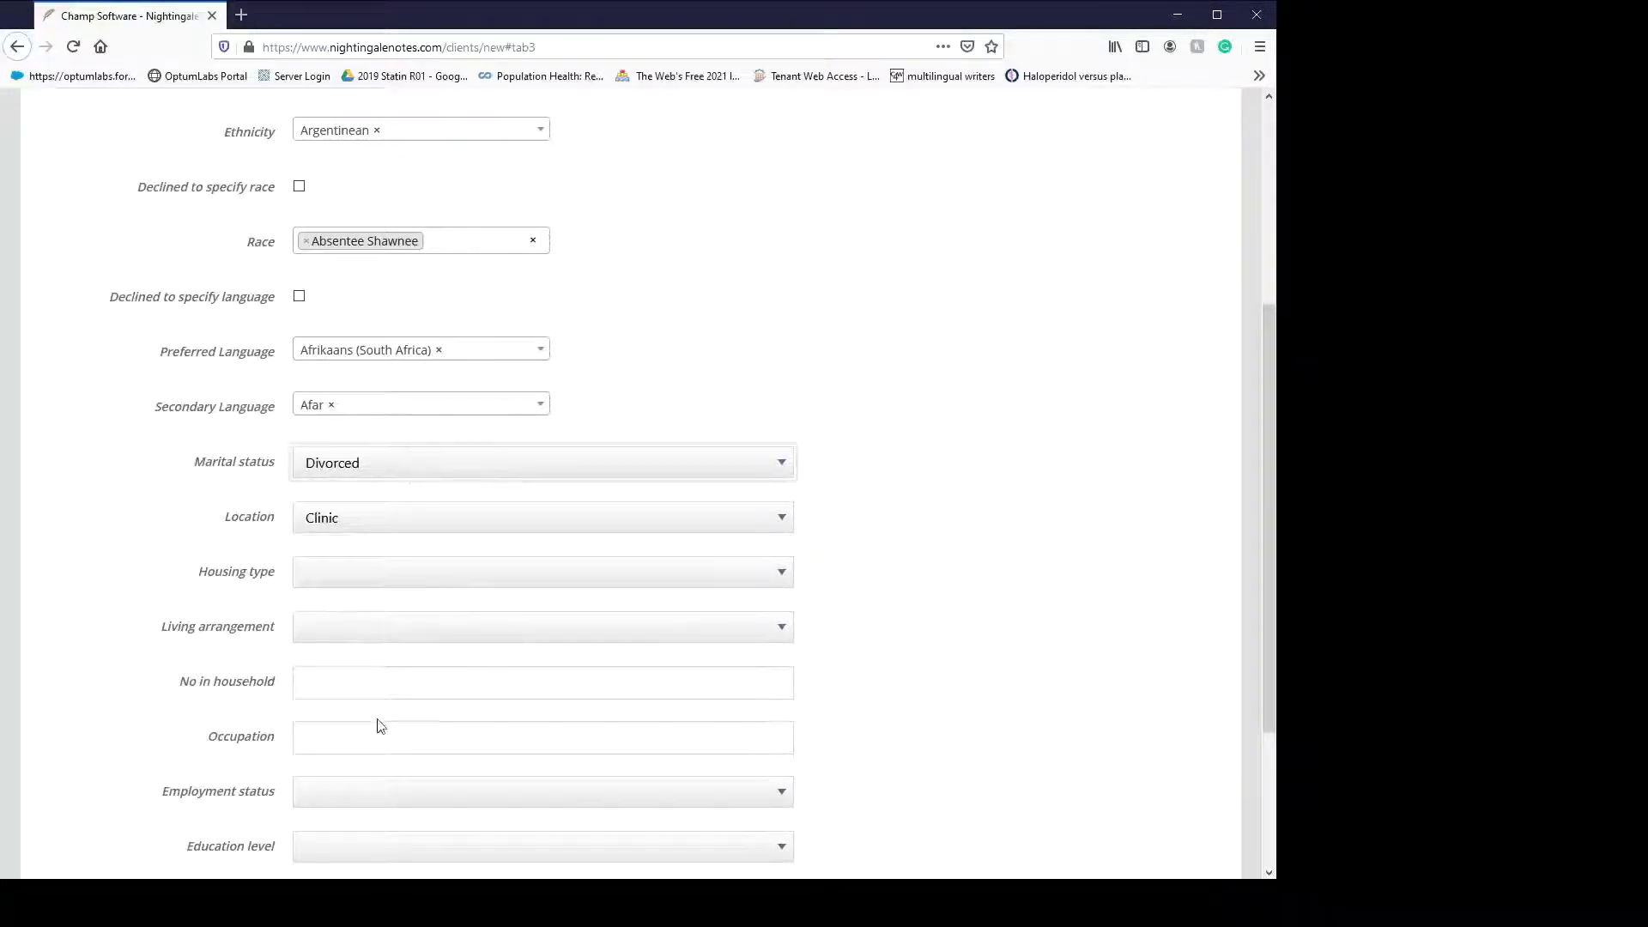
pyautogui.press('m')
pyautogui.scroll(-3, 412, 600)
pyautogui.press('Tab')
pyautogui.press('Tab')
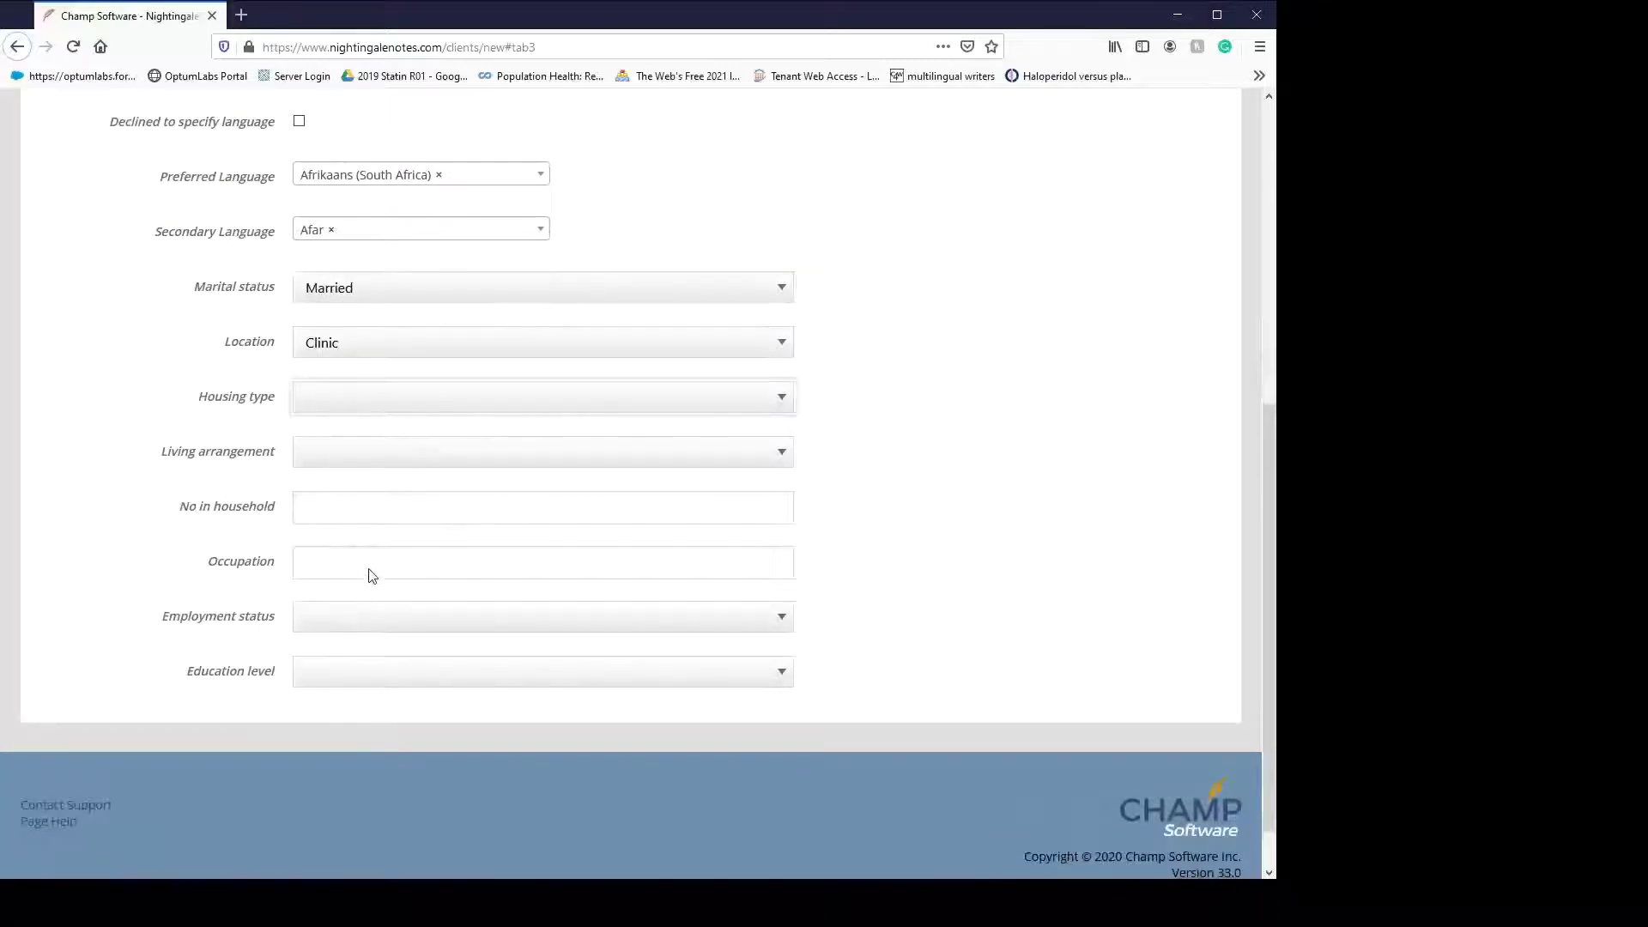
pyautogui.press('h')
pyautogui.press('Tab')
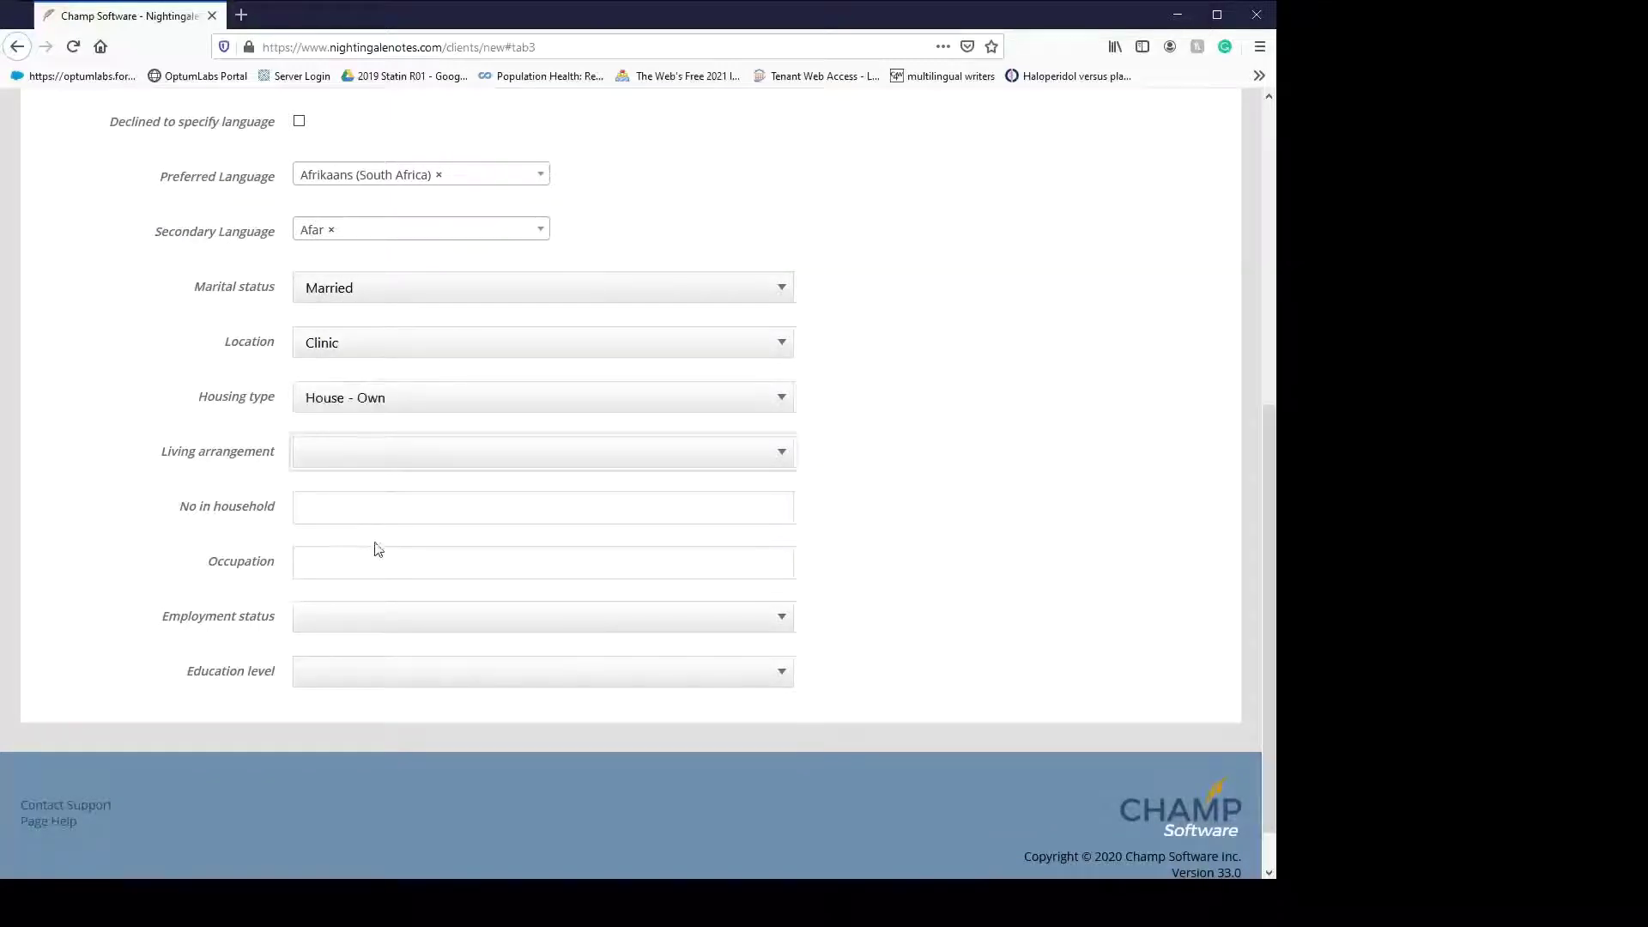
pyautogui.press('w')
# - Enter household size 5, occupation Health Informatics, employment Employed and education College
pyautogui.click(362, 507)
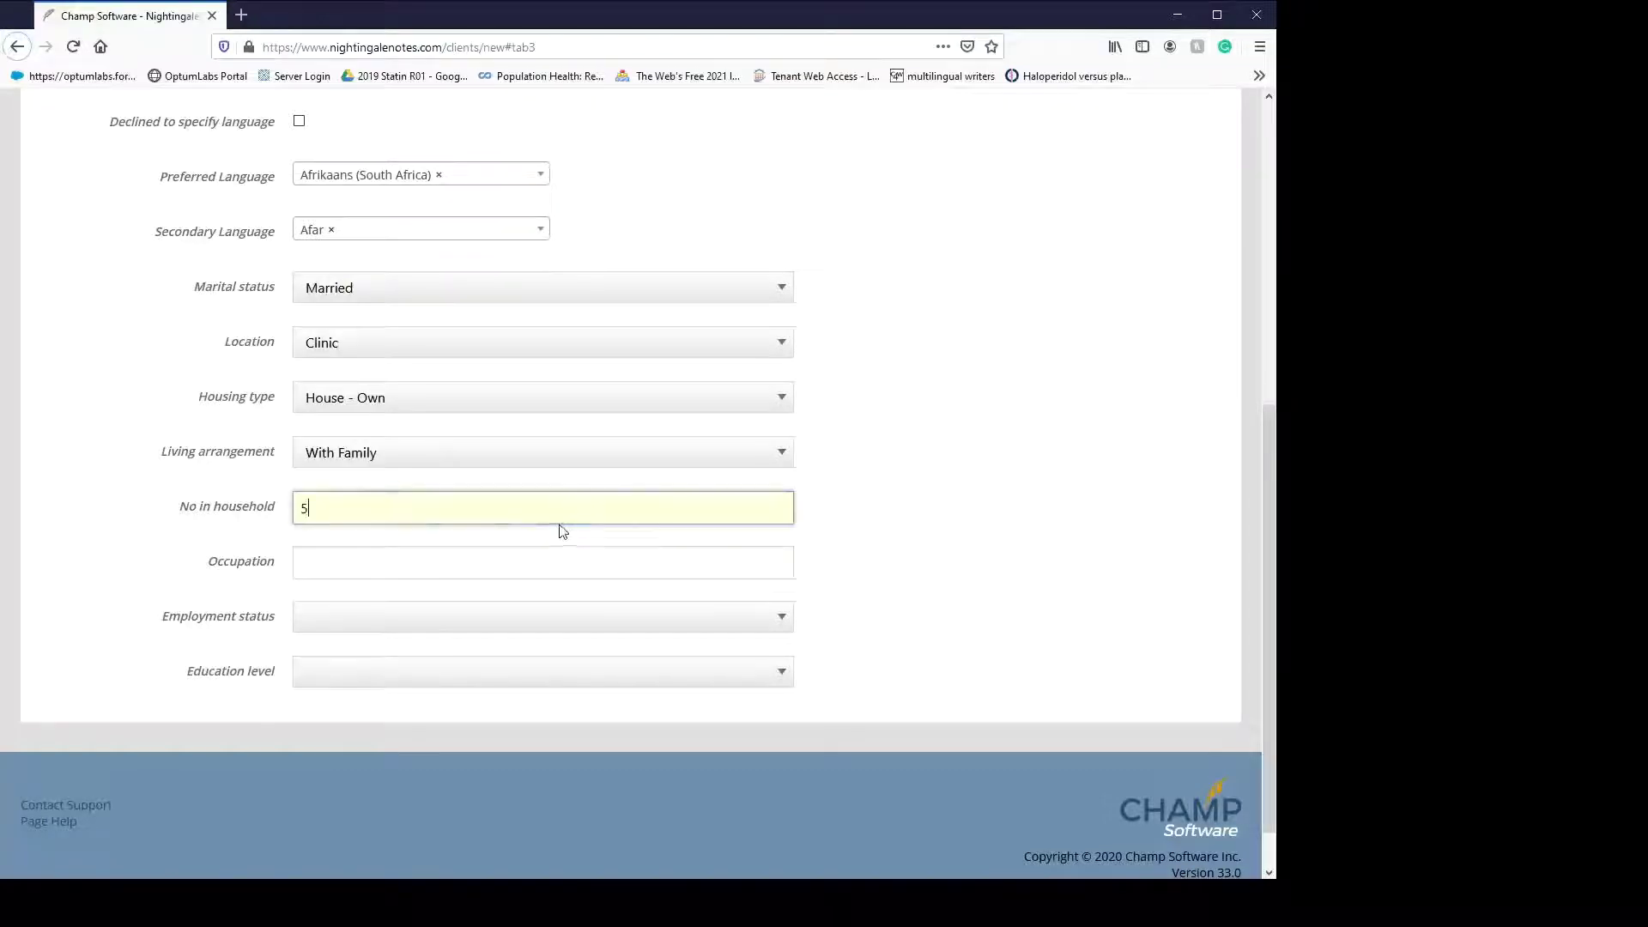
pyautogui.write('5')
pyautogui.click(843, 546)
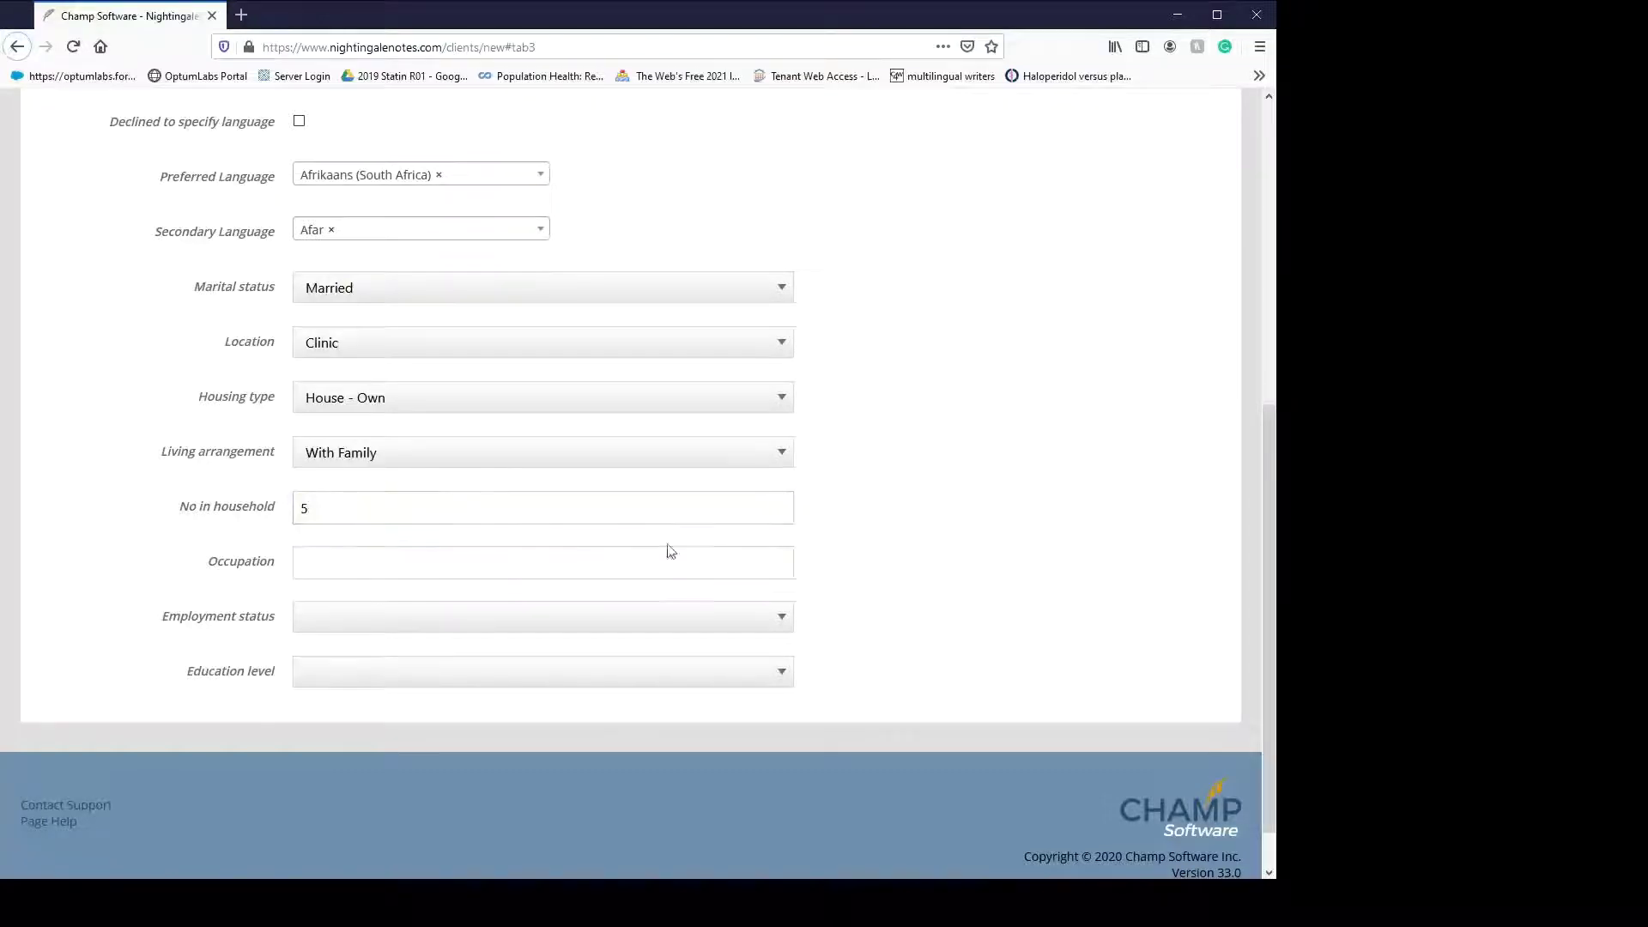
pyautogui.click(463, 568)
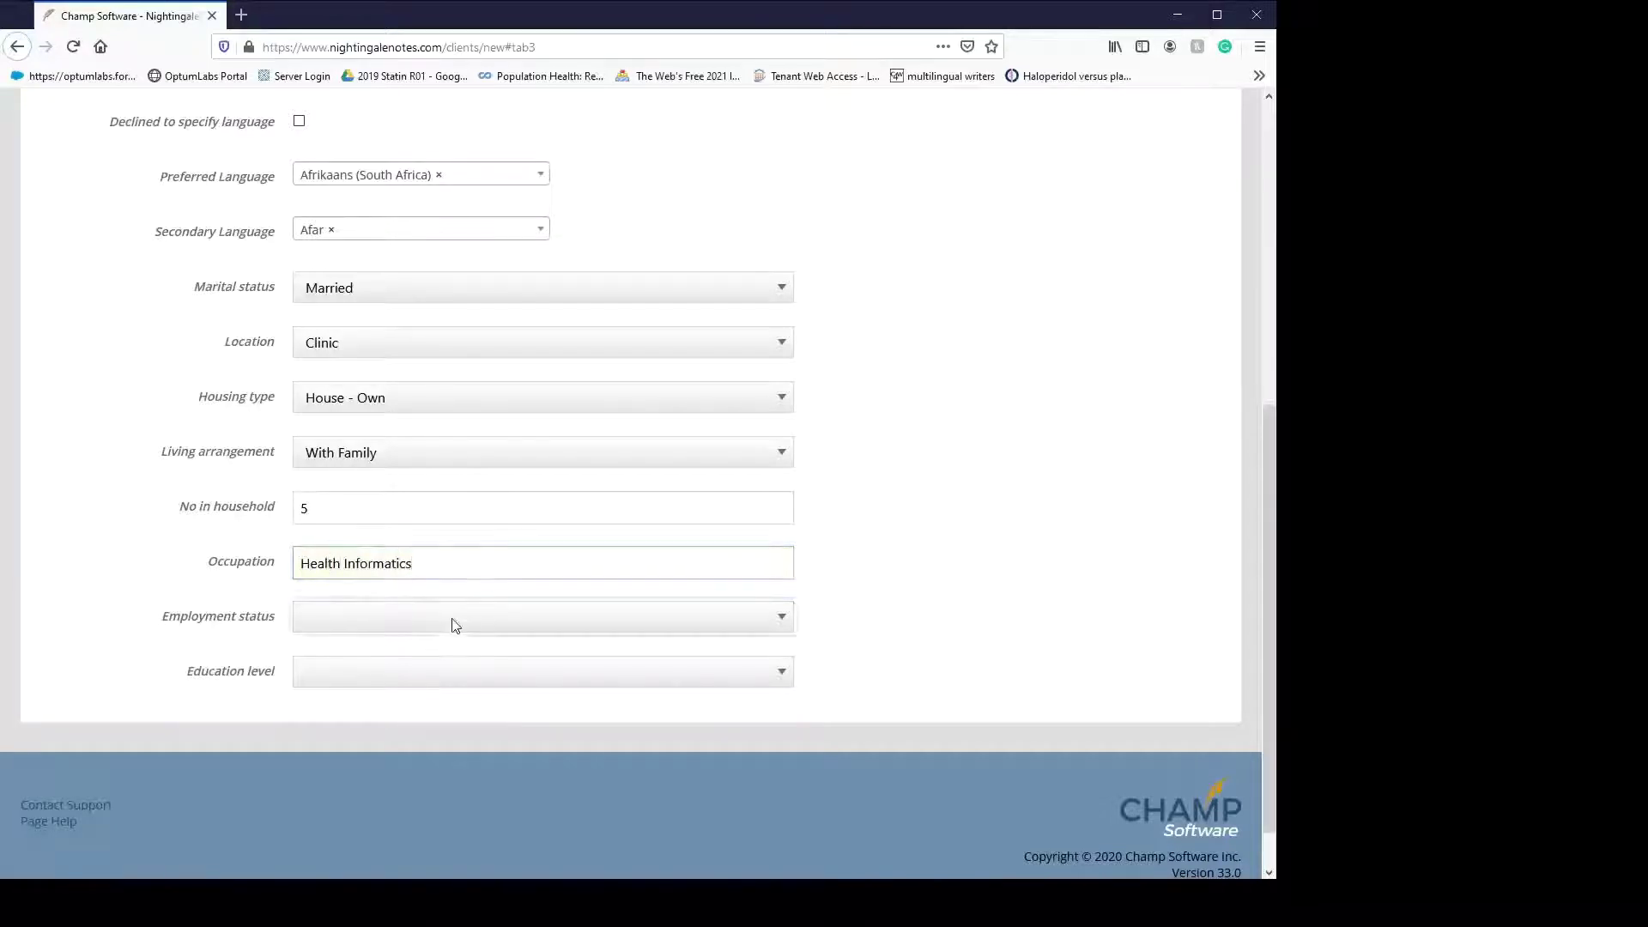
pyautogui.press('Tab')
pyautogui.press('Down')
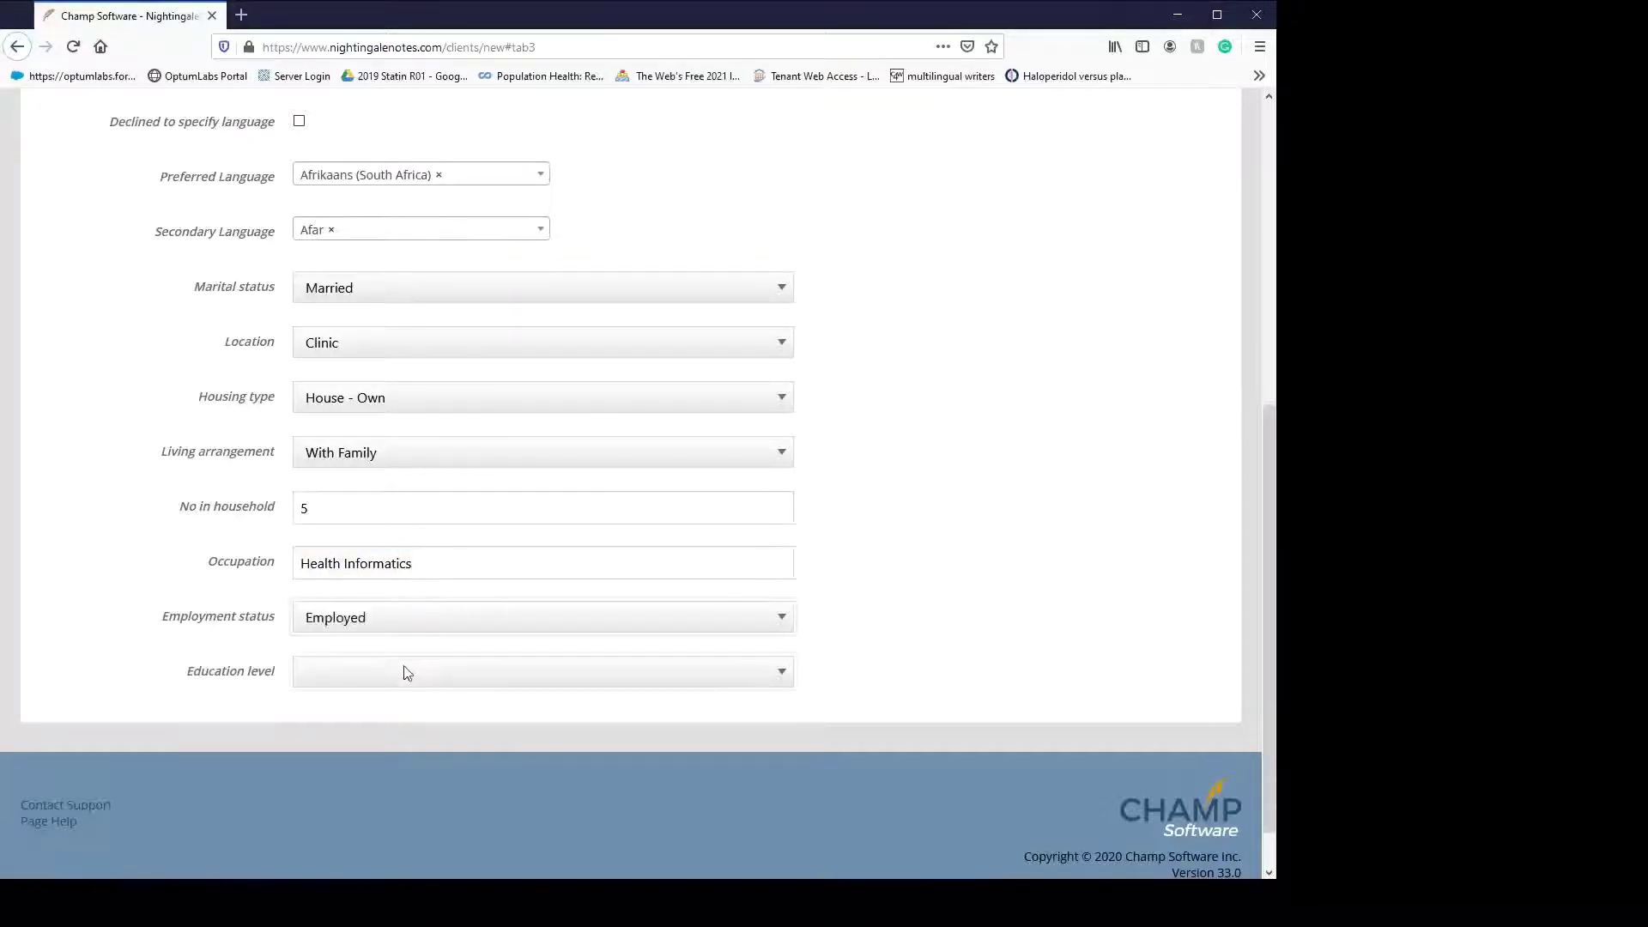
pyautogui.press('Tab')
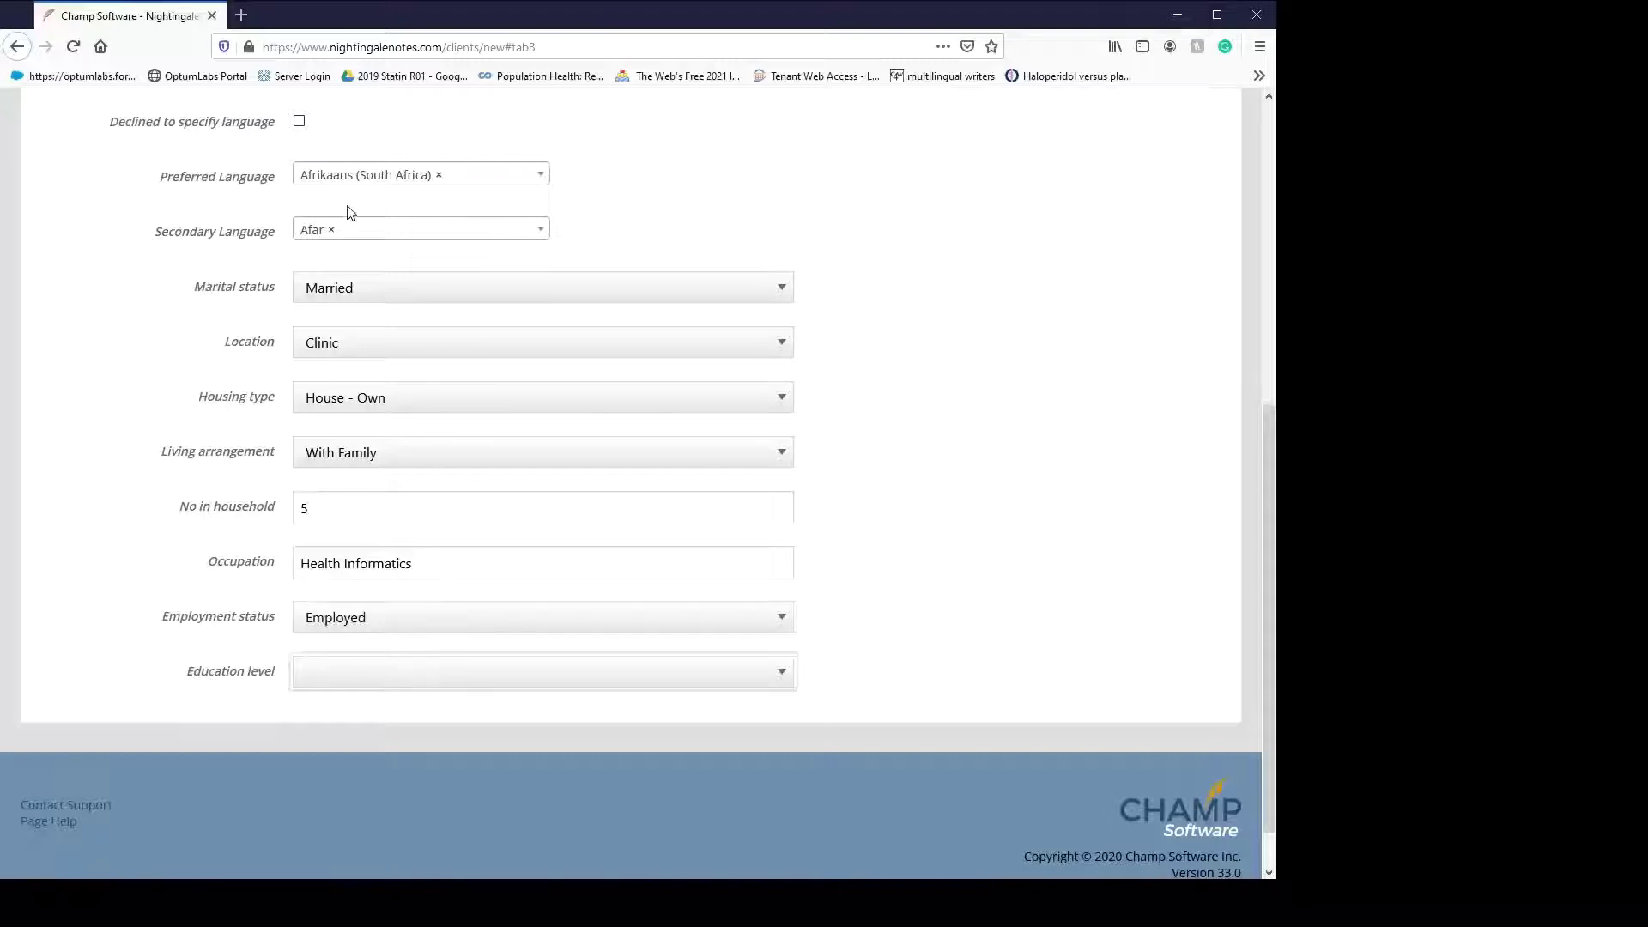
pyautogui.press('Down')
pyautogui.scroll(5, 975, 500)
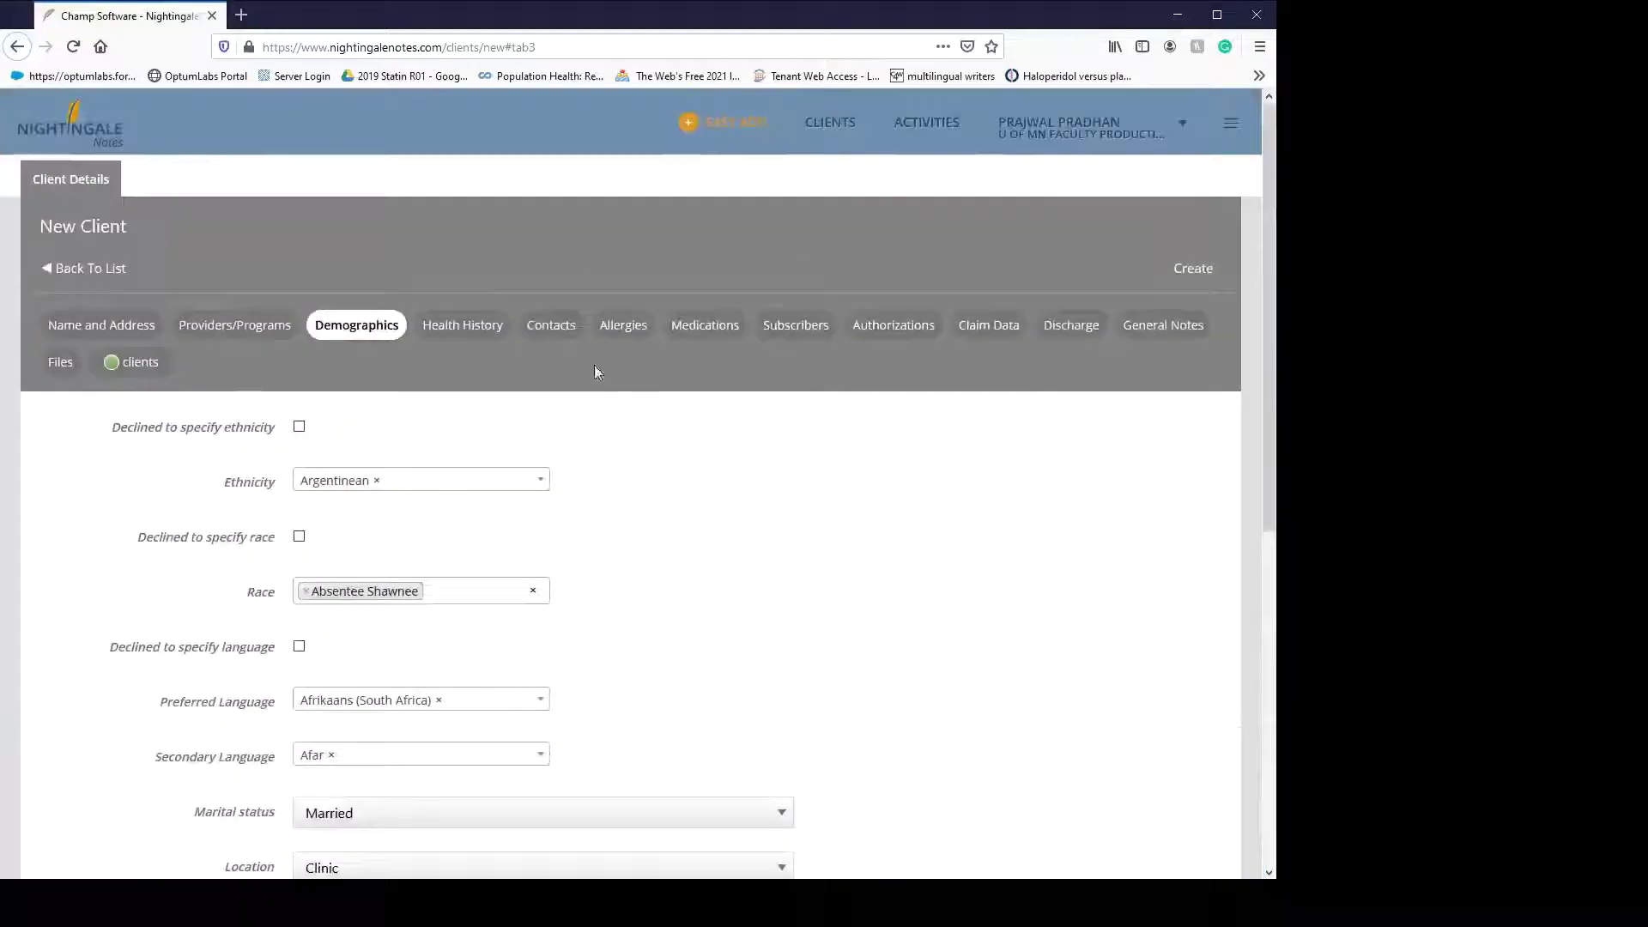
# - Create the client record and show its activities filtered to those assigned to me
pyautogui.click(1201, 272)
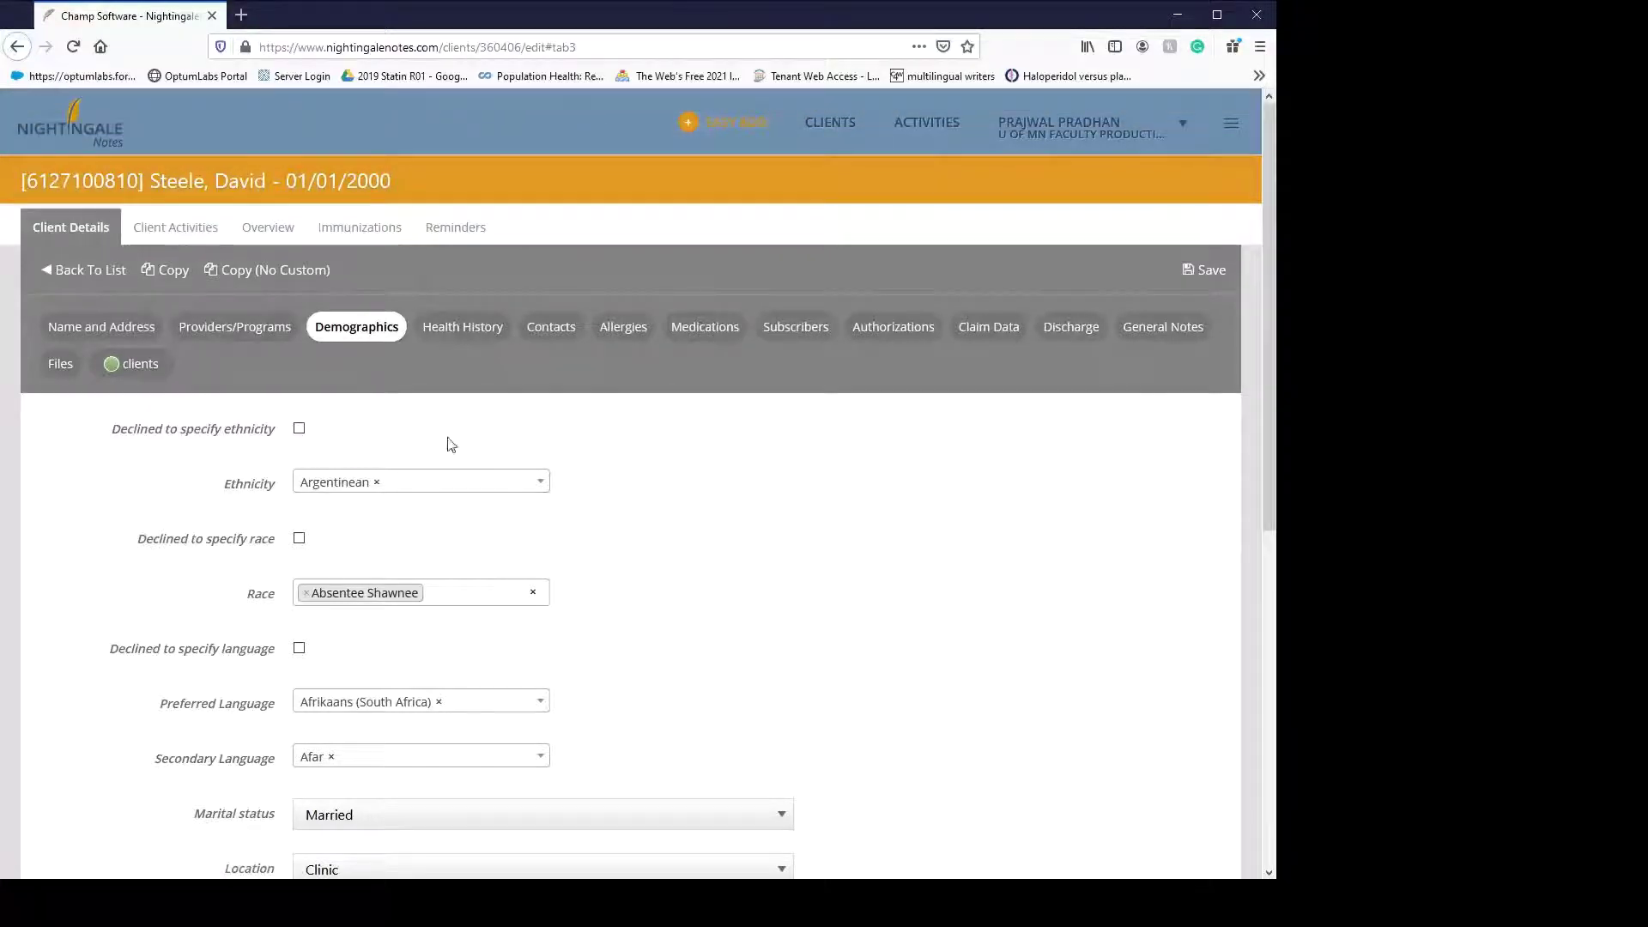
pyautogui.click(183, 234)
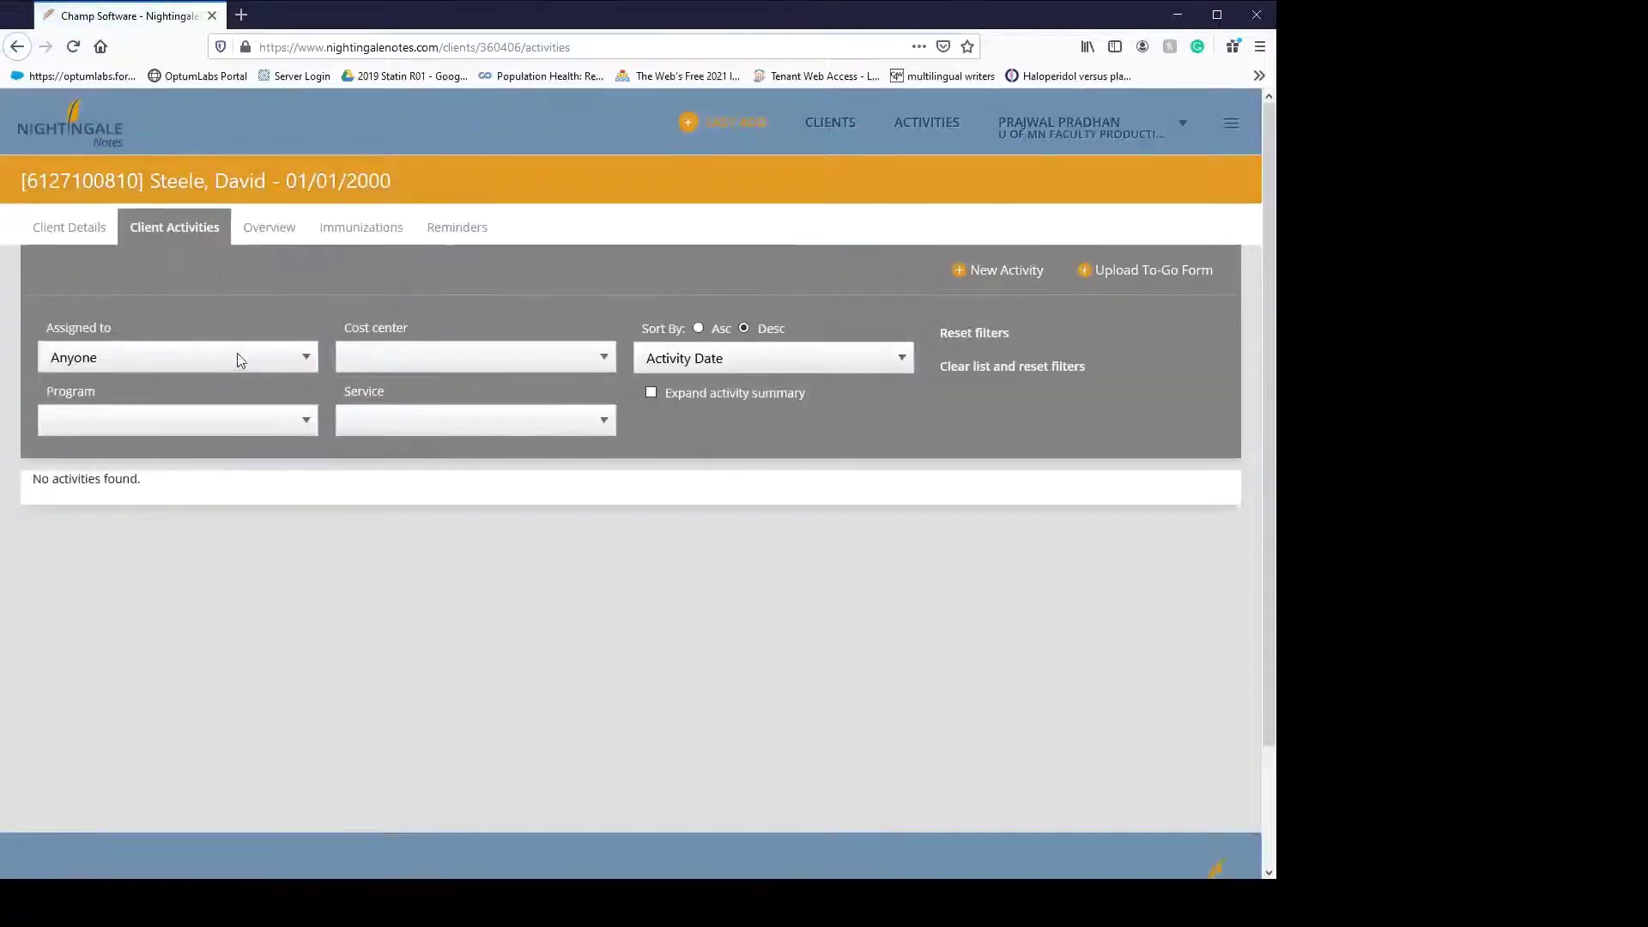
pyautogui.click(244, 356)
pyautogui.click(171, 421)
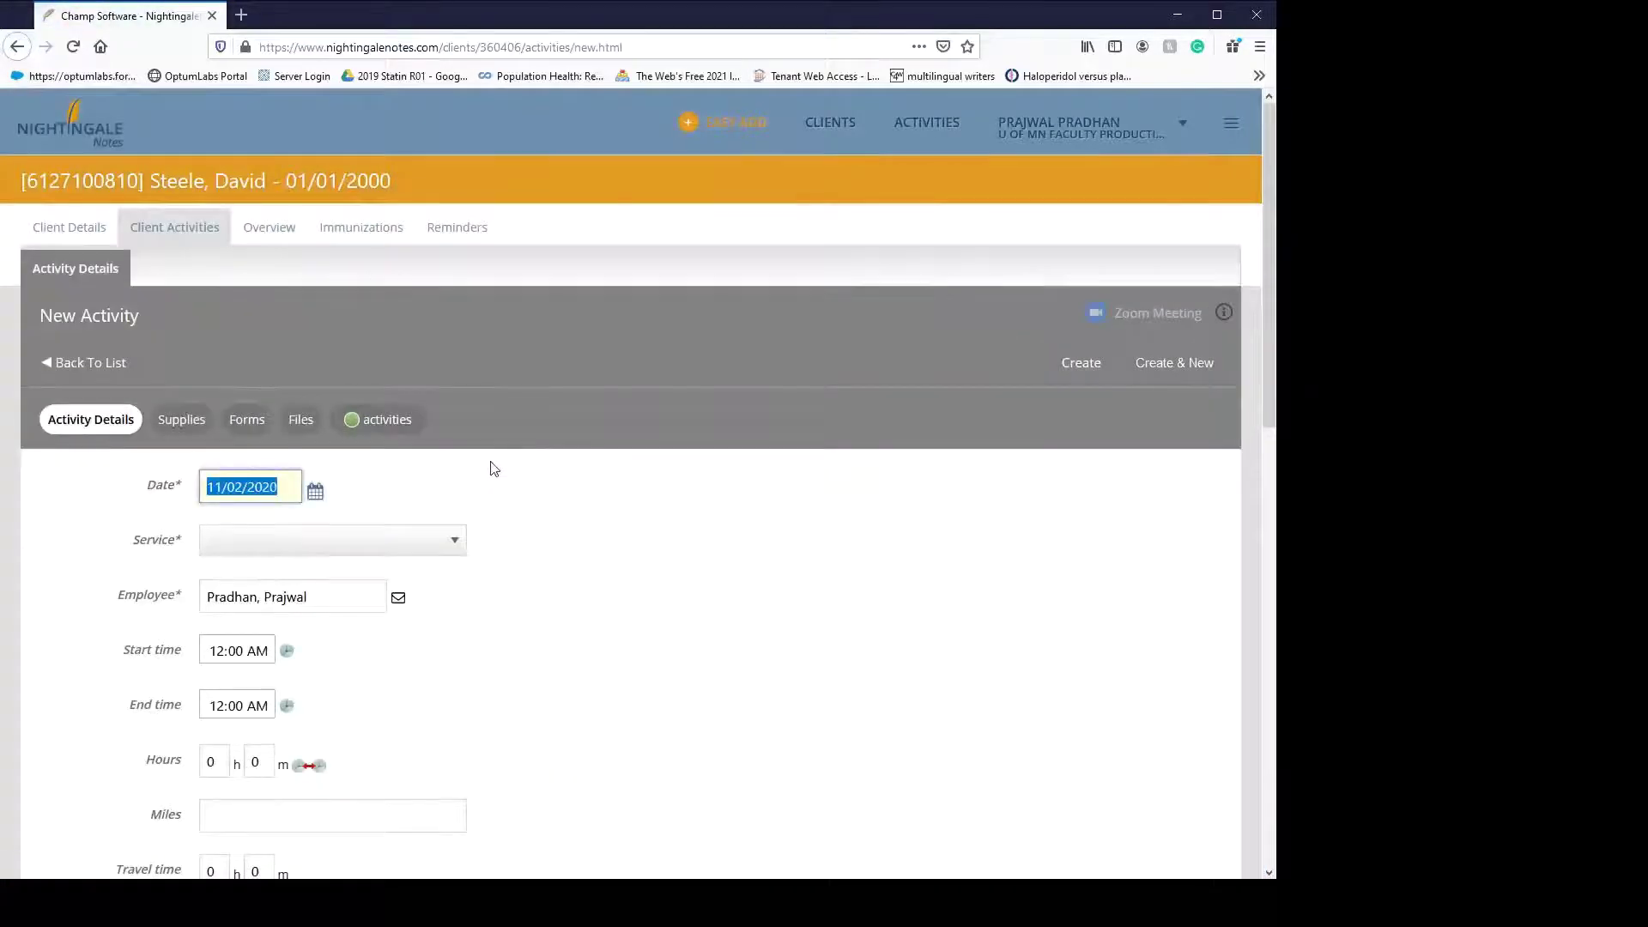
# - Set the new activity's service to Adult Wellness
pyautogui.scroll(-1, 523, 485)
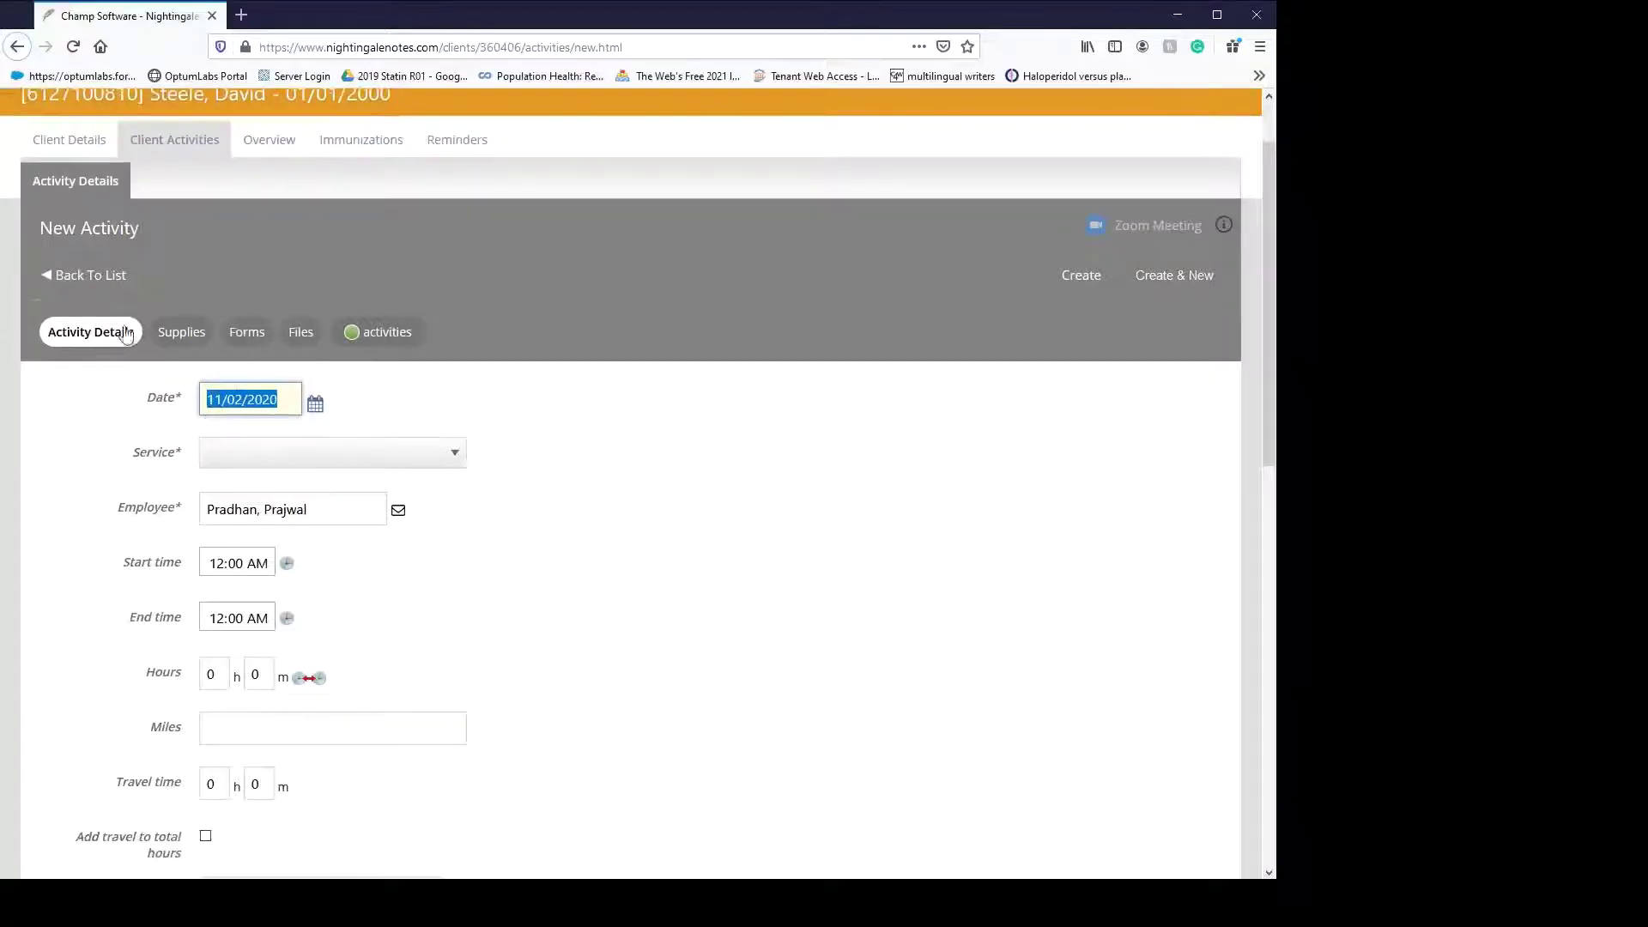
pyautogui.click(341, 464)
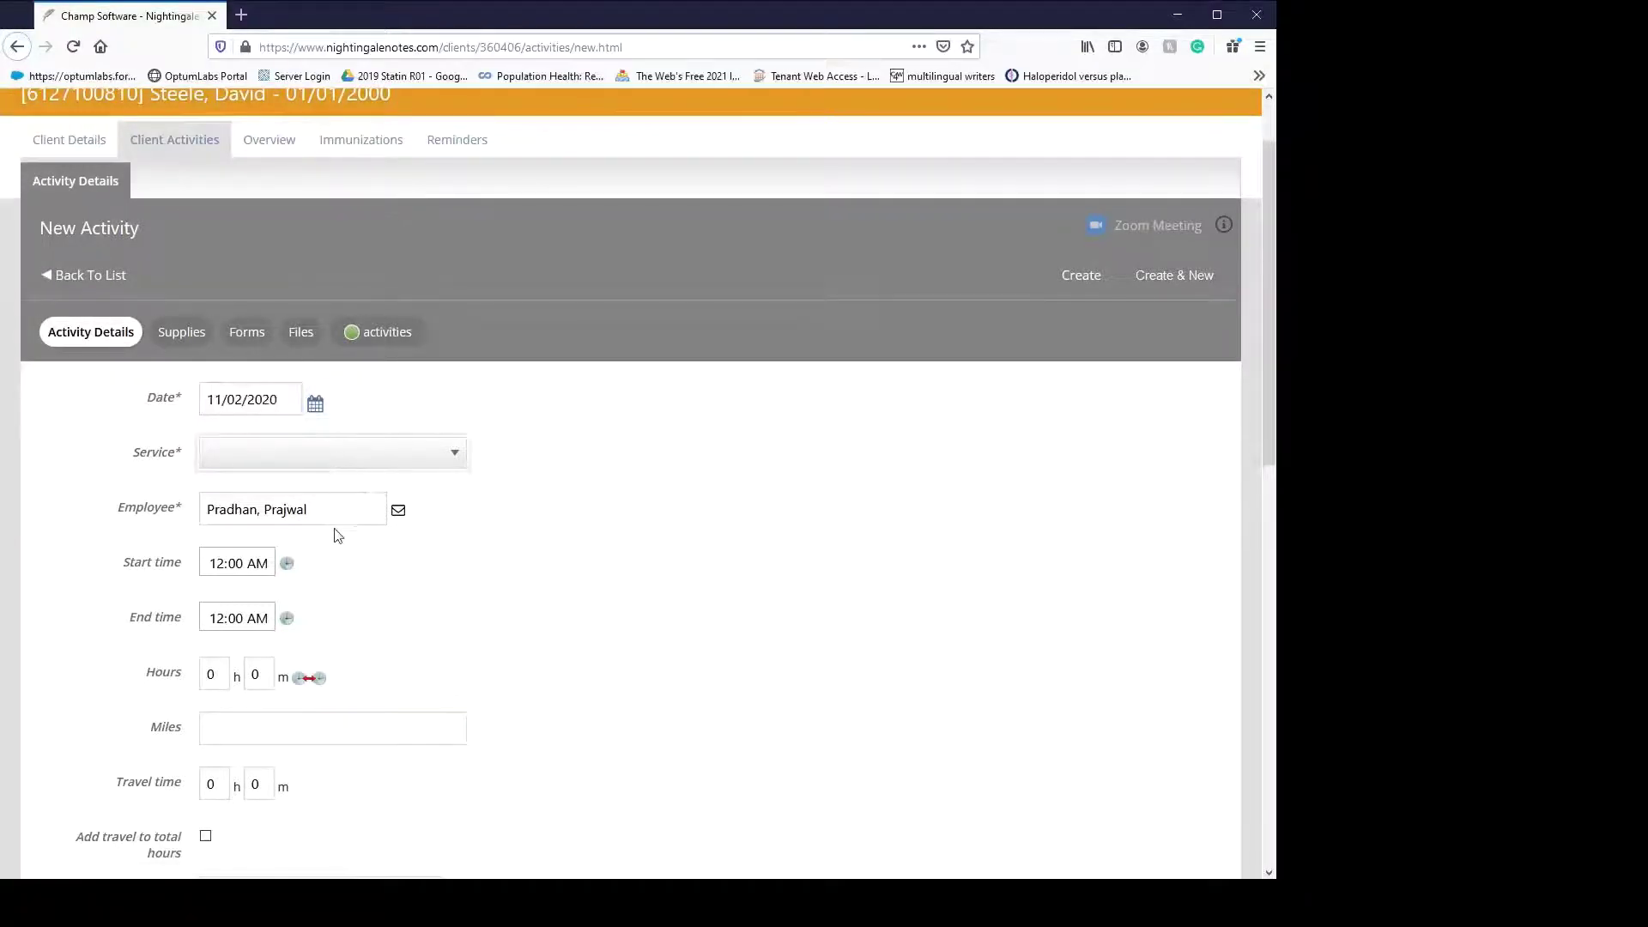
pyautogui.click(317, 617)
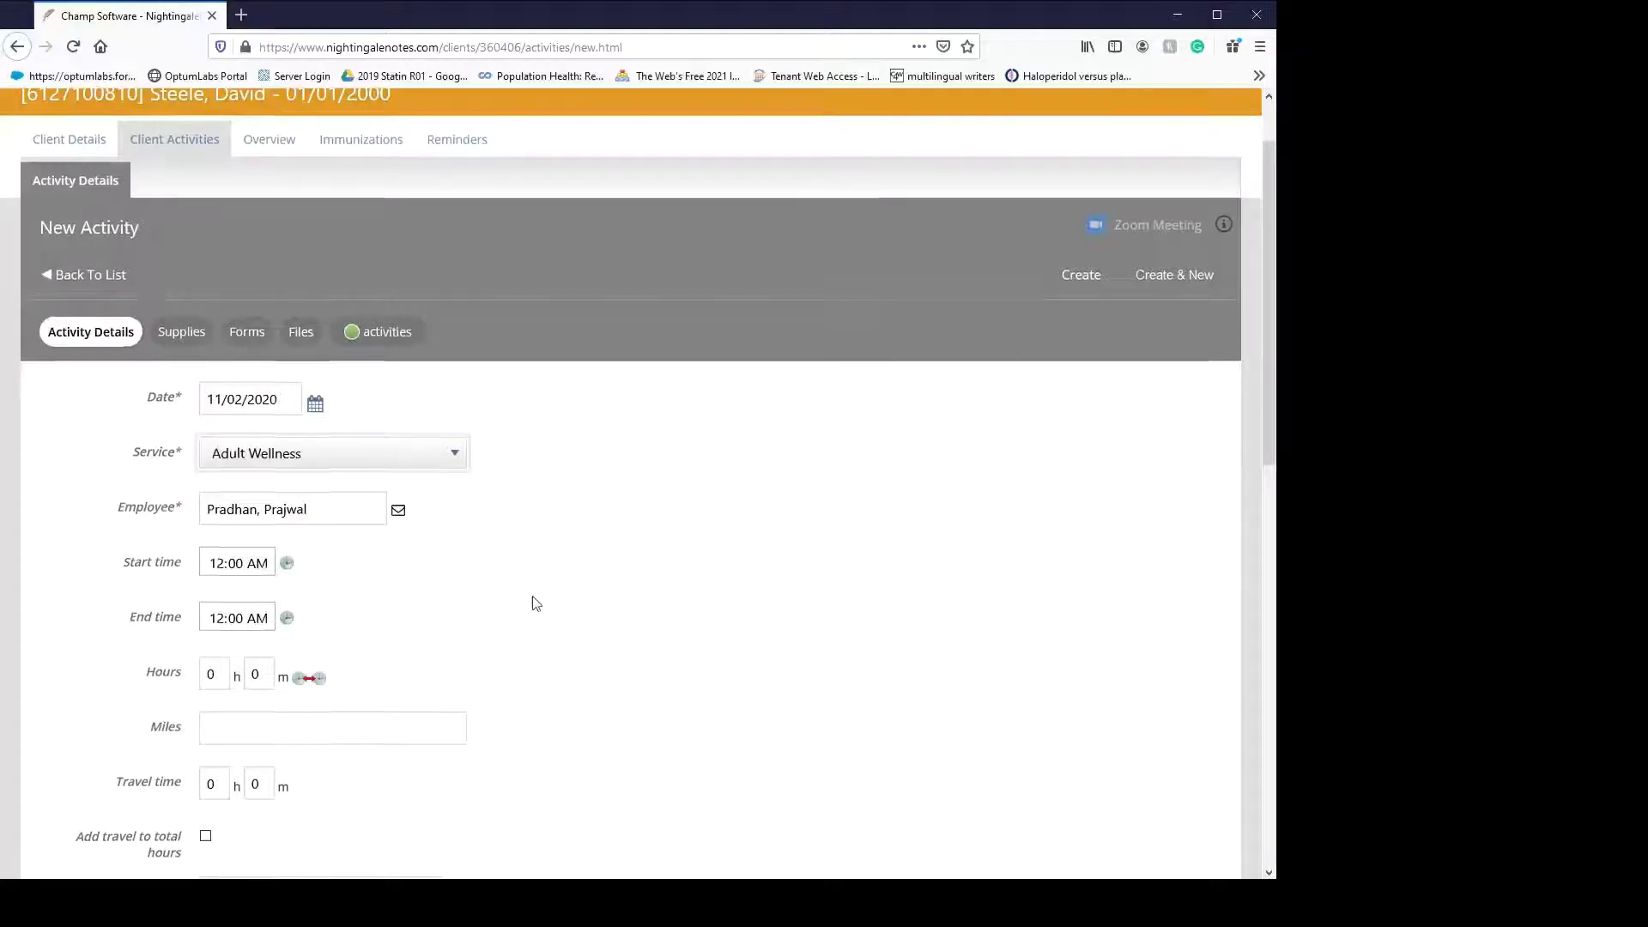
pyautogui.scroll(-8, 532, 596)
pyautogui.scroll(8, 532, 596)
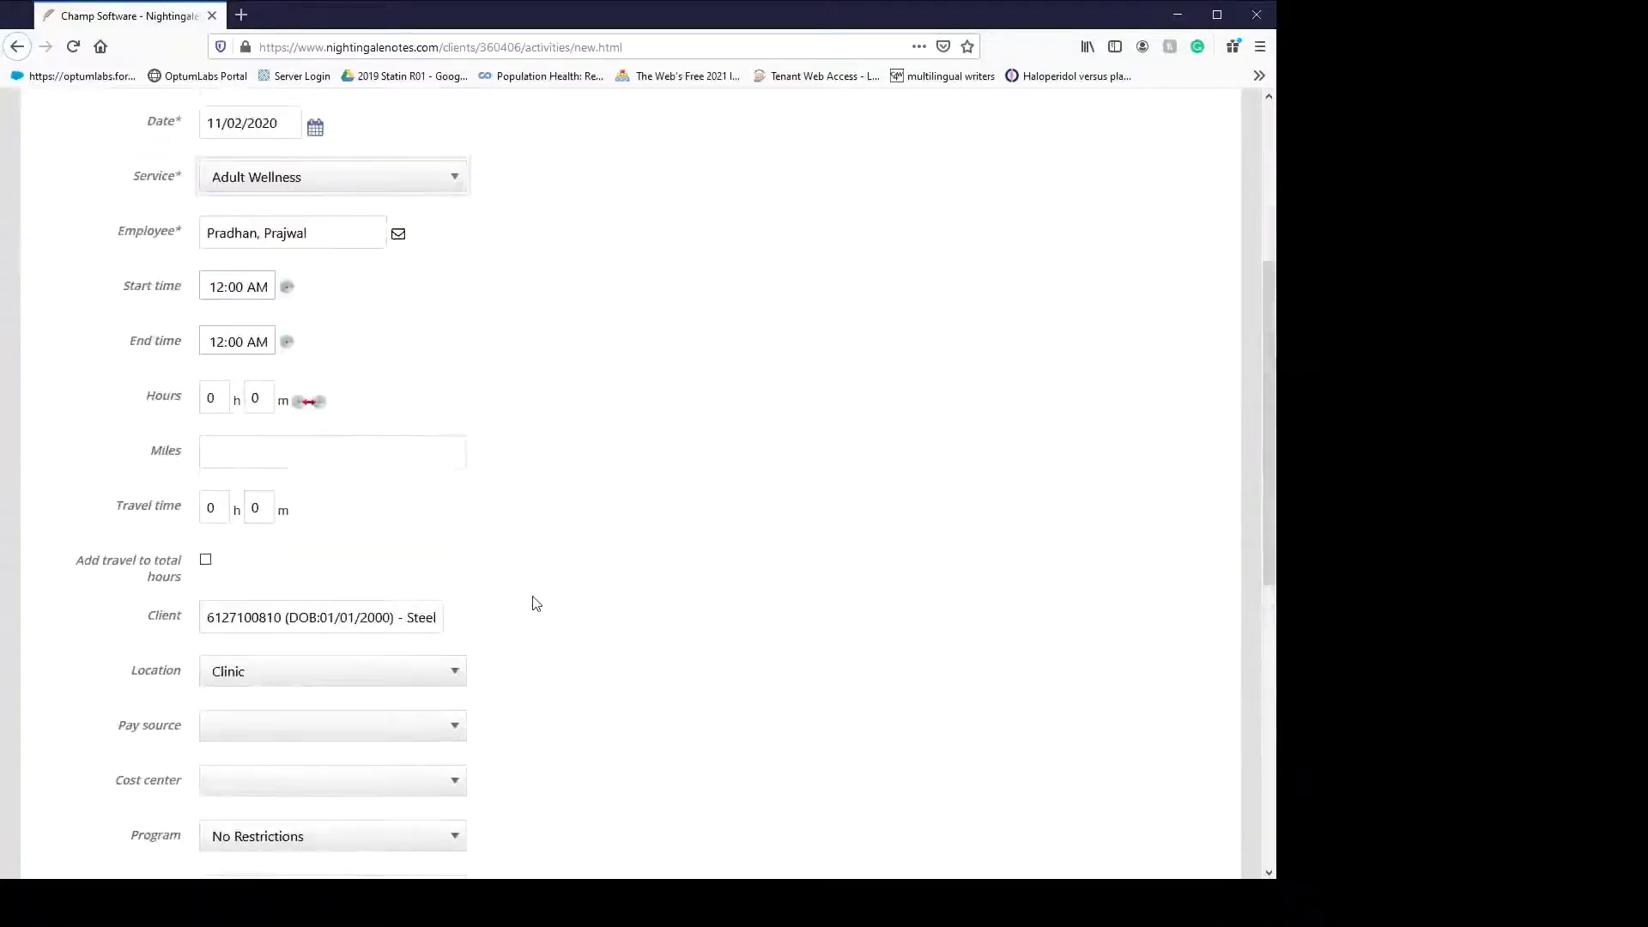
# - Choose High School as the school grade and create the activity
pyautogui.click(194, 421)
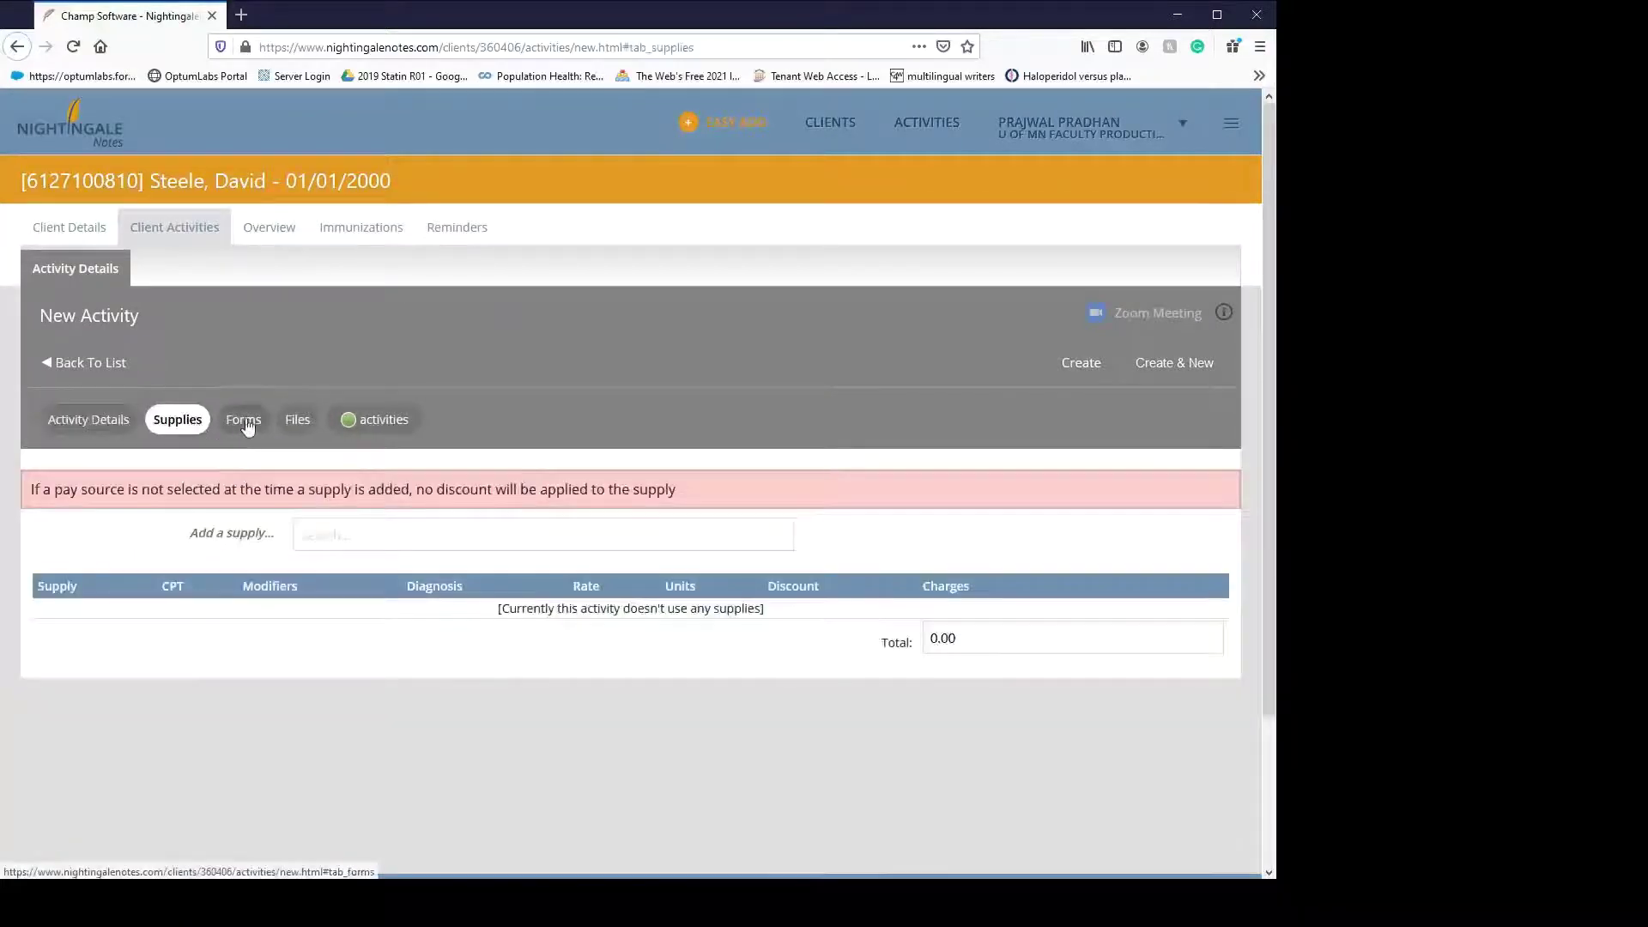
pyautogui.click(245, 420)
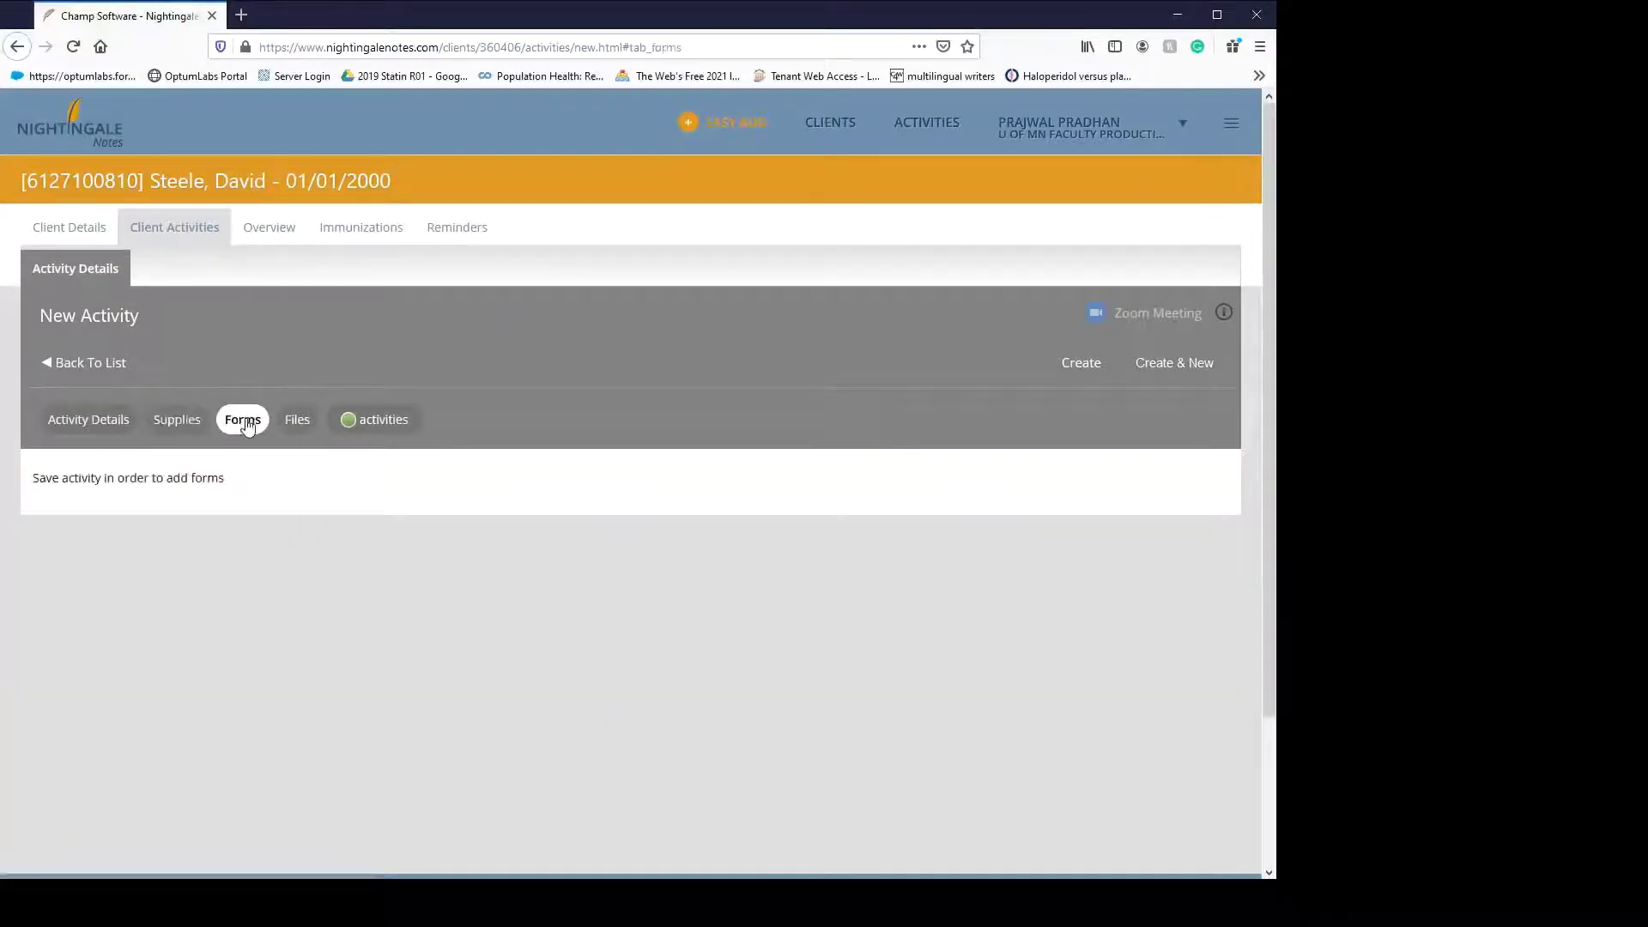
pyautogui.click(300, 420)
pyautogui.click(384, 426)
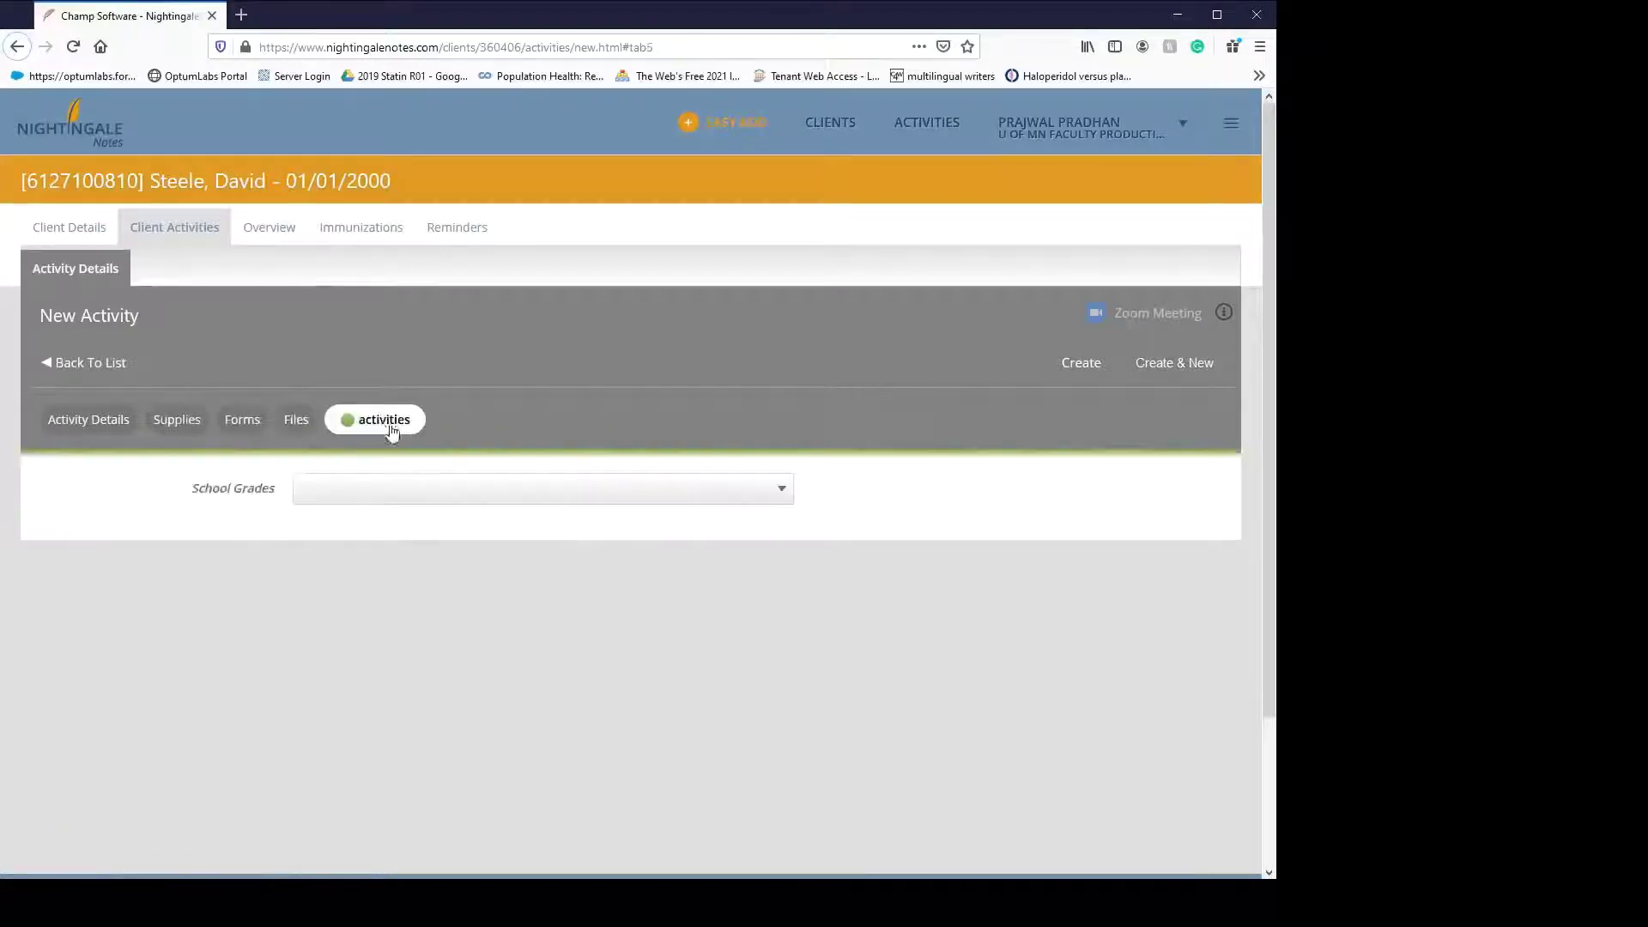
pyautogui.click(426, 491)
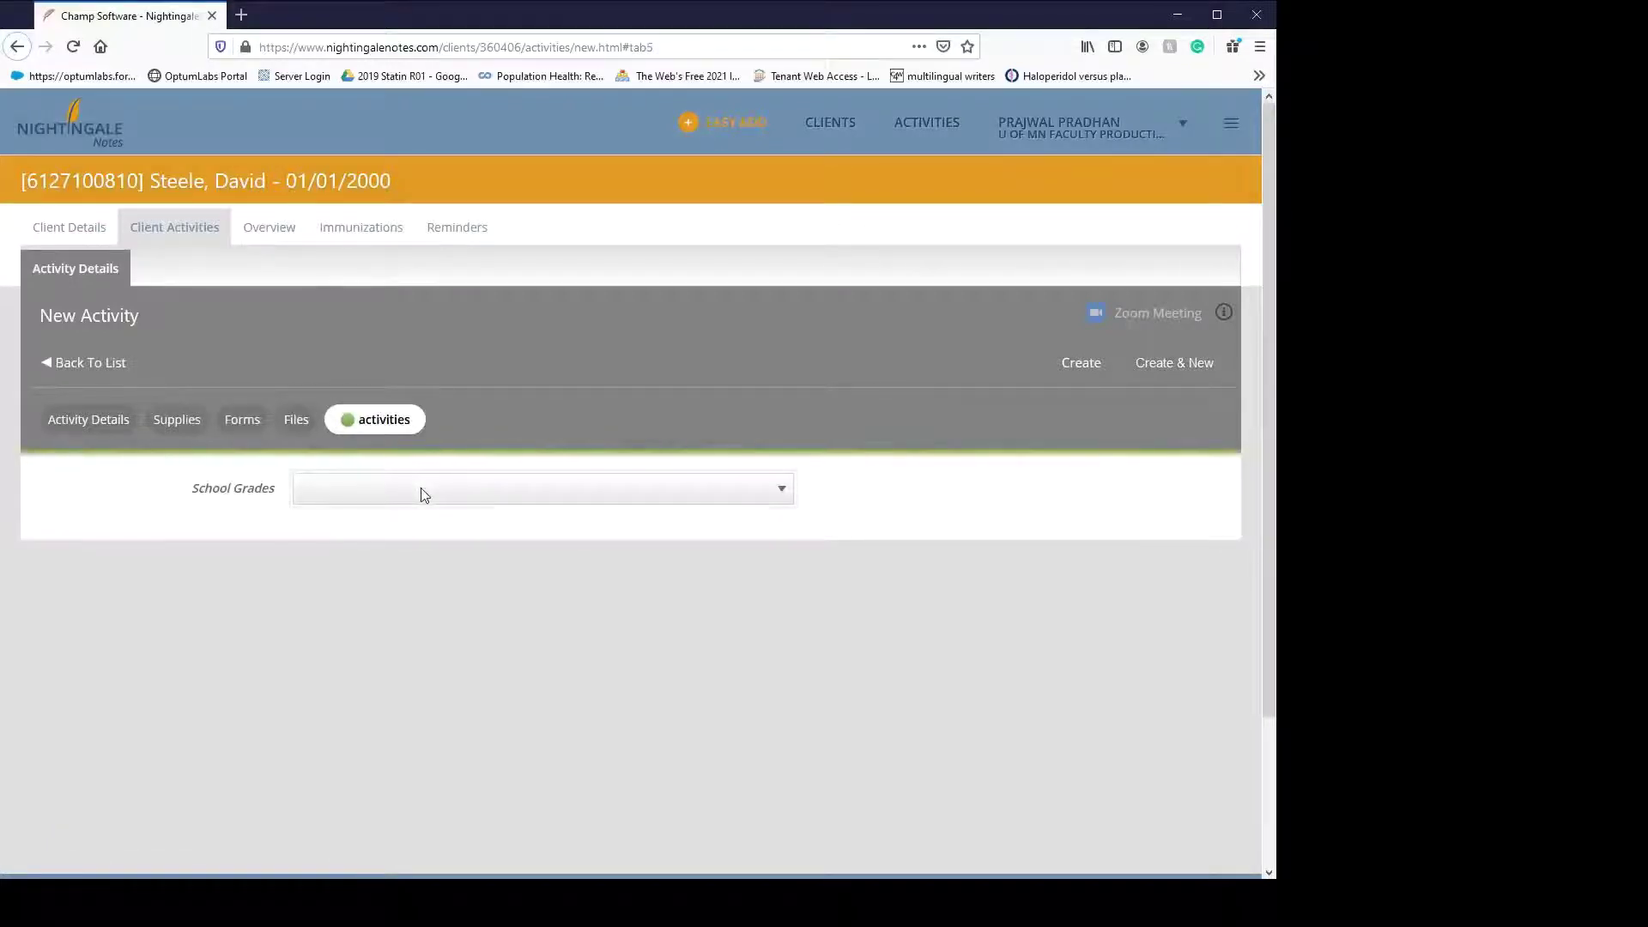
pyautogui.click(383, 580)
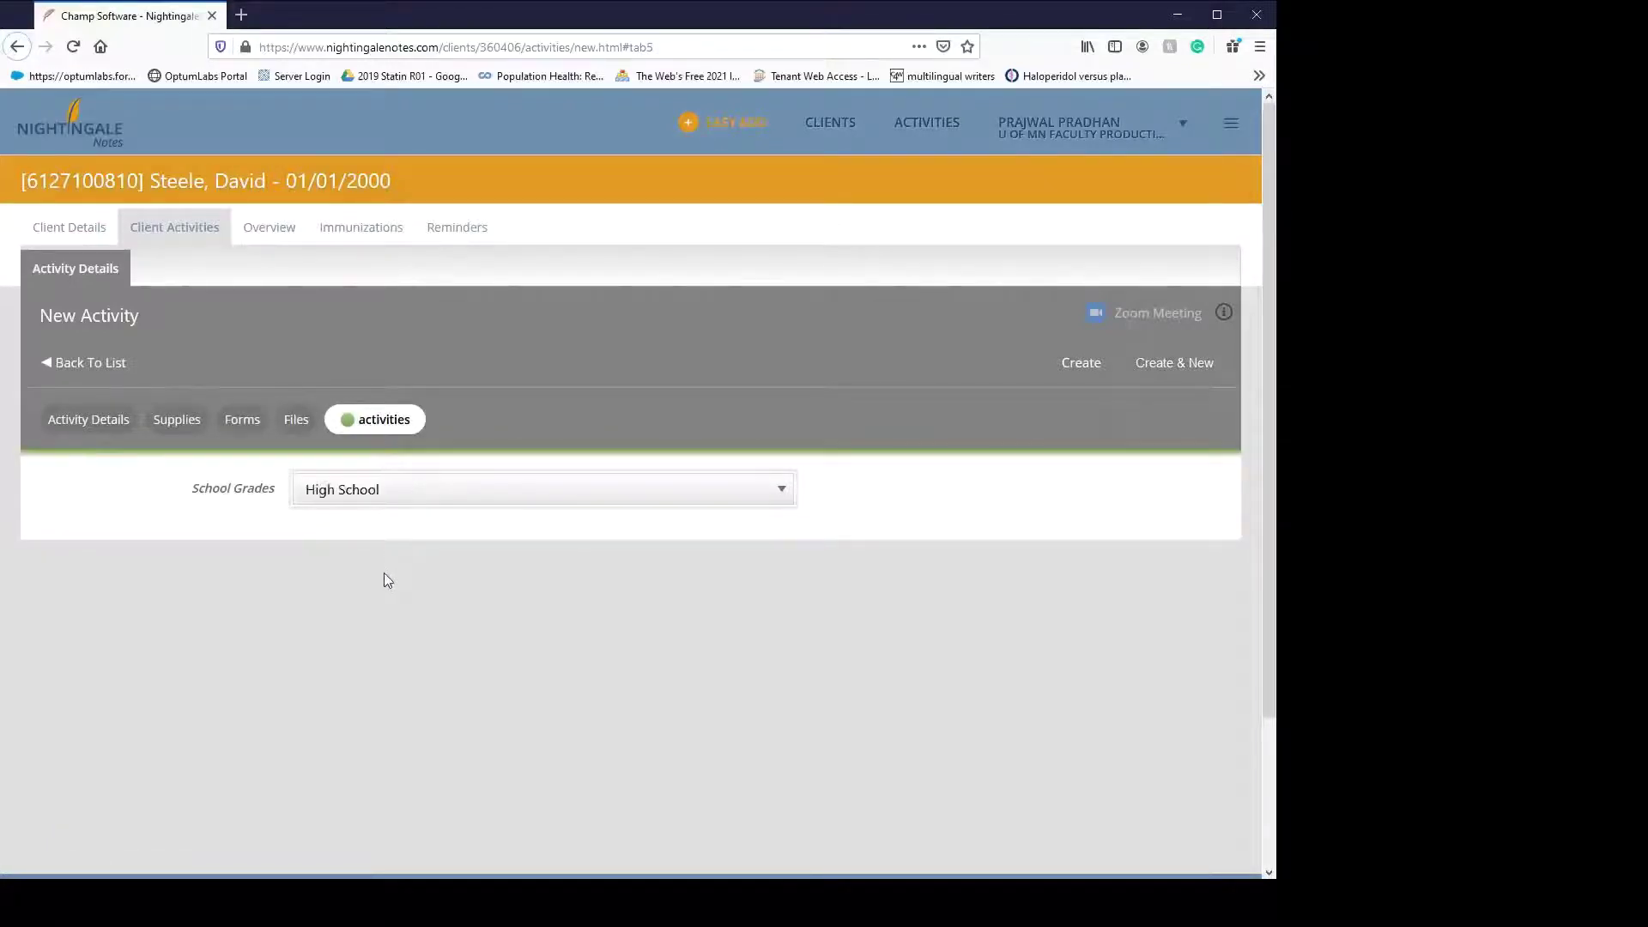
pyautogui.click(1077, 367)
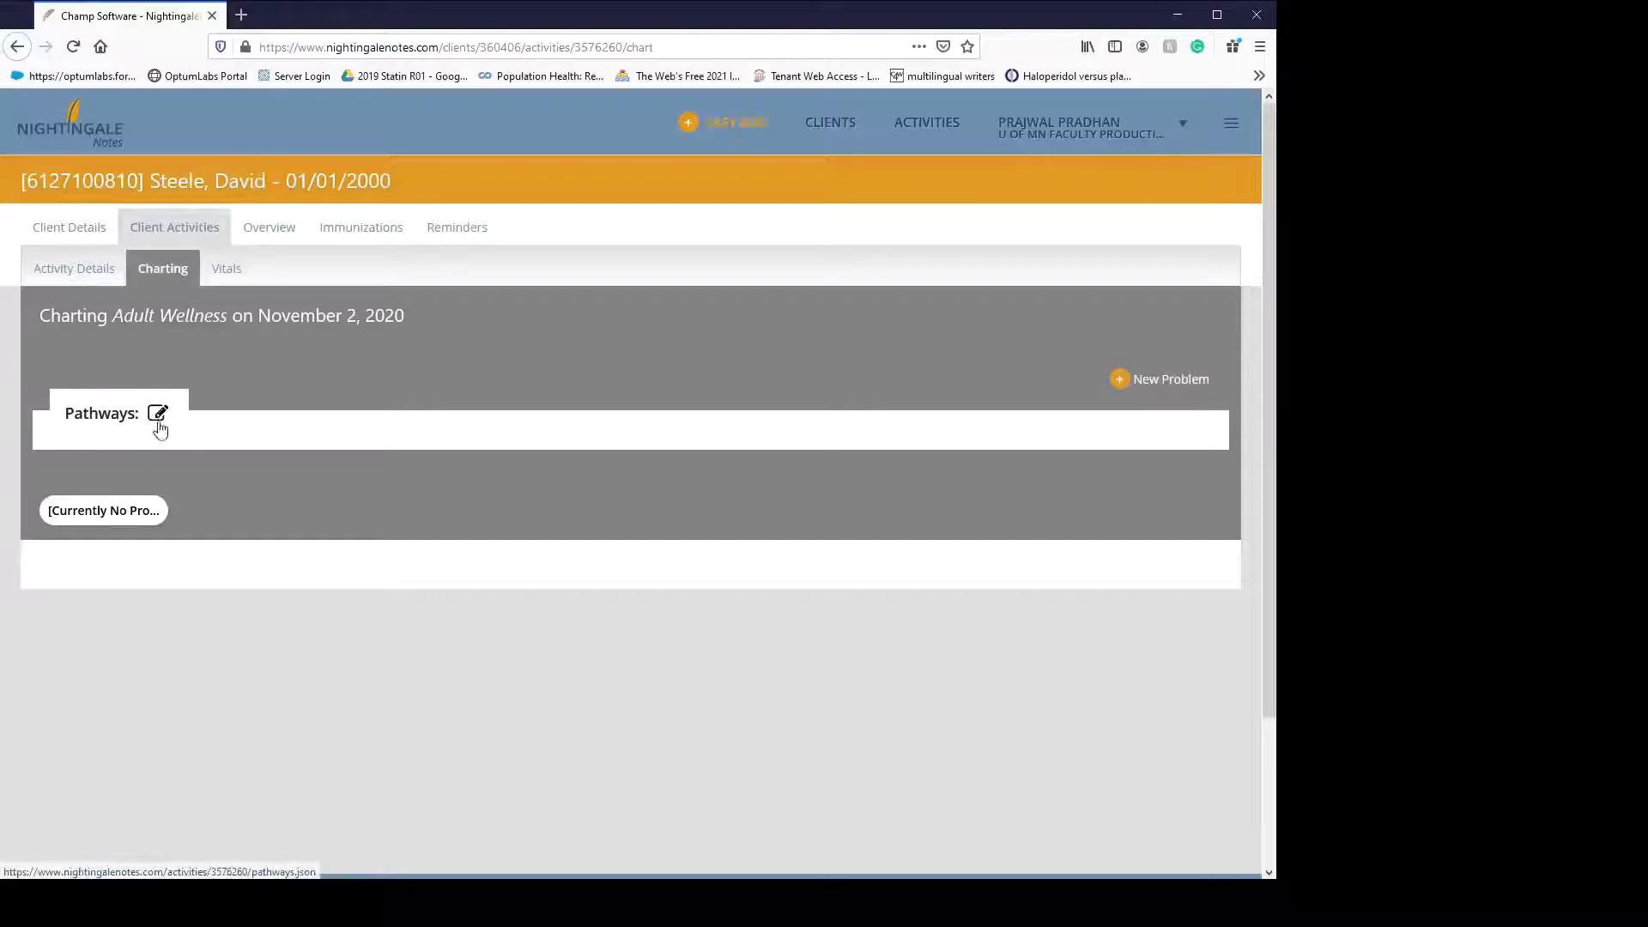
# - Browse the Available Pathways list and close it without adding any pathway
pyautogui.click(158, 425)
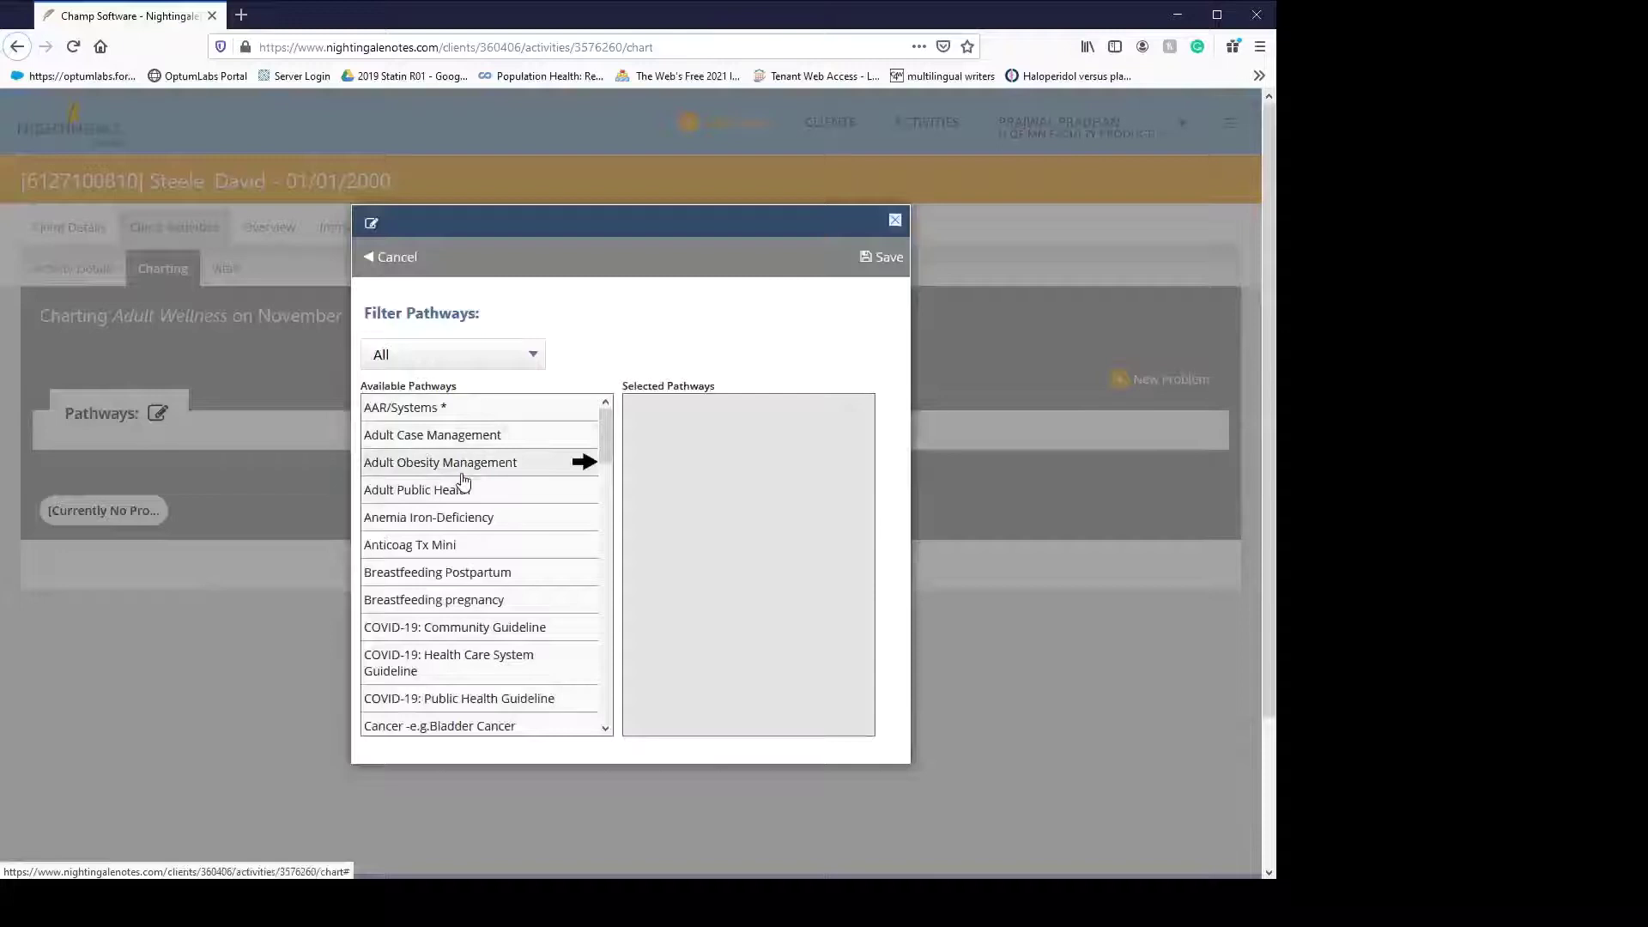
pyautogui.scroll(-10, 467, 482)
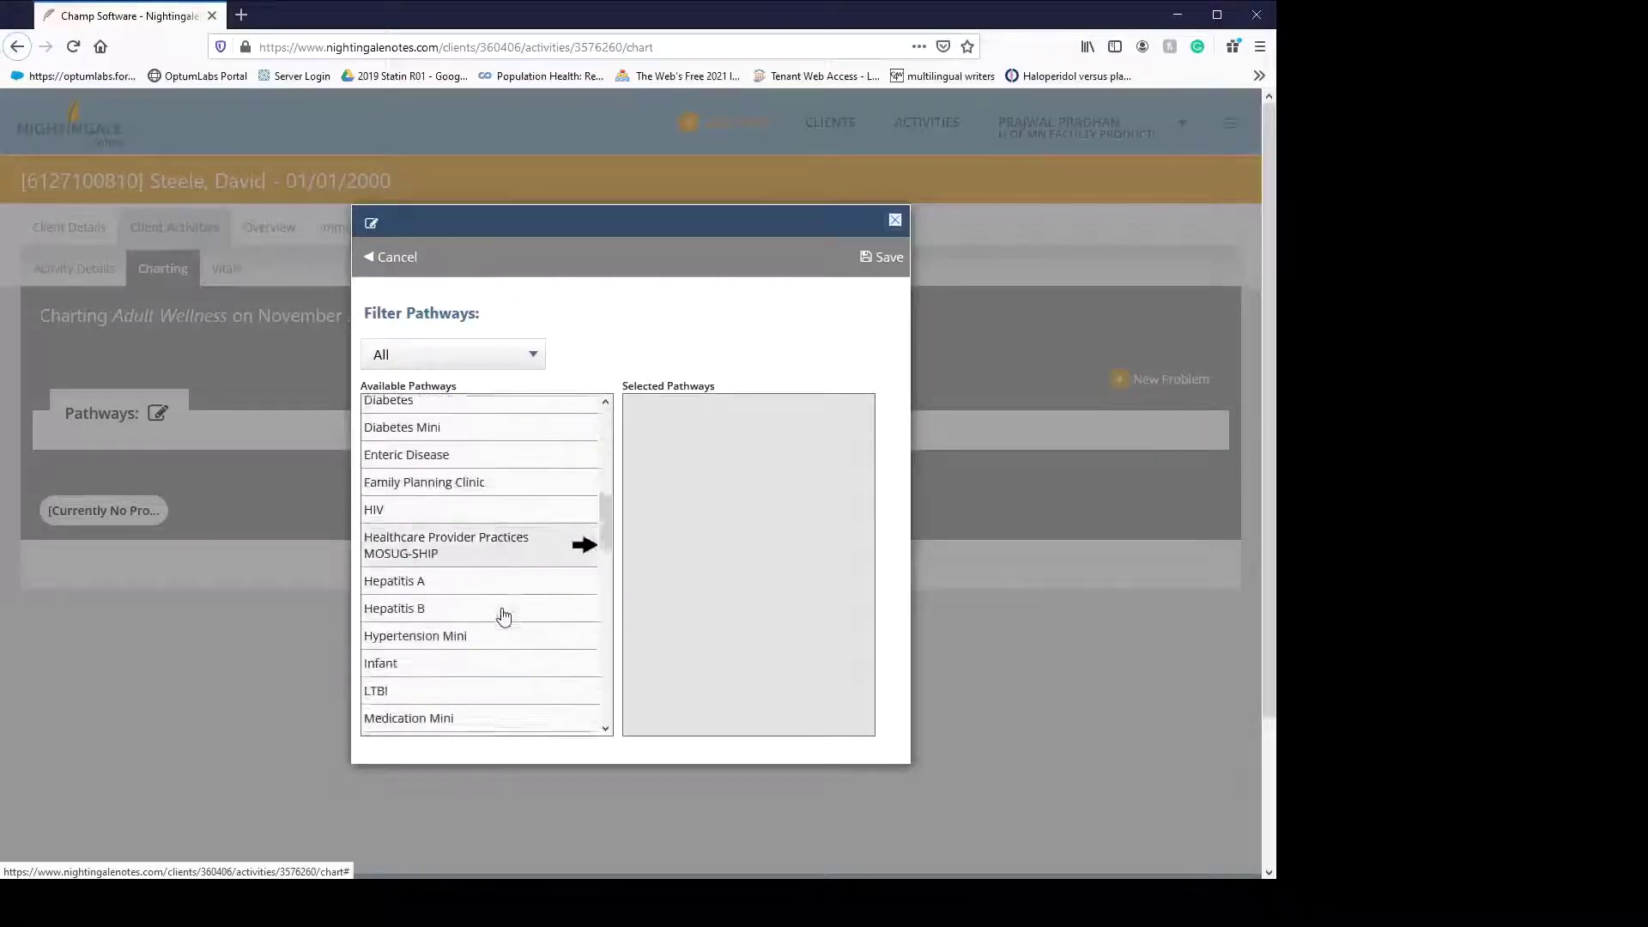
pyautogui.scroll(-6, 504, 616)
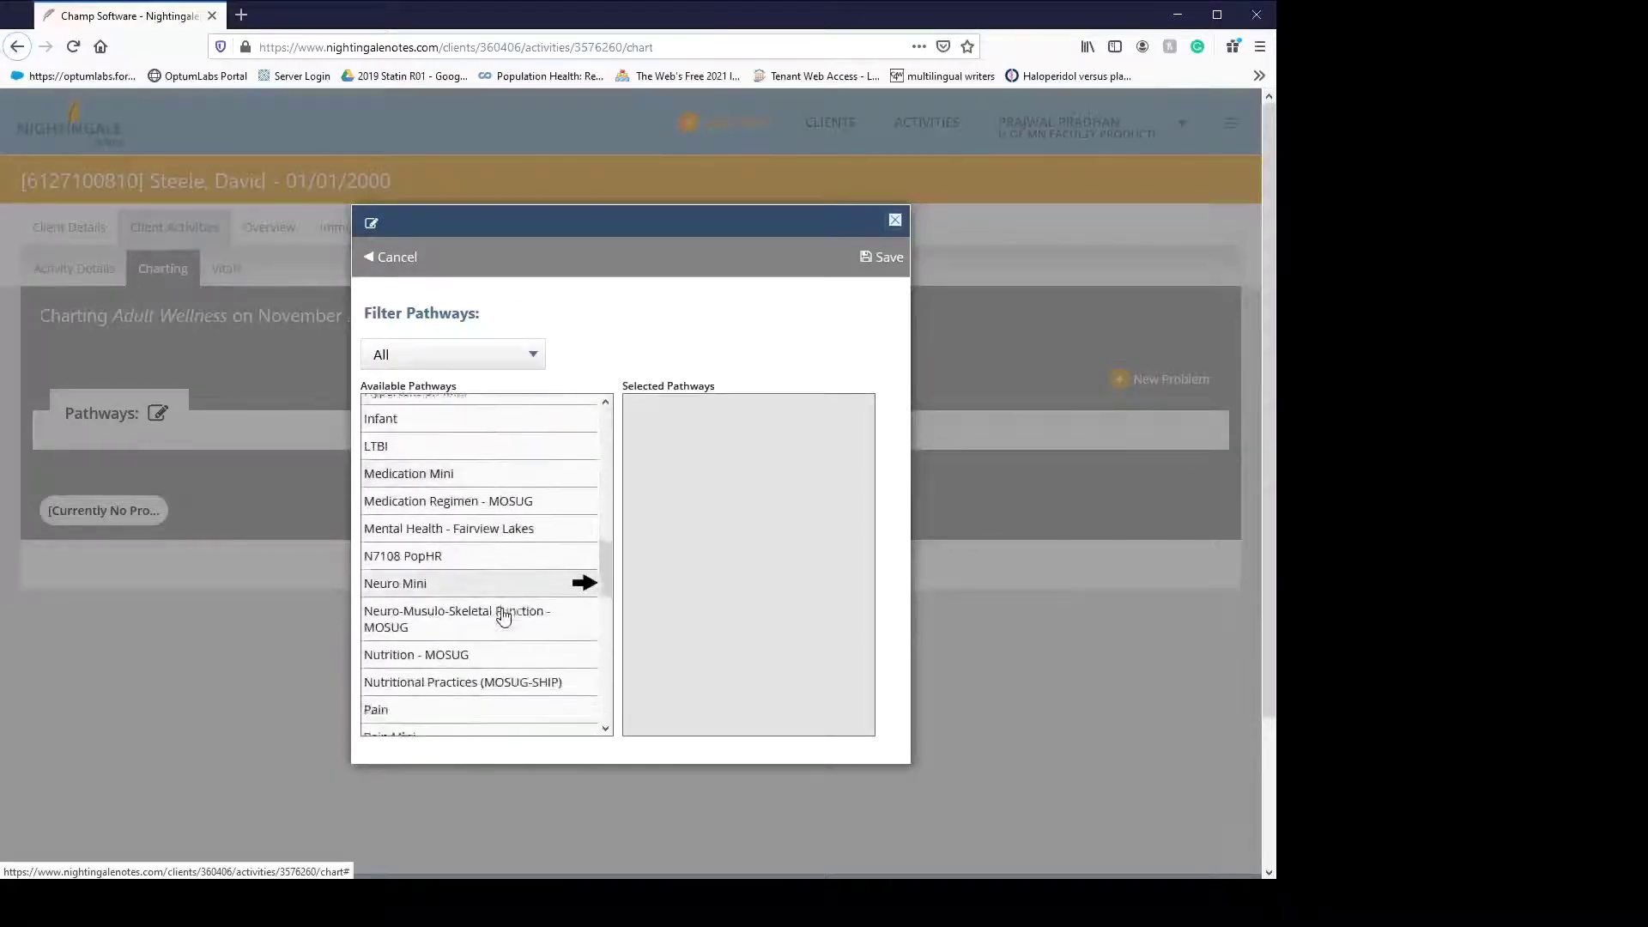
pyautogui.scroll(-8, 504, 616)
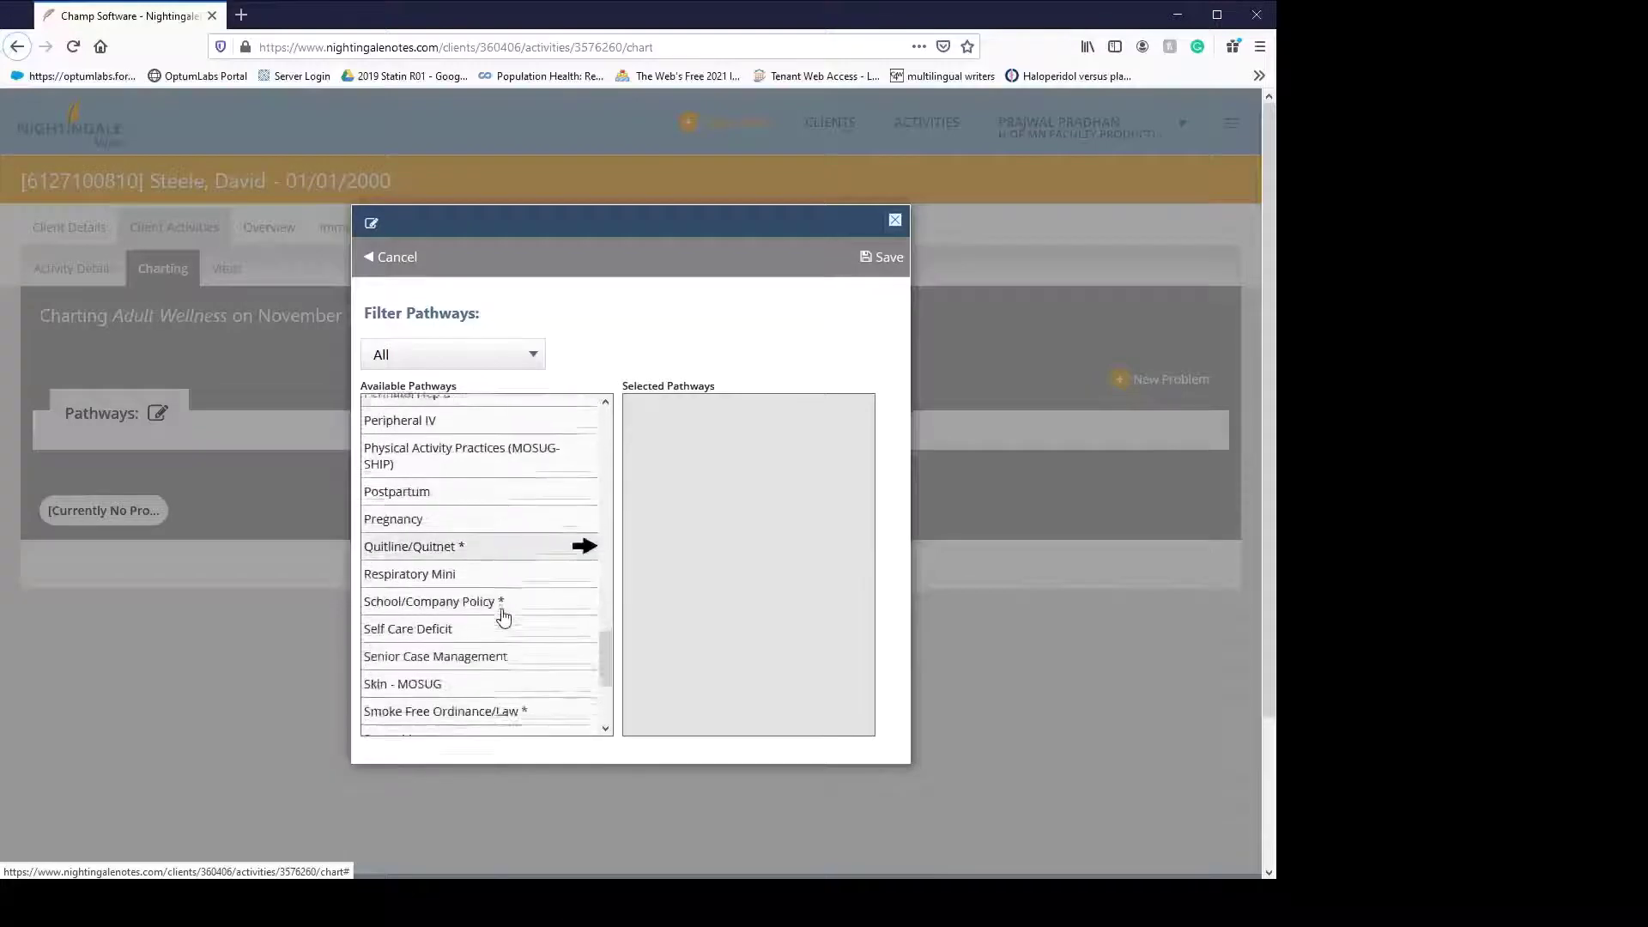
pyautogui.scroll(-4, 504, 616)
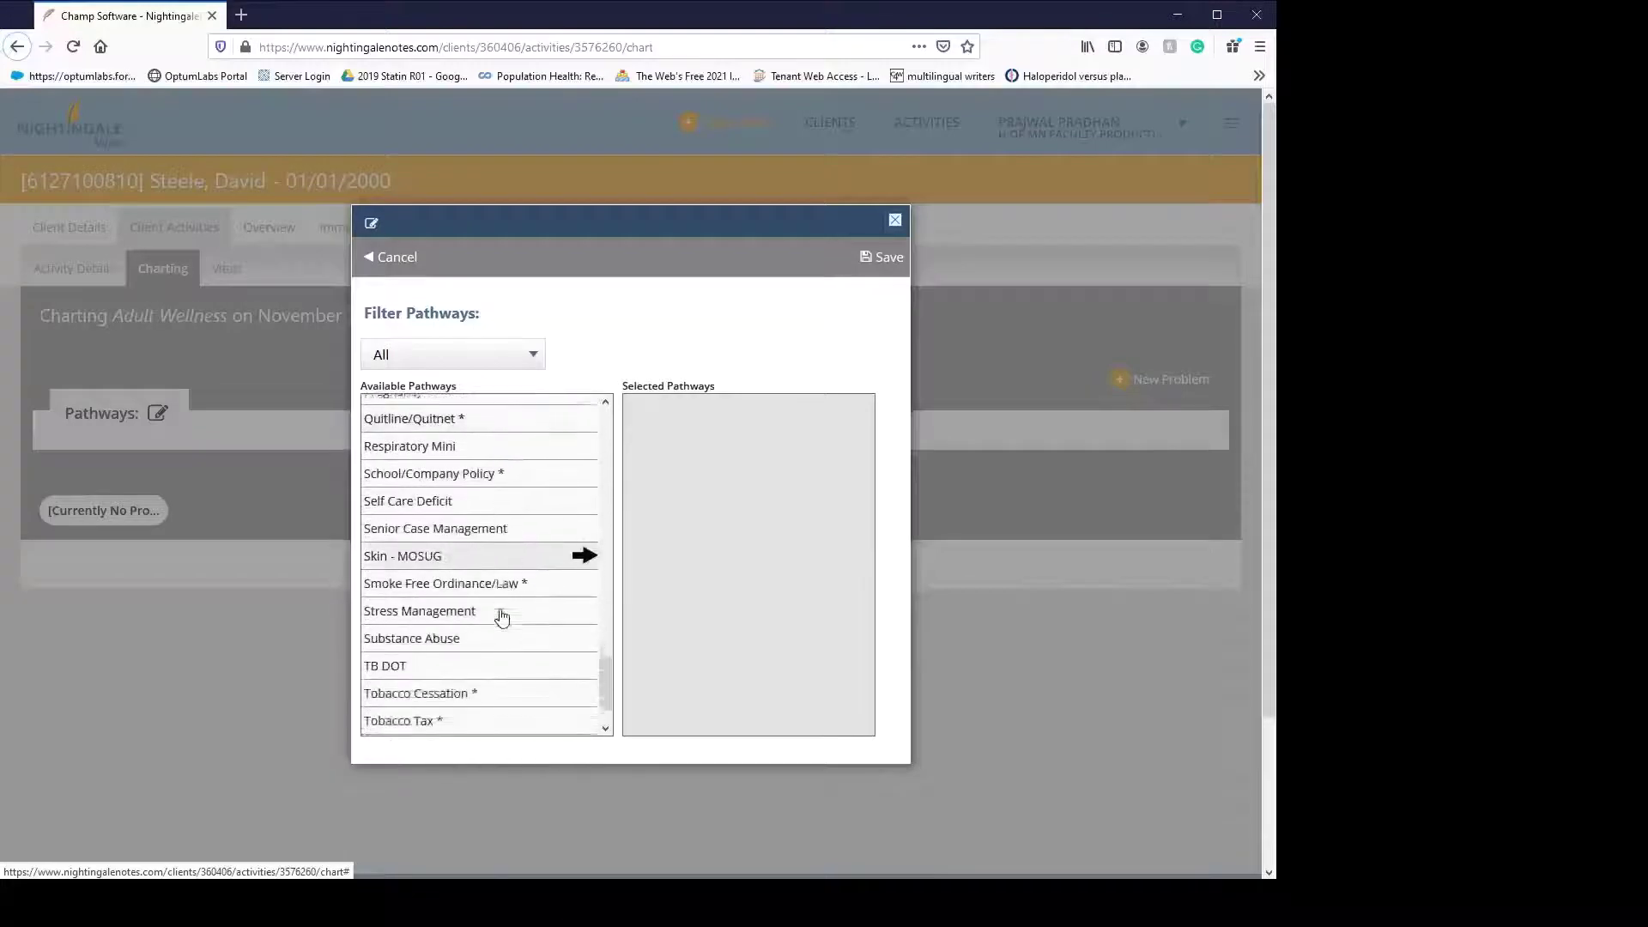
pyautogui.click(895, 221)
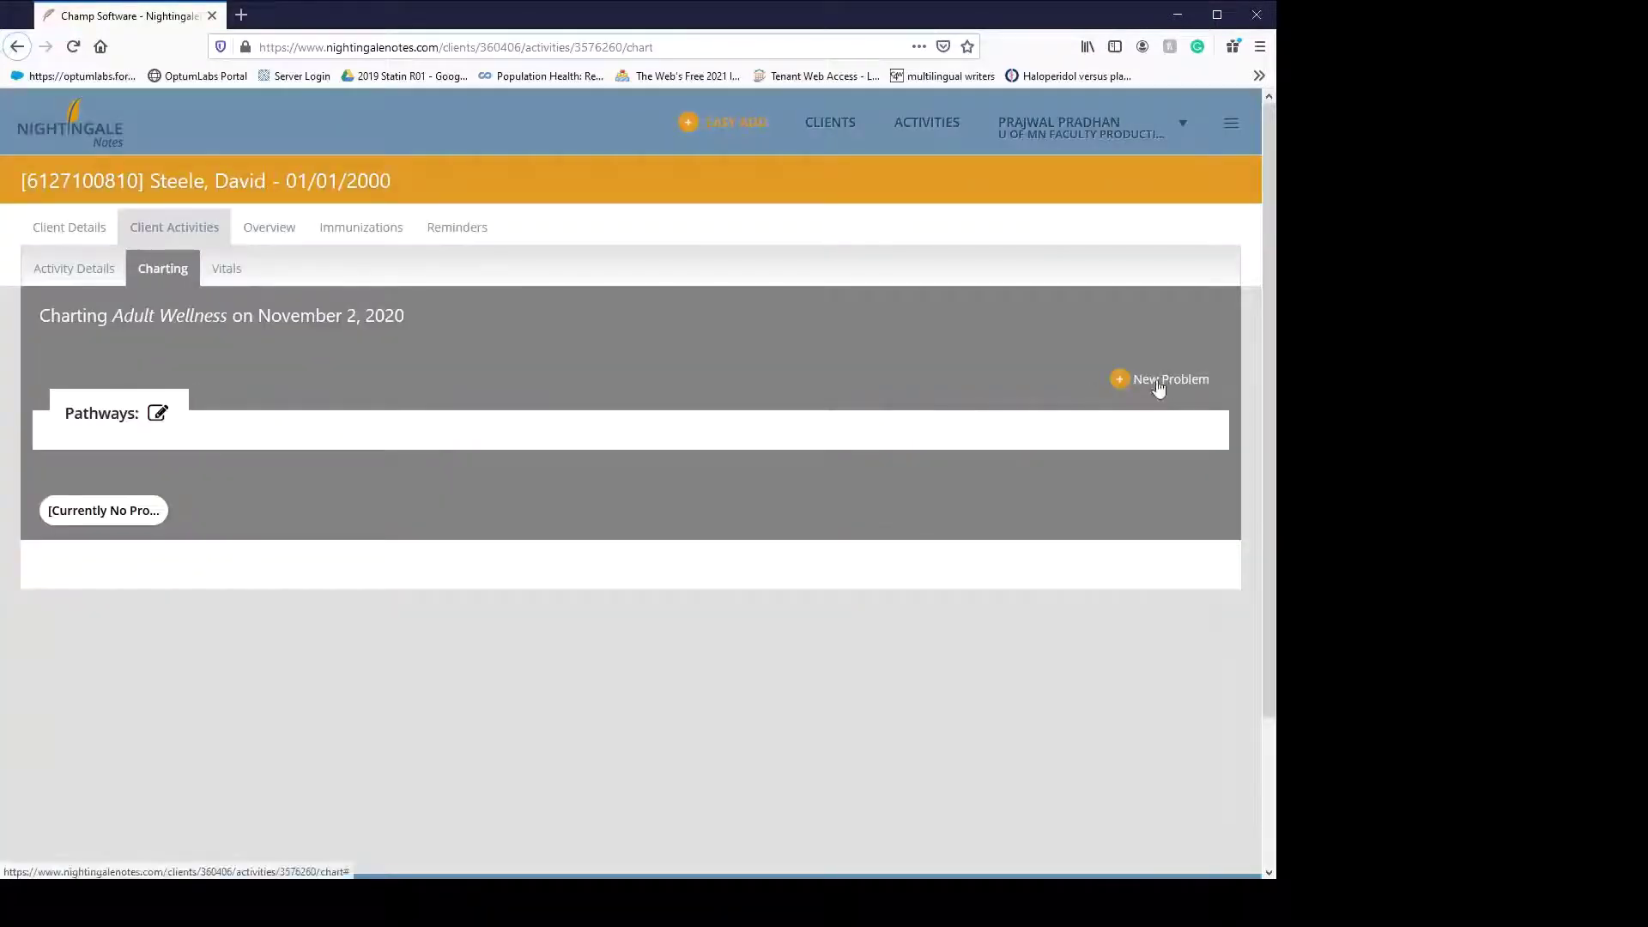
# - Add the Sanitation, Mental Health (SBDH) and Hearing problems to the chart and save
pyautogui.click(1158, 388)
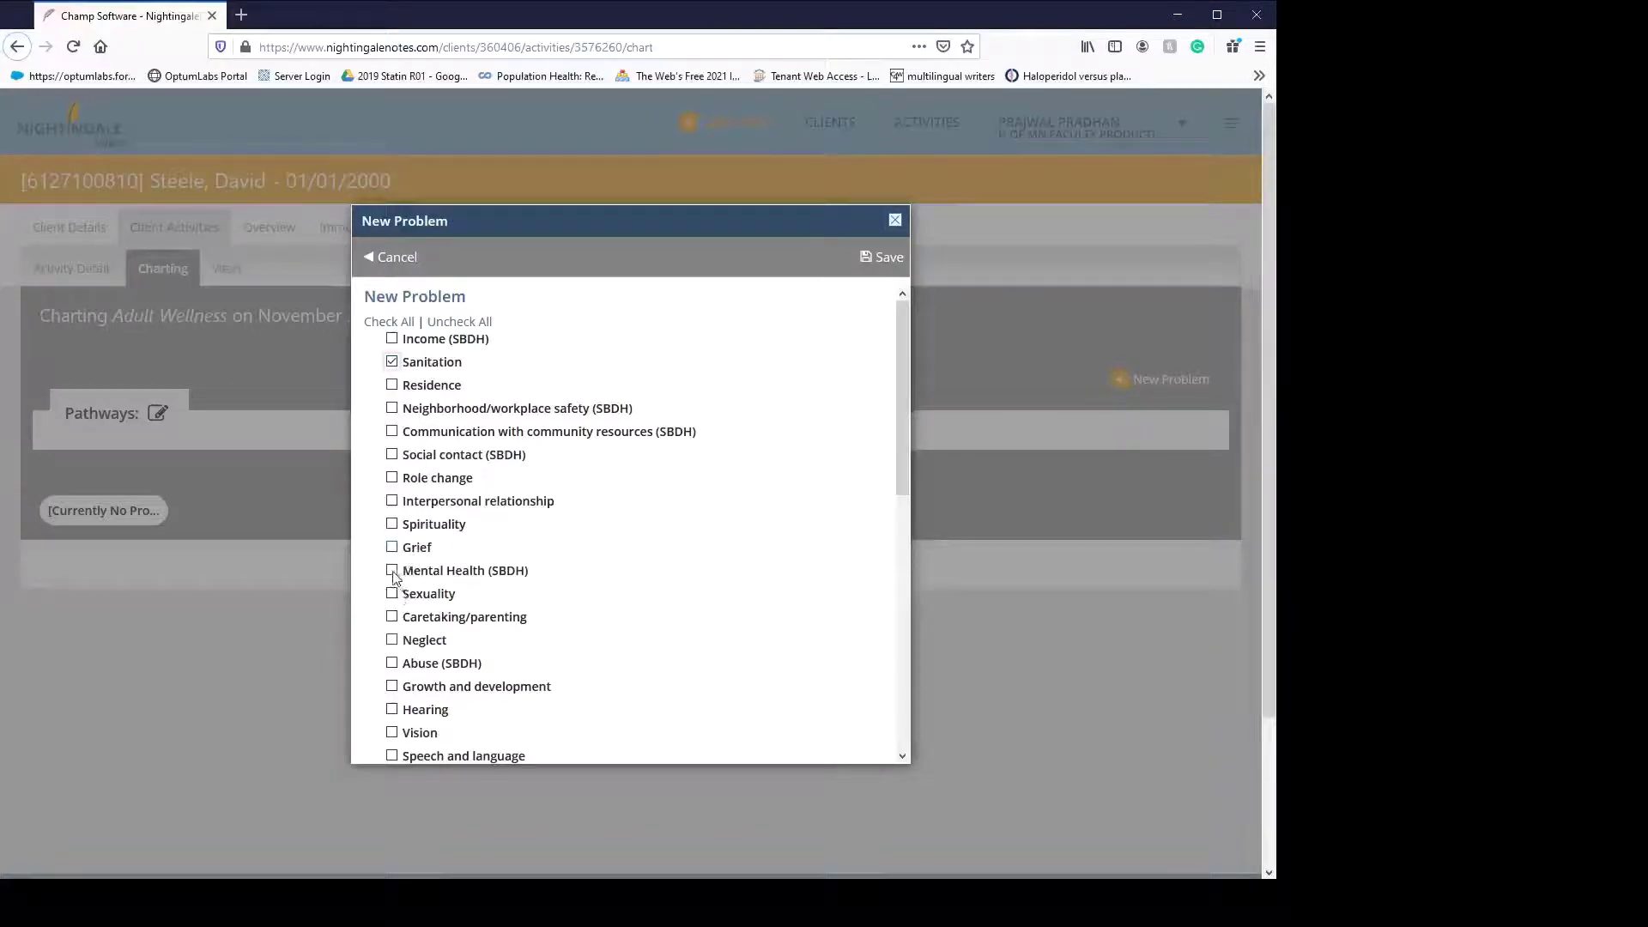
pyautogui.scroll(-2, 512, 606)
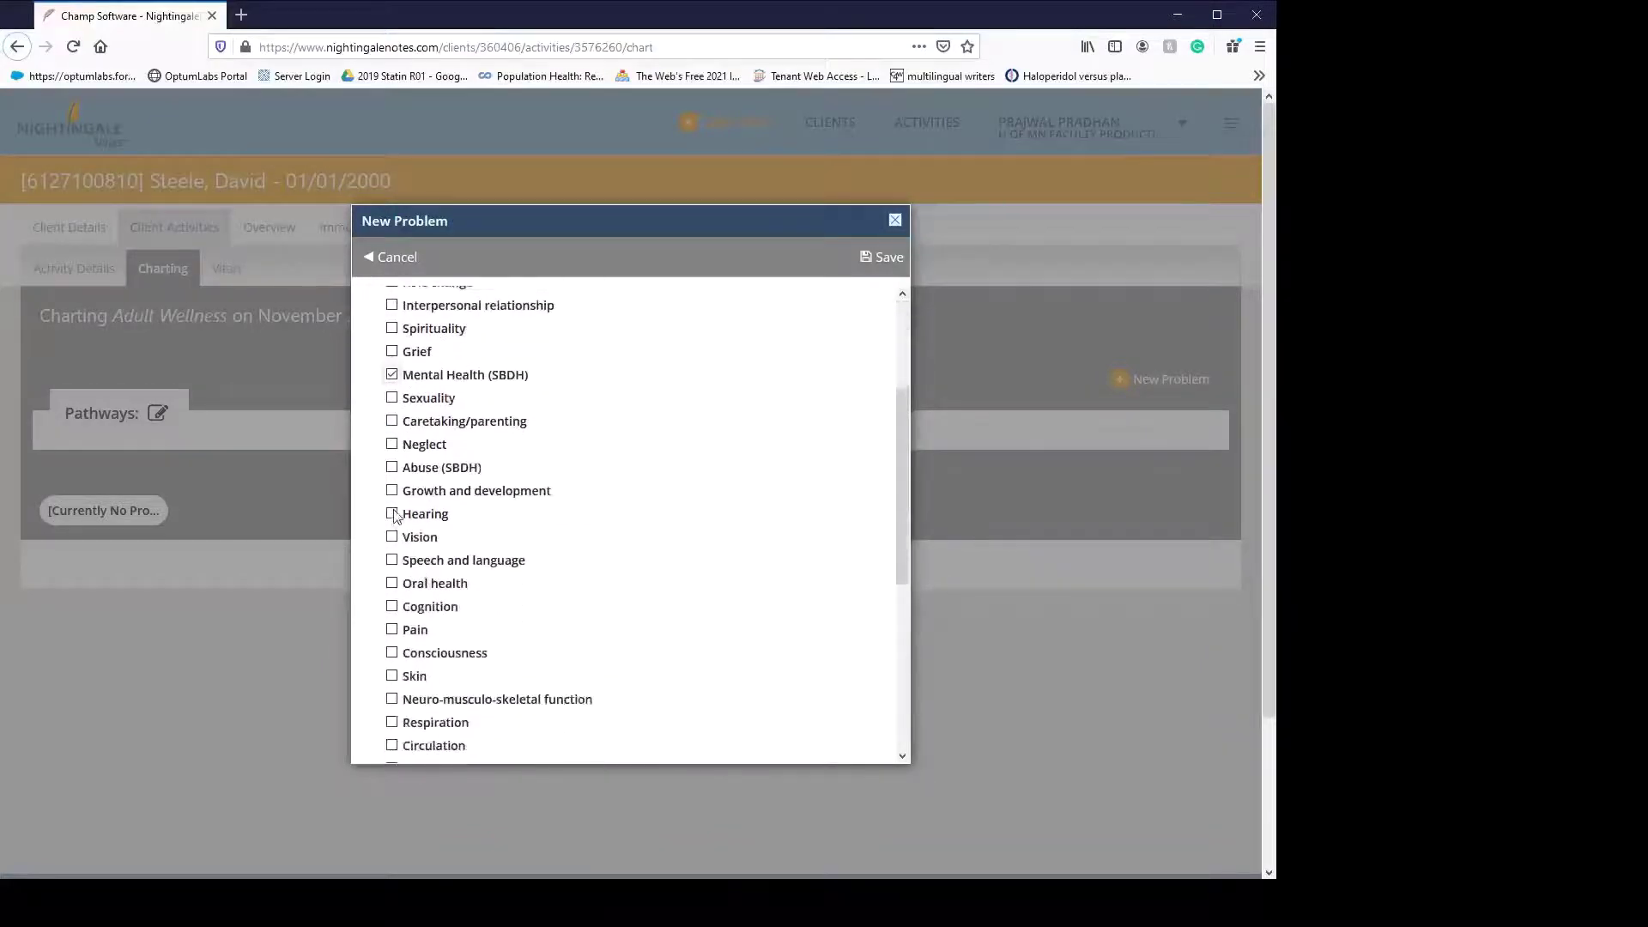
pyautogui.scroll(2, 668, 579)
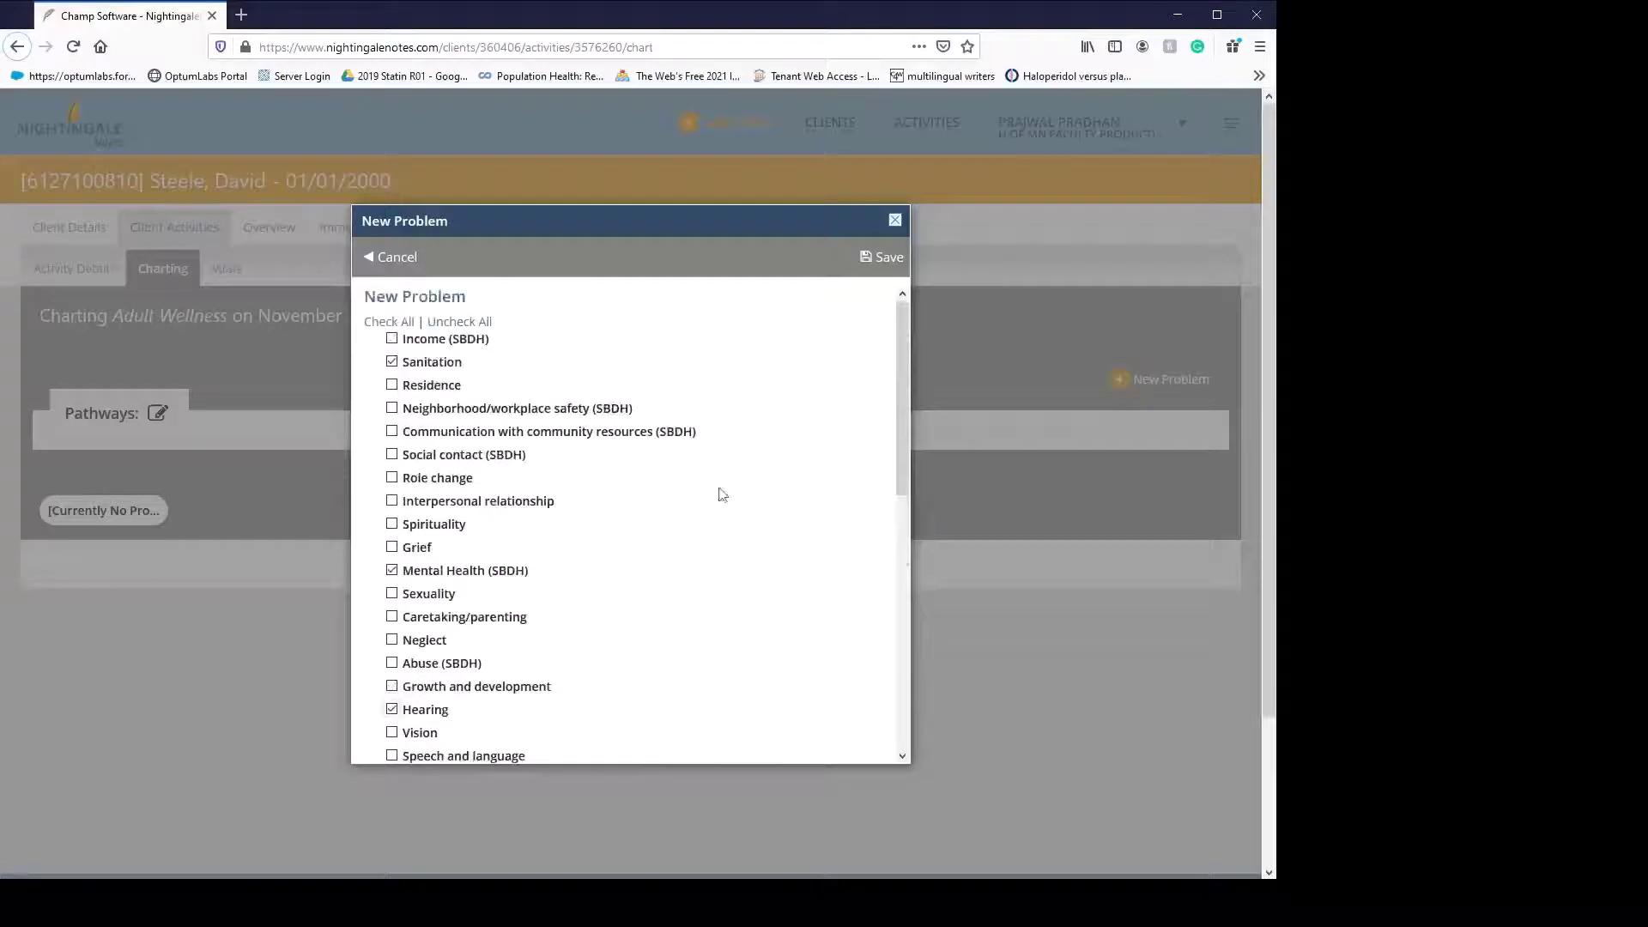
pyautogui.scroll(-6, 784, 581)
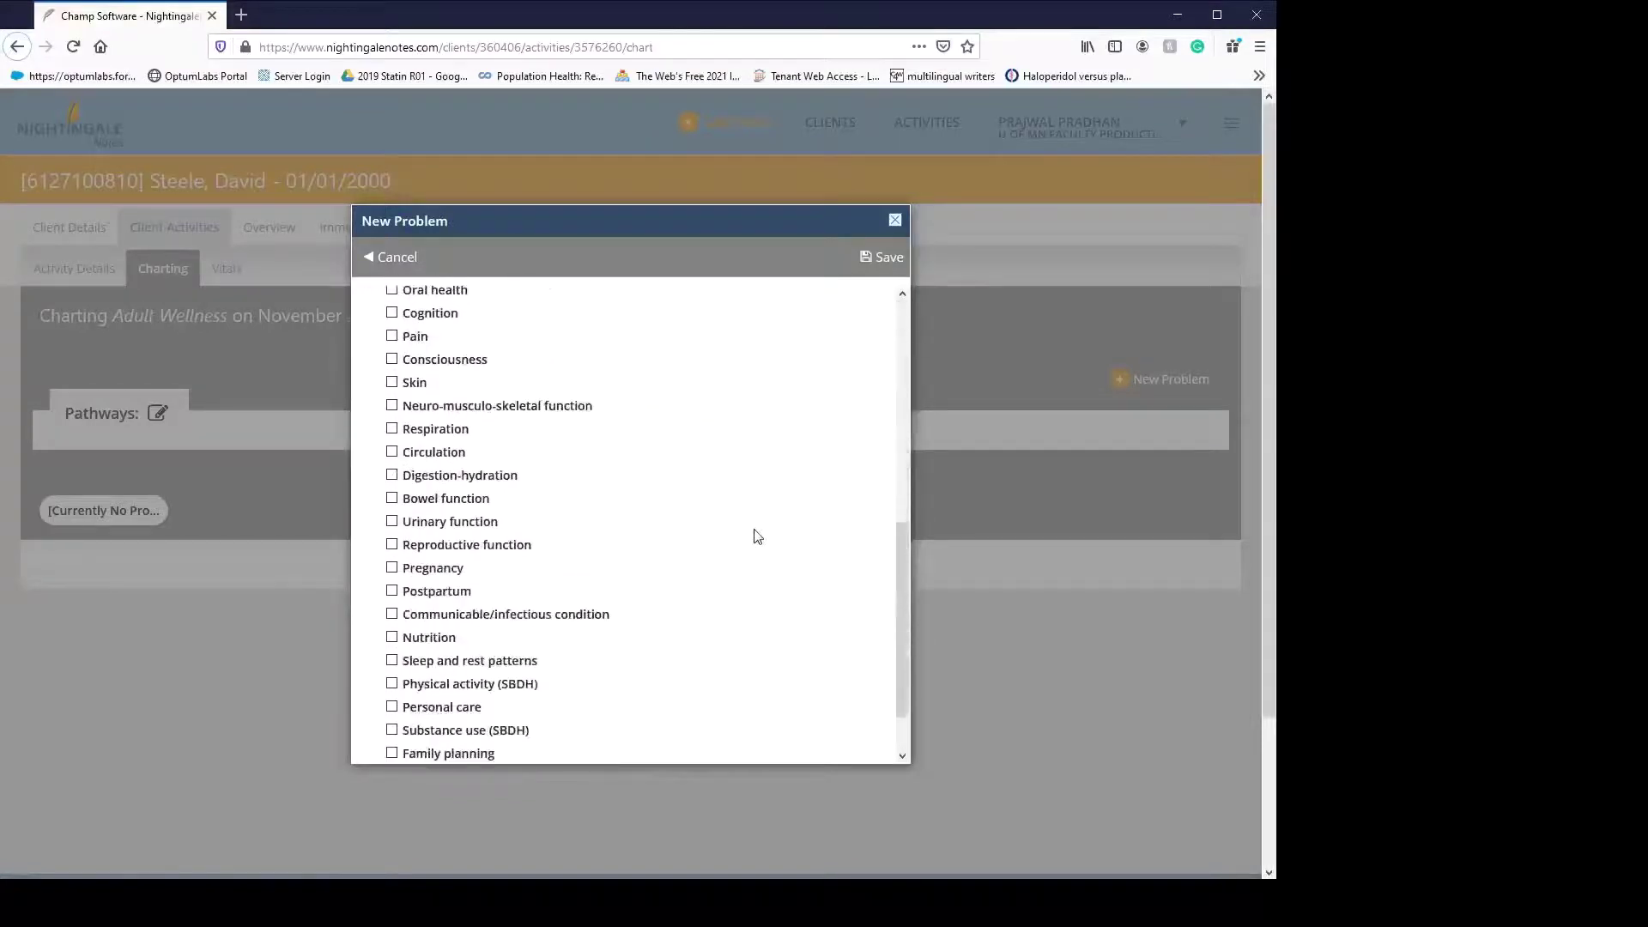
pyautogui.click(882, 257)
pyautogui.scroll(-3, 513, 777)
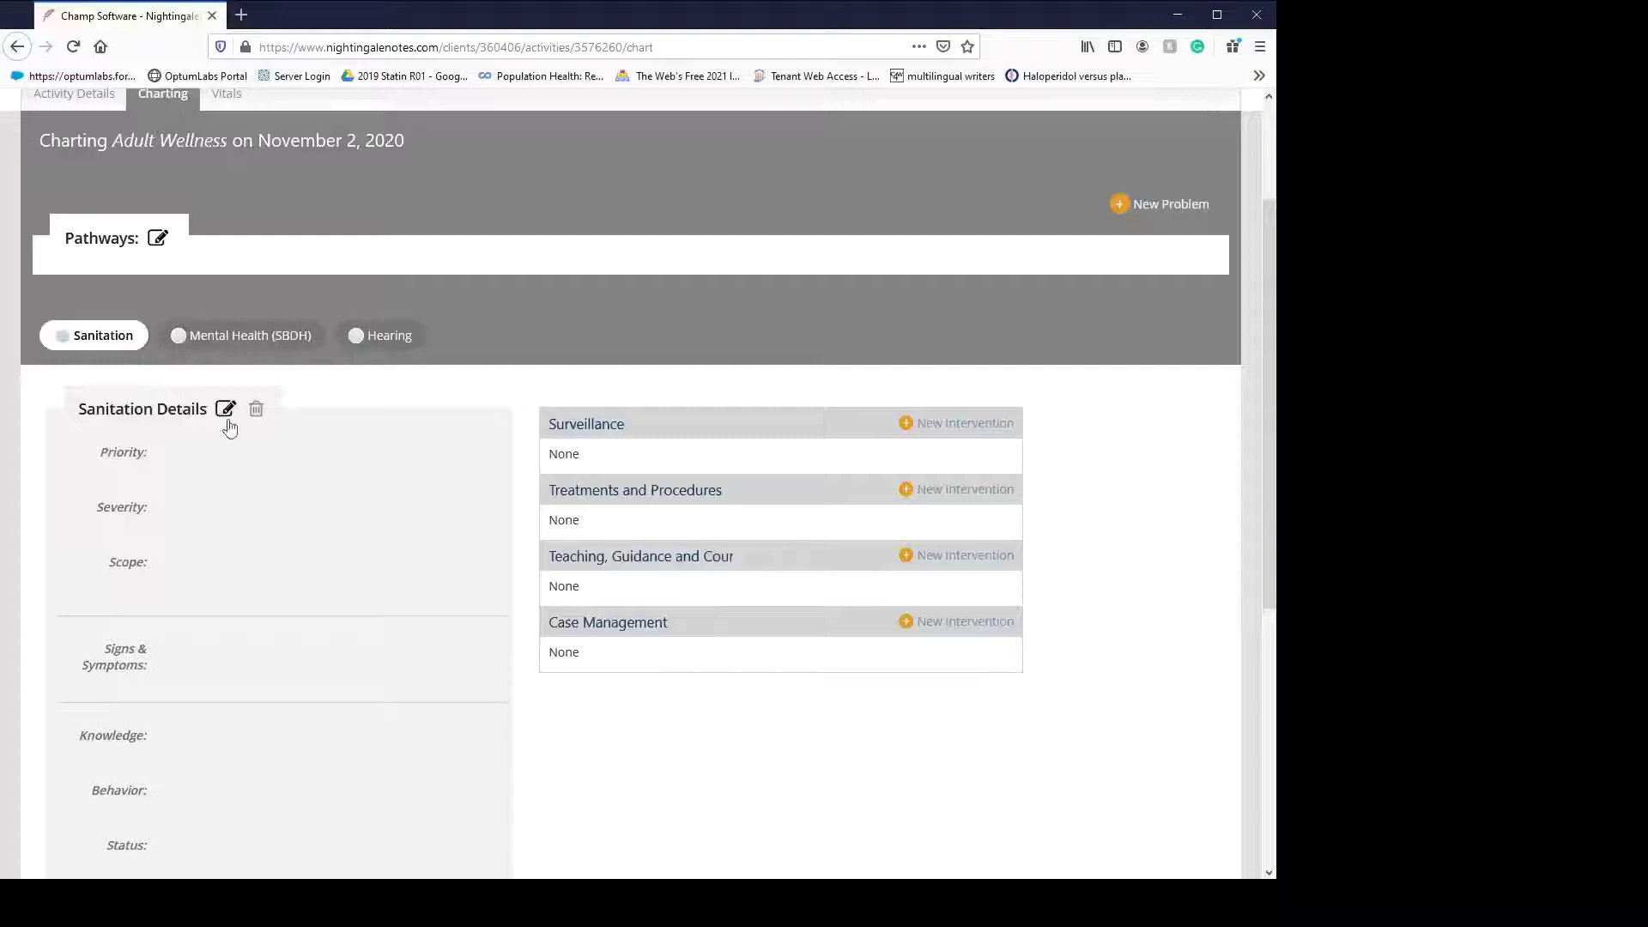
# - Set the Sanitation problem to High priority, Actual severity and Individual scope
pyautogui.click(226, 409)
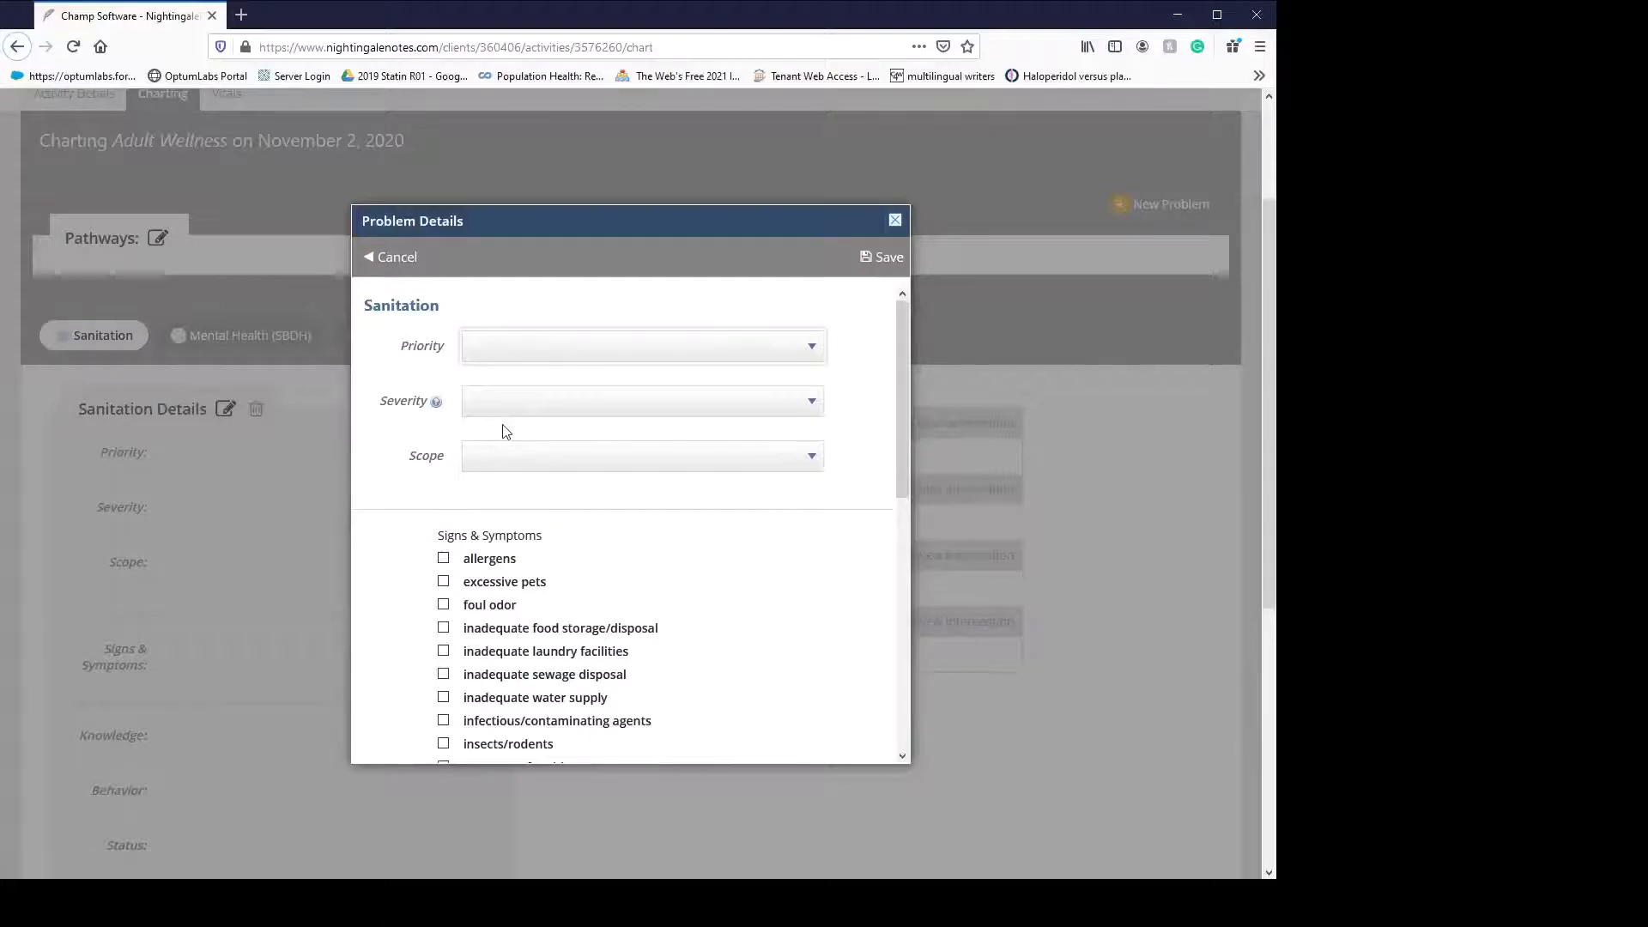
pyautogui.press('Down')
pyautogui.press('Tab')
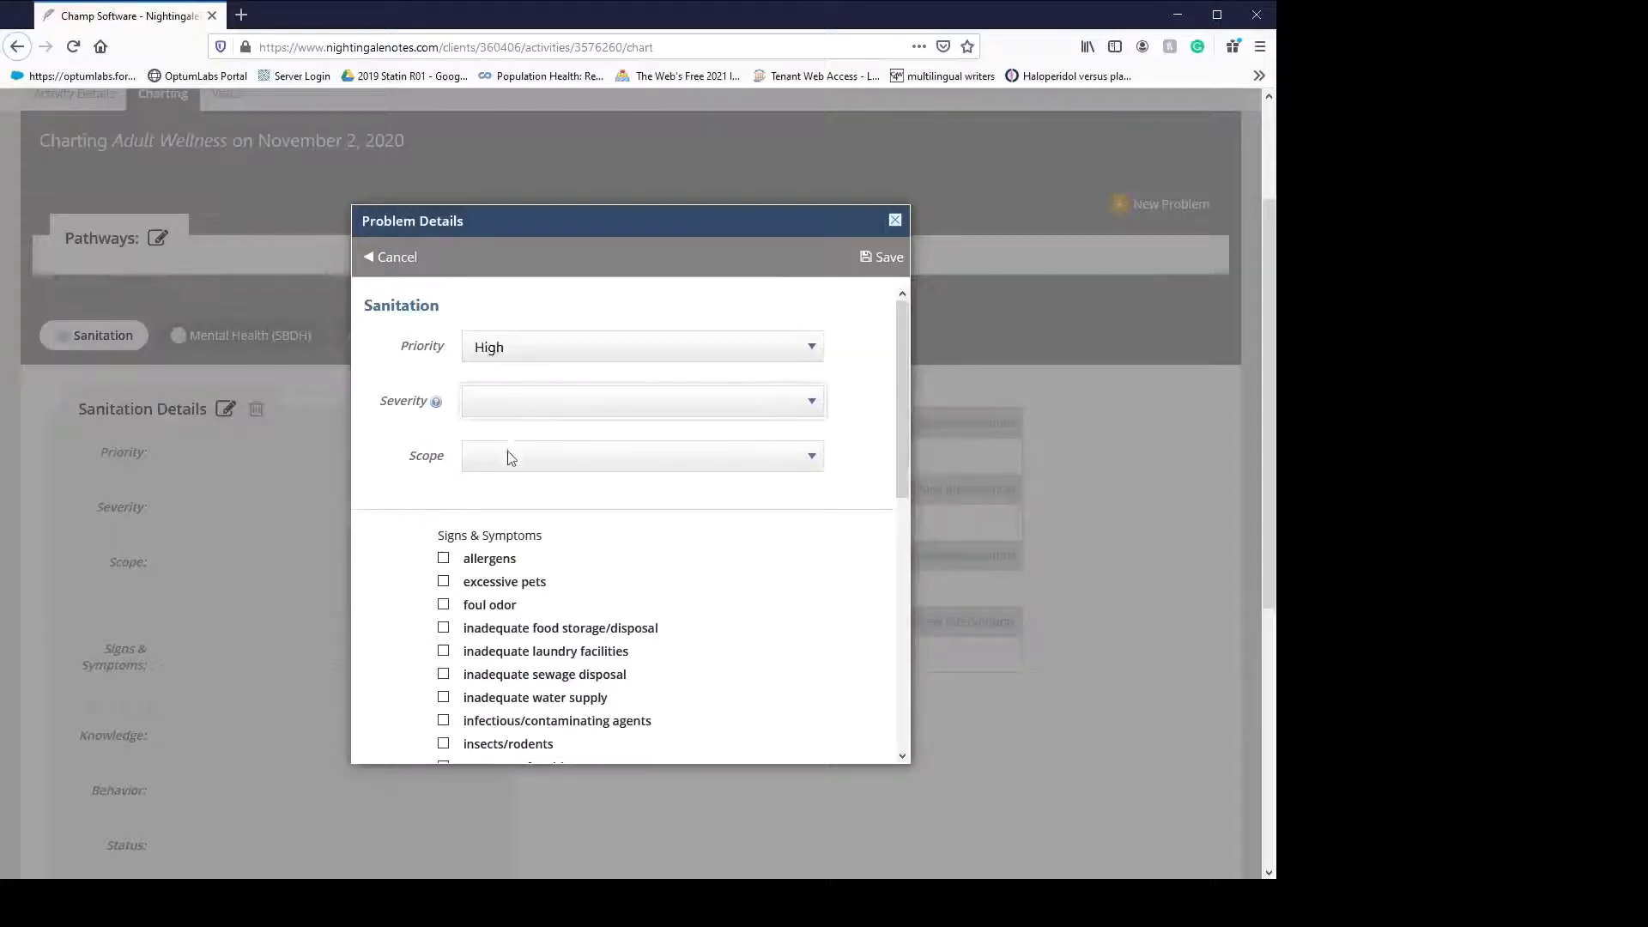
pyautogui.press('Down')
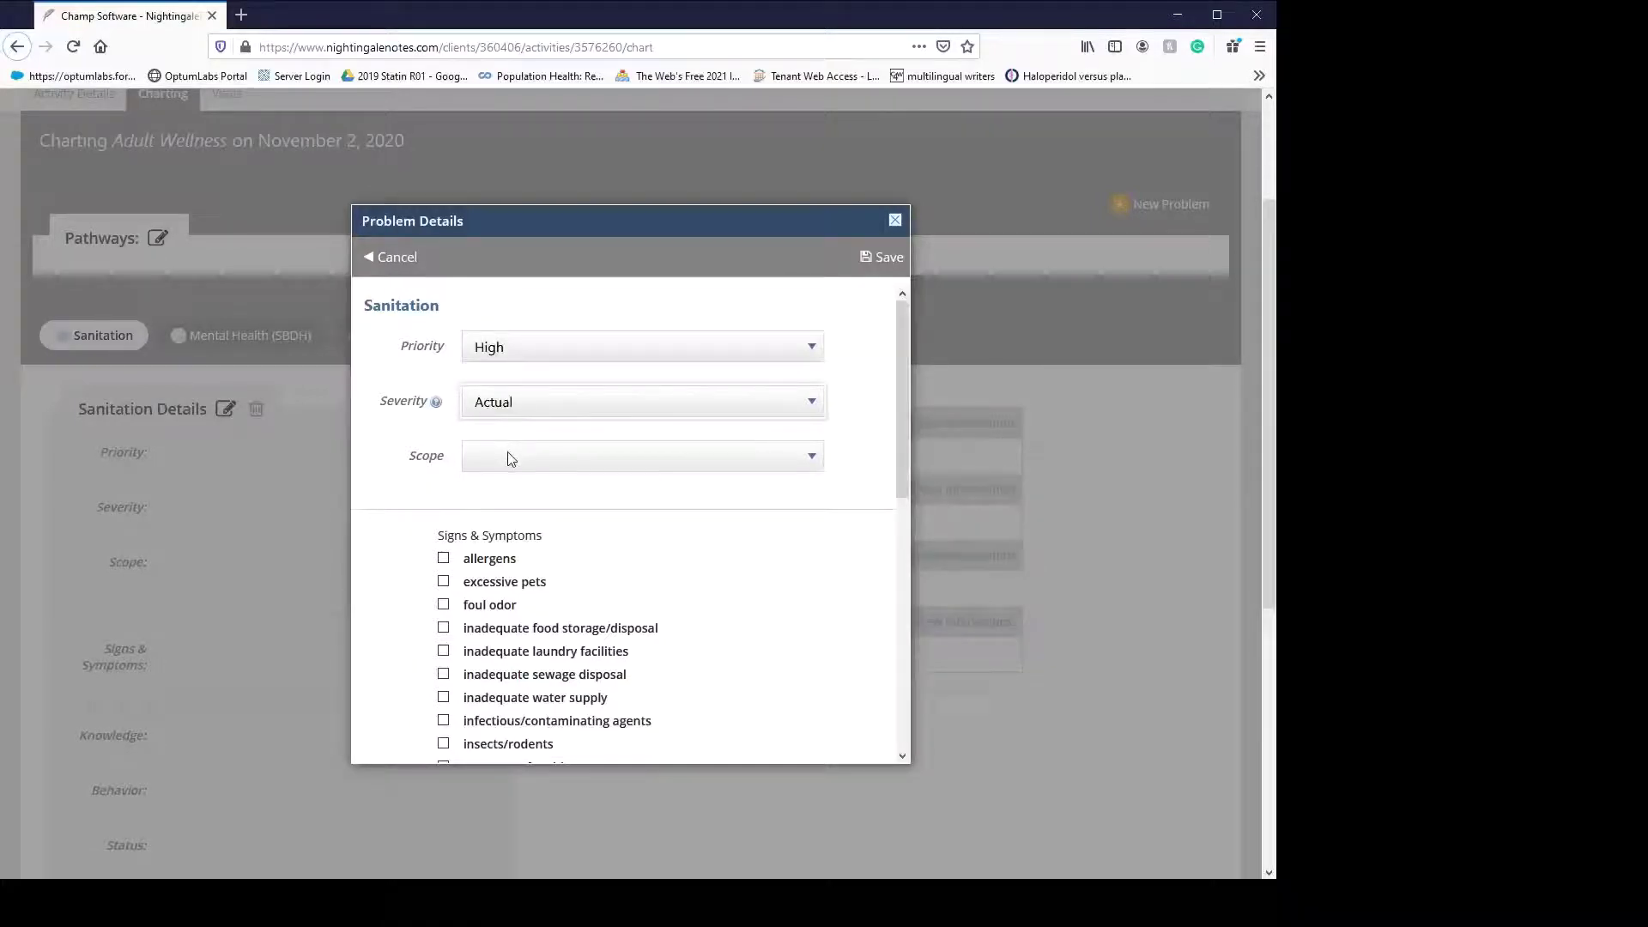
pyautogui.press('Tab')
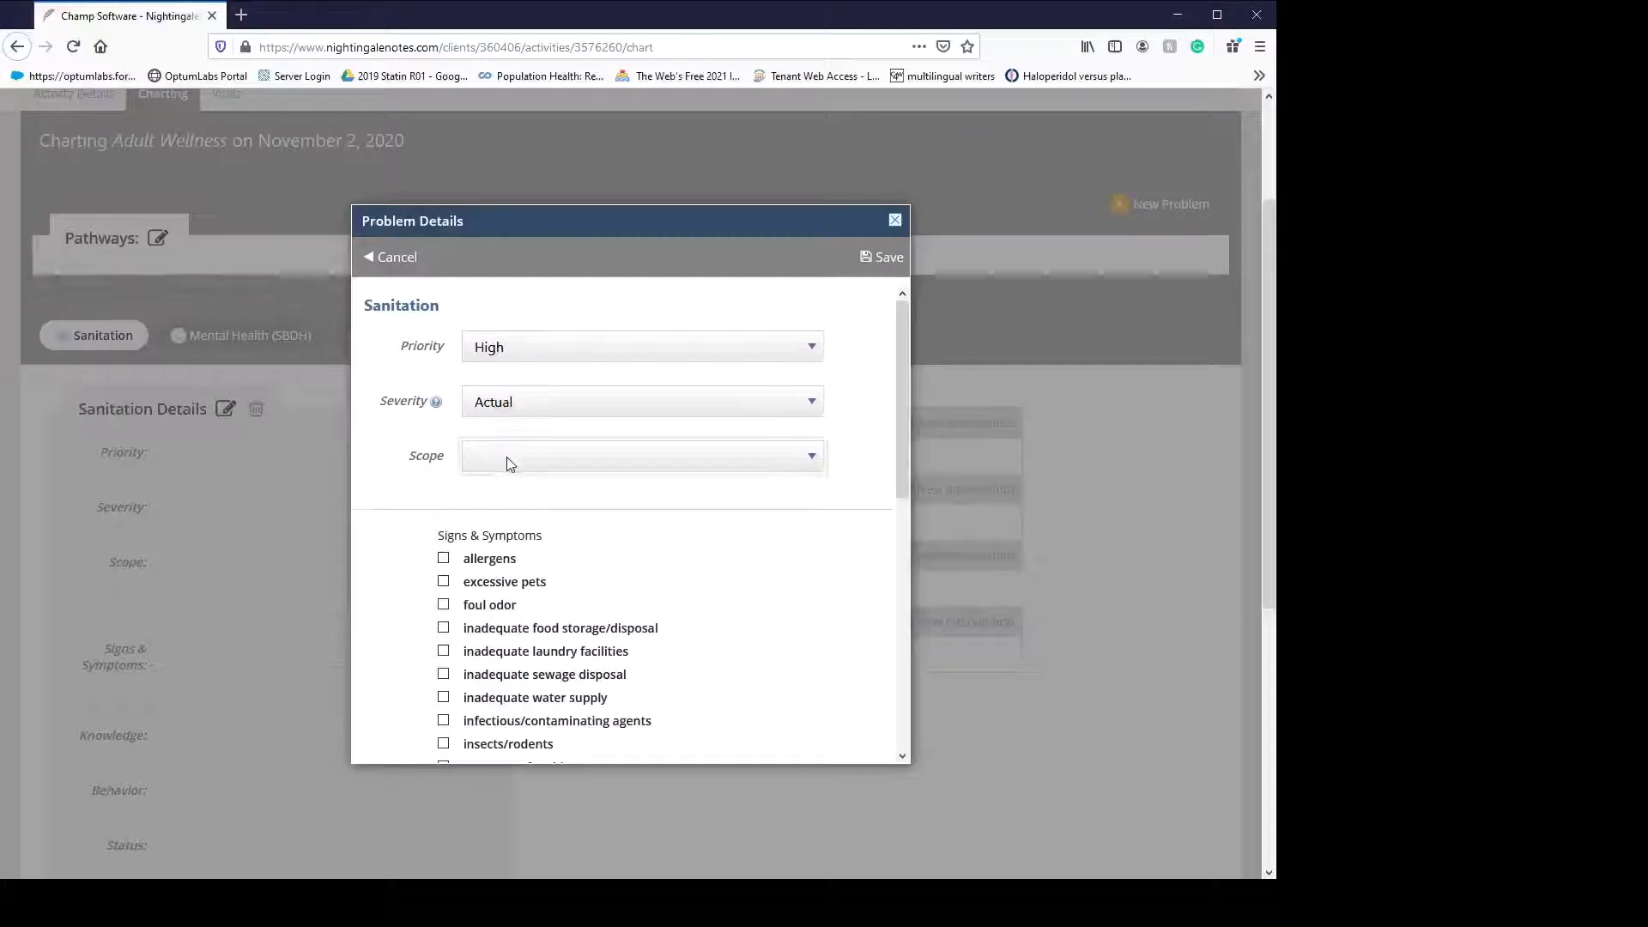
pyautogui.click(516, 404)
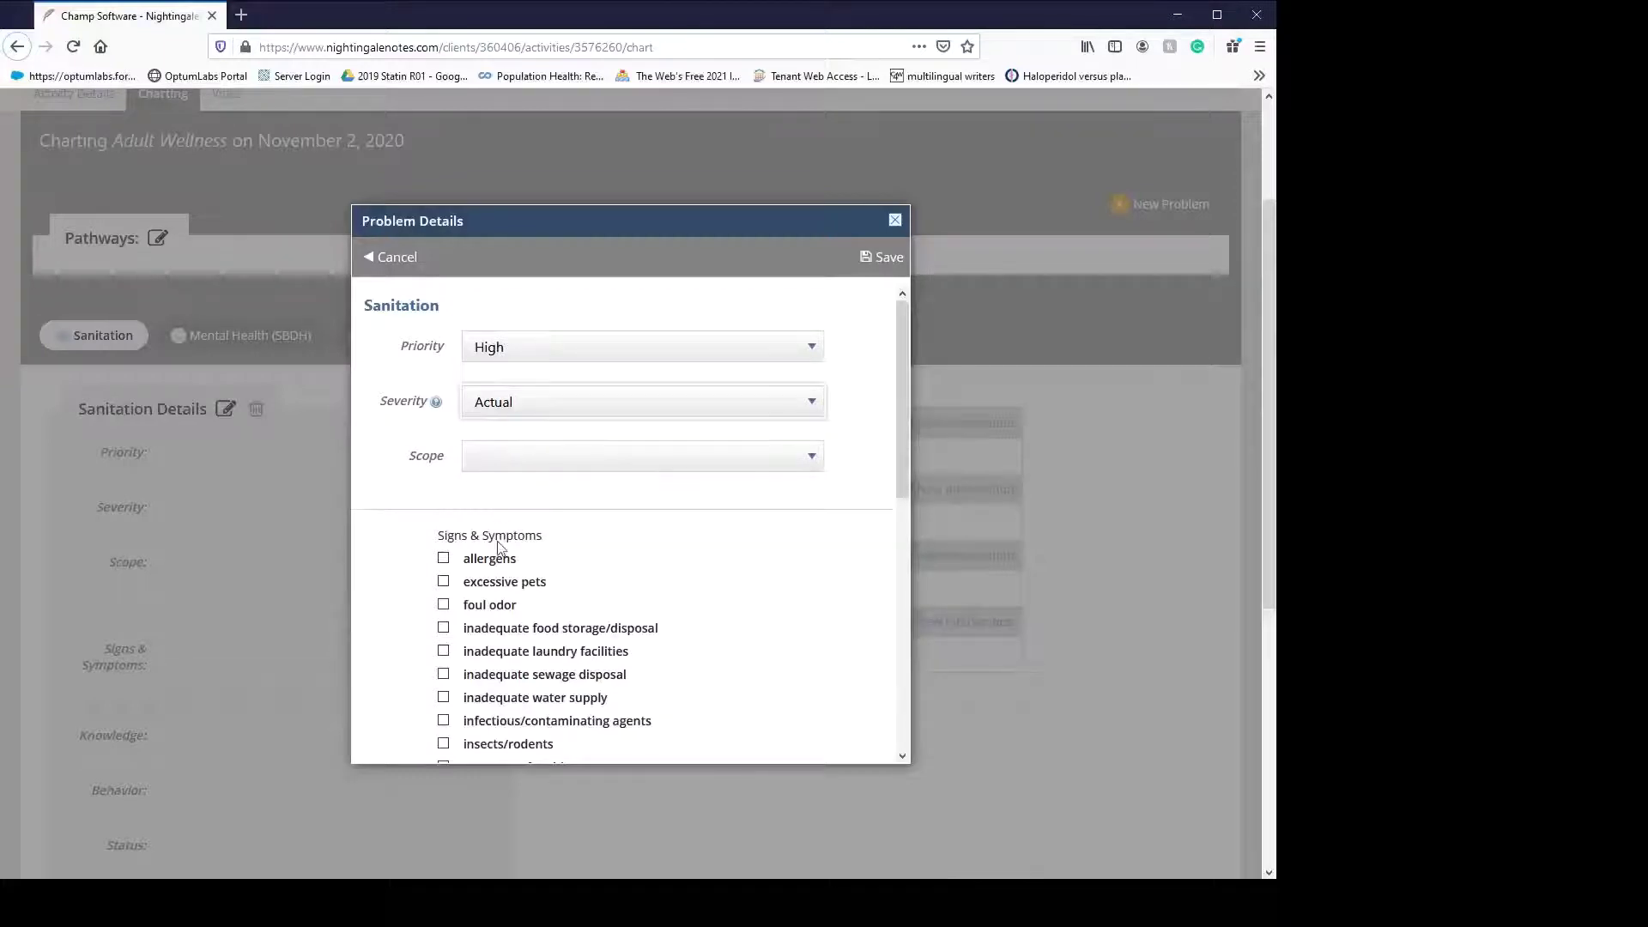
pyautogui.click(489, 459)
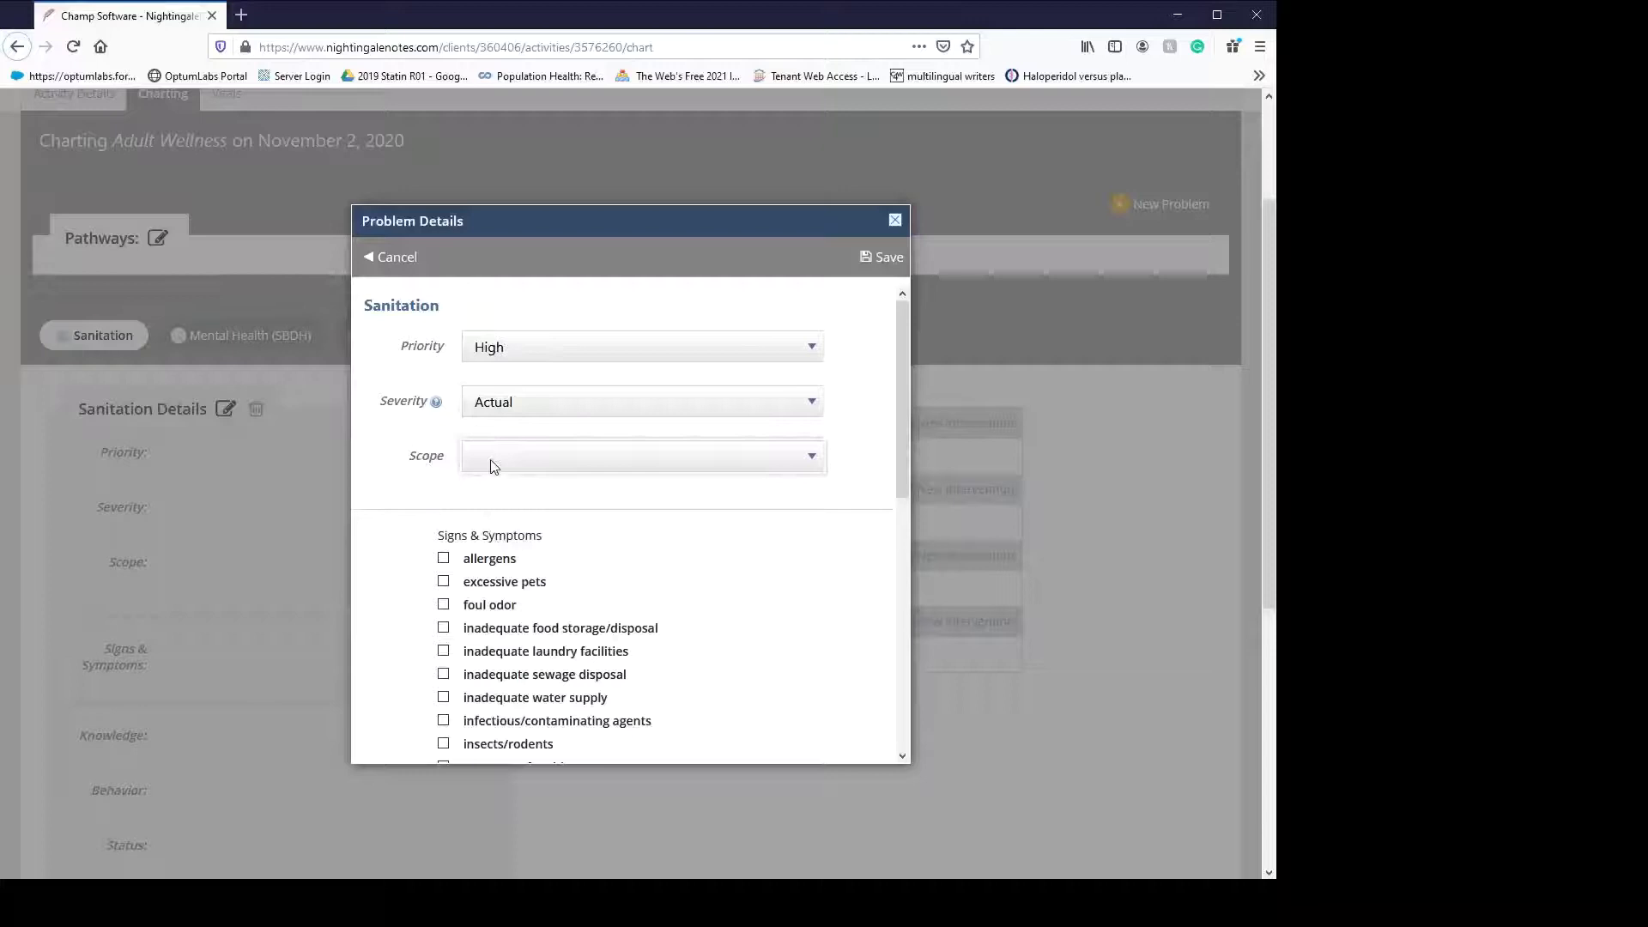
pyautogui.click(512, 515)
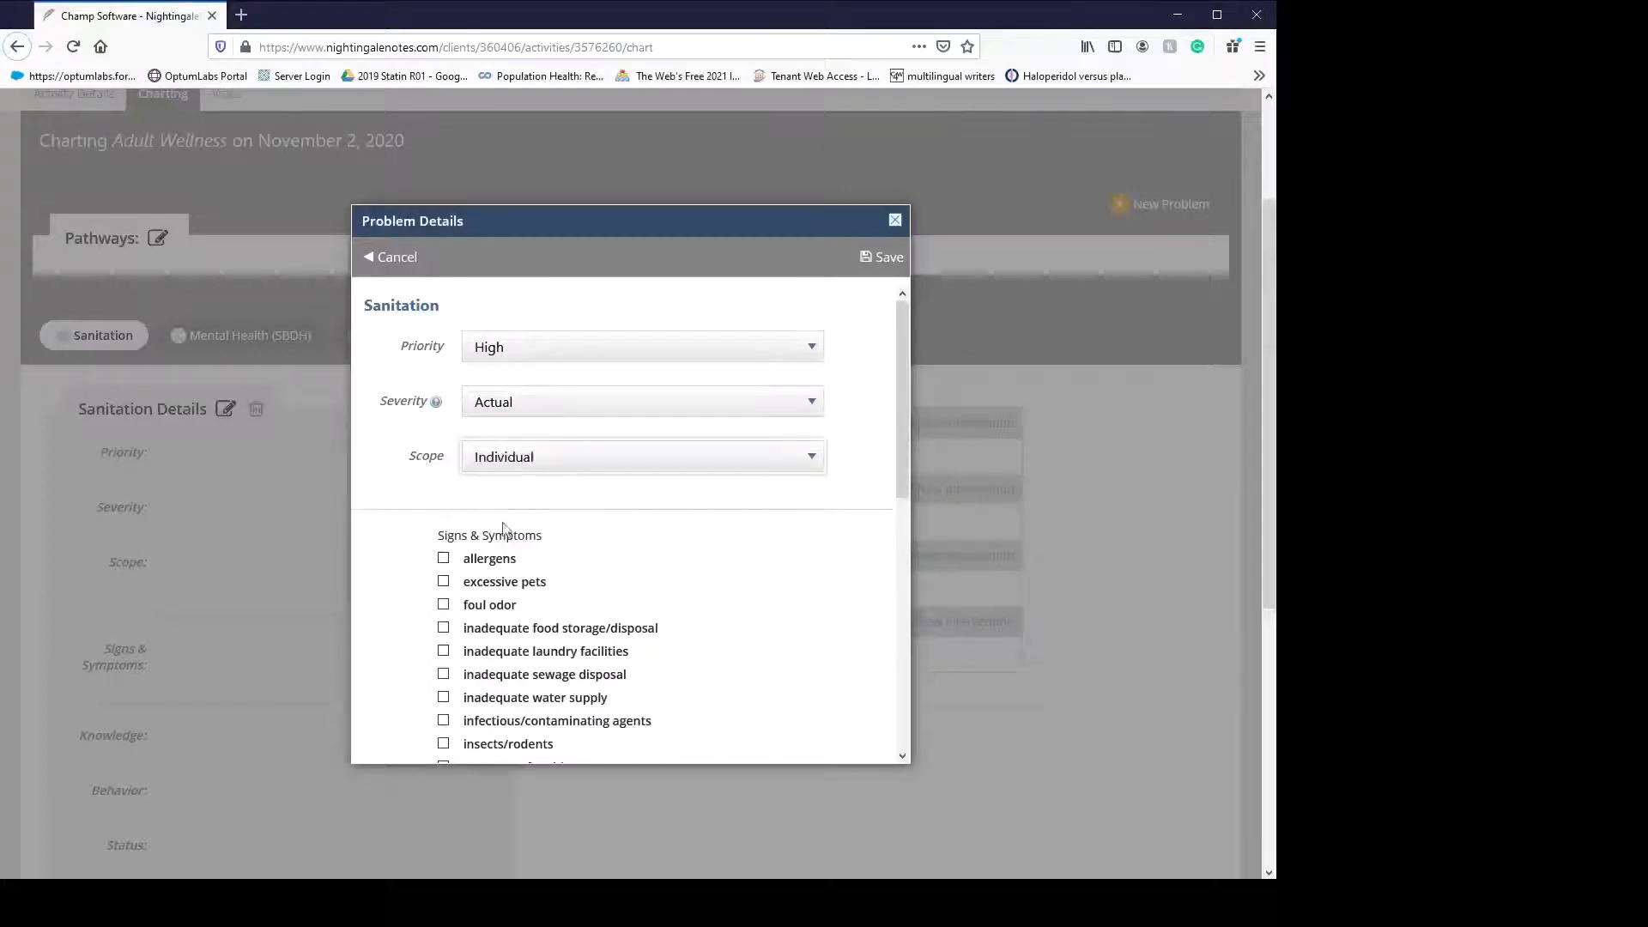
# - Check the eleven sanitation signs, from allergens and foul odor to mold and soiled living area
pyautogui.click(443, 559)
pyautogui.click(443, 582)
pyautogui.click(443, 605)
pyautogui.click(443, 629)
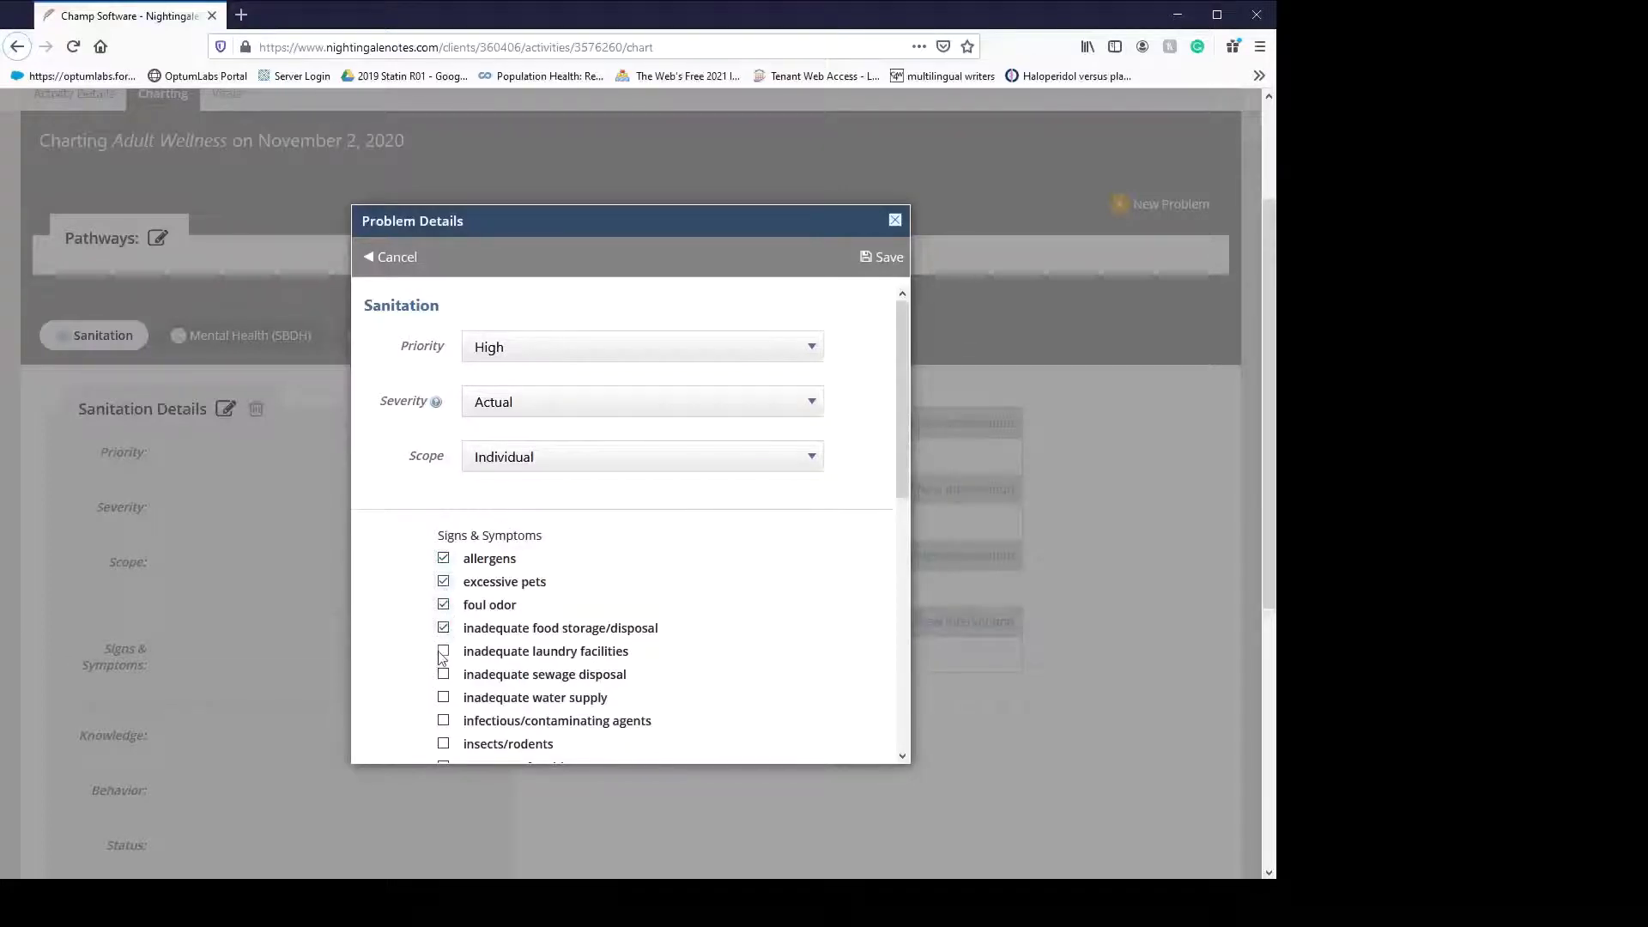
pyautogui.click(443, 652)
pyautogui.click(443, 675)
pyautogui.click(443, 698)
pyautogui.click(443, 721)
pyautogui.click(443, 744)
pyautogui.scroll(-6, 532, 644)
pyautogui.scroll(3, 451, 455)
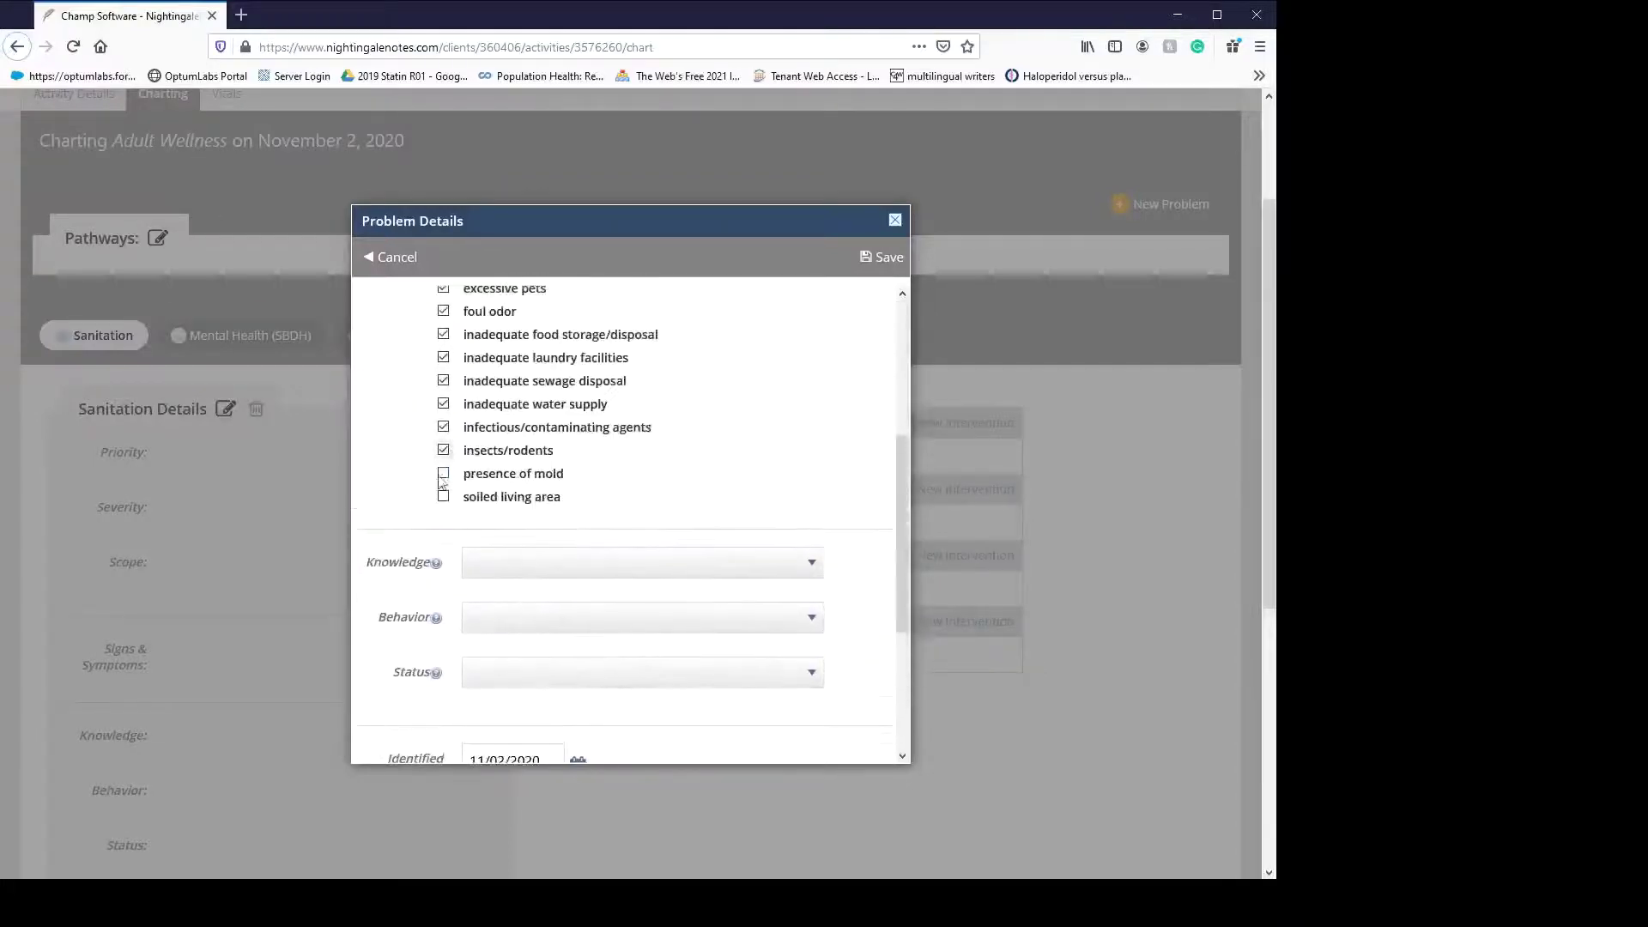
pyautogui.click(443, 496)
pyautogui.click(443, 473)
# - Rate Knowledge 1, Behavior 2, Status 1 and save the Sanitation details
pyautogui.click(510, 565)
pyautogui.click(537, 622)
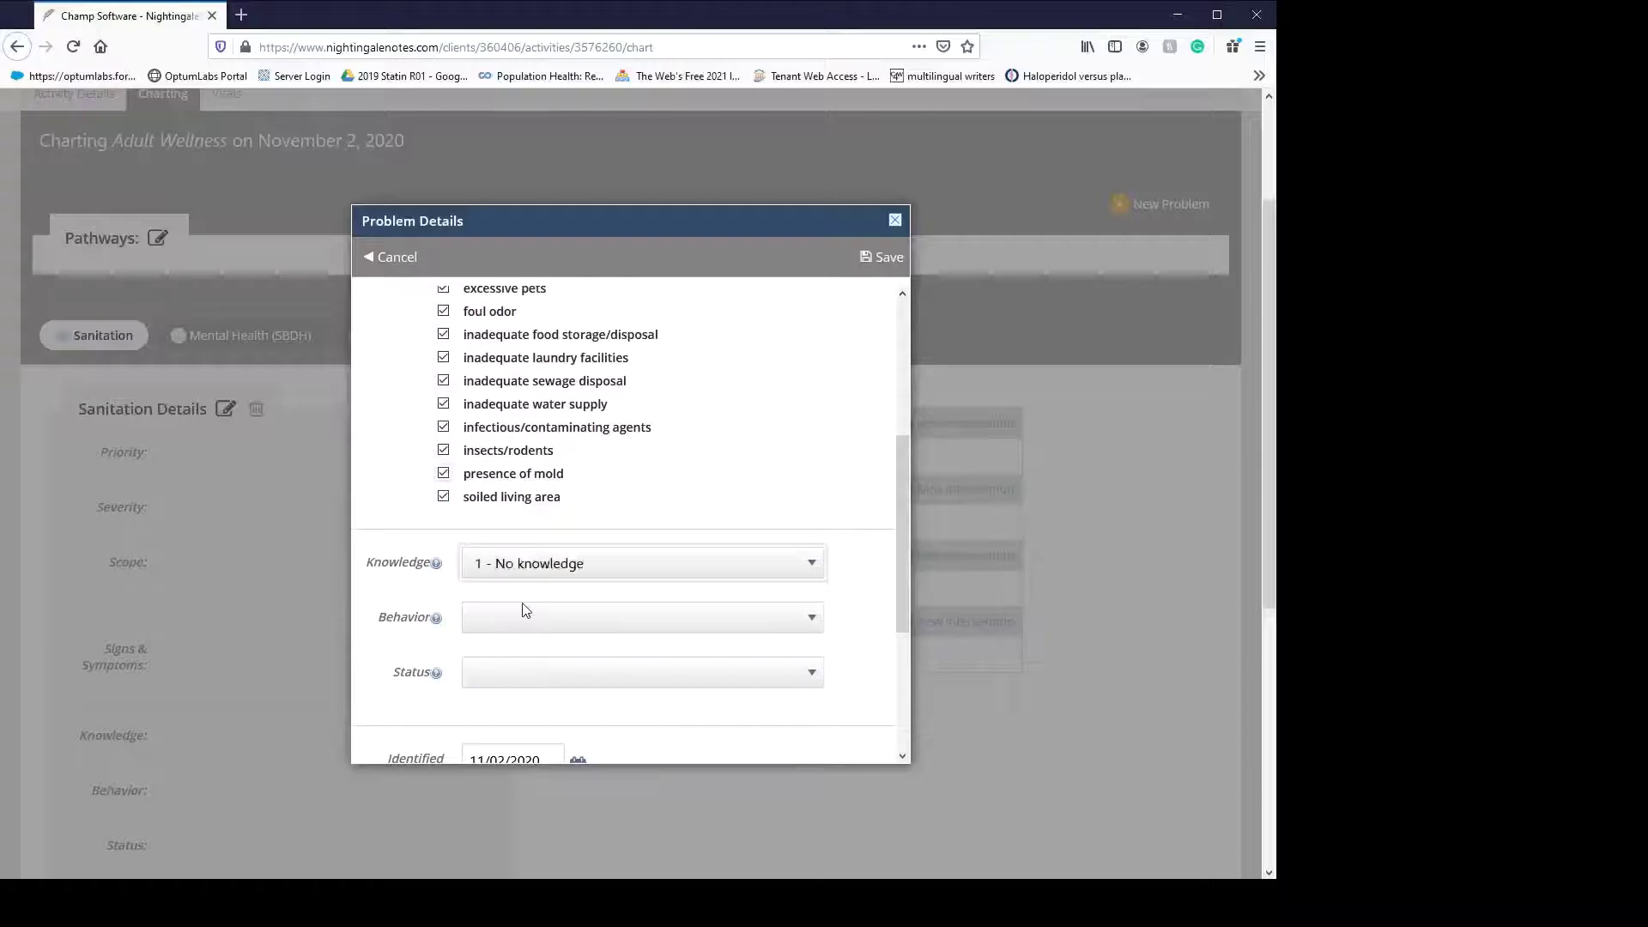
pyautogui.click(531, 691)
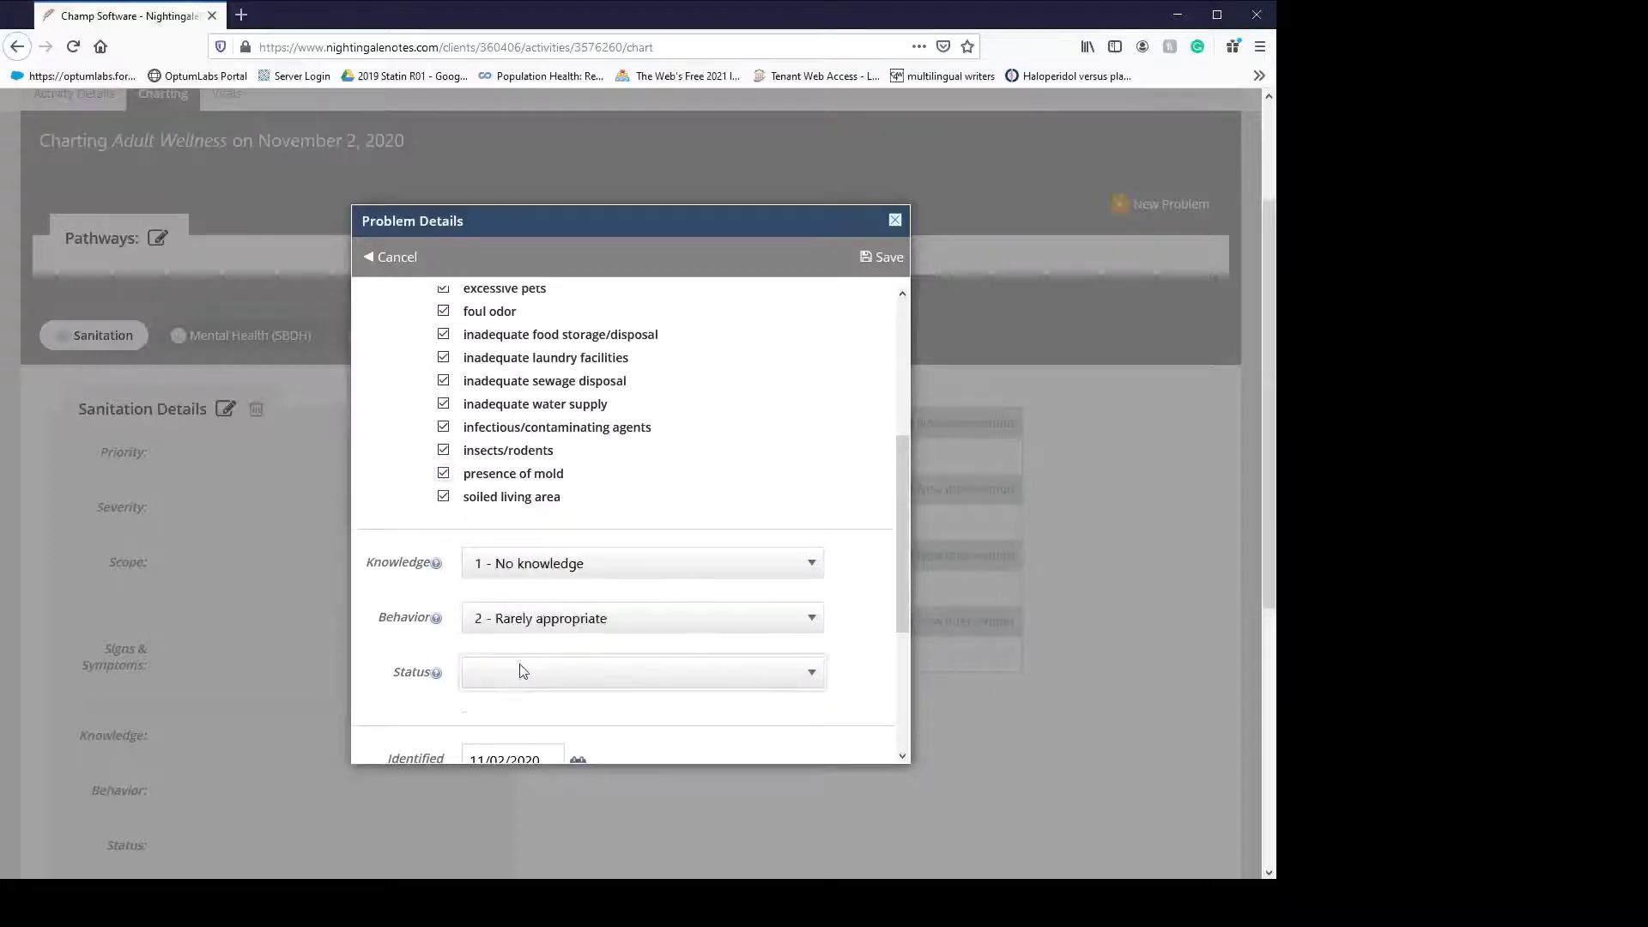
pyautogui.click(529, 735)
pyautogui.scroll(-3, 601, 645)
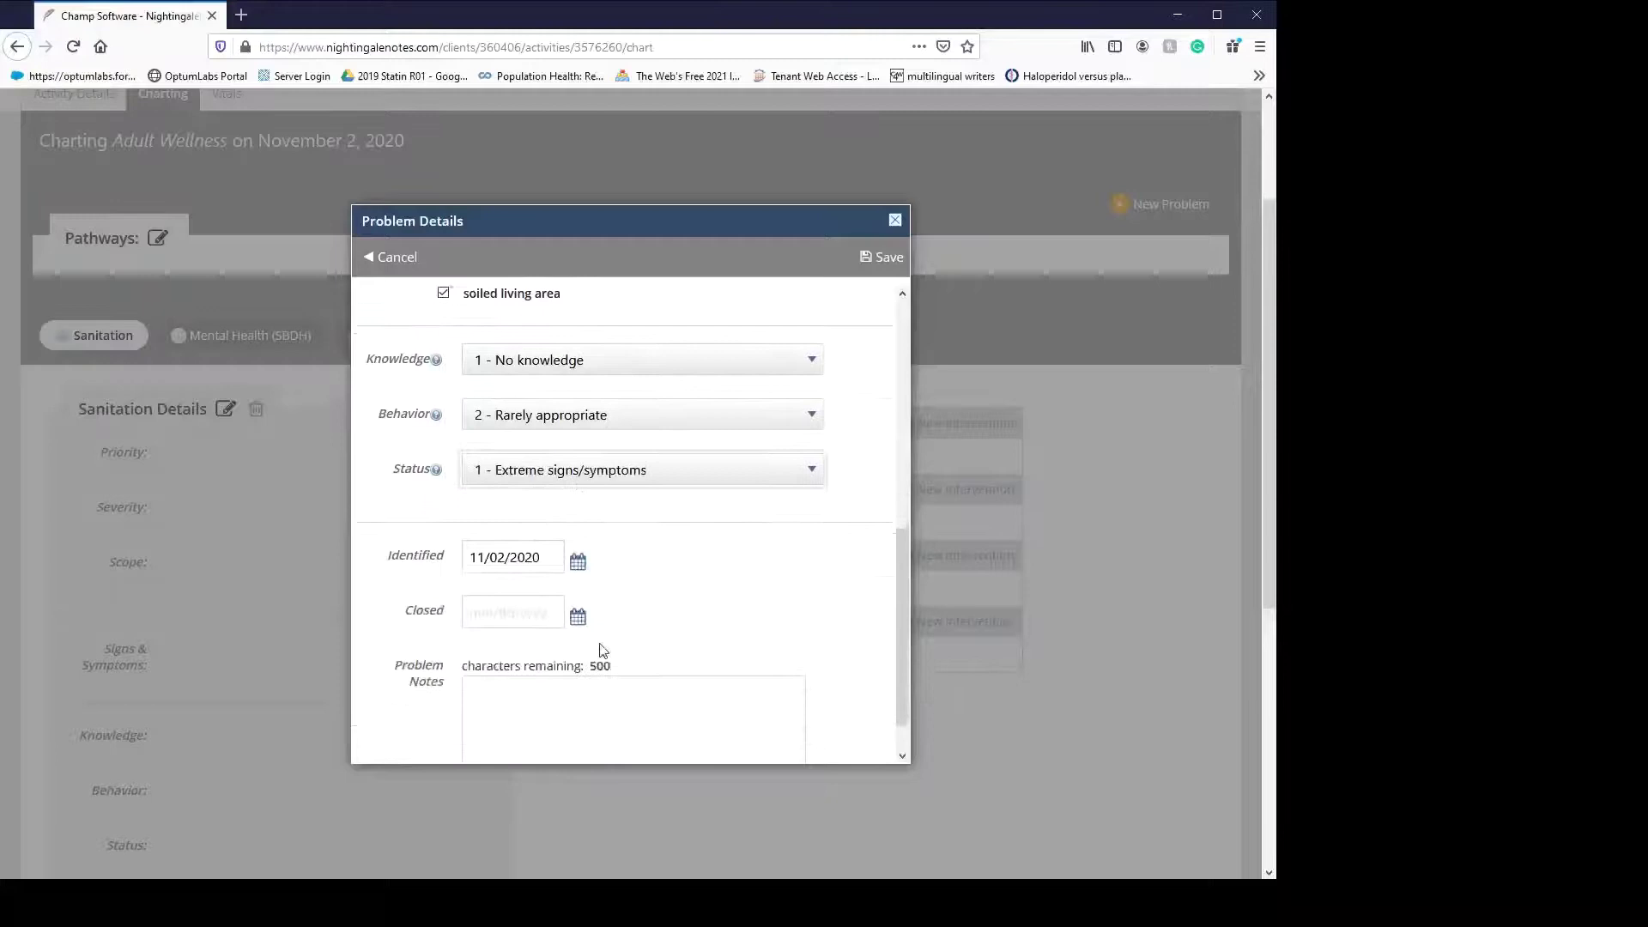
pyautogui.click(575, 668)
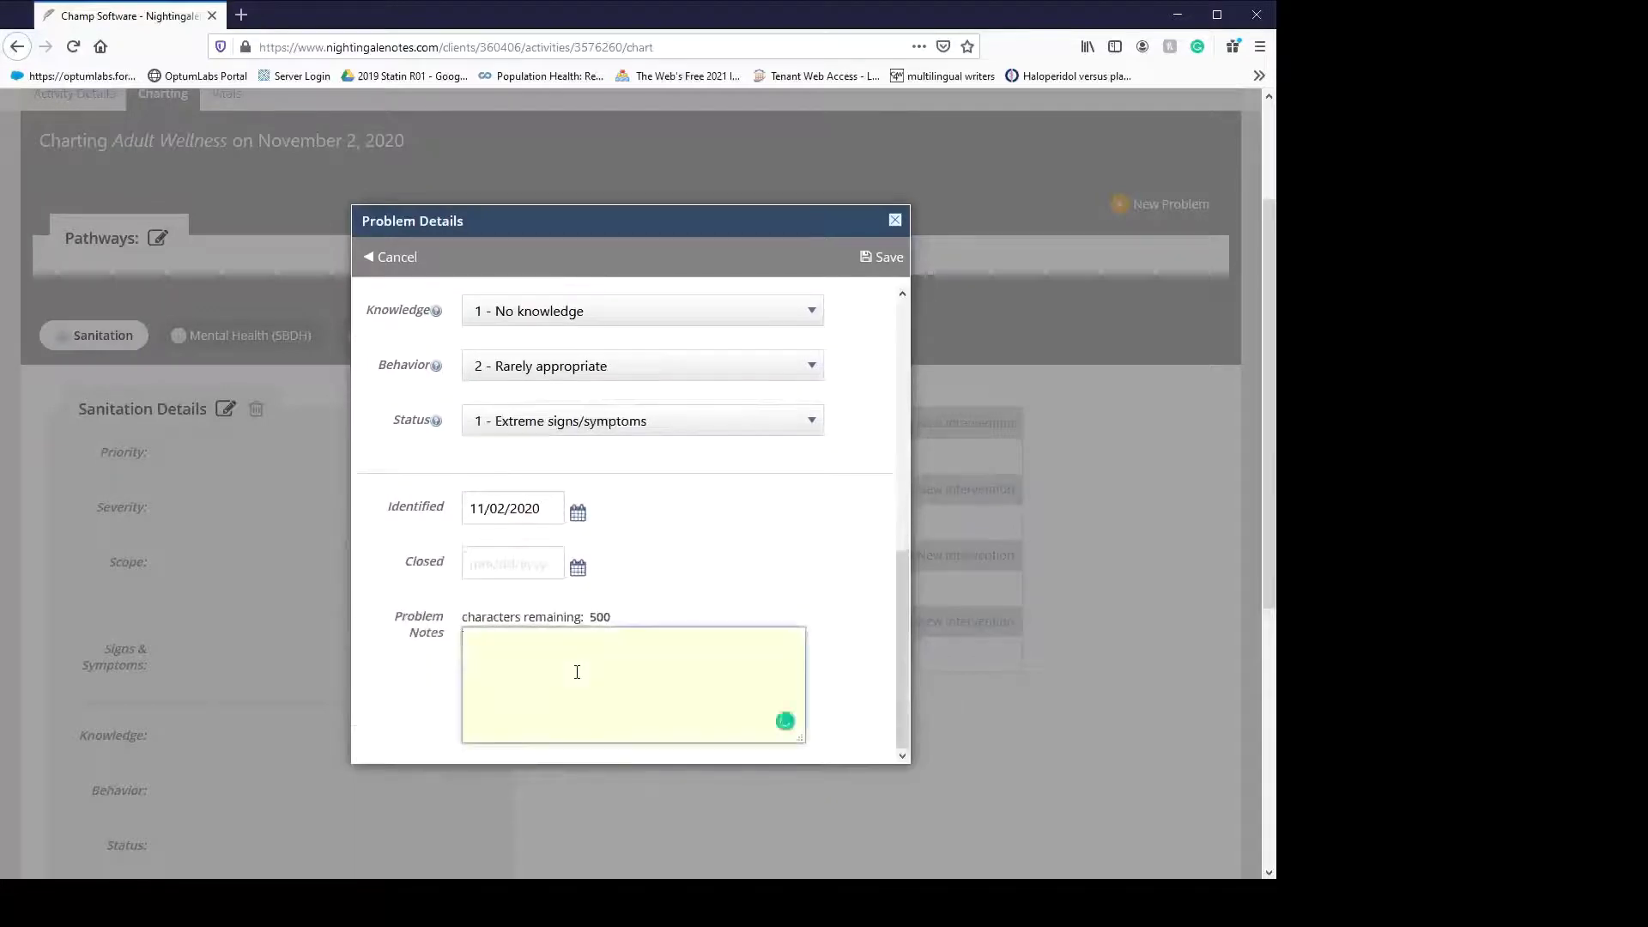
pyautogui.scroll(5, 576, 669)
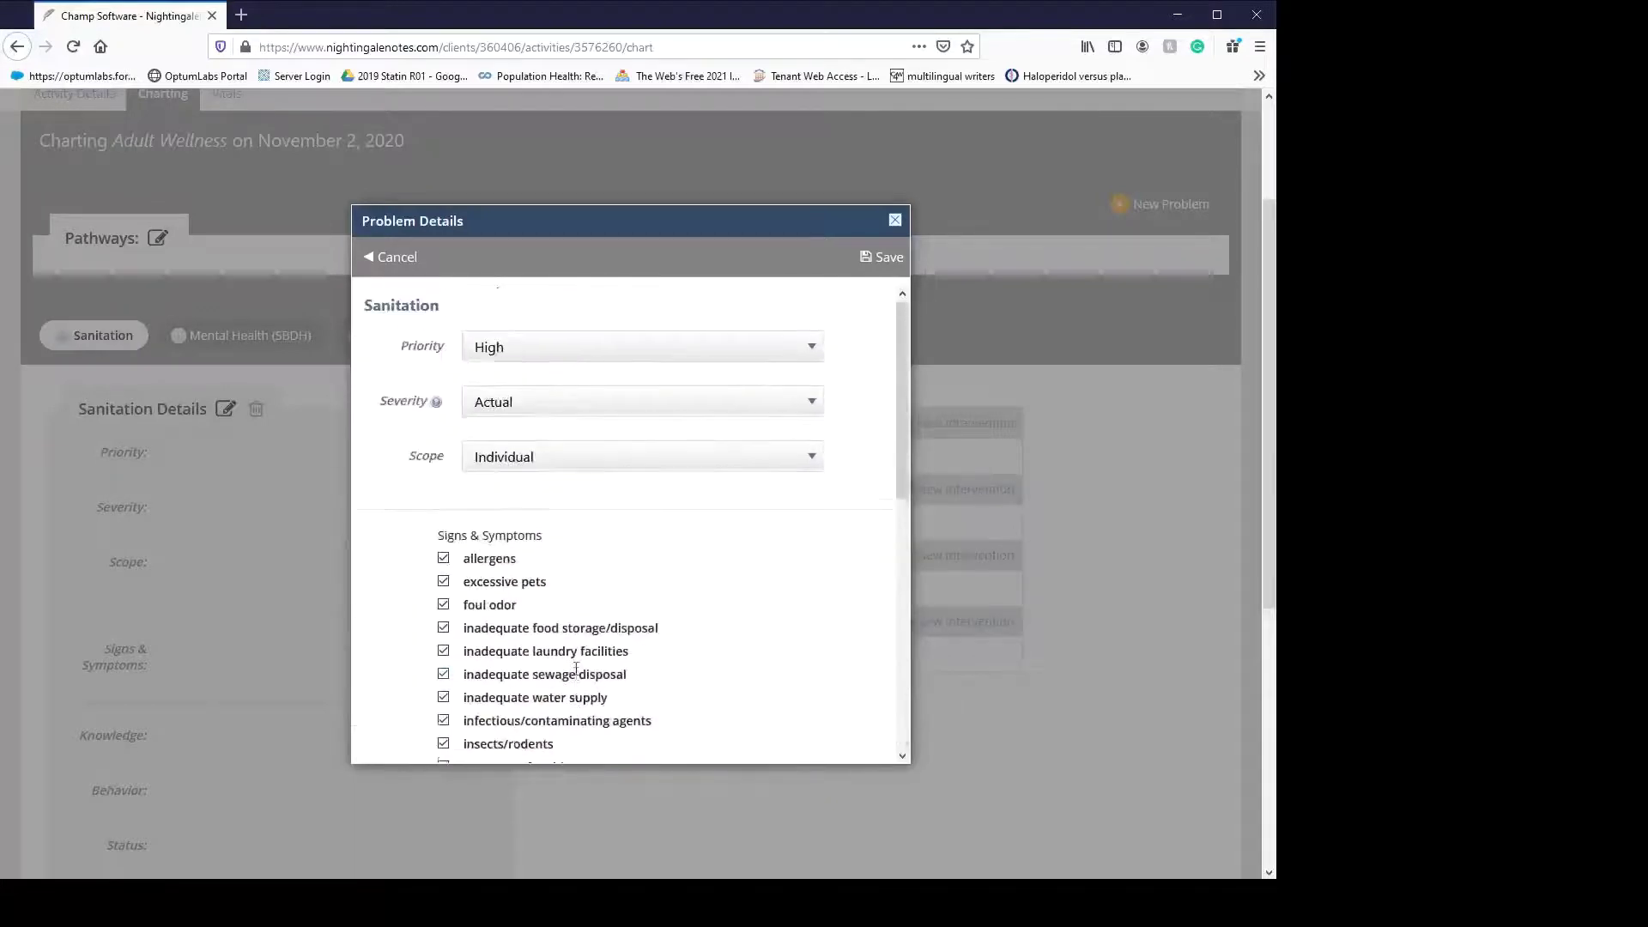
pyautogui.click(881, 260)
pyautogui.scroll(-3, 365, 635)
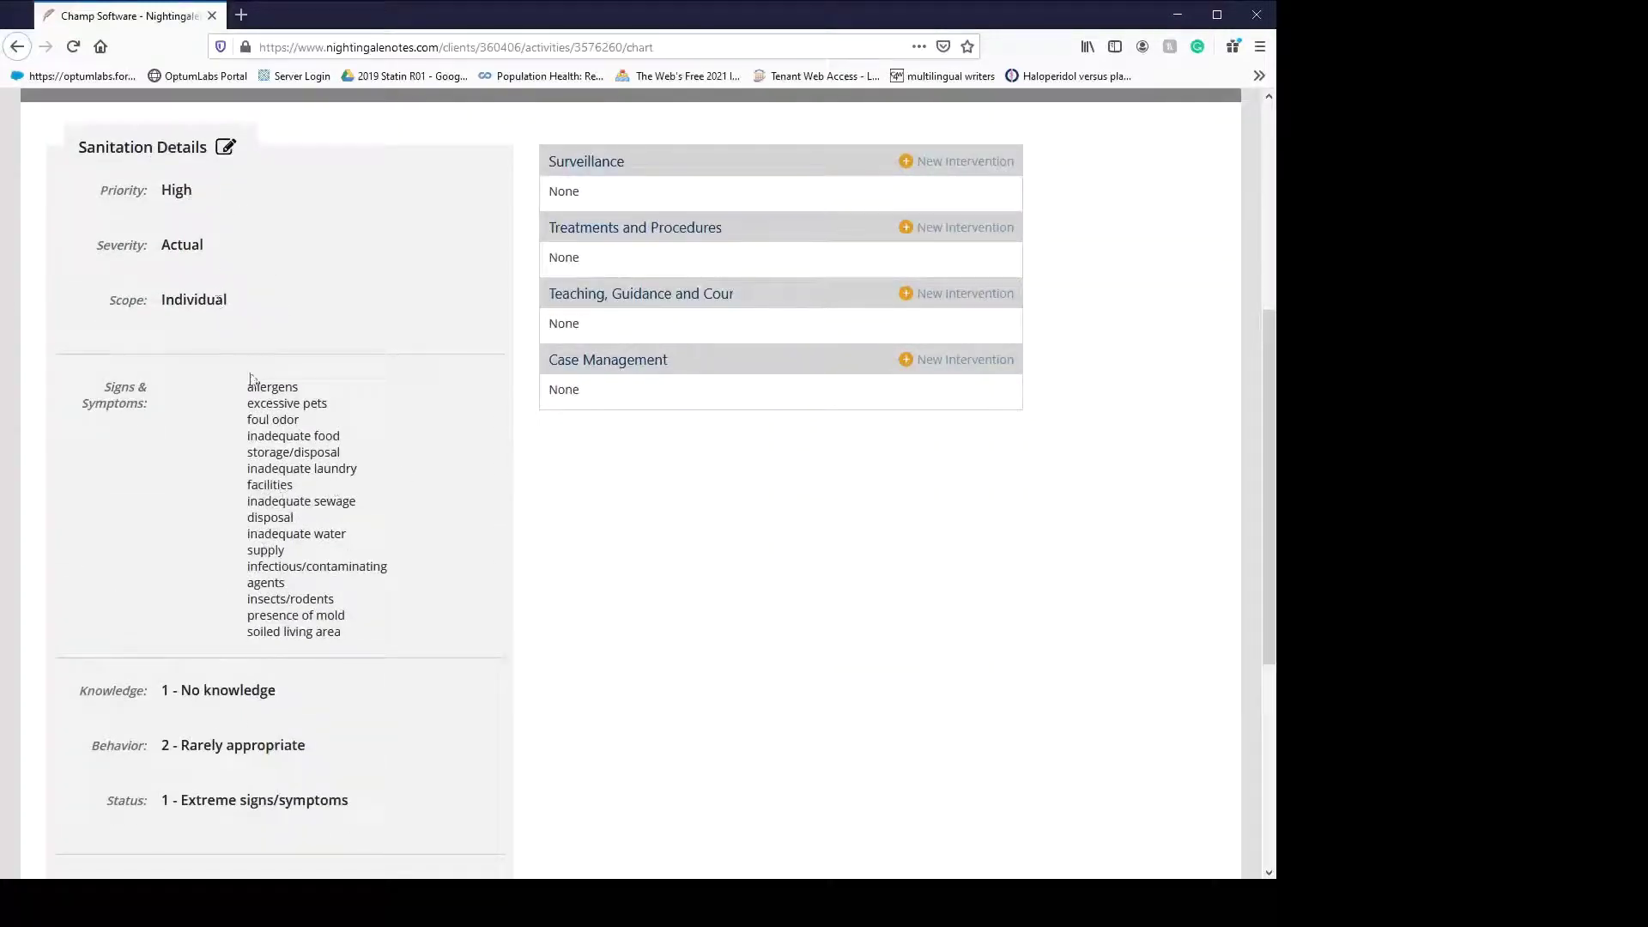
pyautogui.scroll(-5, 280, 558)
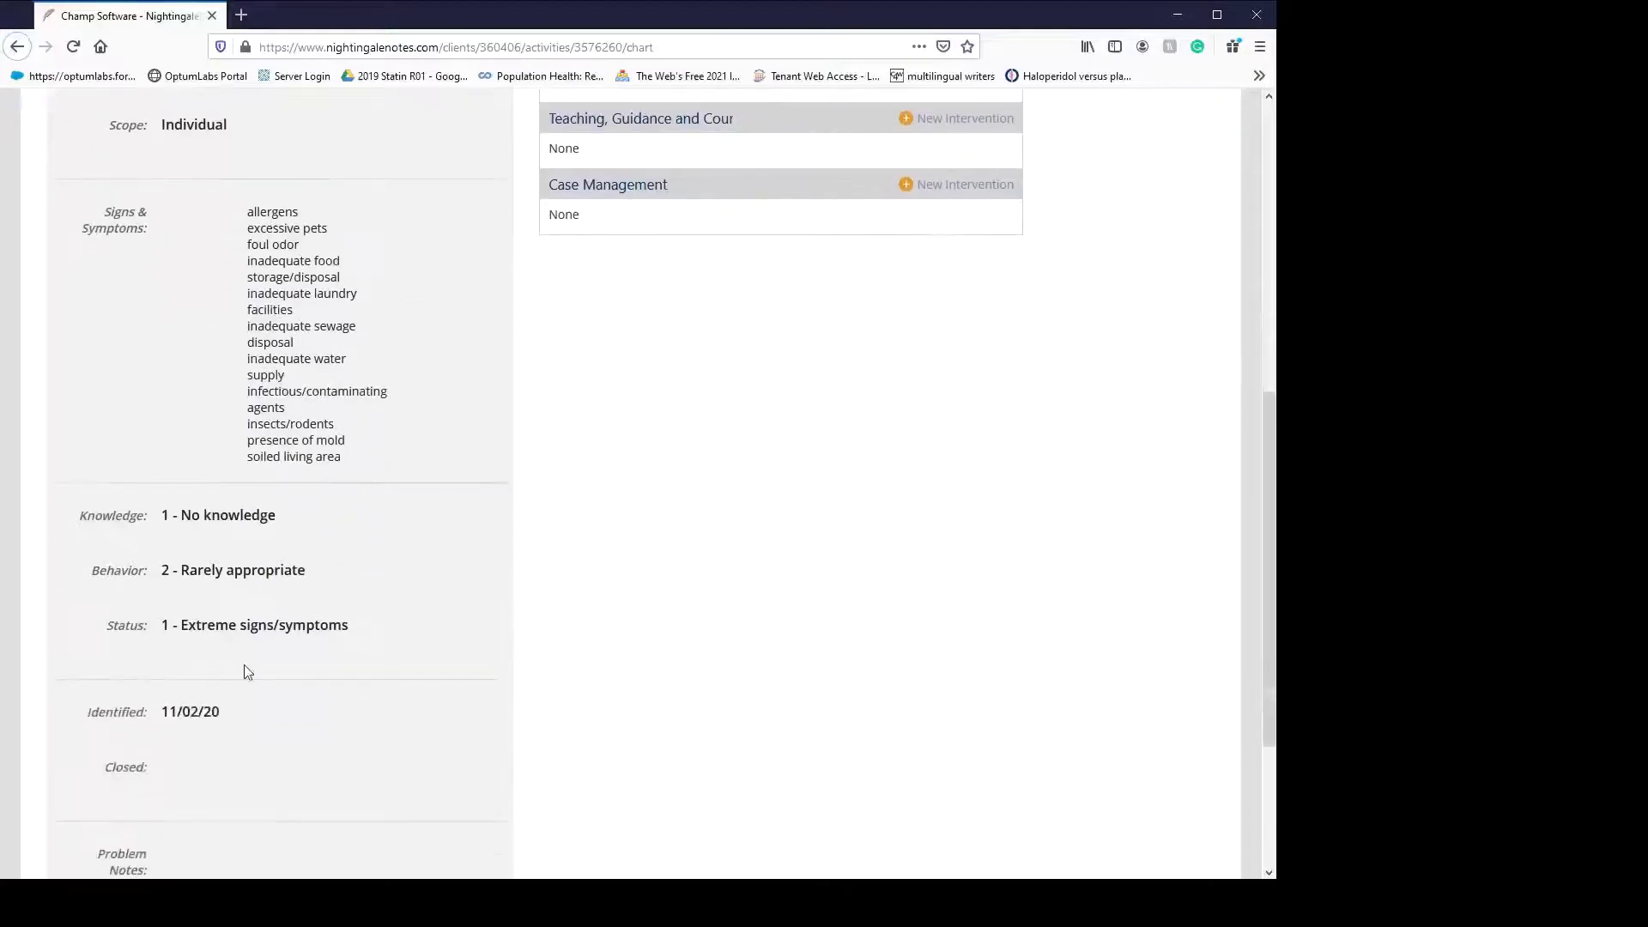
pyautogui.scroll(2, 208, 486)
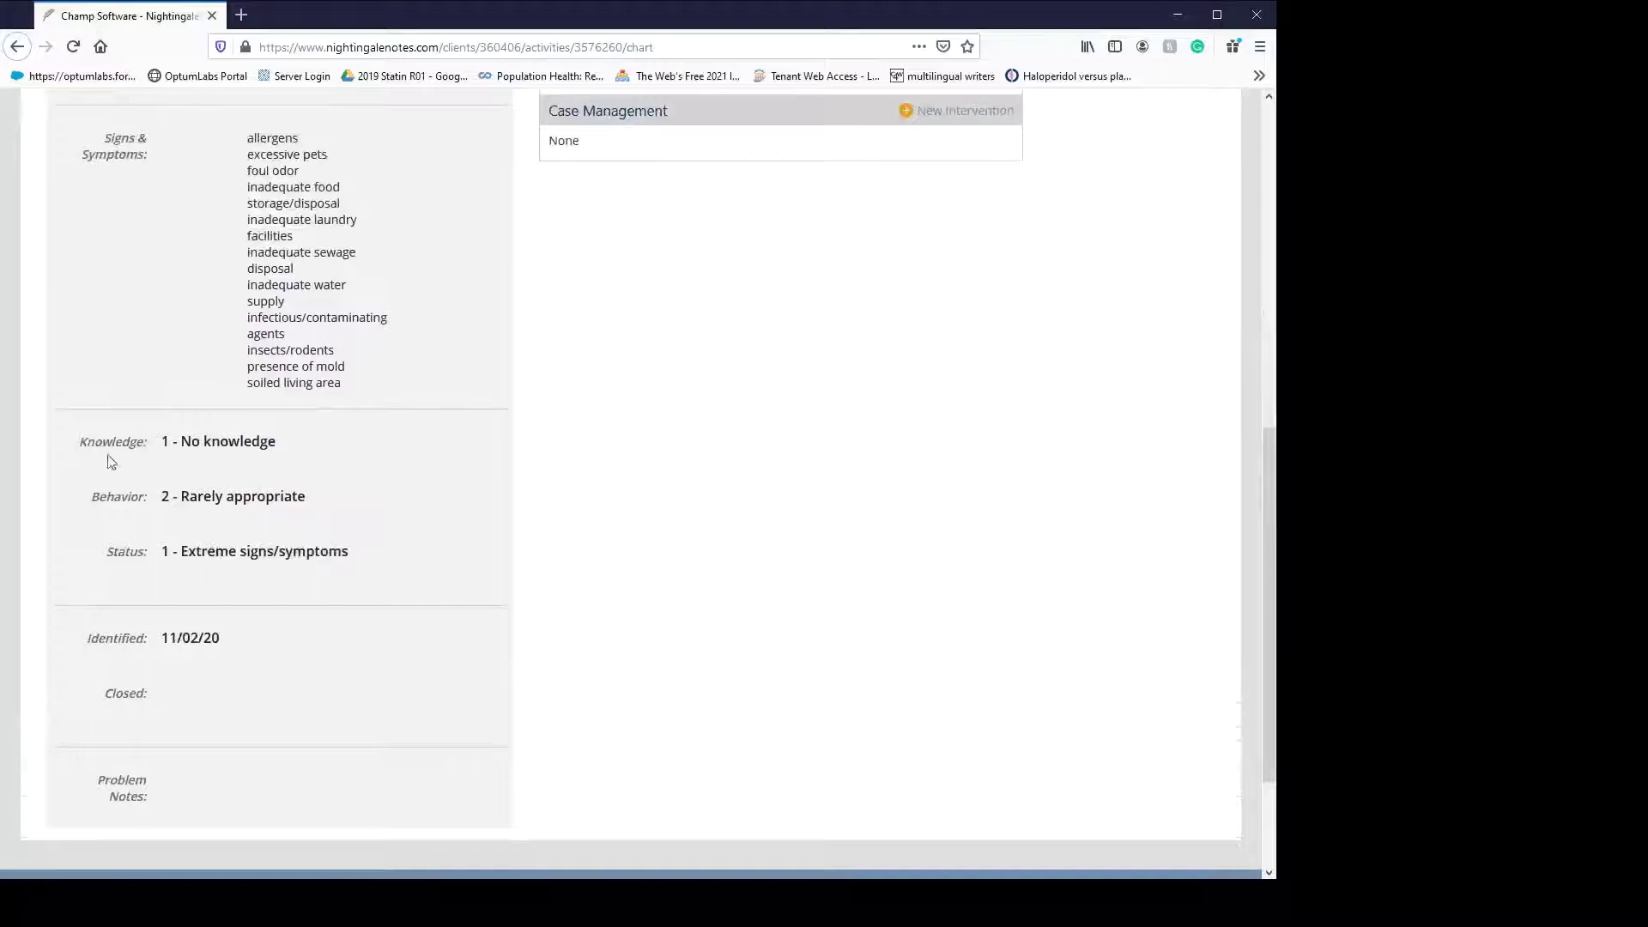
pyautogui.scroll(5, 581, 657)
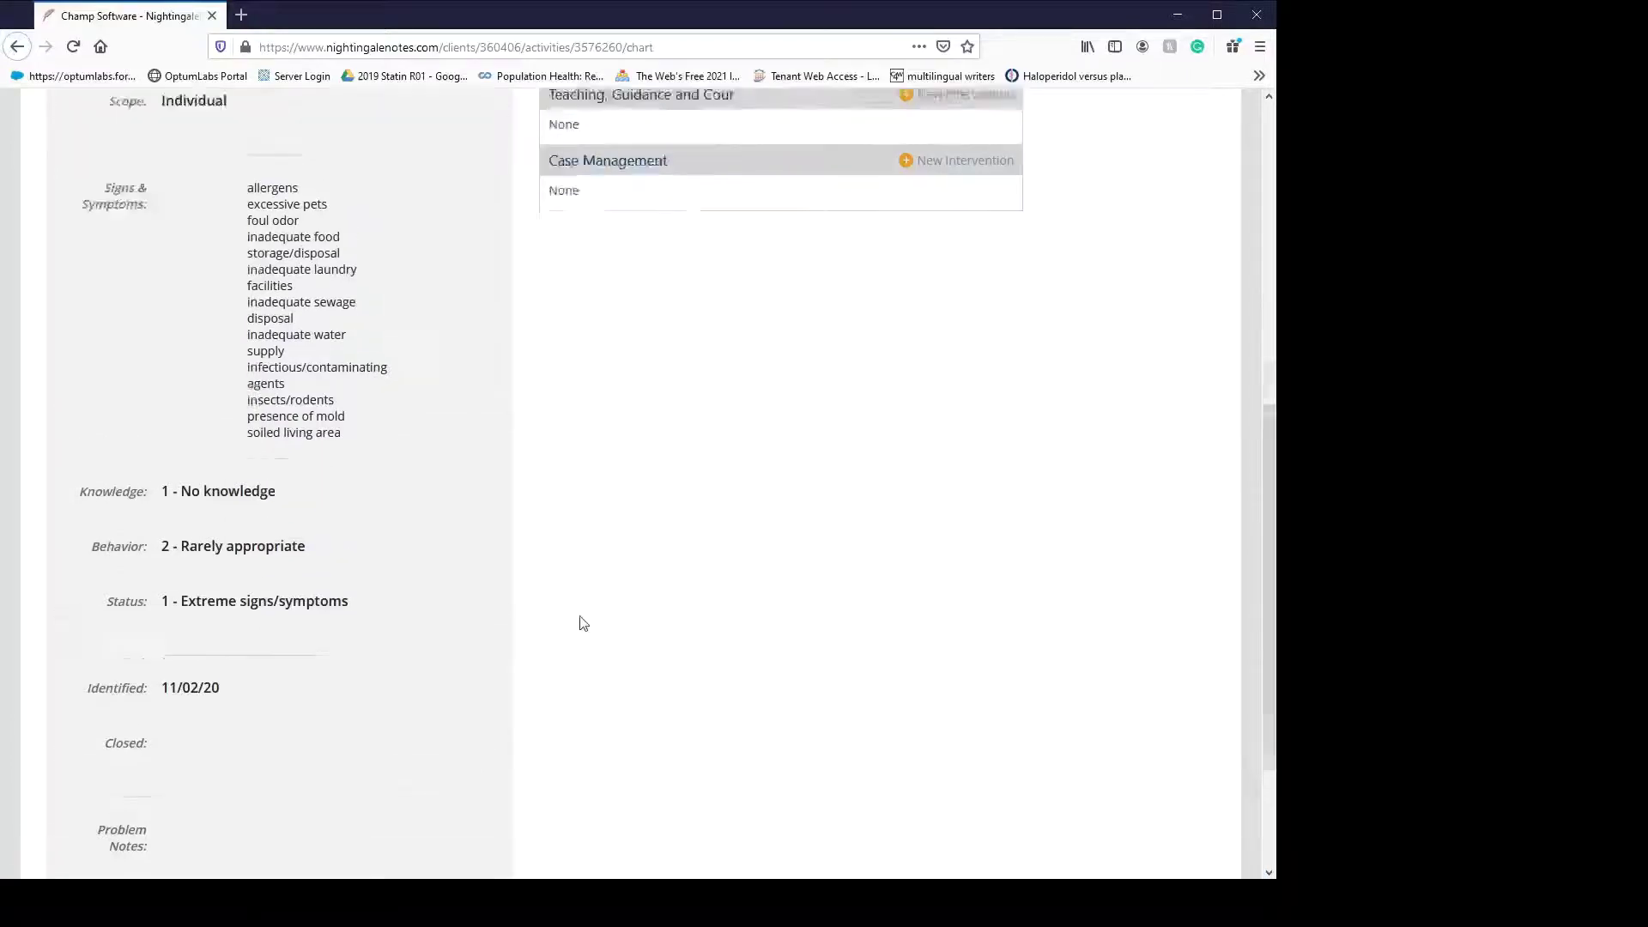
# - Add a Surveillance intervention for Sanitation targeting nursing care with its guides checked
pyautogui.click(961, 350)
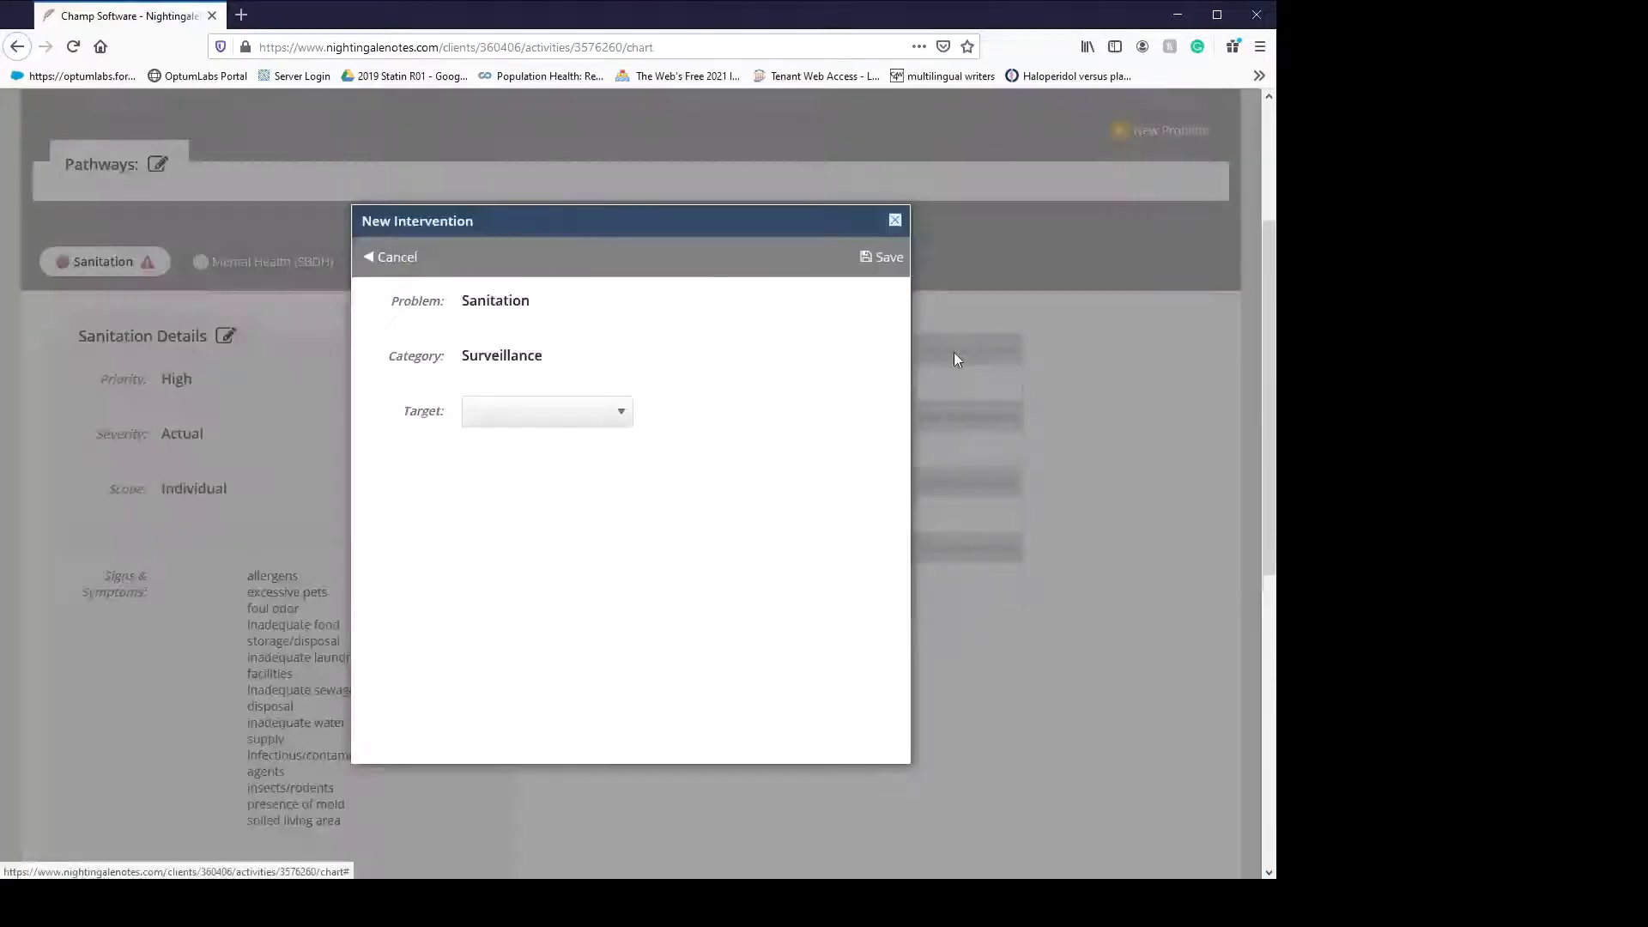
pyautogui.click(533, 527)
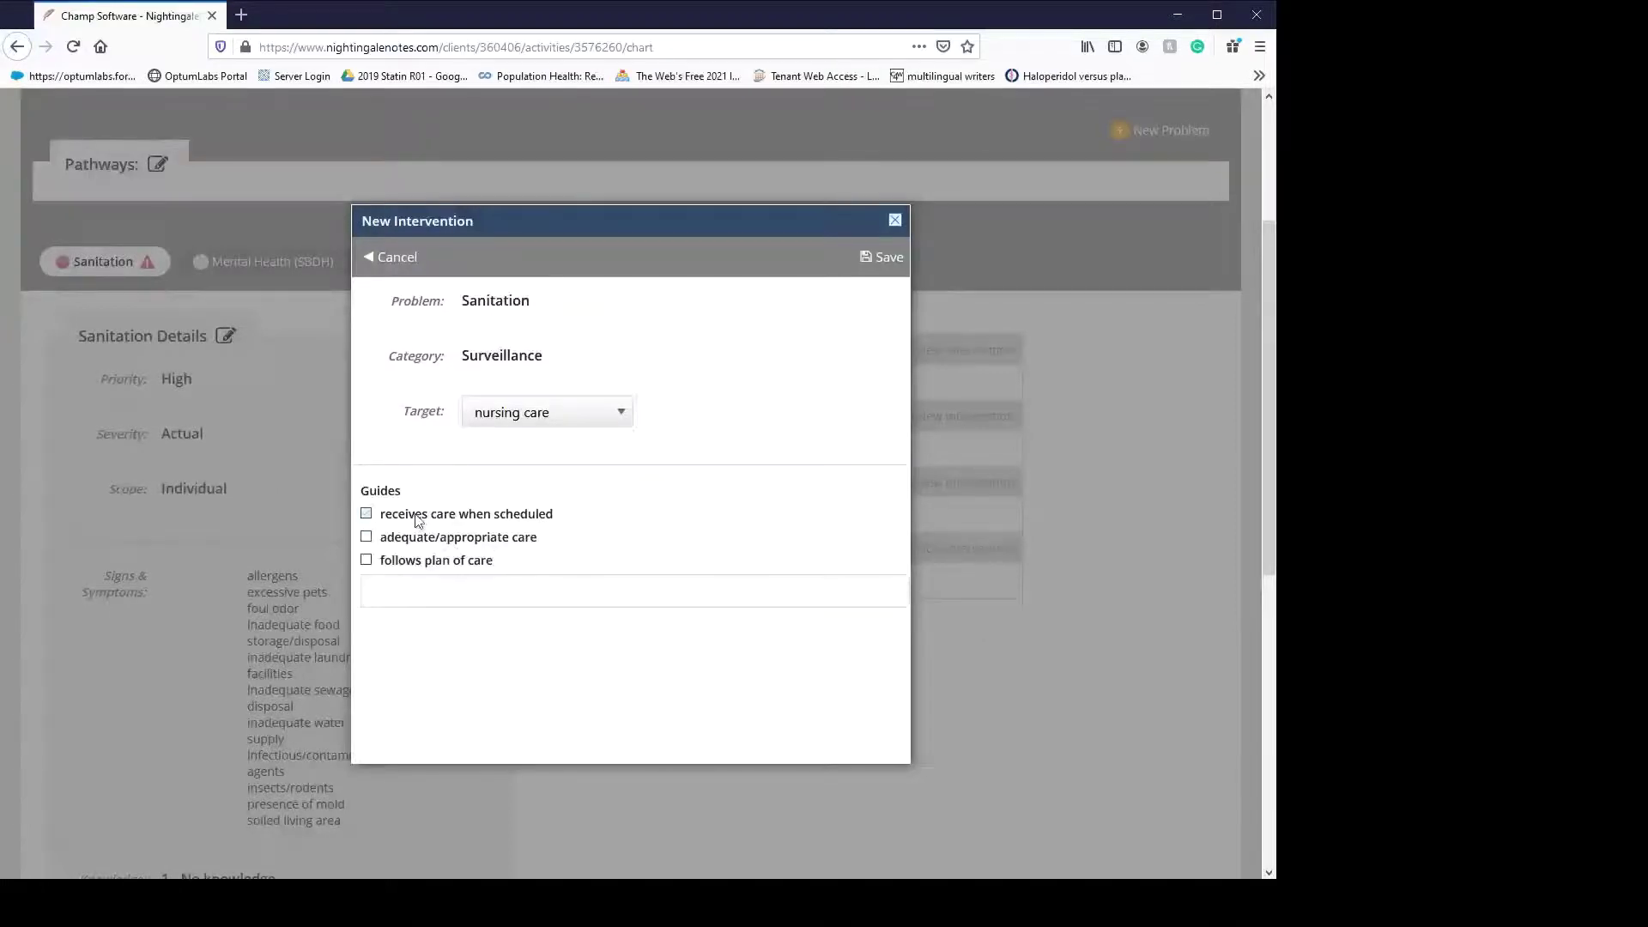
pyautogui.click(412, 569)
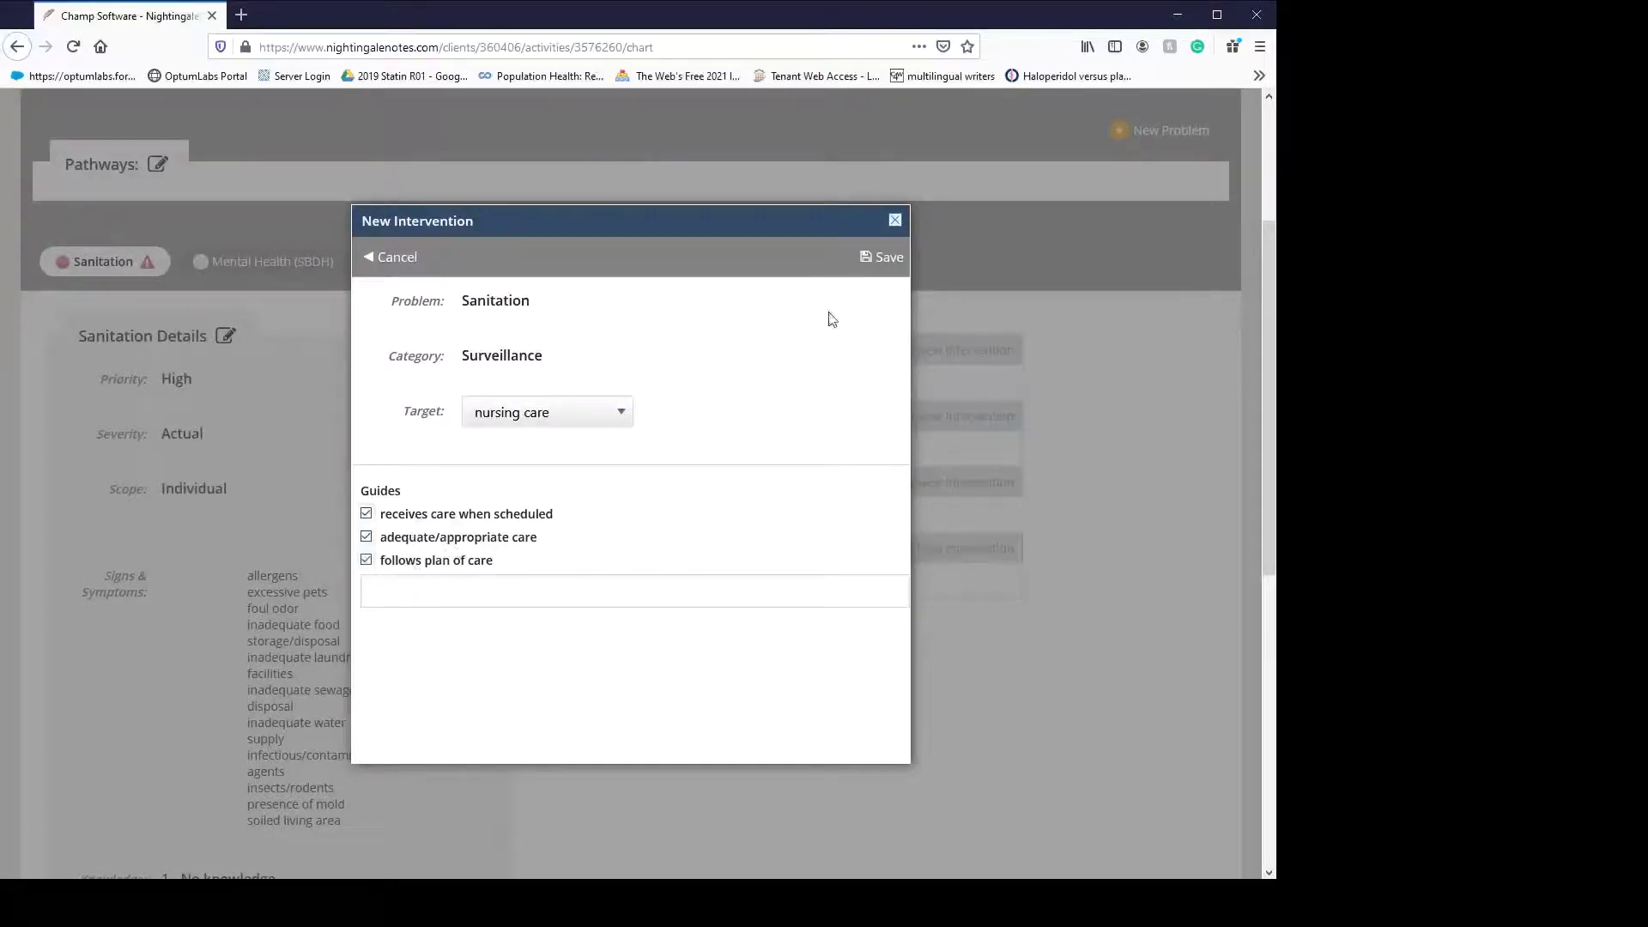
pyautogui.click(867, 259)
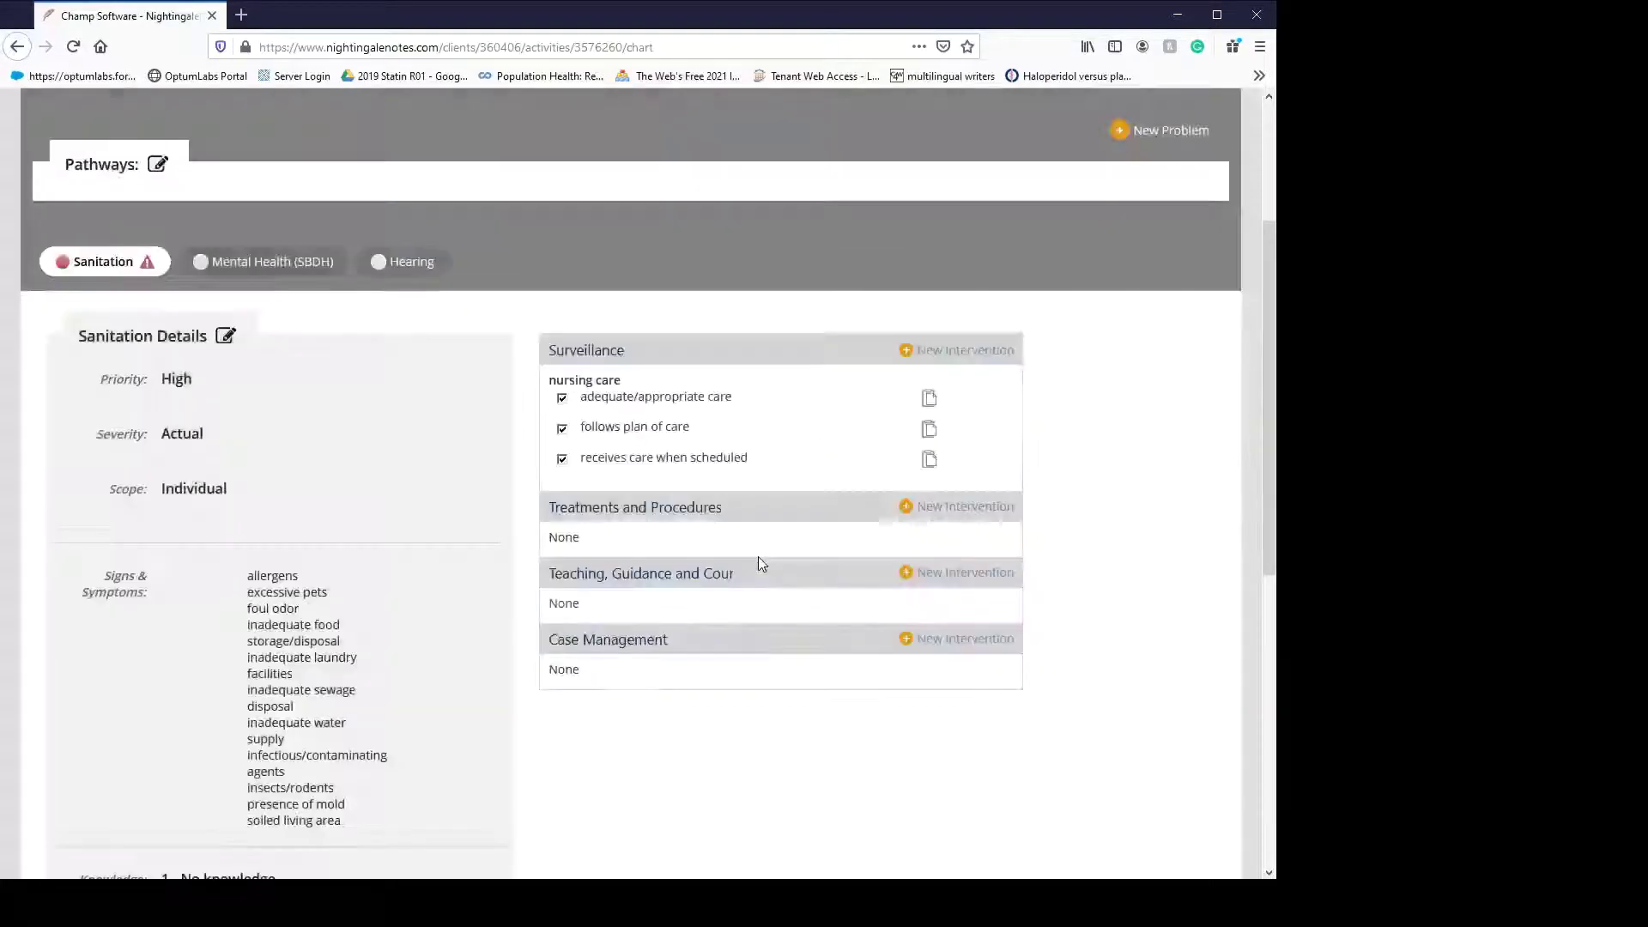
# - Add a Treatments and Procedures environment intervention with the disposal of contaminated materials guide
pyautogui.click(944, 510)
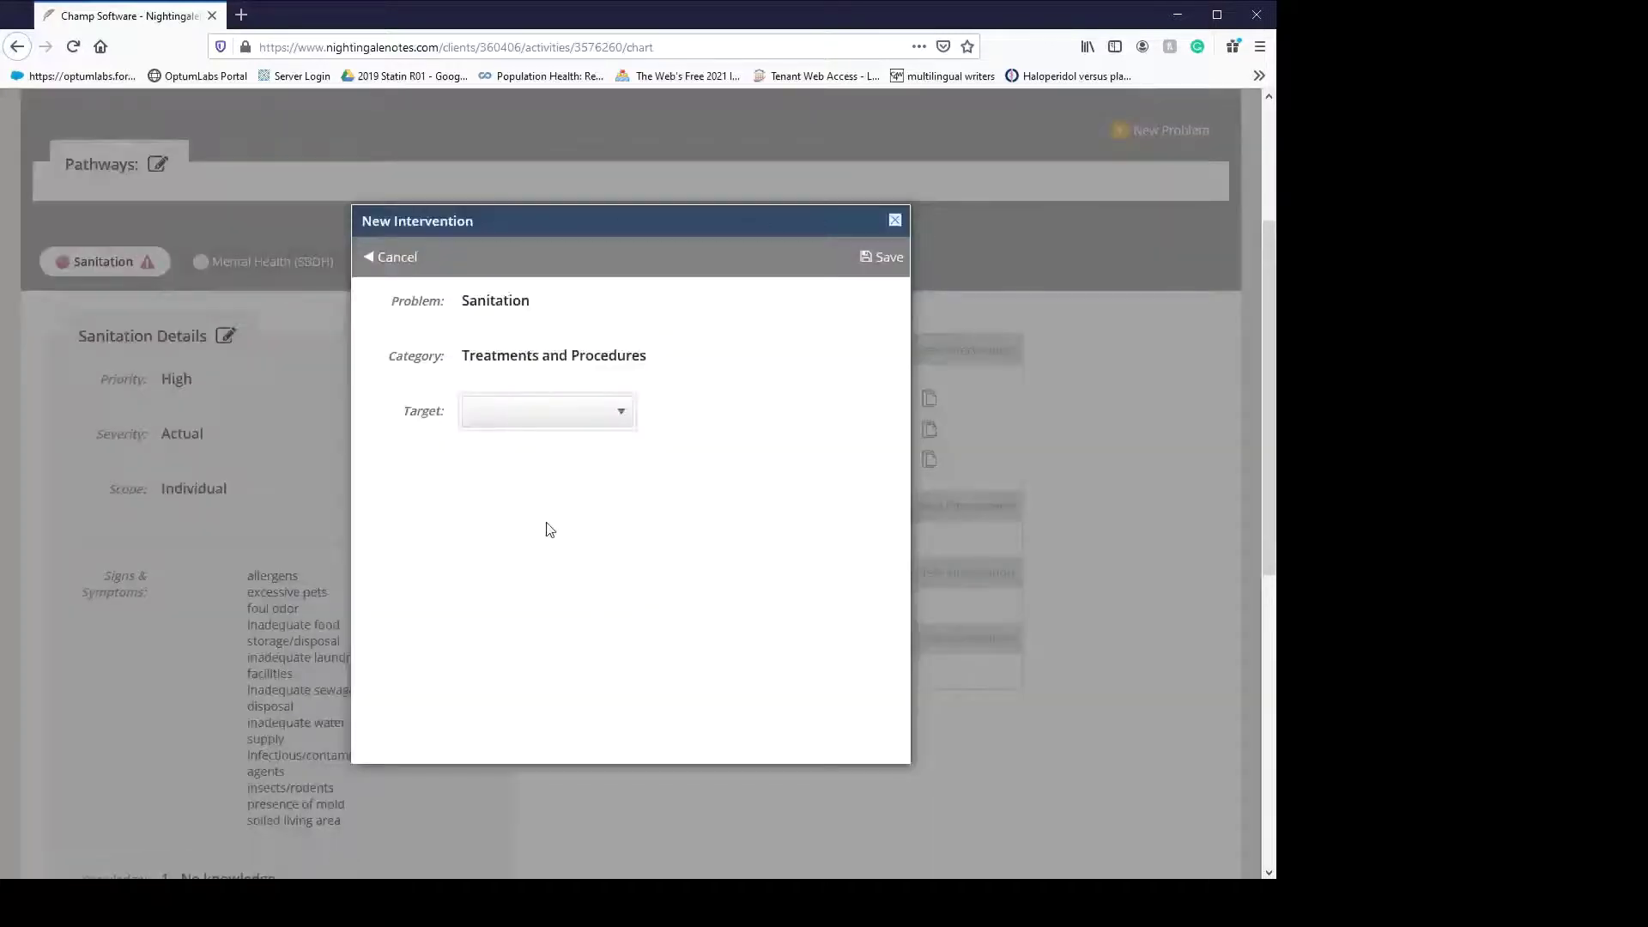
pyautogui.click(547, 495)
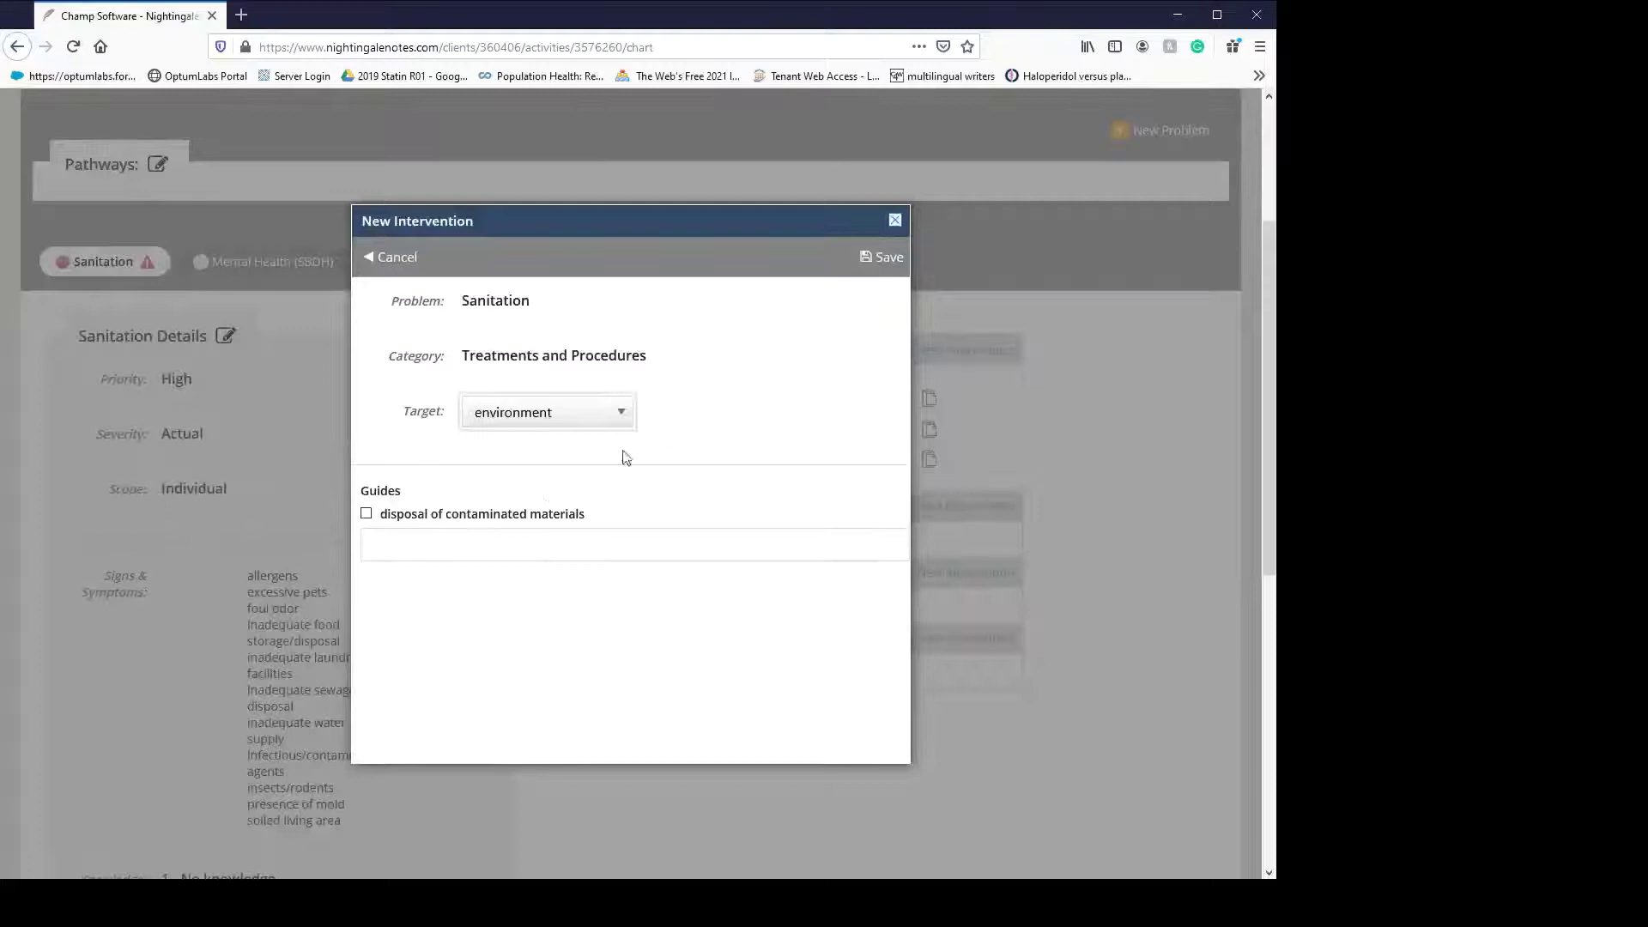
pyautogui.click(478, 518)
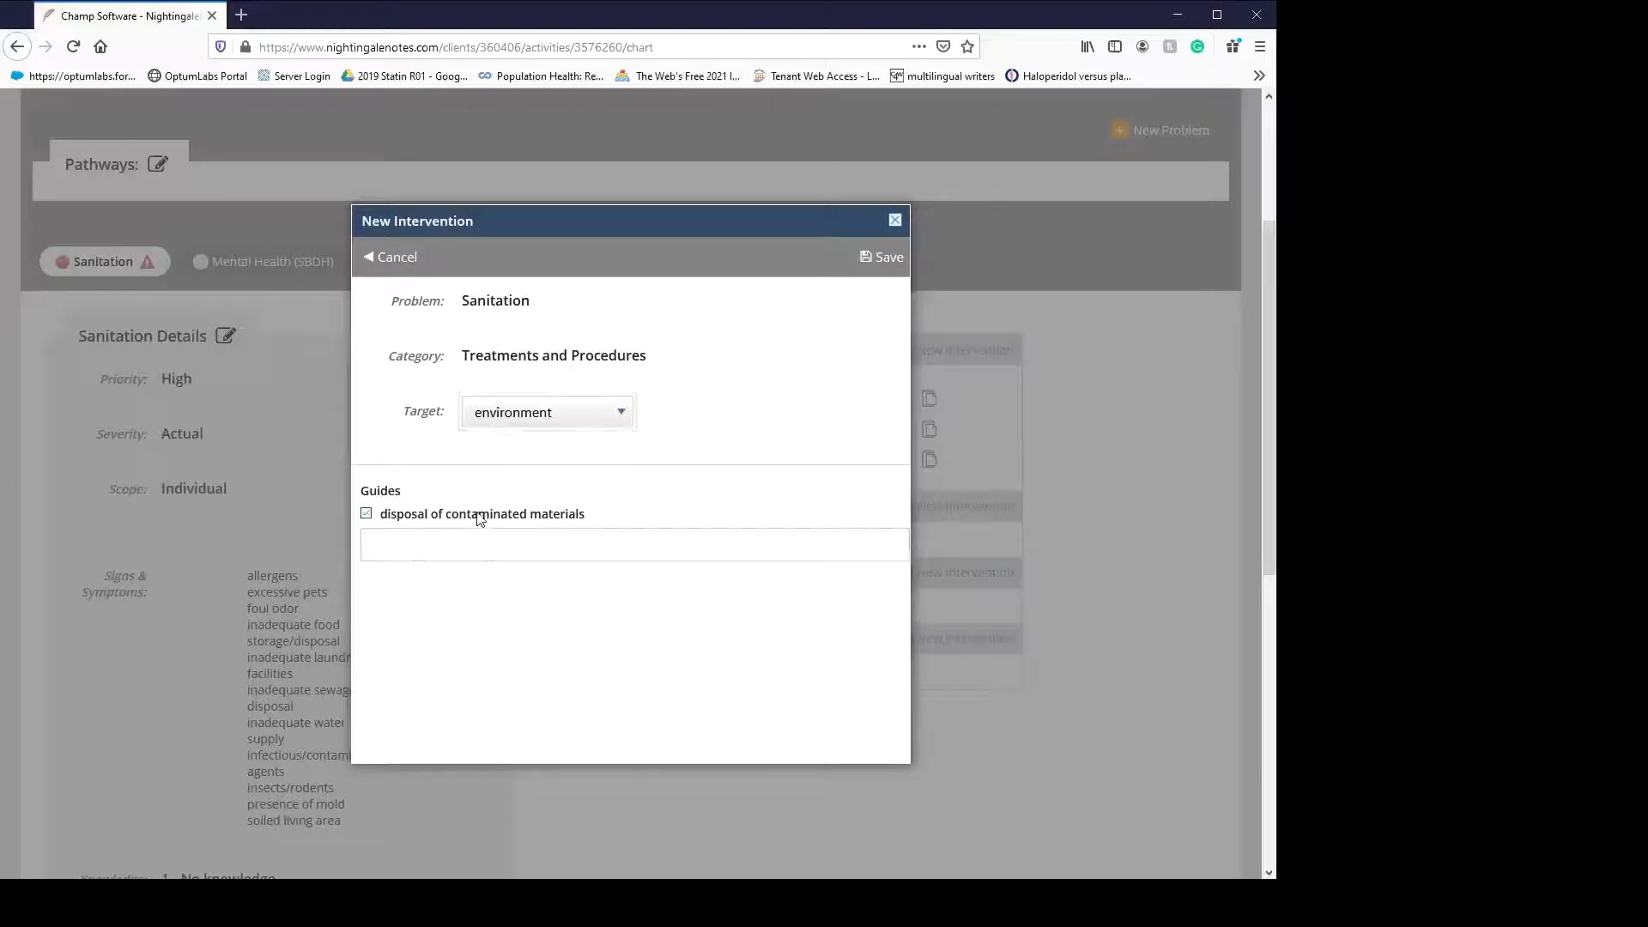
pyautogui.click(884, 258)
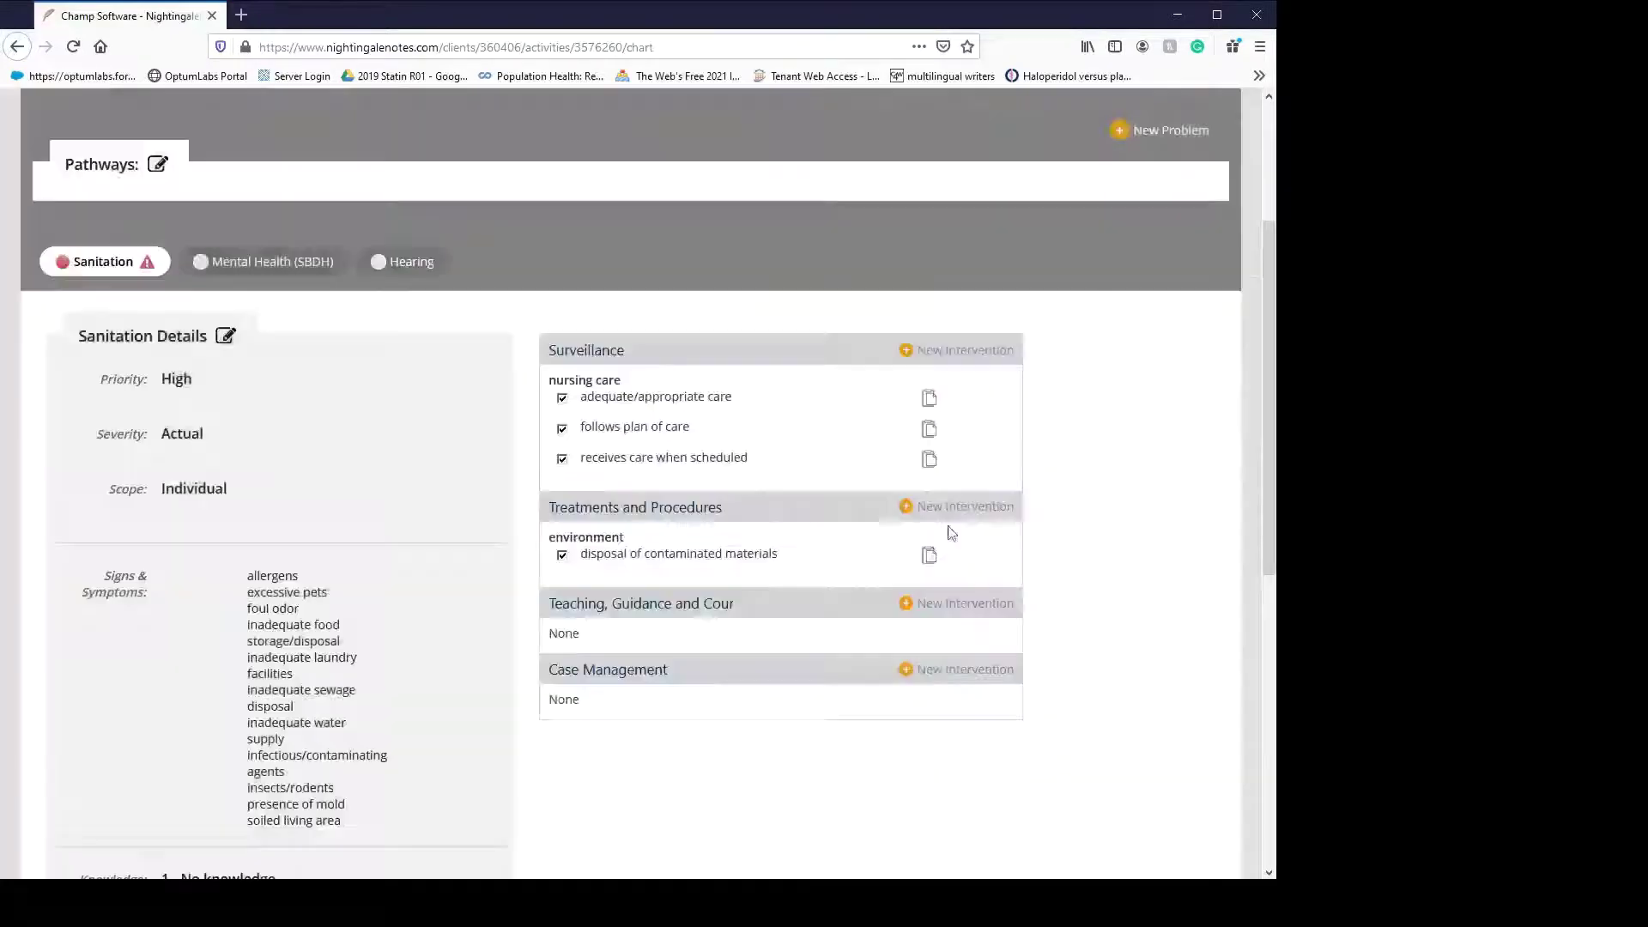
# - Add a Teaching, Guidance and Counseling safety intervention with the sanitary disposal procedures guide
pyautogui.click(945, 607)
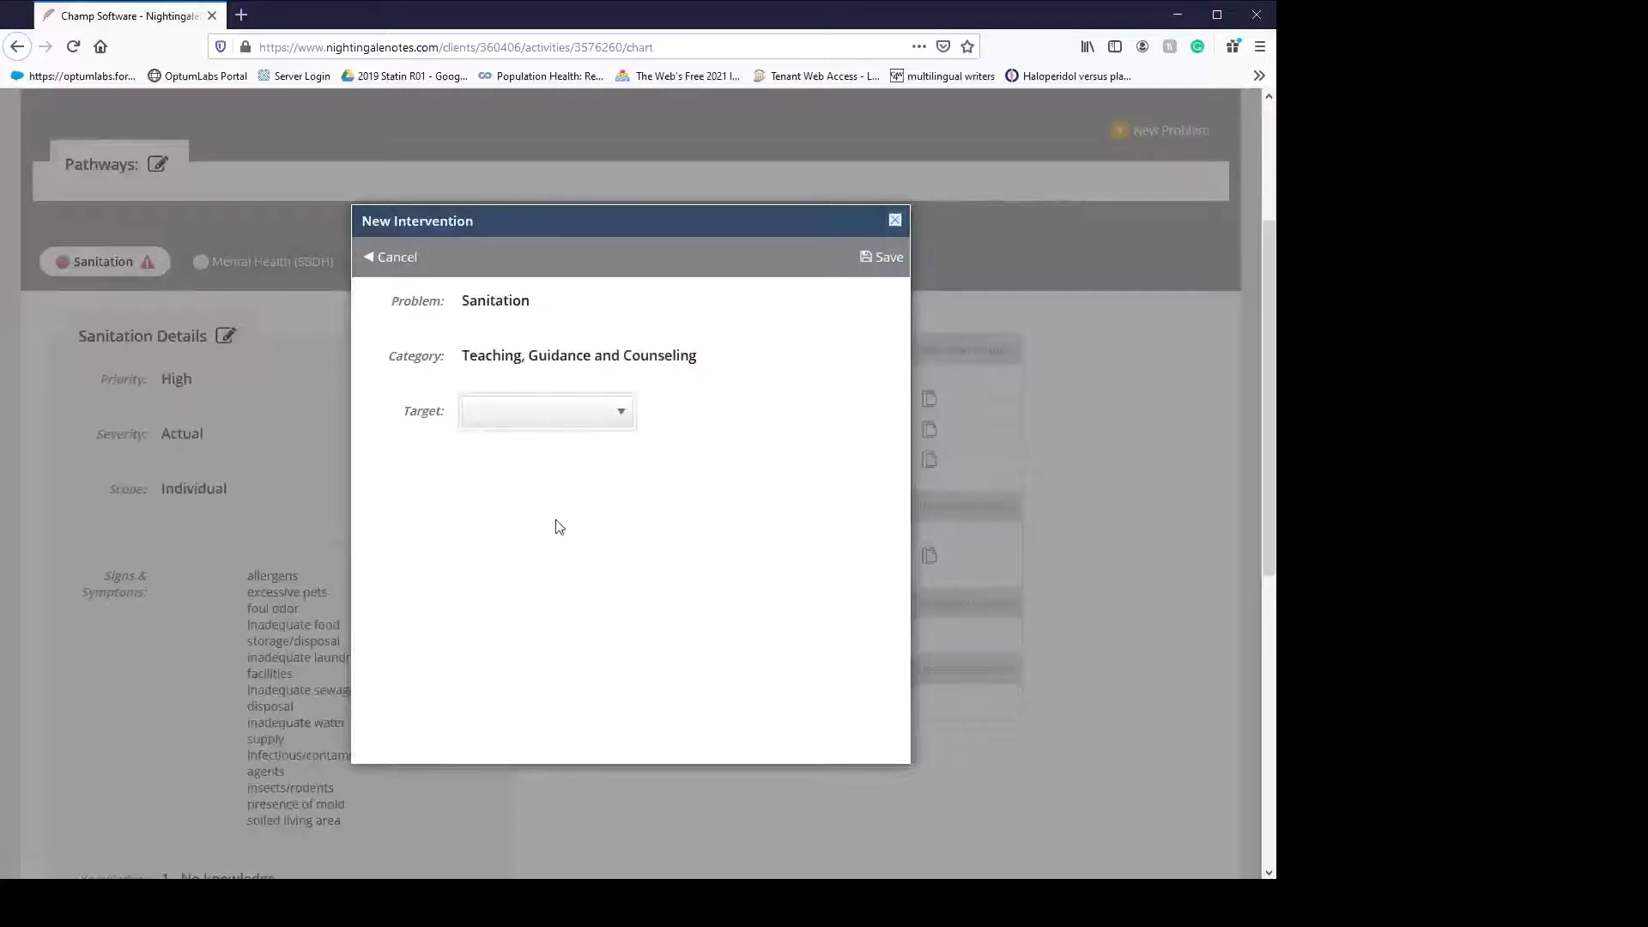
pyautogui.click(532, 516)
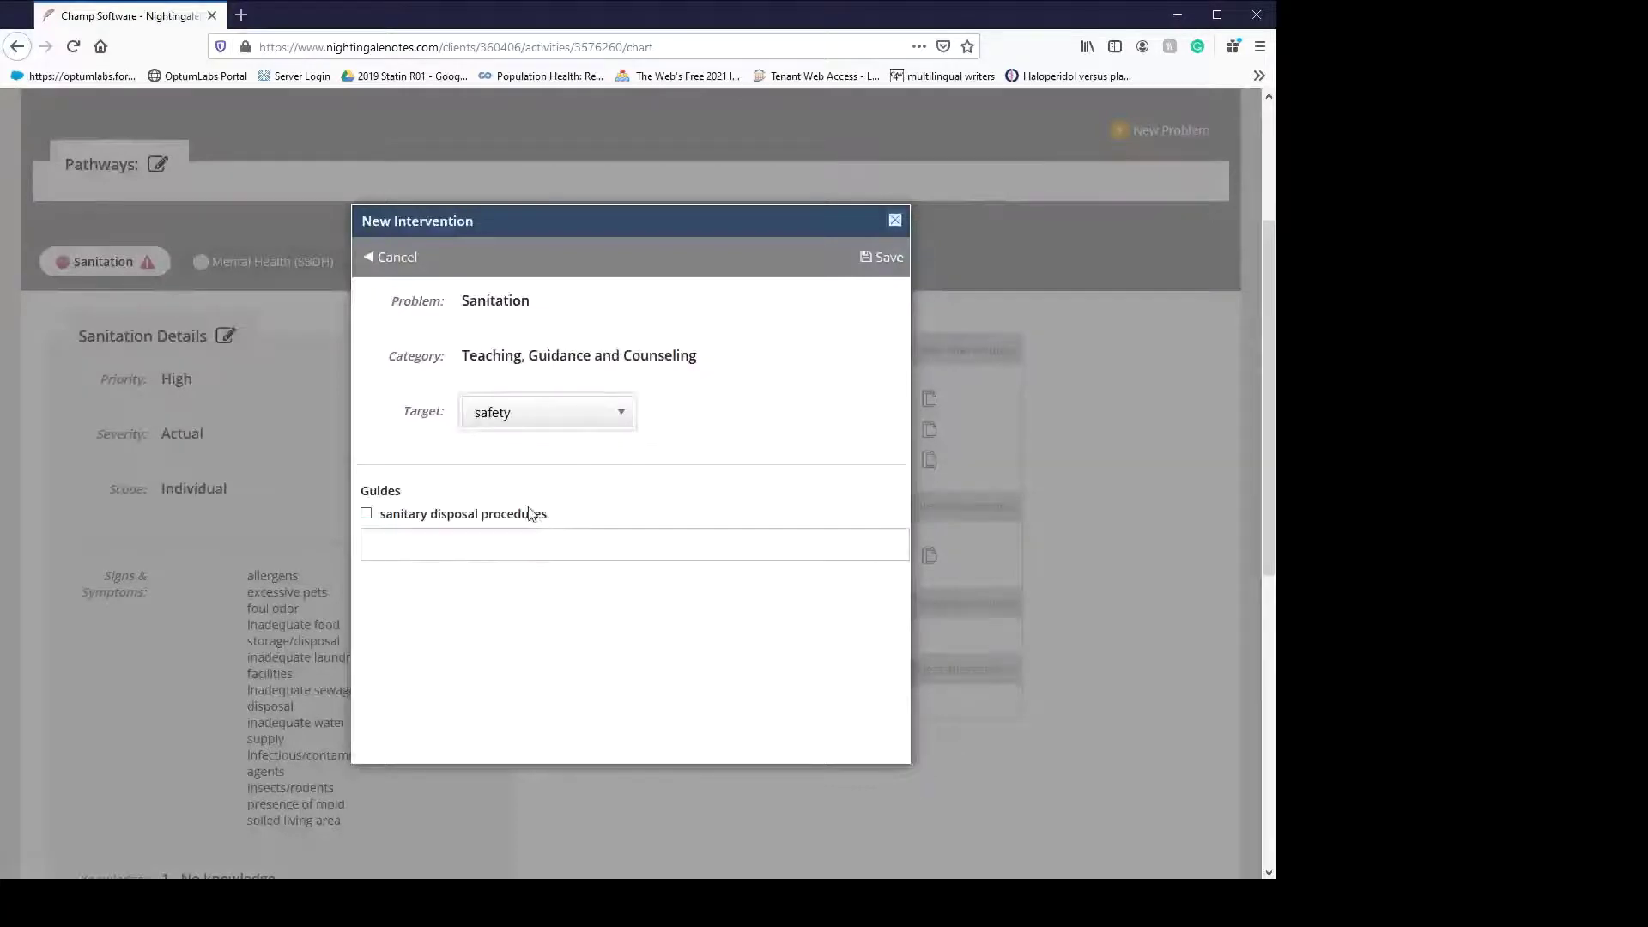
pyautogui.click(366, 513)
pyautogui.click(876, 259)
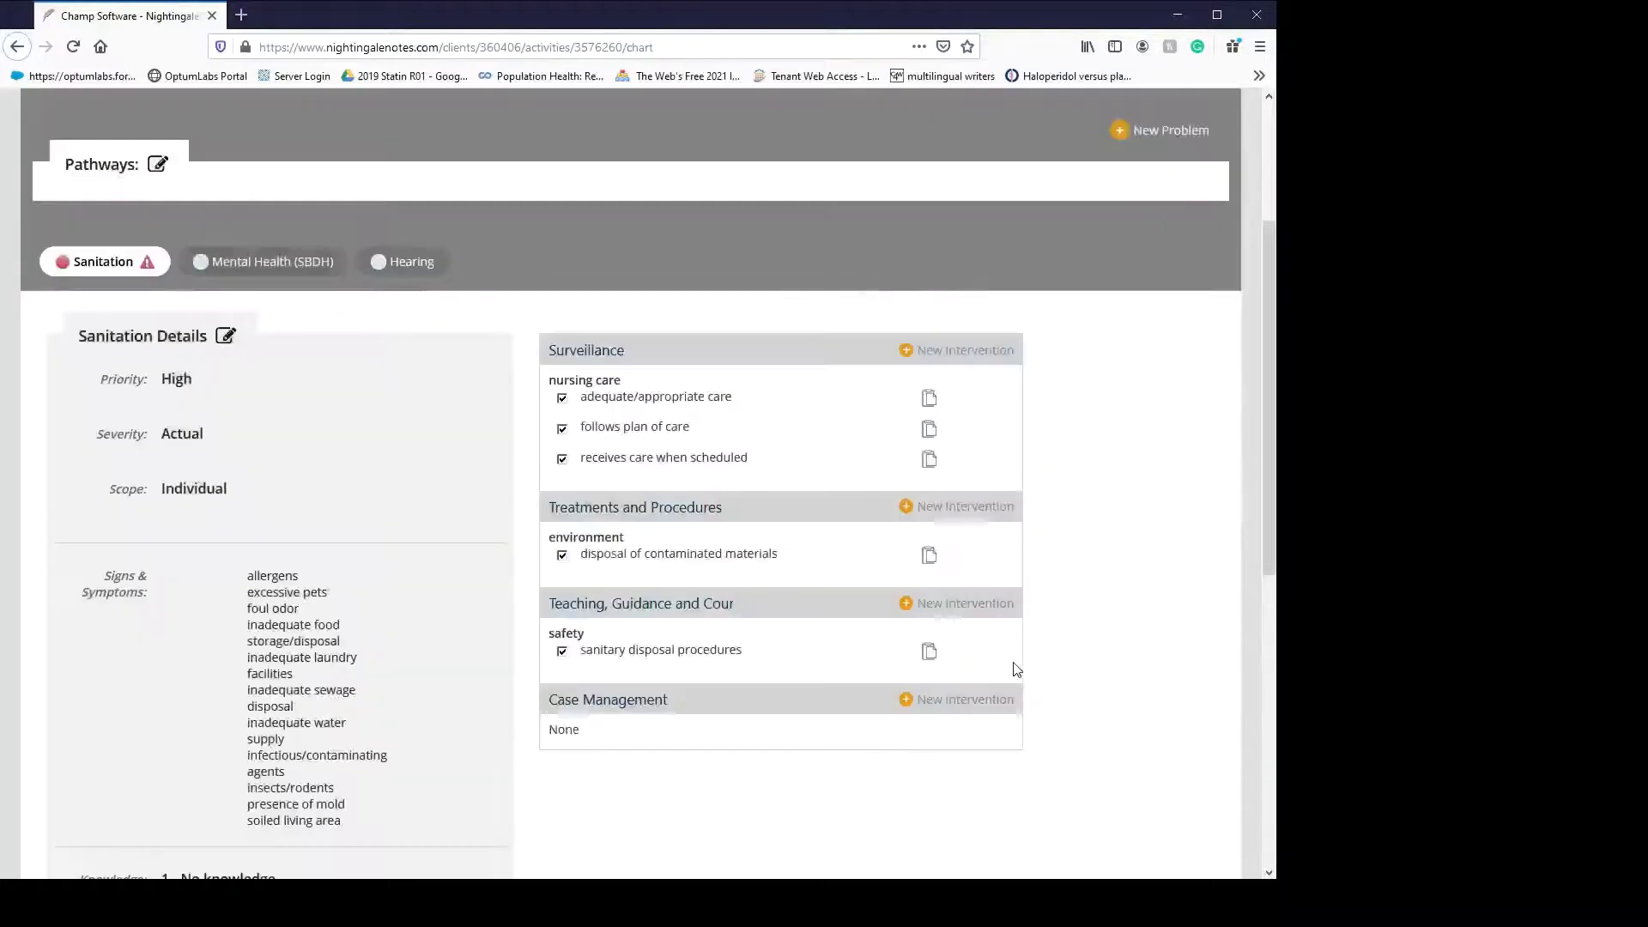
# - Add a Case Management social work/counseling intervention with evaluation and schedule/provide services guides
pyautogui.scroll(-2, 949, 684)
pyautogui.click(940, 526)
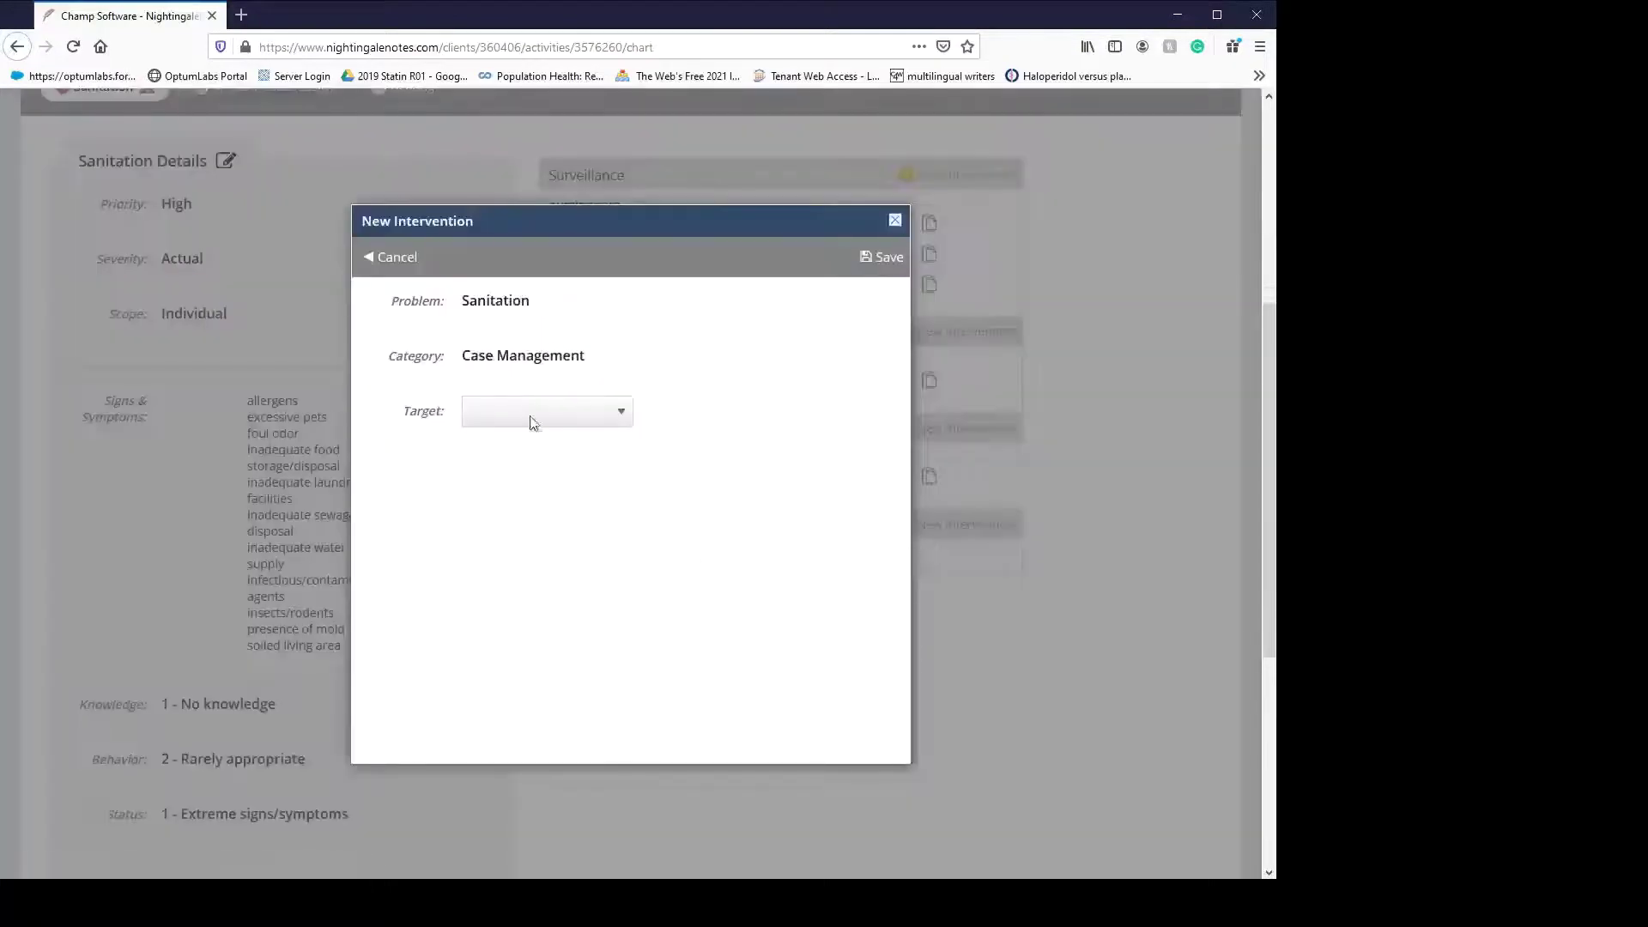
pyautogui.click(573, 647)
pyautogui.click(419, 515)
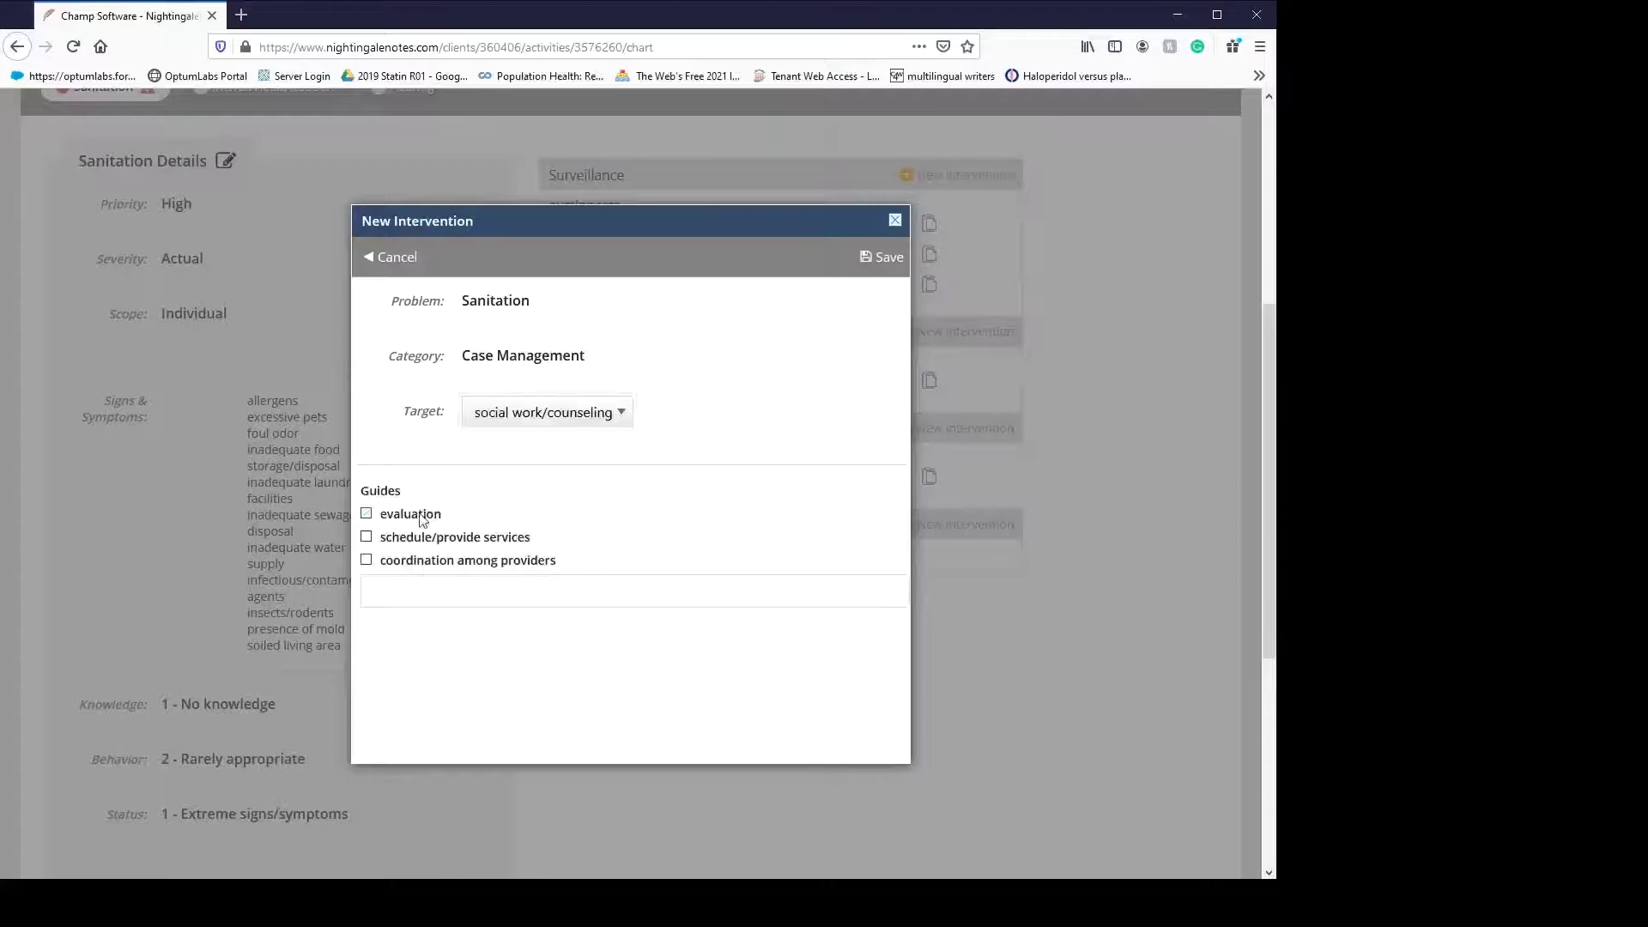
pyautogui.click(413, 541)
pyautogui.click(882, 257)
pyautogui.scroll(-2, 1078, 575)
pyautogui.scroll(4, 1078, 558)
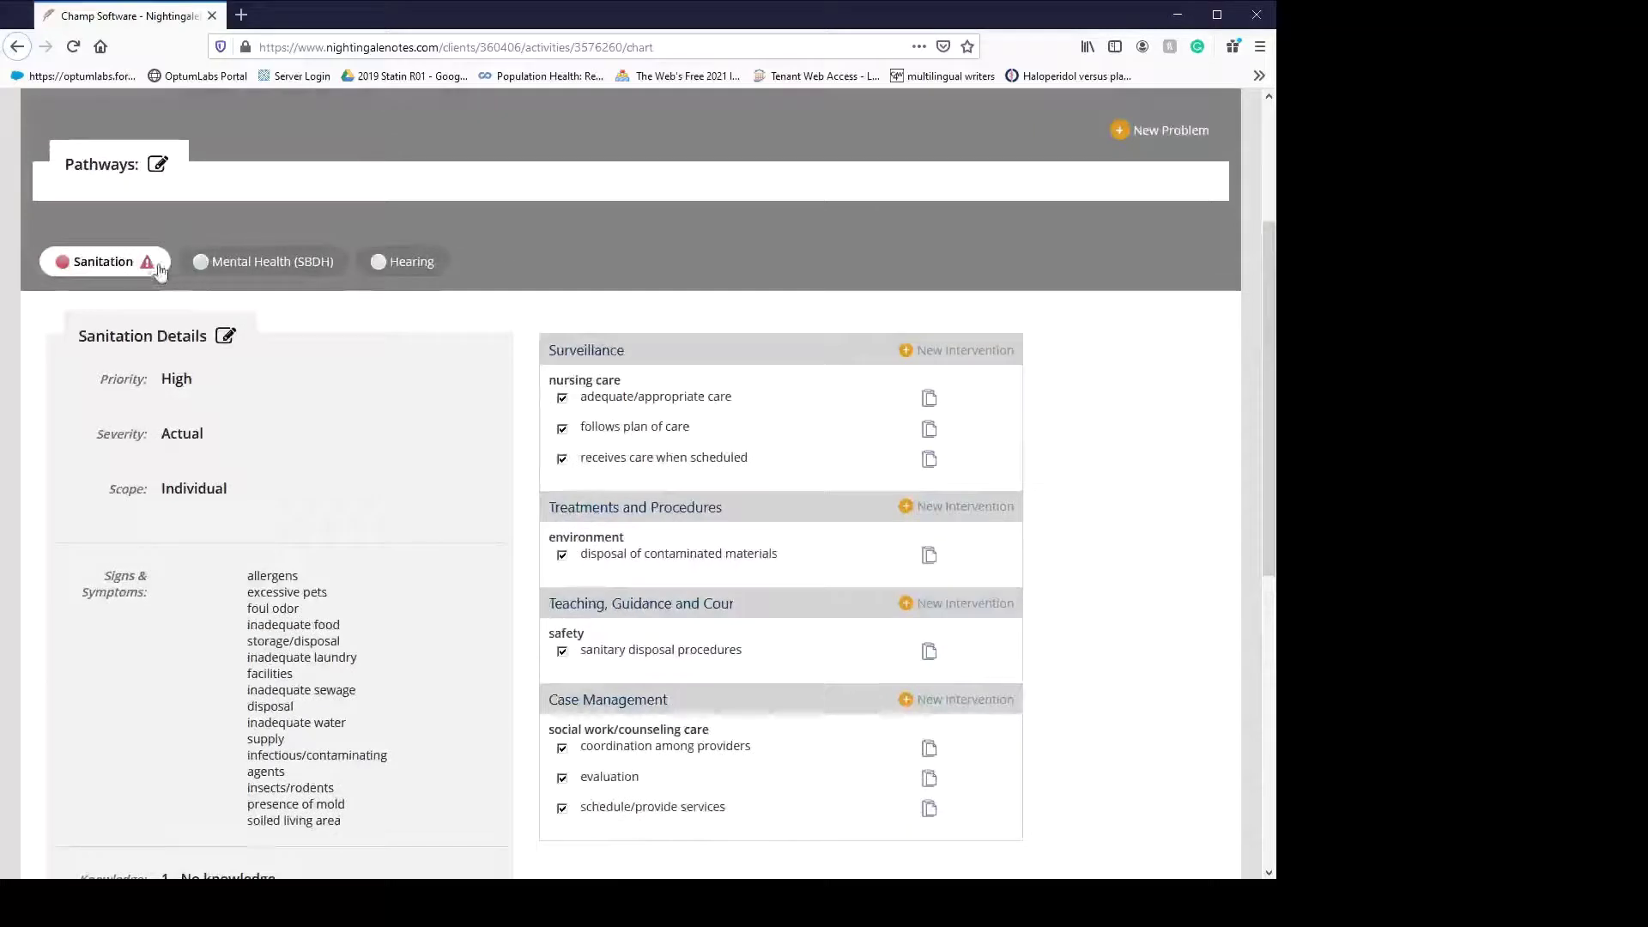
# - Edit the Mental Health (SBDH) problem as High priority, Actual severity, Individual scope
pyautogui.click(281, 261)
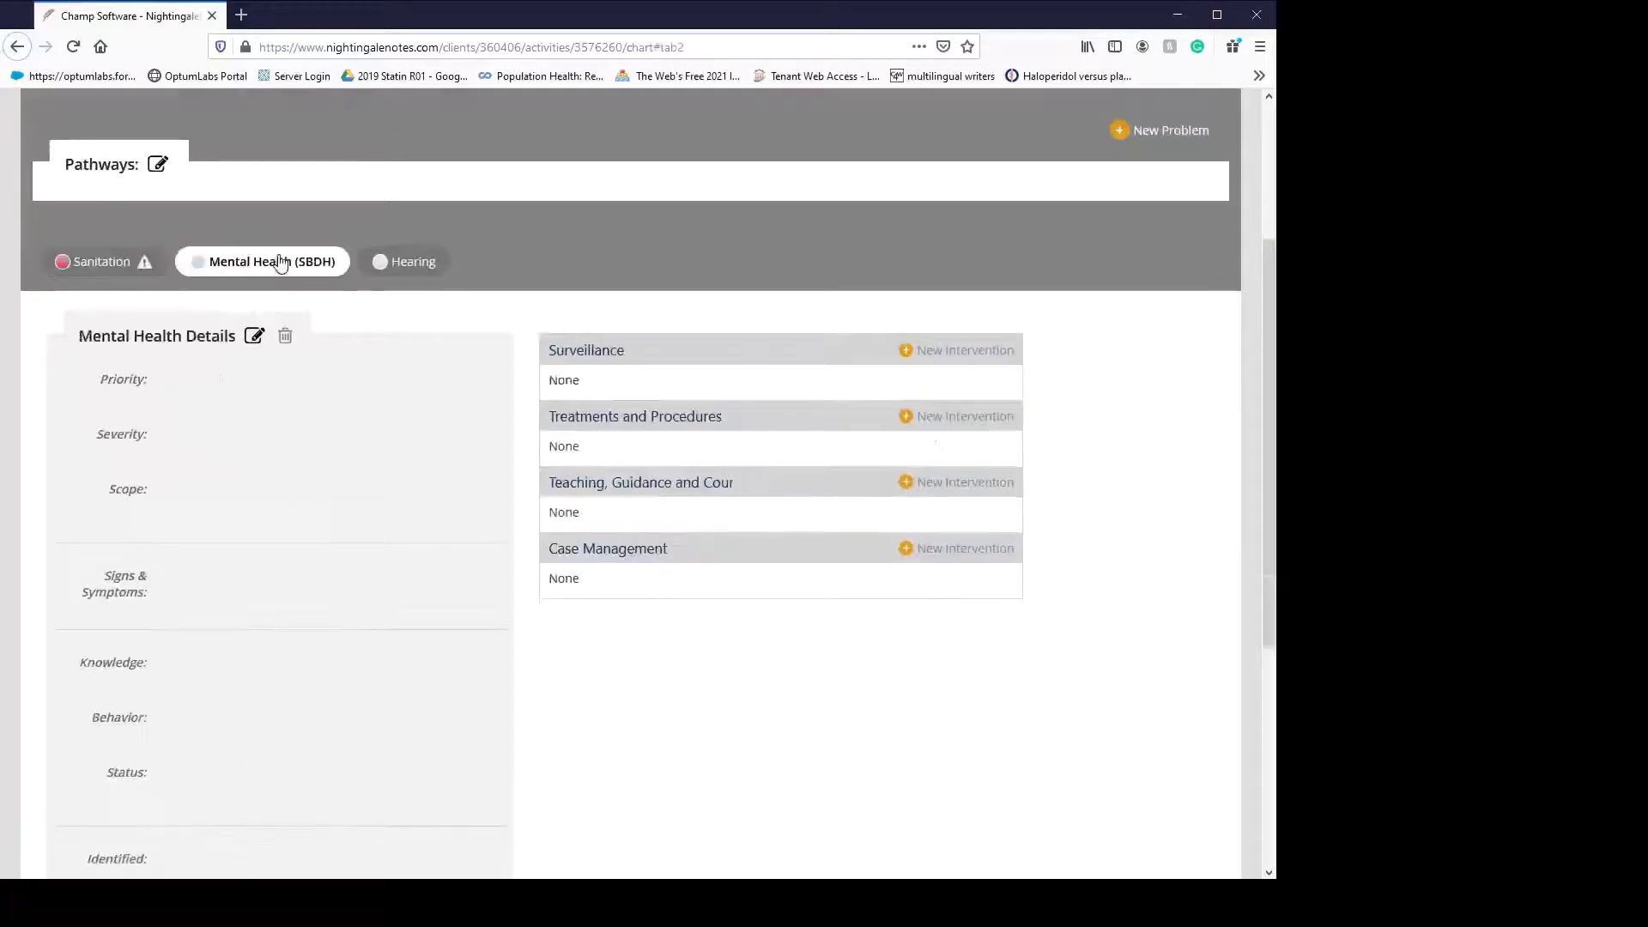
pyautogui.click(255, 339)
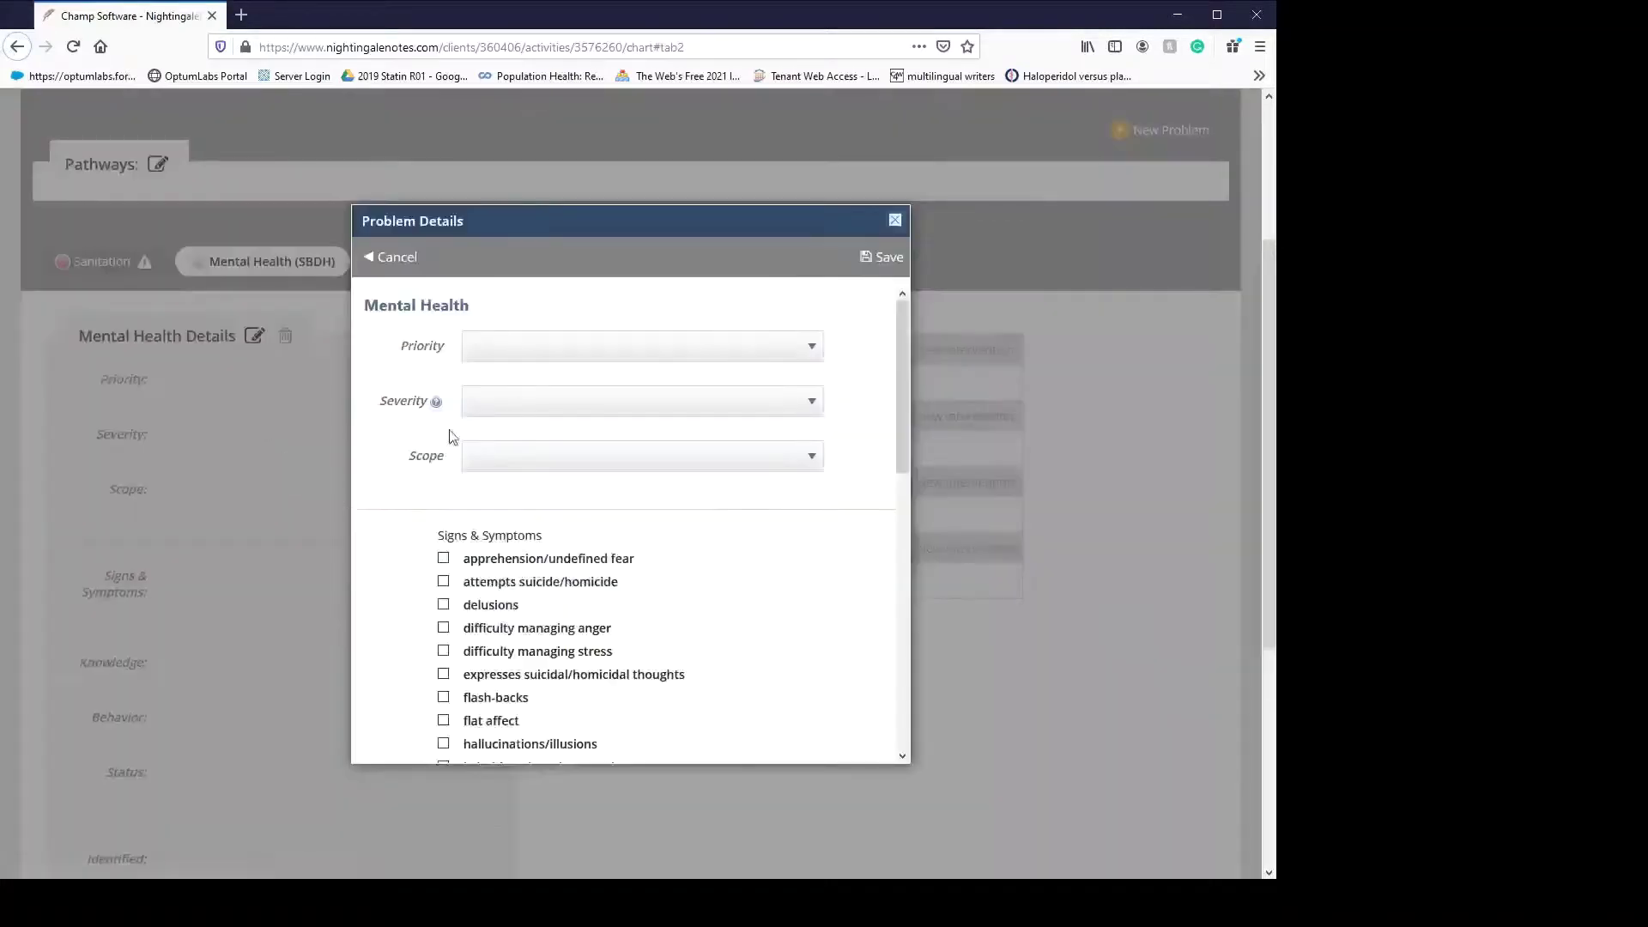
pyautogui.press('h')
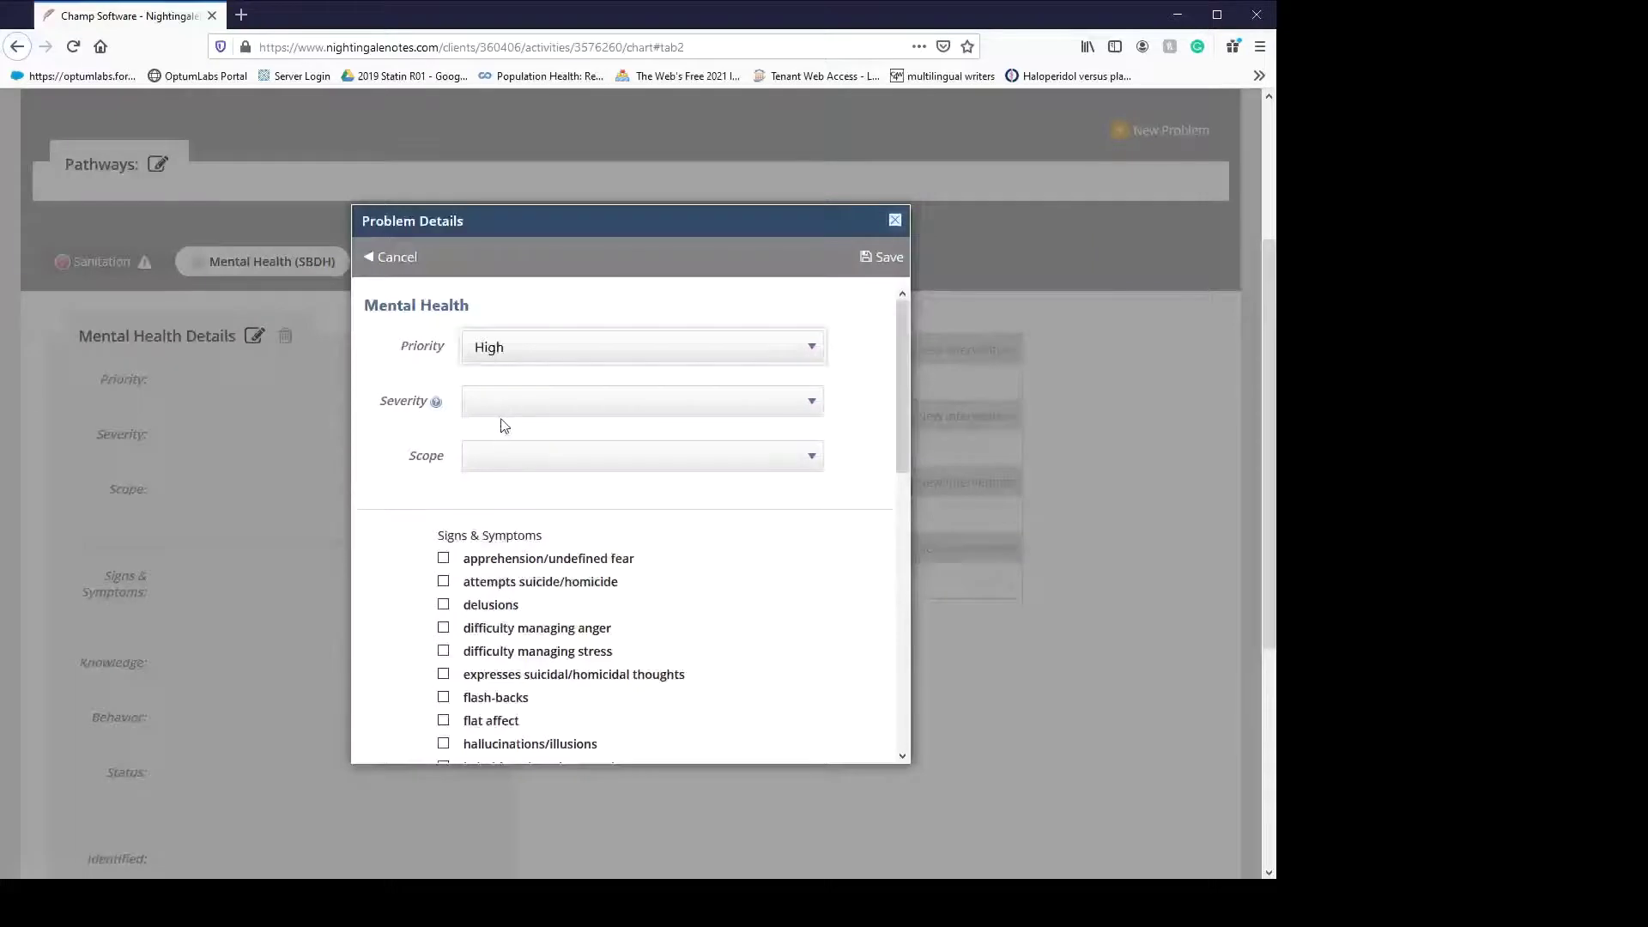
pyautogui.press('Tab')
pyautogui.press('a')
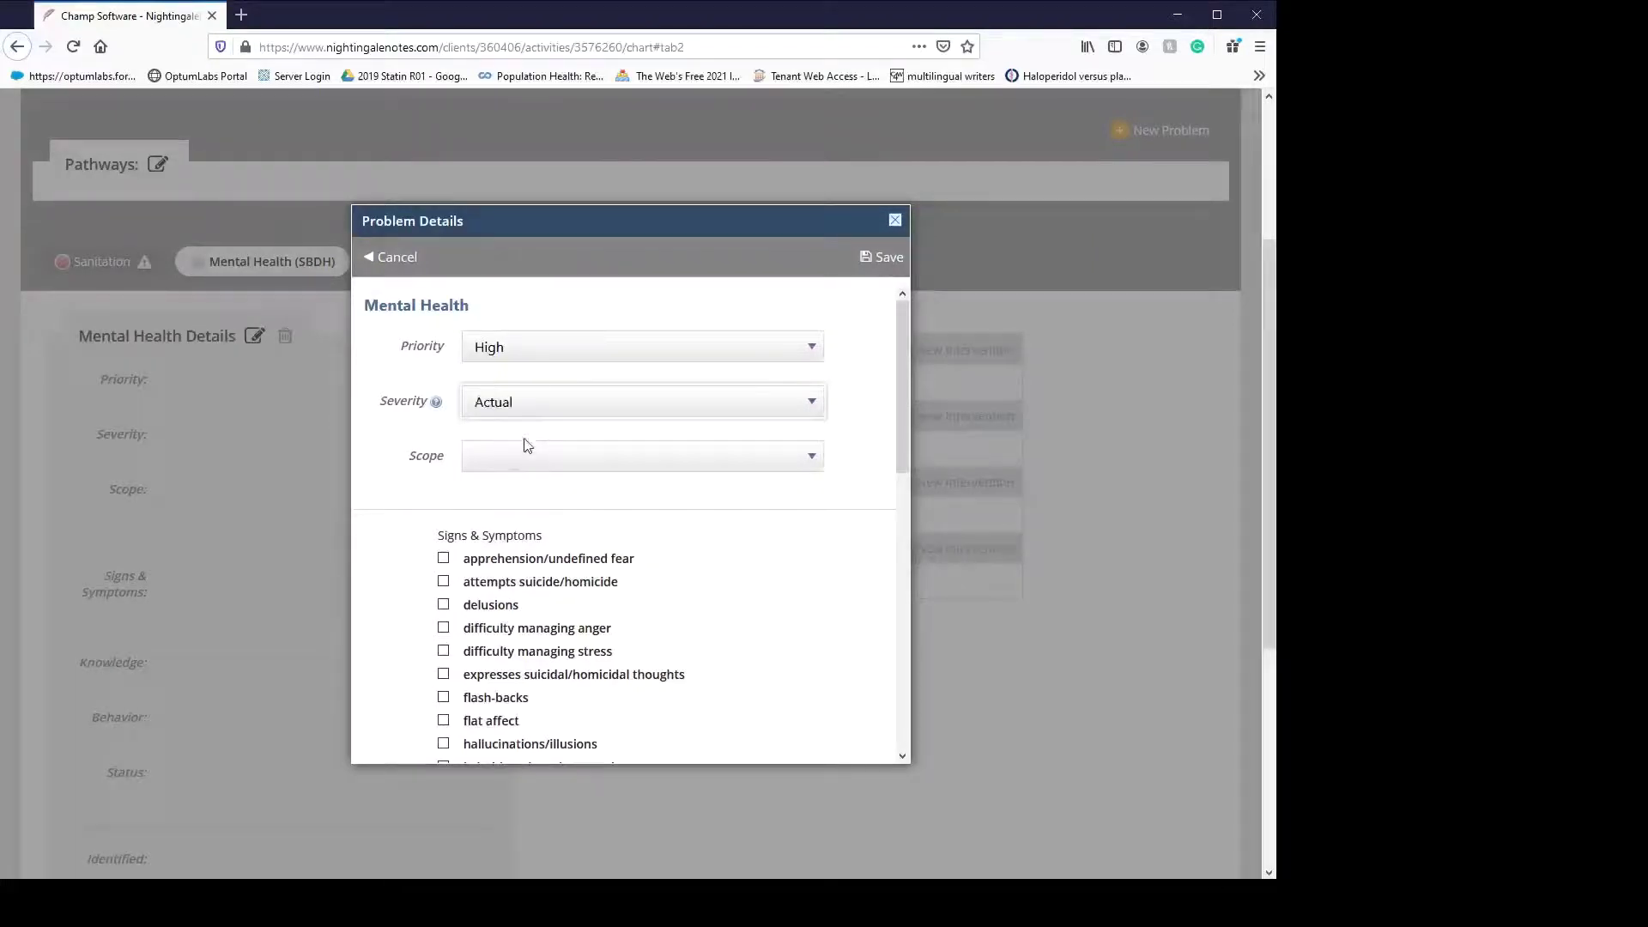
pyautogui.press('Tab')
pyautogui.press('i')
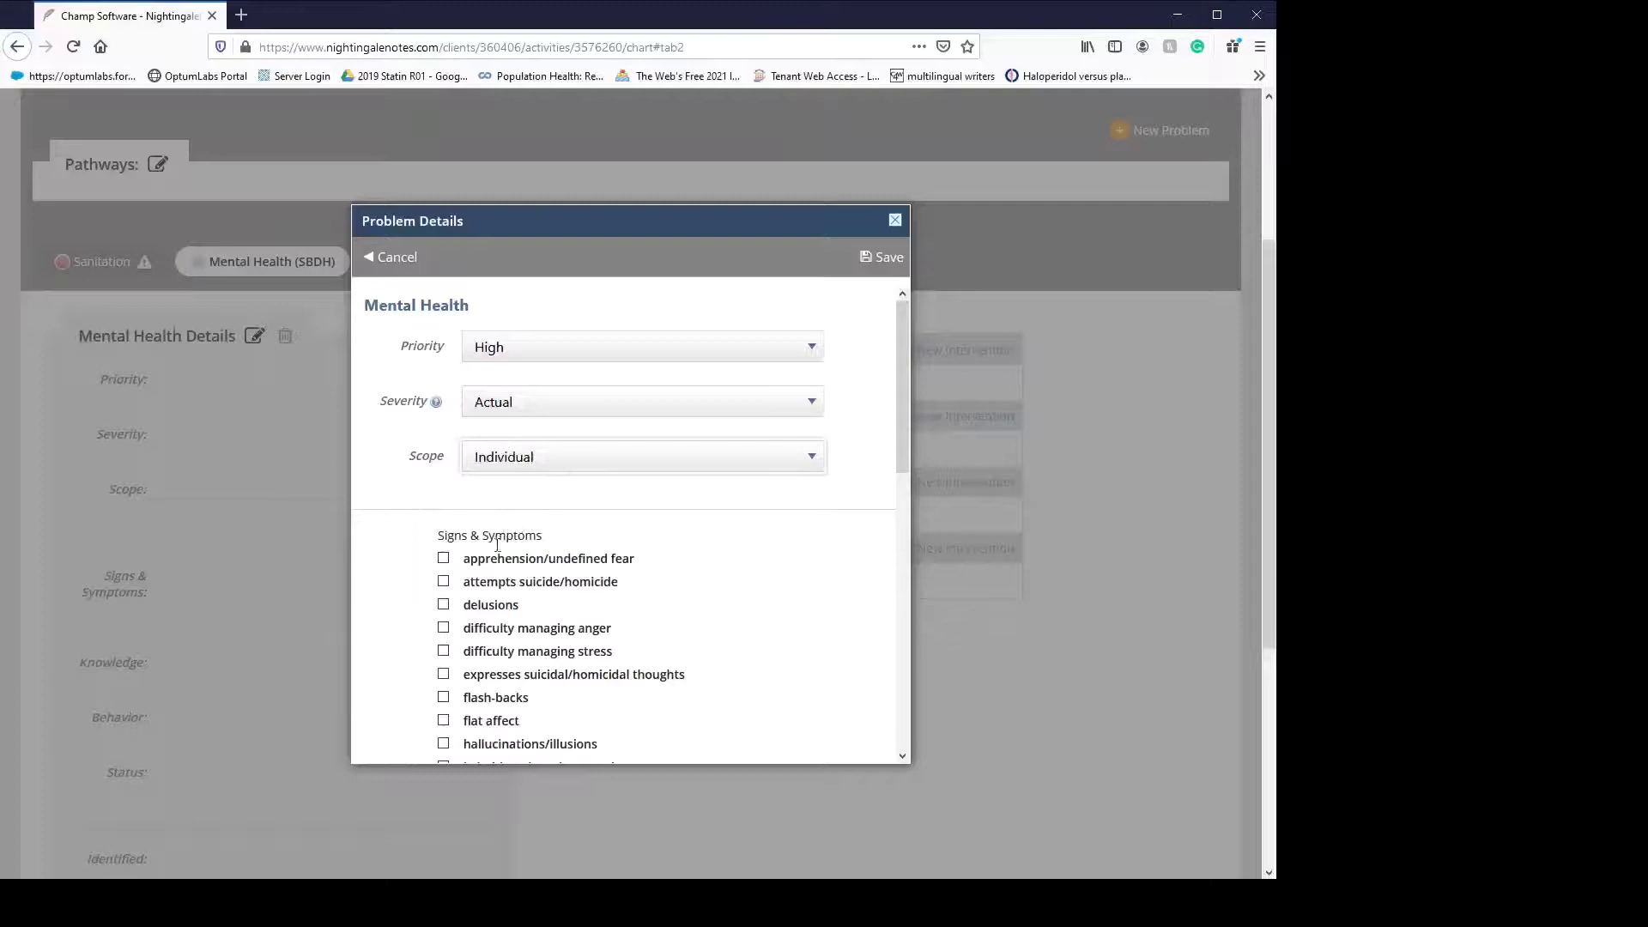
# - Check the symptoms: apprehension, suicide/homicide attempts and thoughts, delusions, anger, stress, flash-backs, somatic complaints, self-mutilation, sadness, compulsive activity
pyautogui.click(502, 558)
pyautogui.scroll(-4, 688, 558)
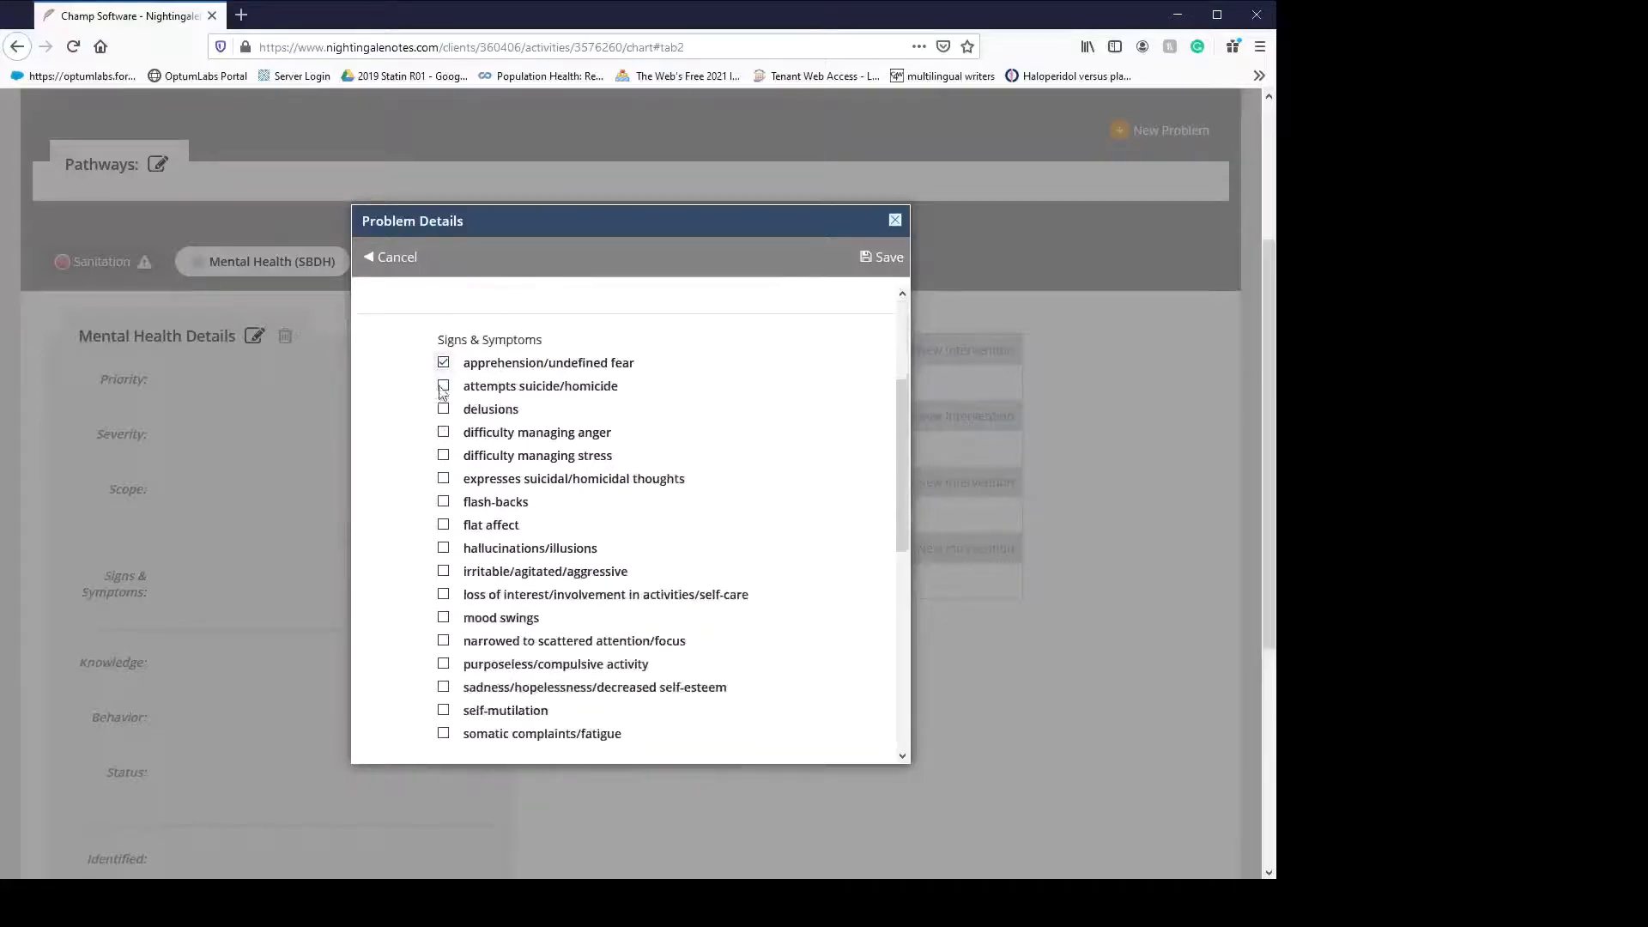
pyautogui.click(443, 387)
pyautogui.click(443, 410)
pyautogui.click(443, 432)
pyautogui.click(443, 455)
pyautogui.click(443, 478)
pyautogui.click(443, 501)
pyautogui.scroll(-1, 442, 683)
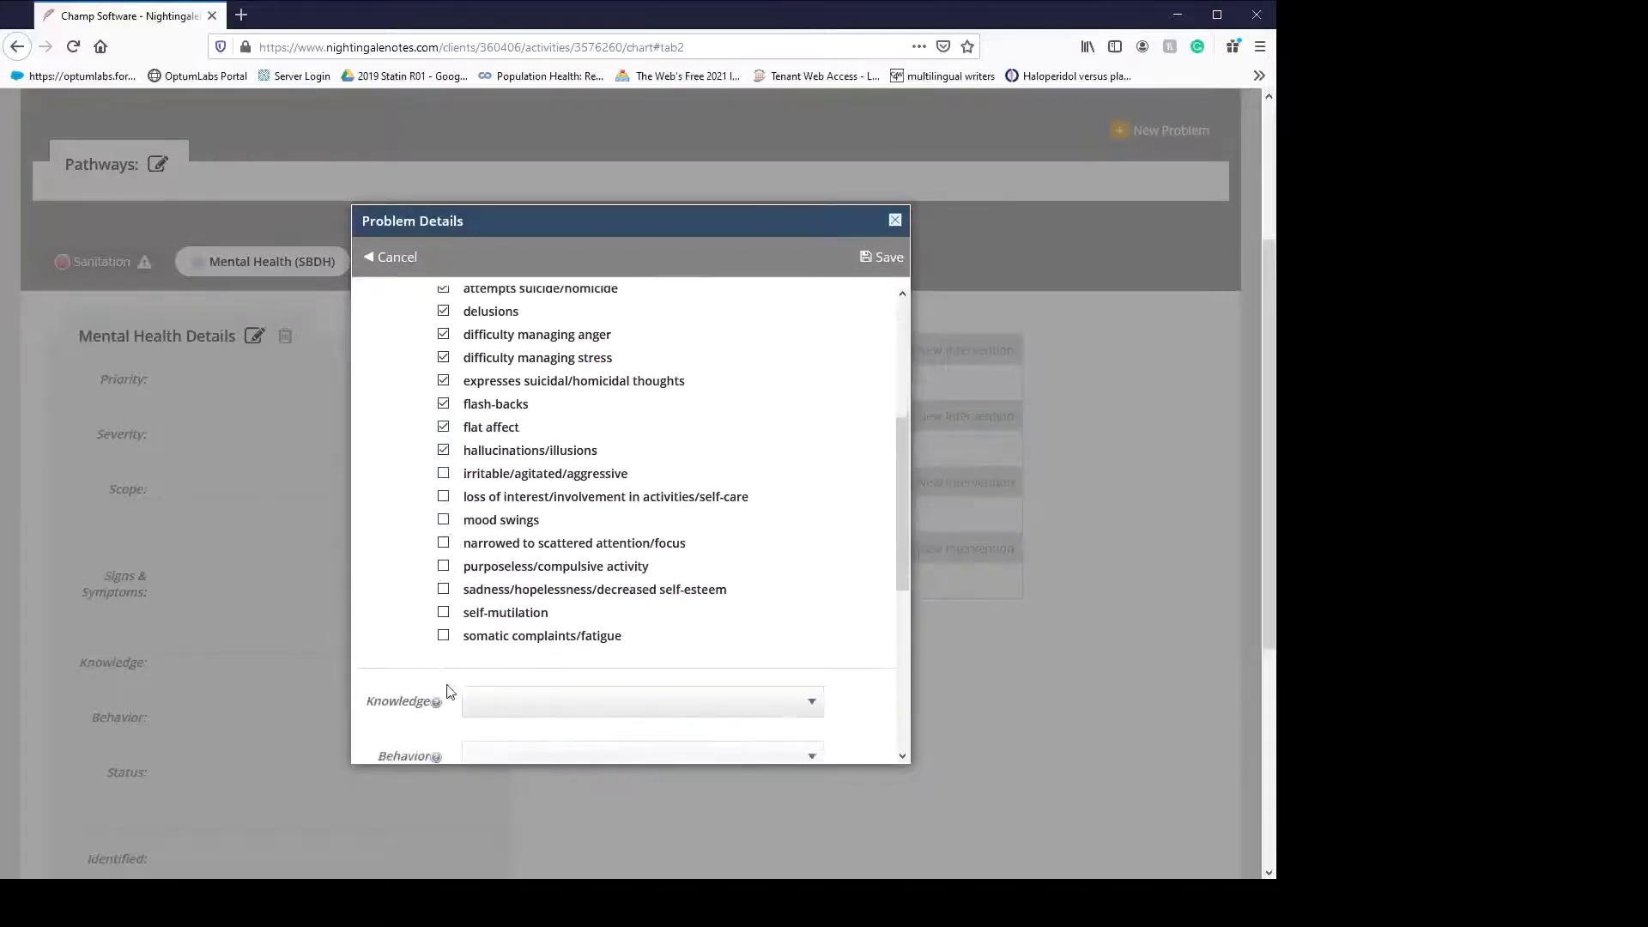
pyautogui.click(443, 635)
pyautogui.click(443, 612)
pyautogui.click(443, 588)
pyautogui.click(443, 565)
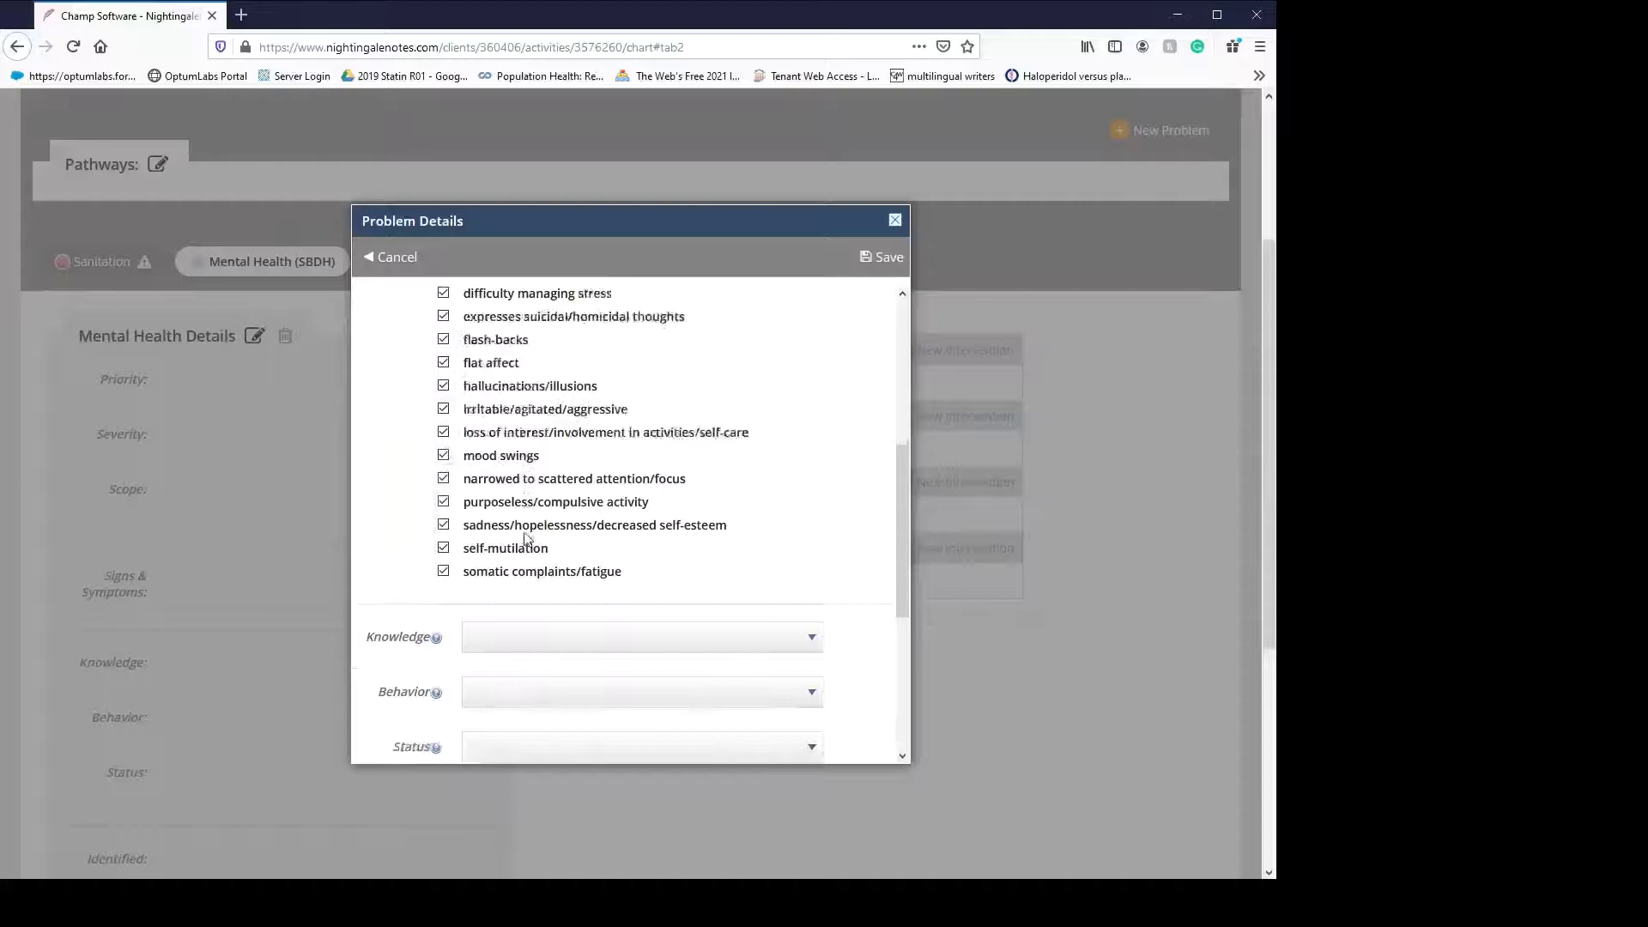
# - Rate knowledge 1 - No knowledge, behavior 1 - Not appropriate, status 1 - Extreme, and save
pyautogui.scroll(-3, 527, 537)
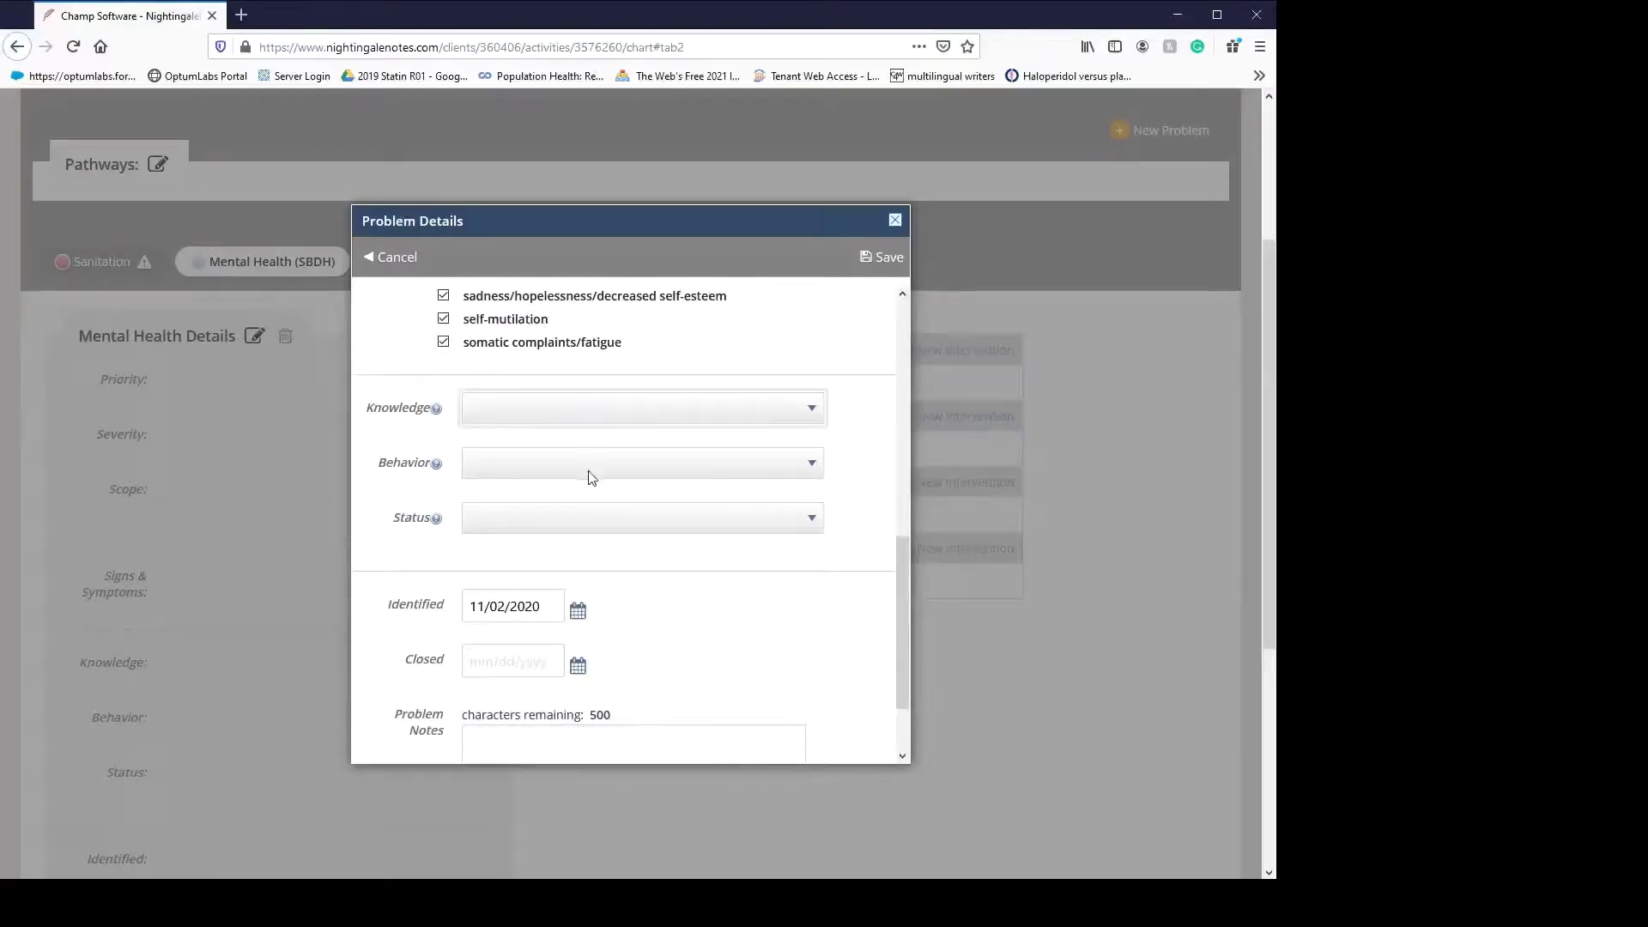
pyautogui.press('Down')
pyautogui.press('Tab')
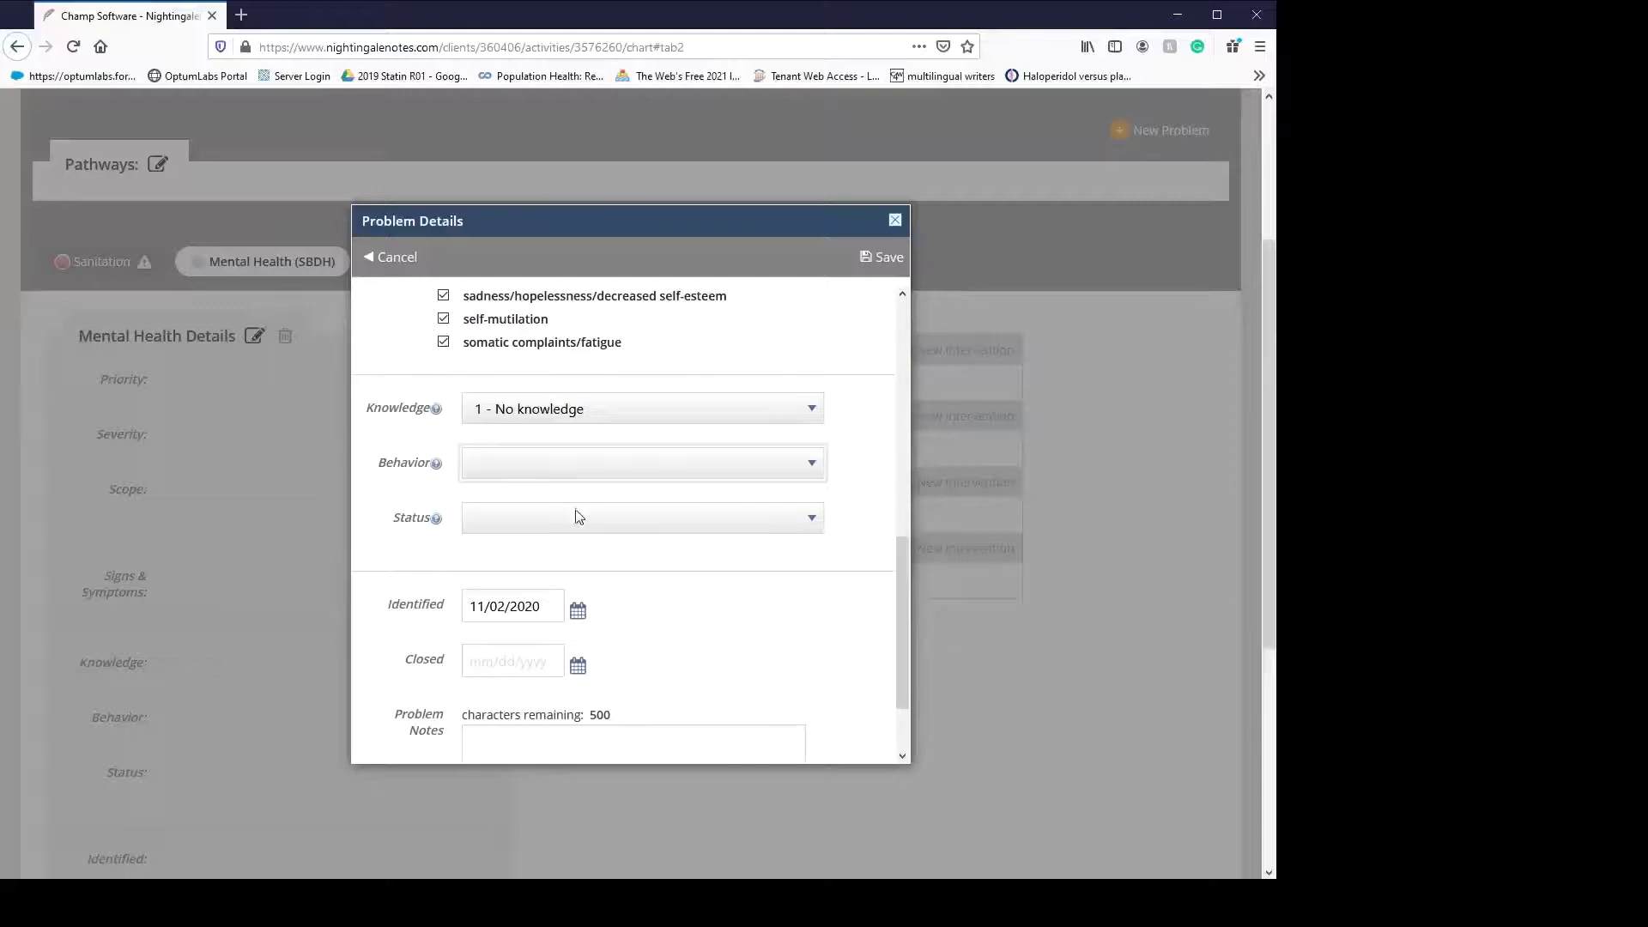
pyautogui.press('Down')
pyautogui.press('Tab')
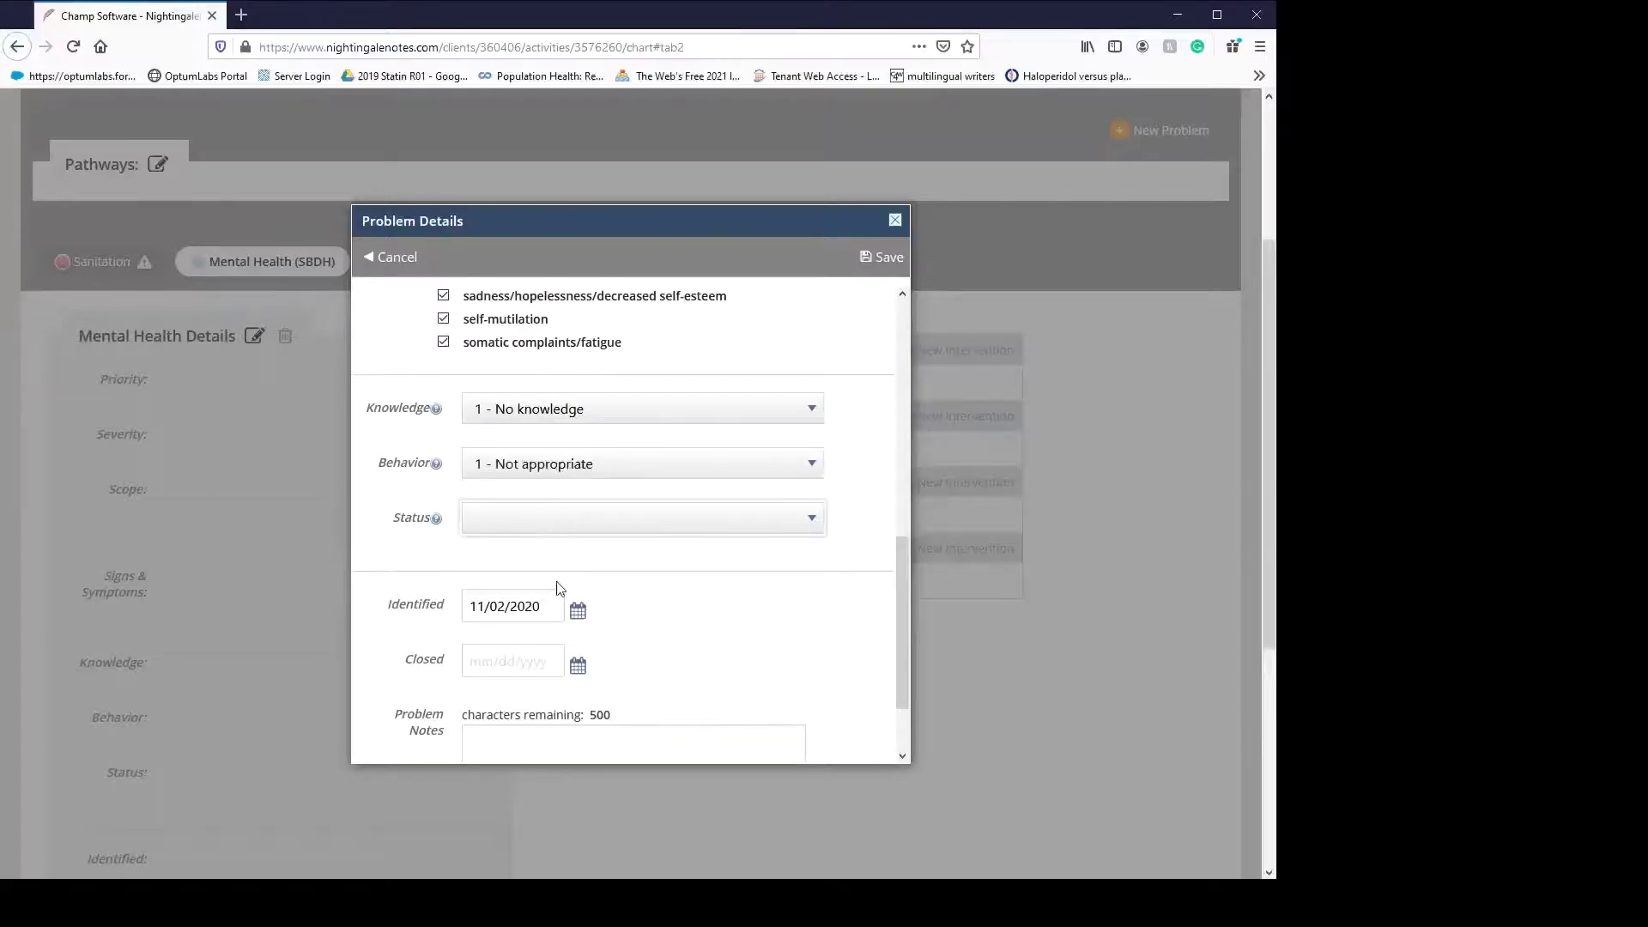
pyautogui.press('Down')
pyautogui.scroll(-2, 607, 578)
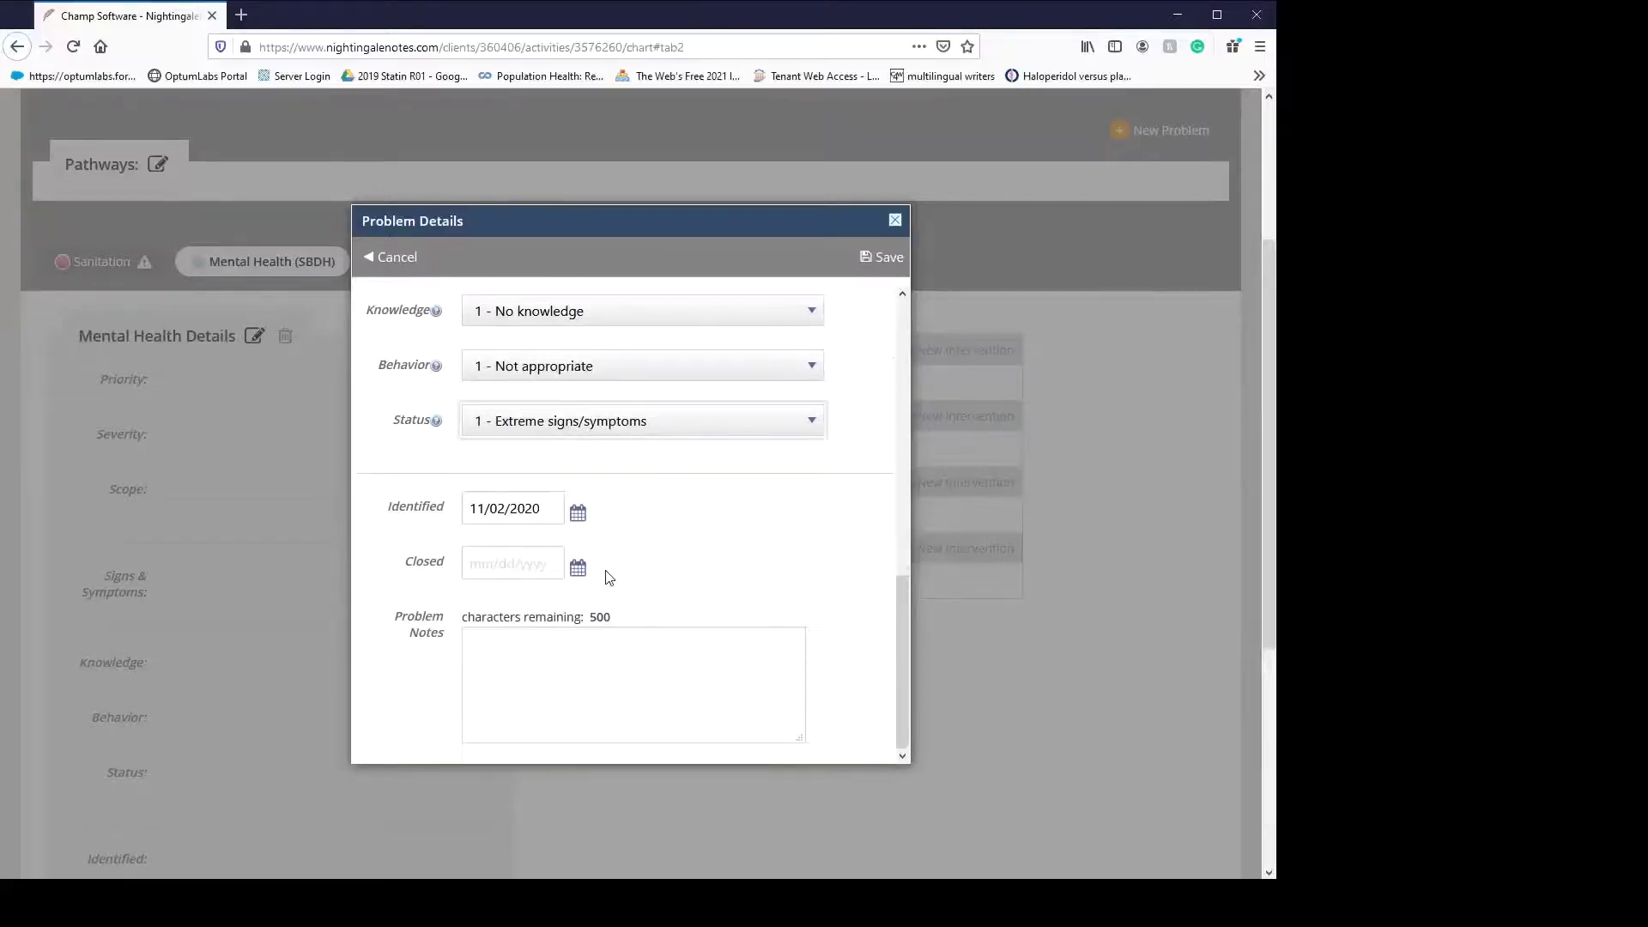
pyautogui.scroll(10, 645, 571)
pyautogui.click(882, 256)
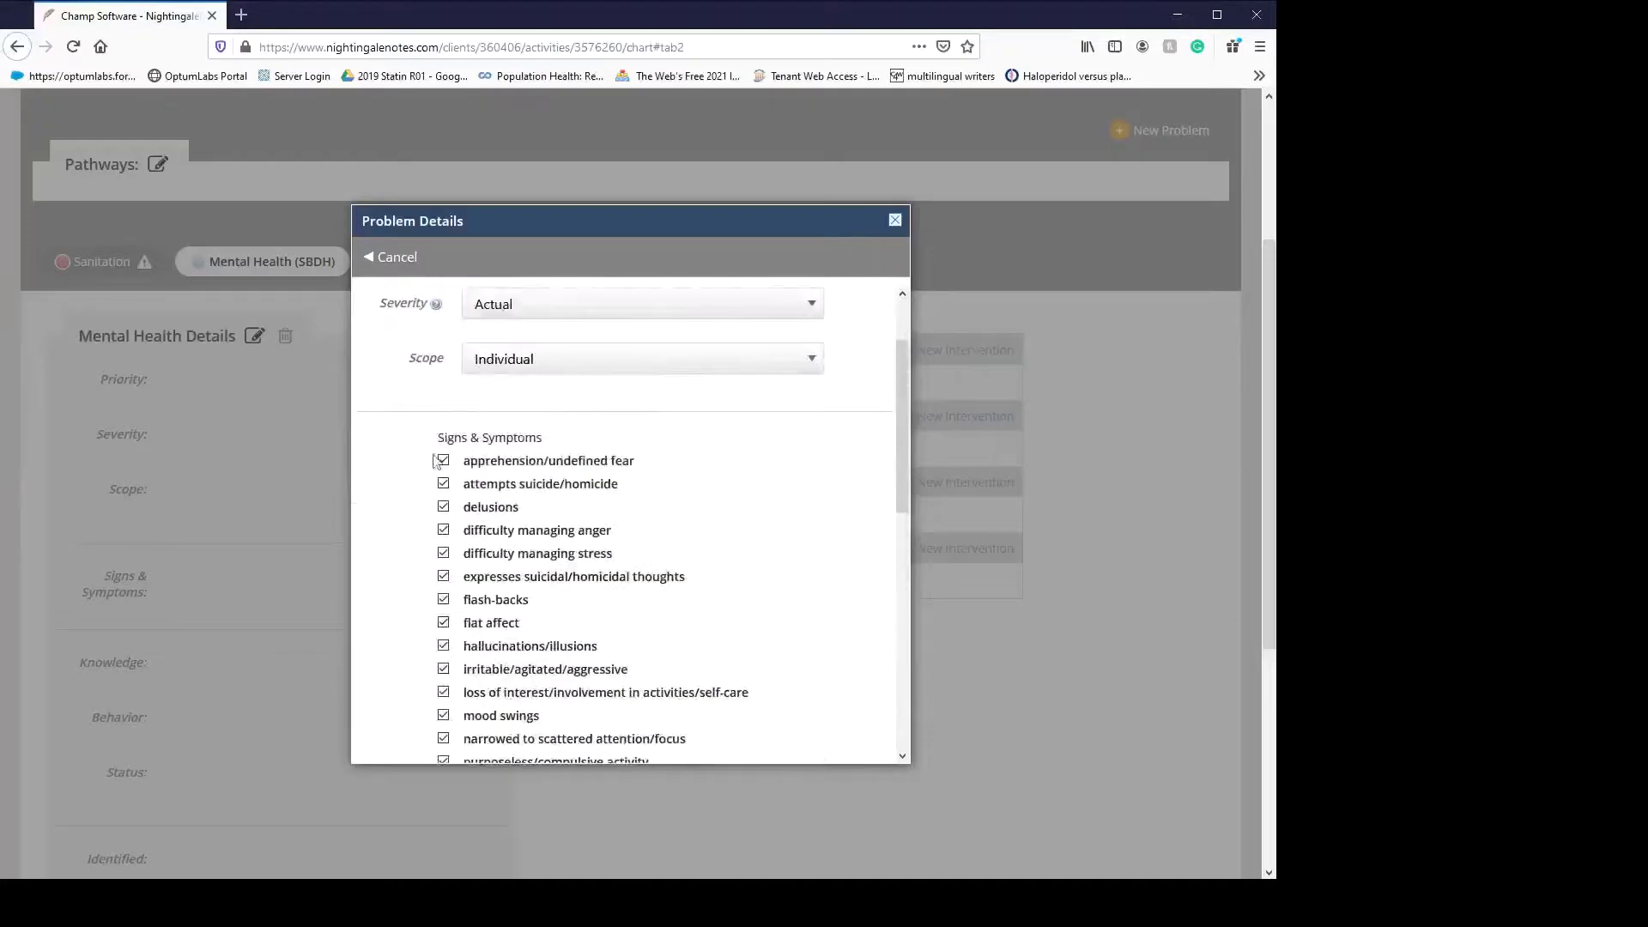
# - Add a Surveillance continuity of care intervention with the coordination among providers guide
pyautogui.scroll(-4, 499, 695)
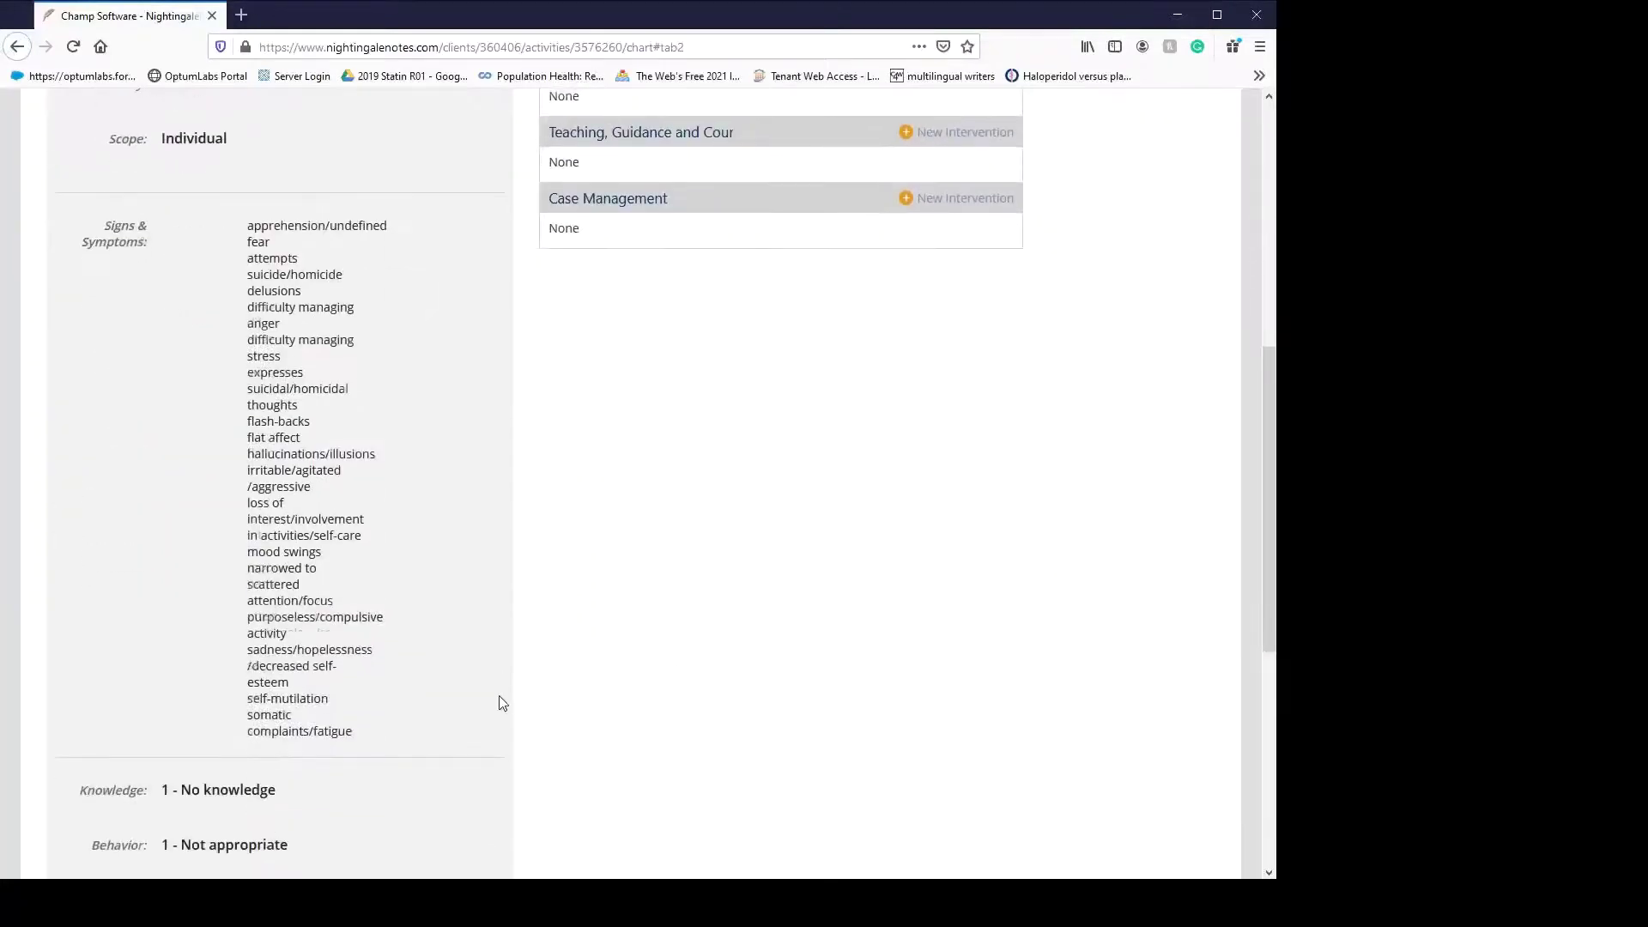
pyautogui.scroll(6, 498, 695)
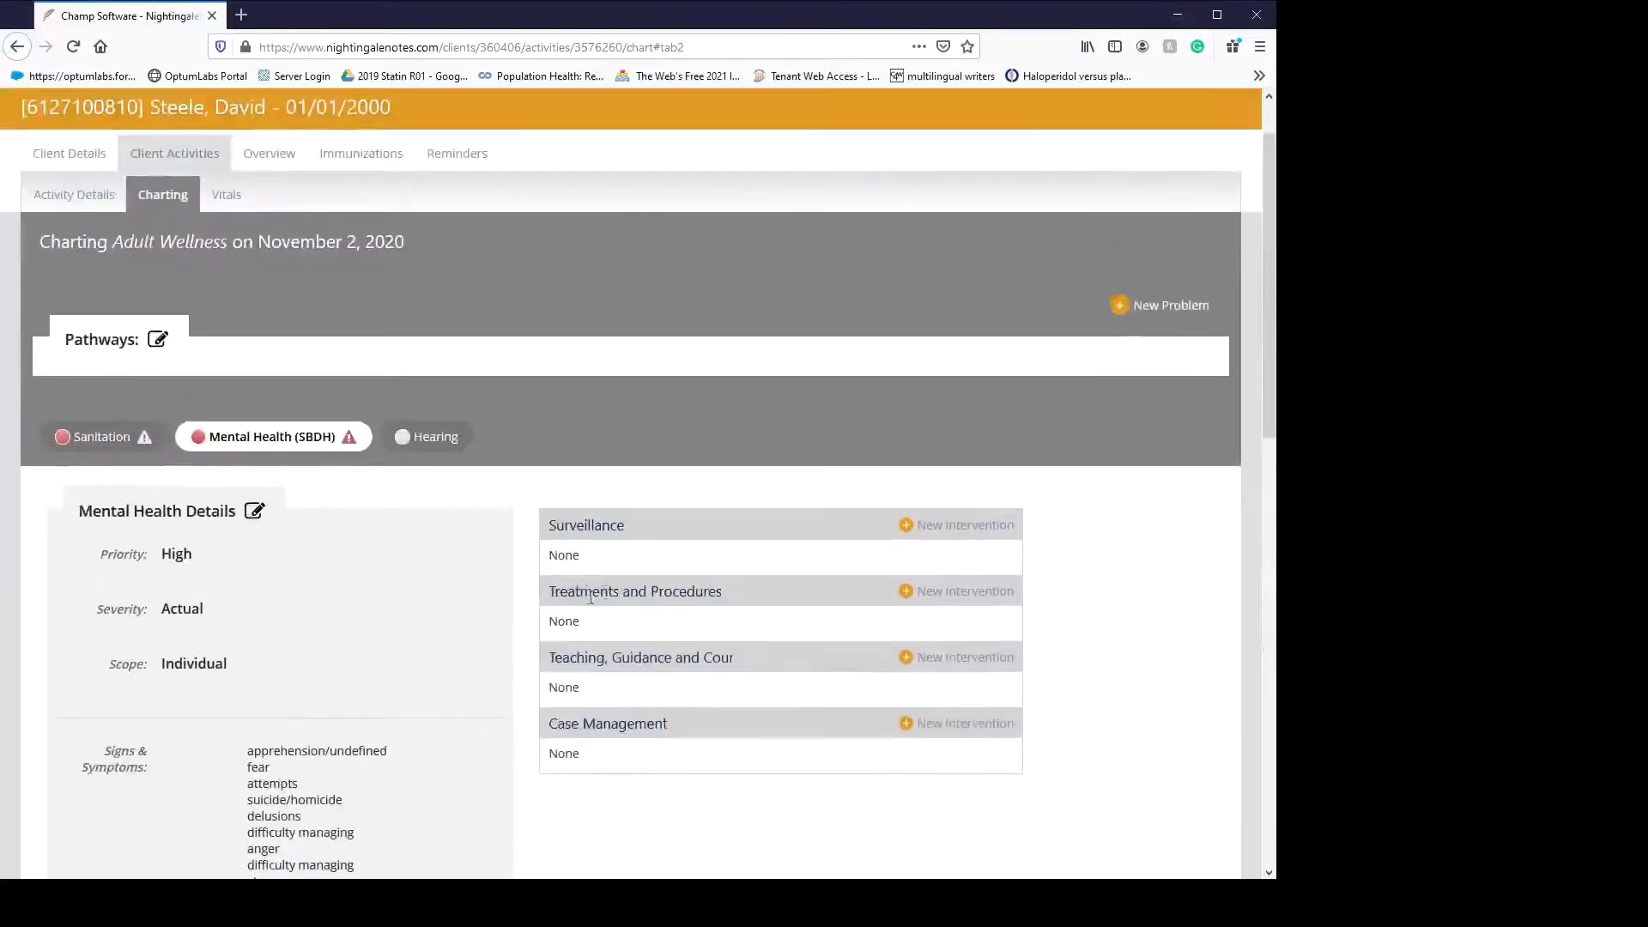
pyautogui.click(960, 525)
pyautogui.click(575, 410)
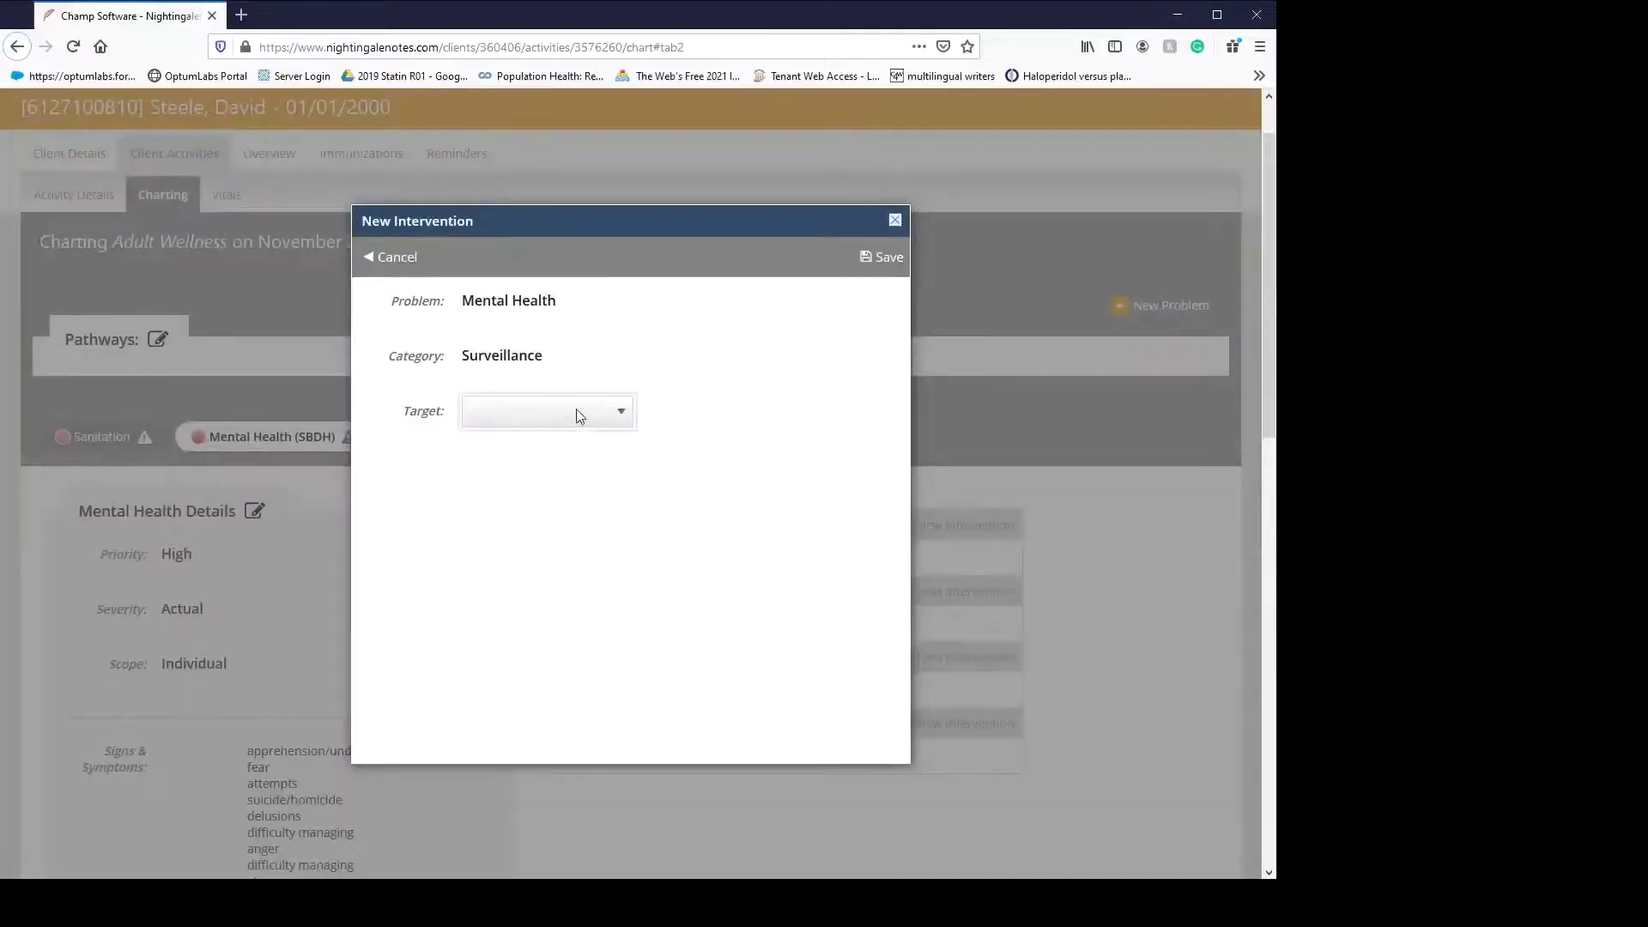
pyautogui.click(543, 534)
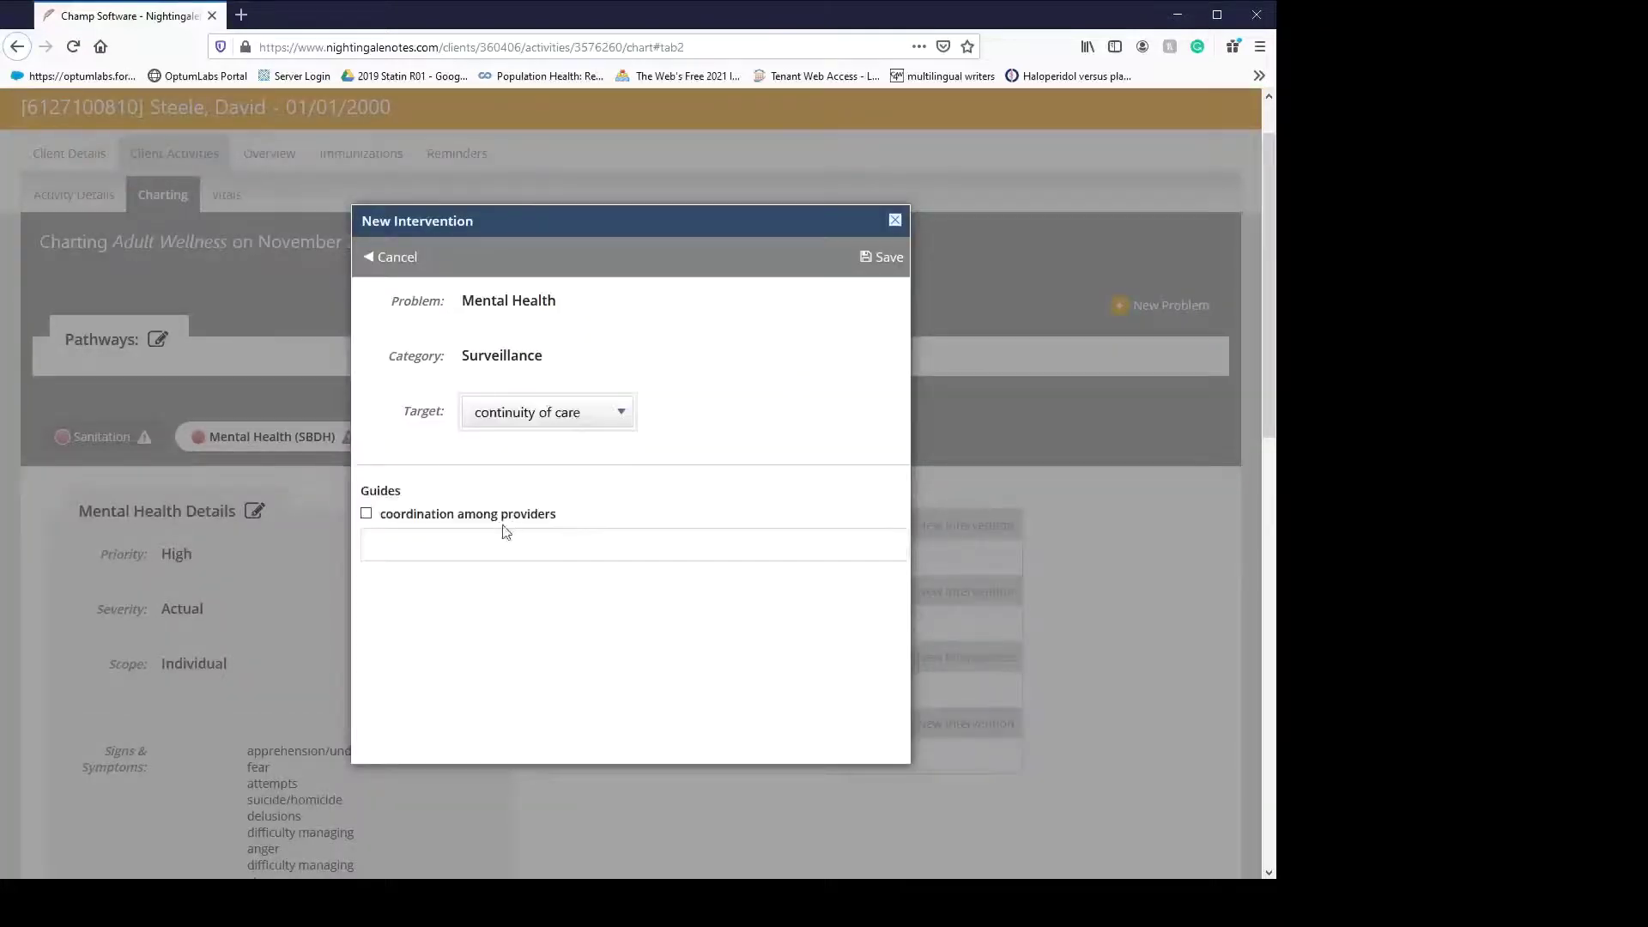
pyautogui.click(366, 514)
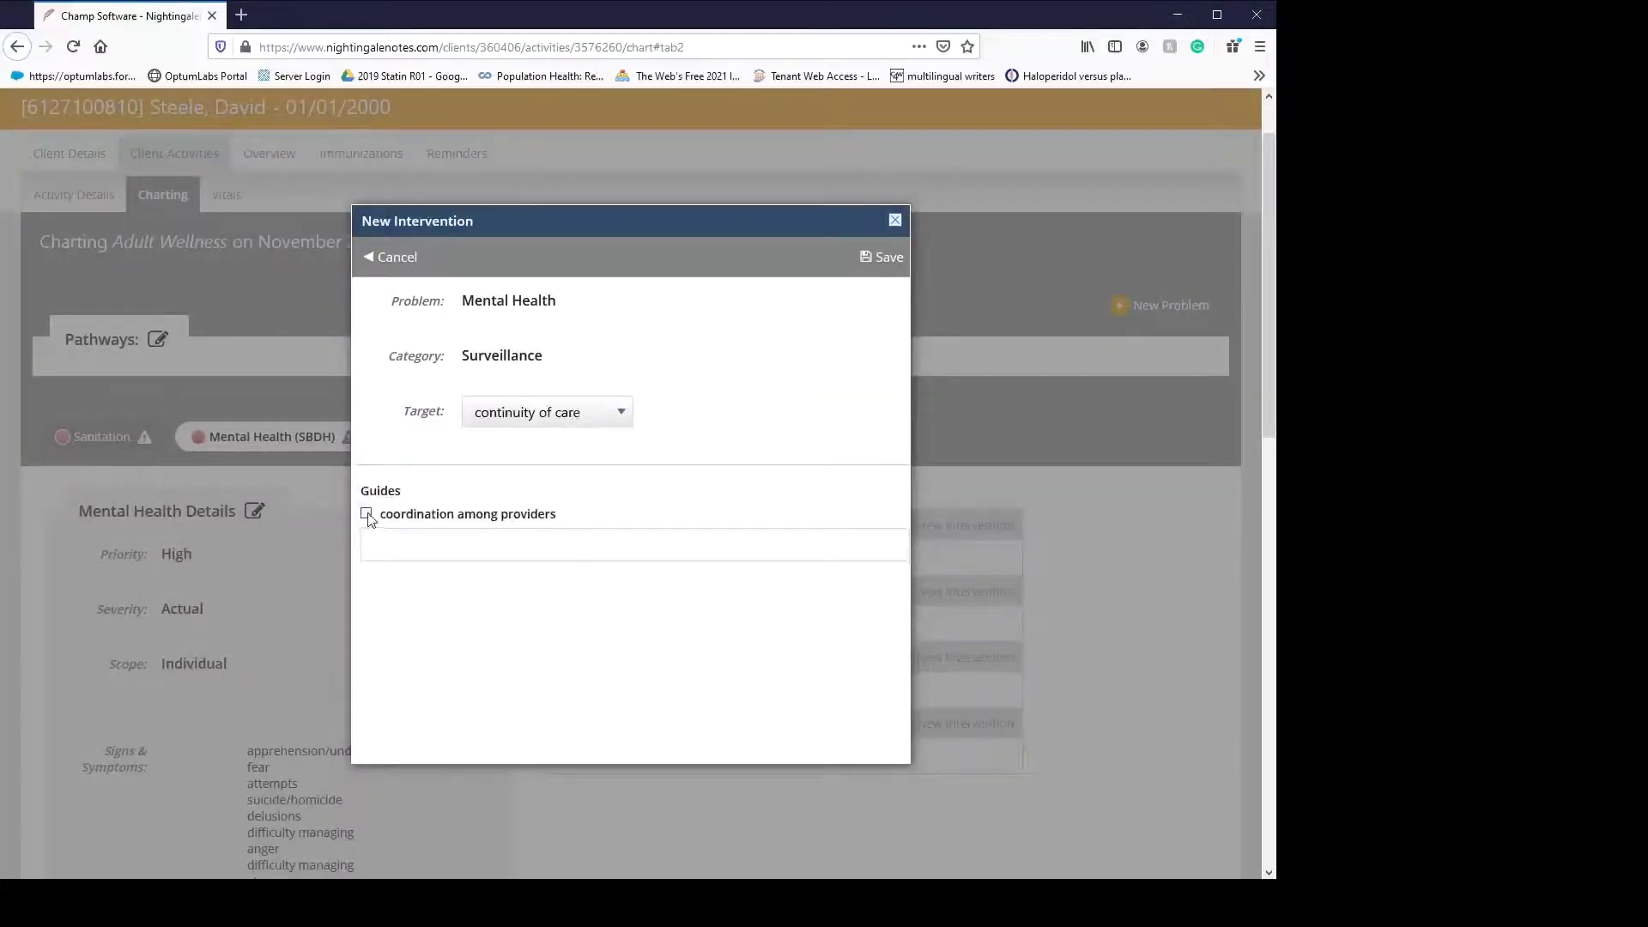
pyautogui.click(882, 257)
# - Add a Treatments and Procedures specimen collection intervention with the blood guide
pyautogui.click(943, 627)
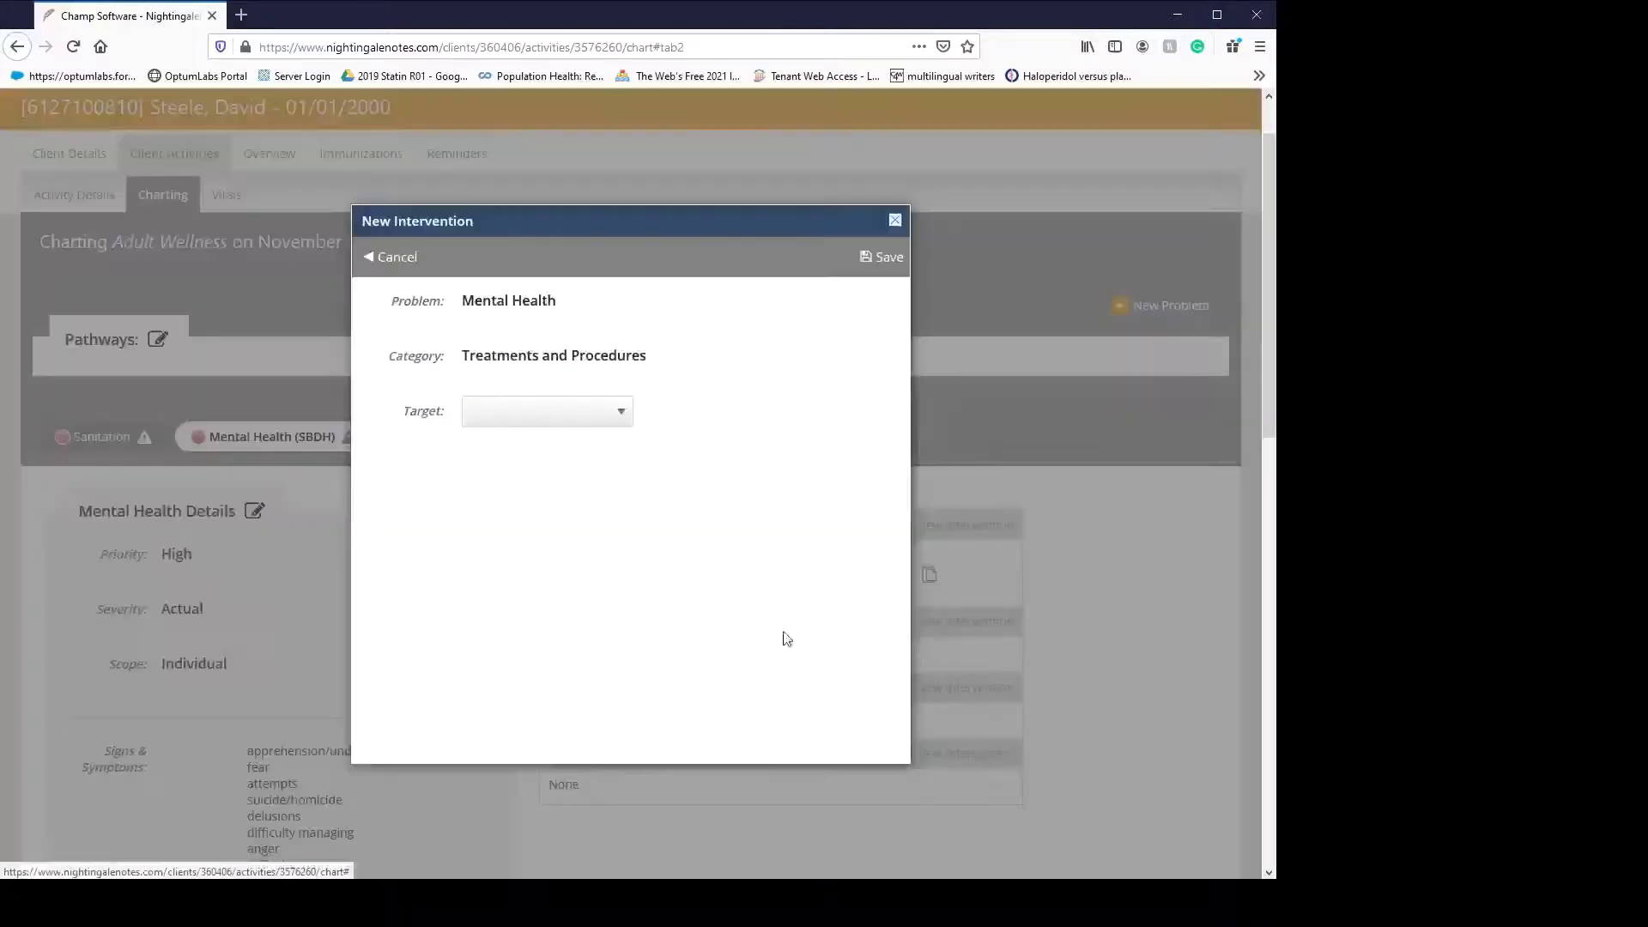
pyautogui.click(578, 411)
pyautogui.click(576, 550)
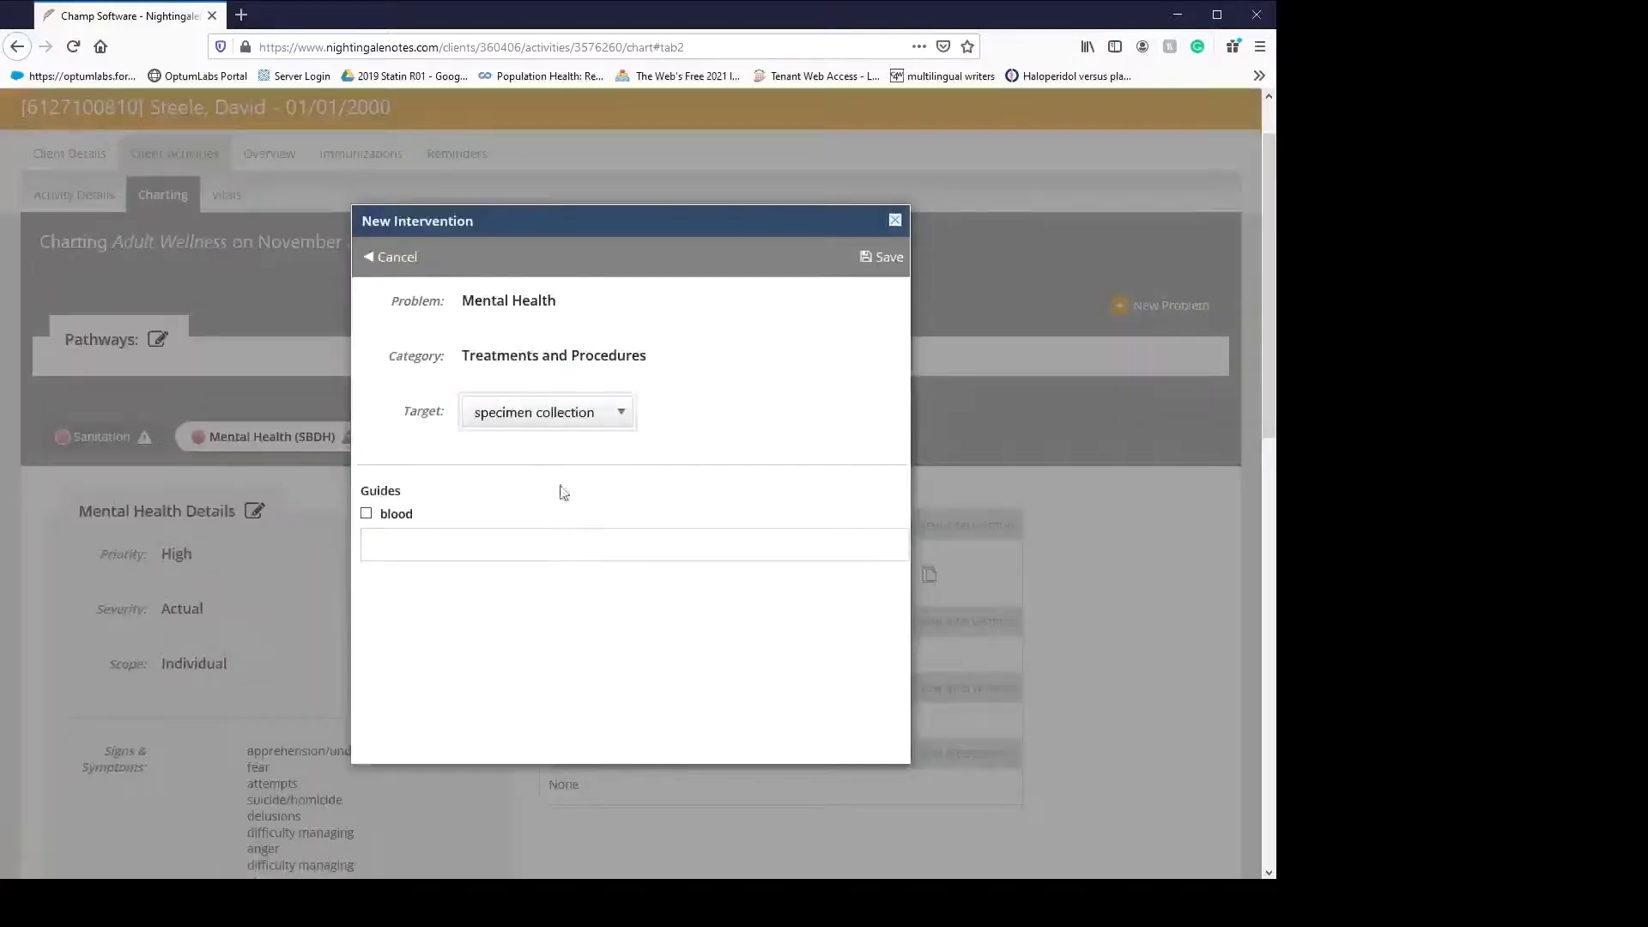
pyautogui.click(367, 514)
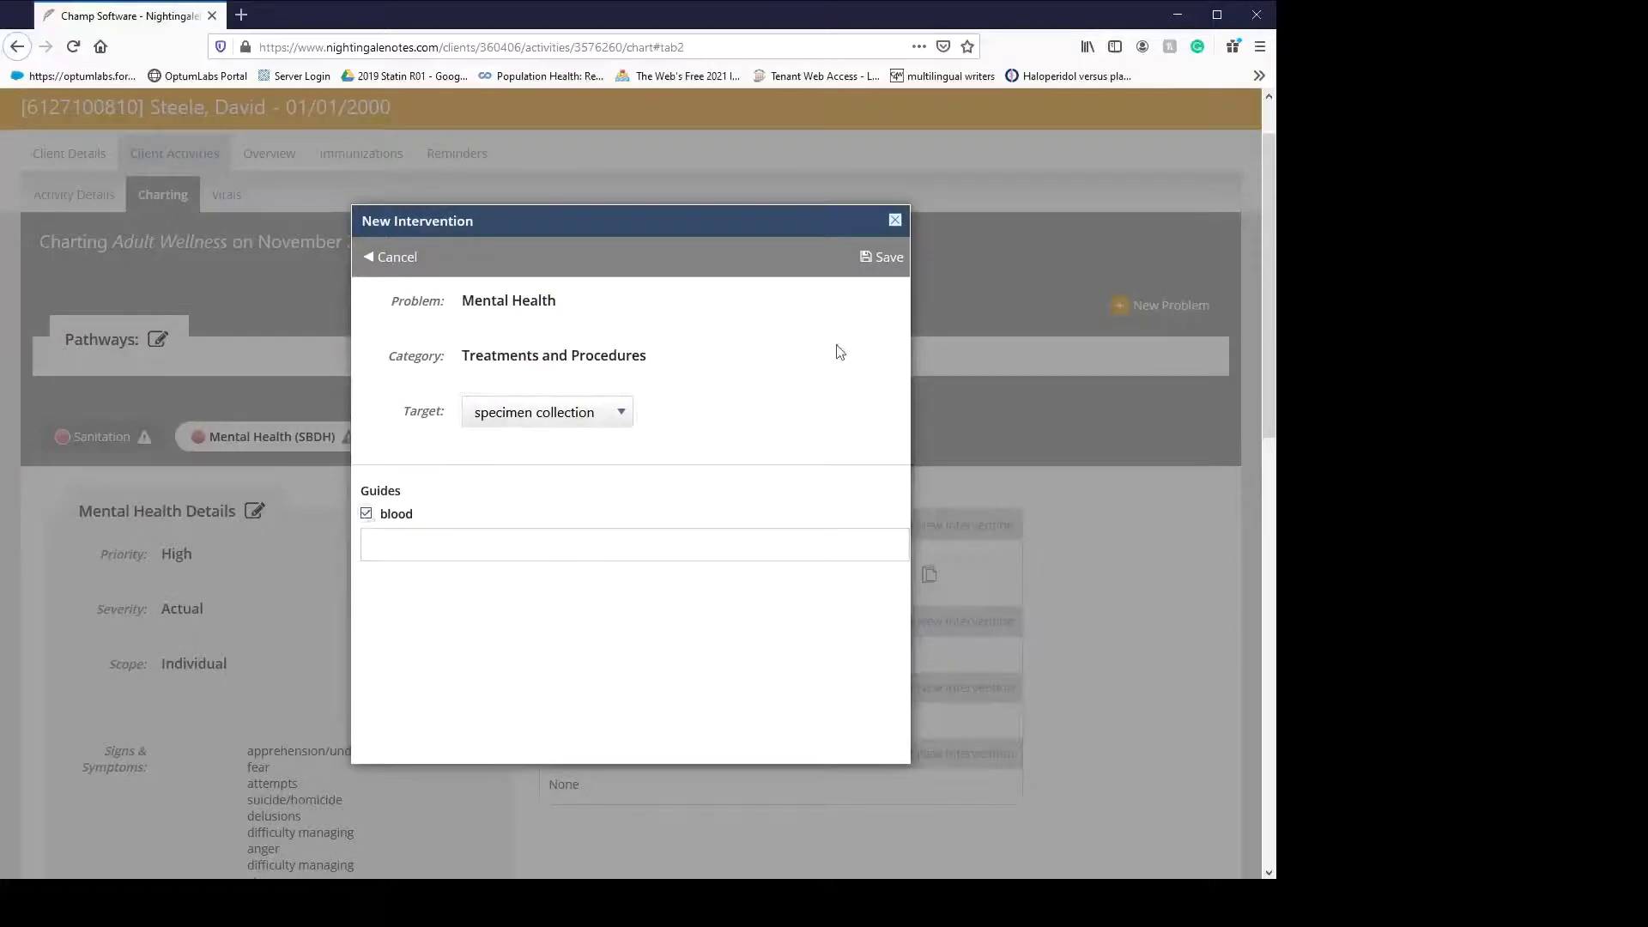
pyautogui.click(882, 258)
# - Add a Teaching, Guidance and Counseling communication intervention with the steps to obtain services guide
pyautogui.scroll(-3, 1012, 571)
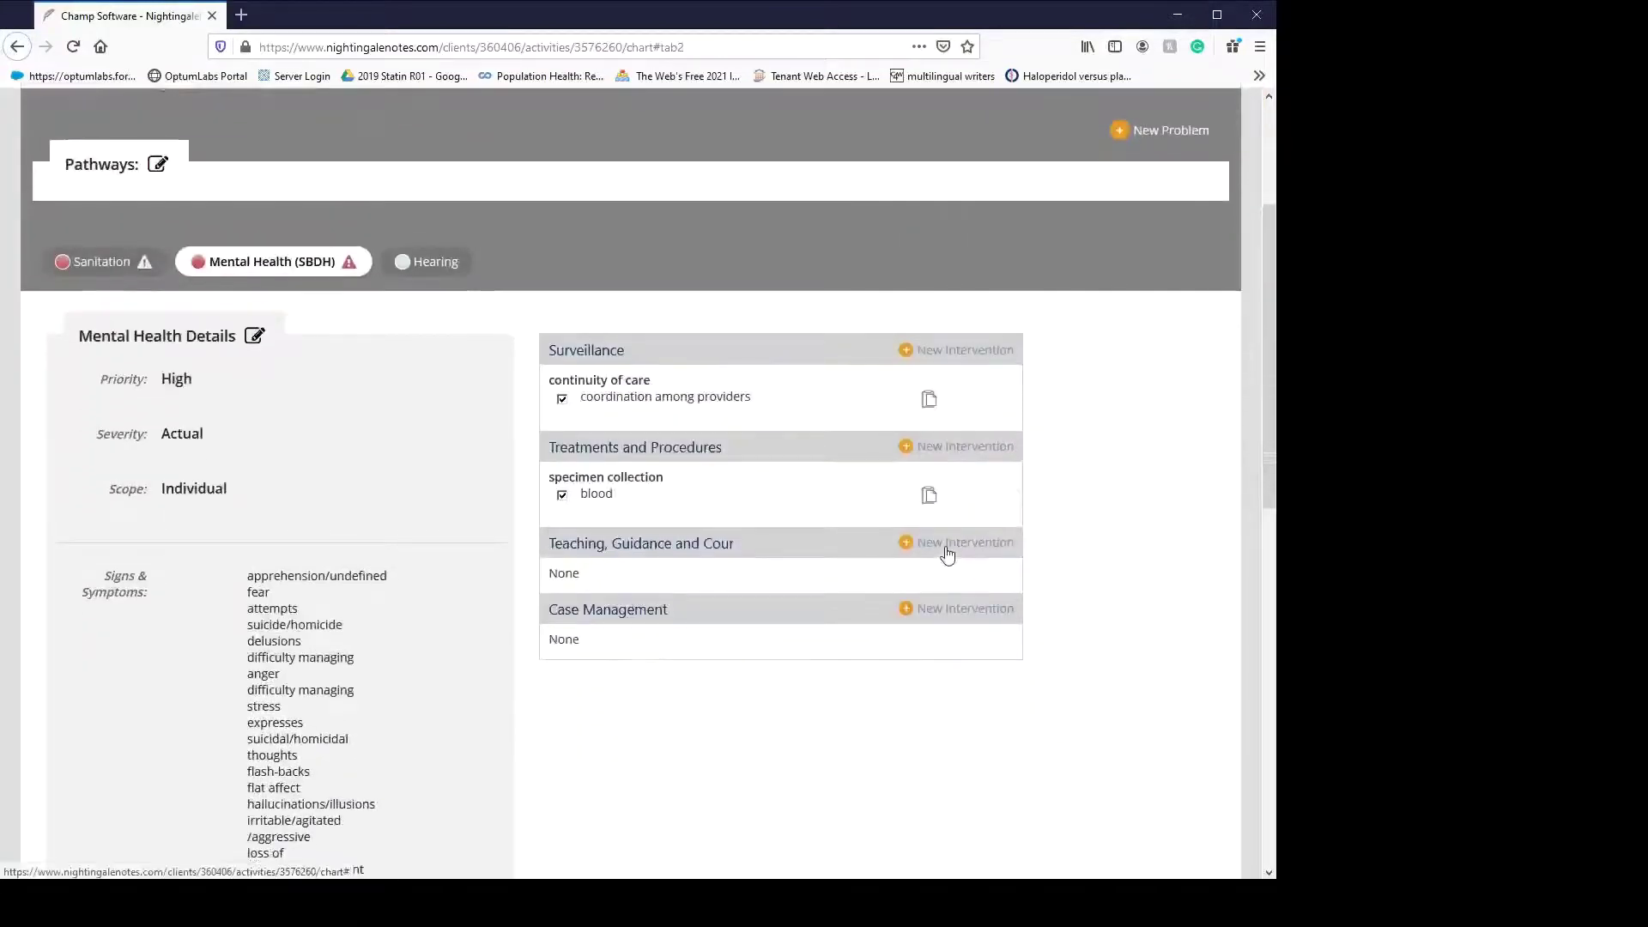
pyautogui.click(944, 544)
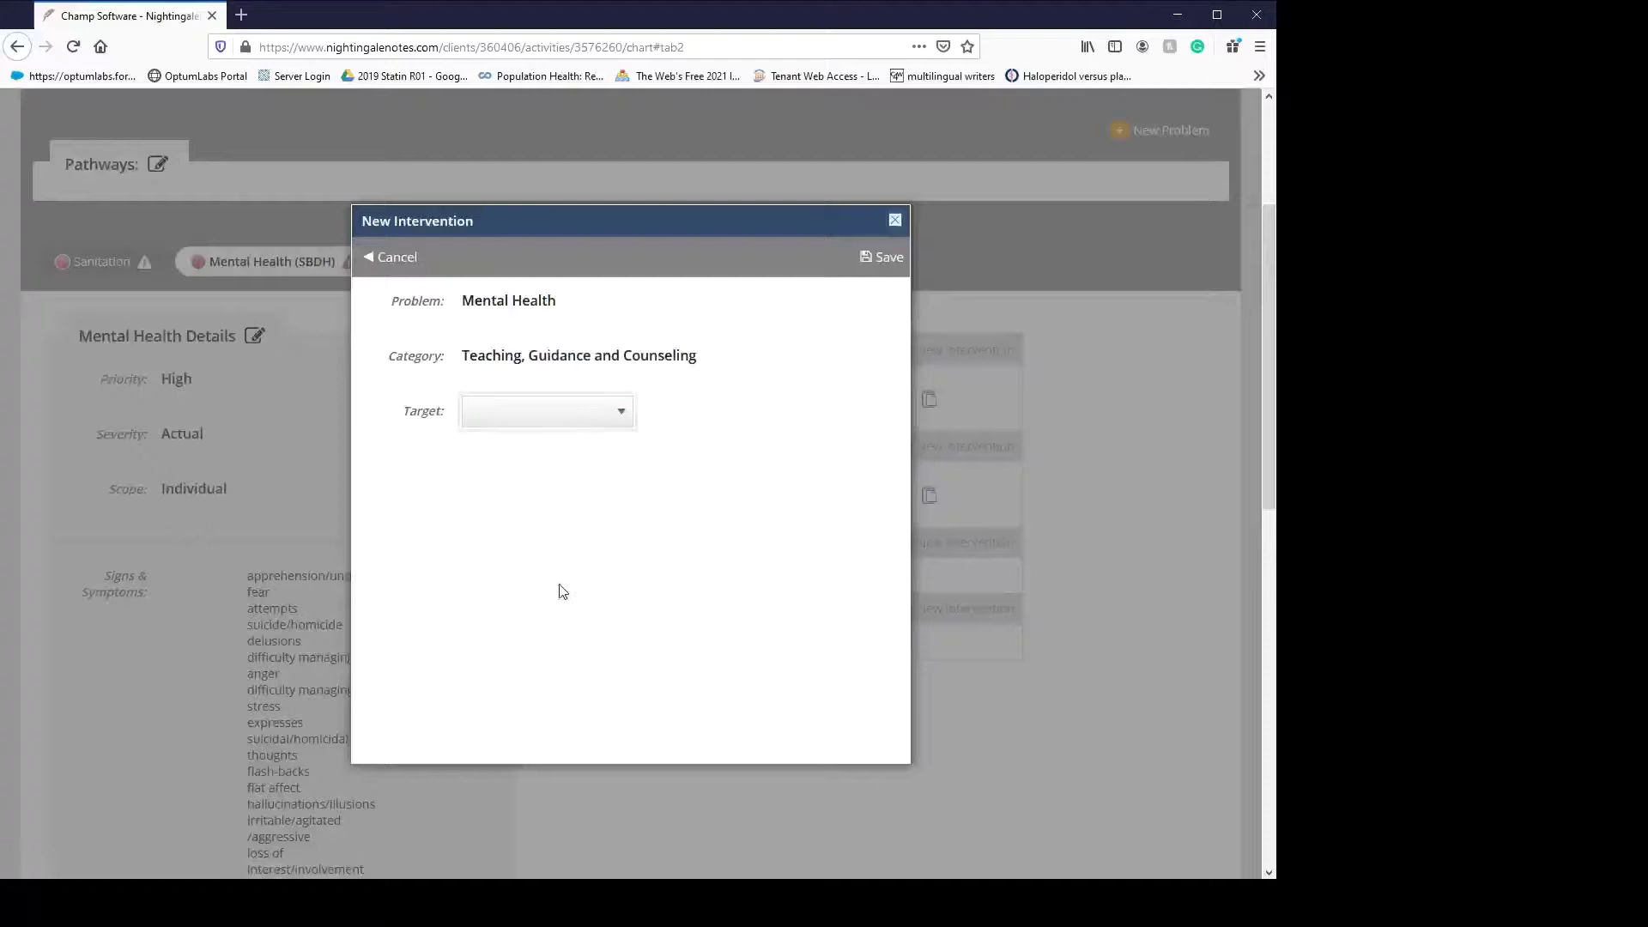
pyautogui.click(586, 519)
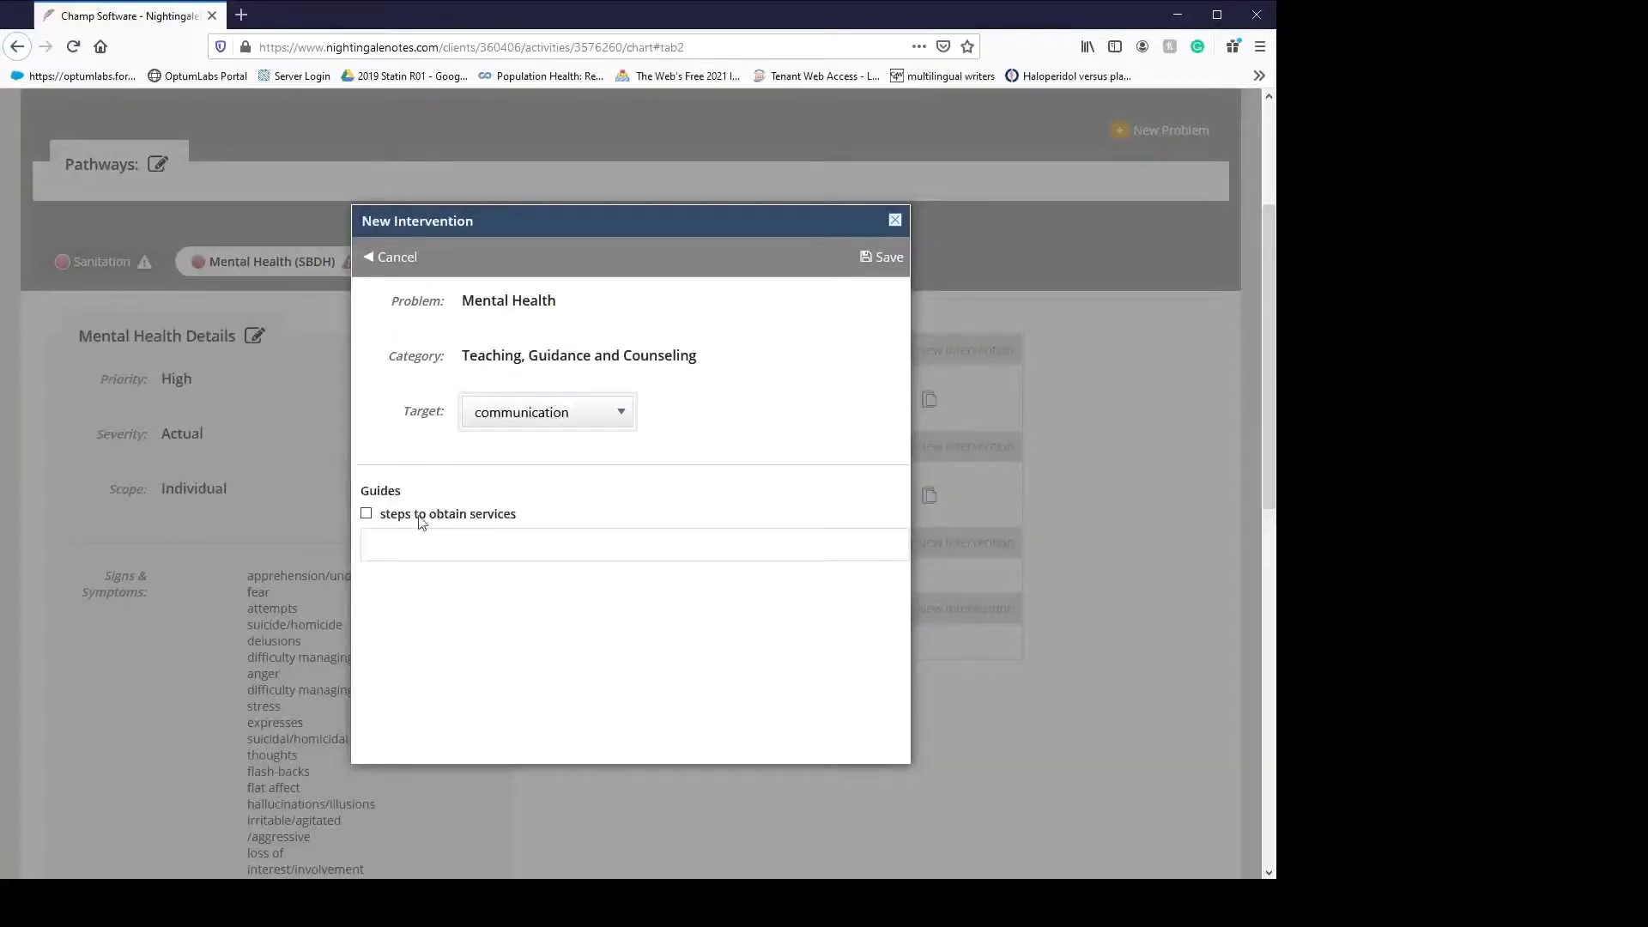
pyautogui.click(420, 517)
pyautogui.click(881, 258)
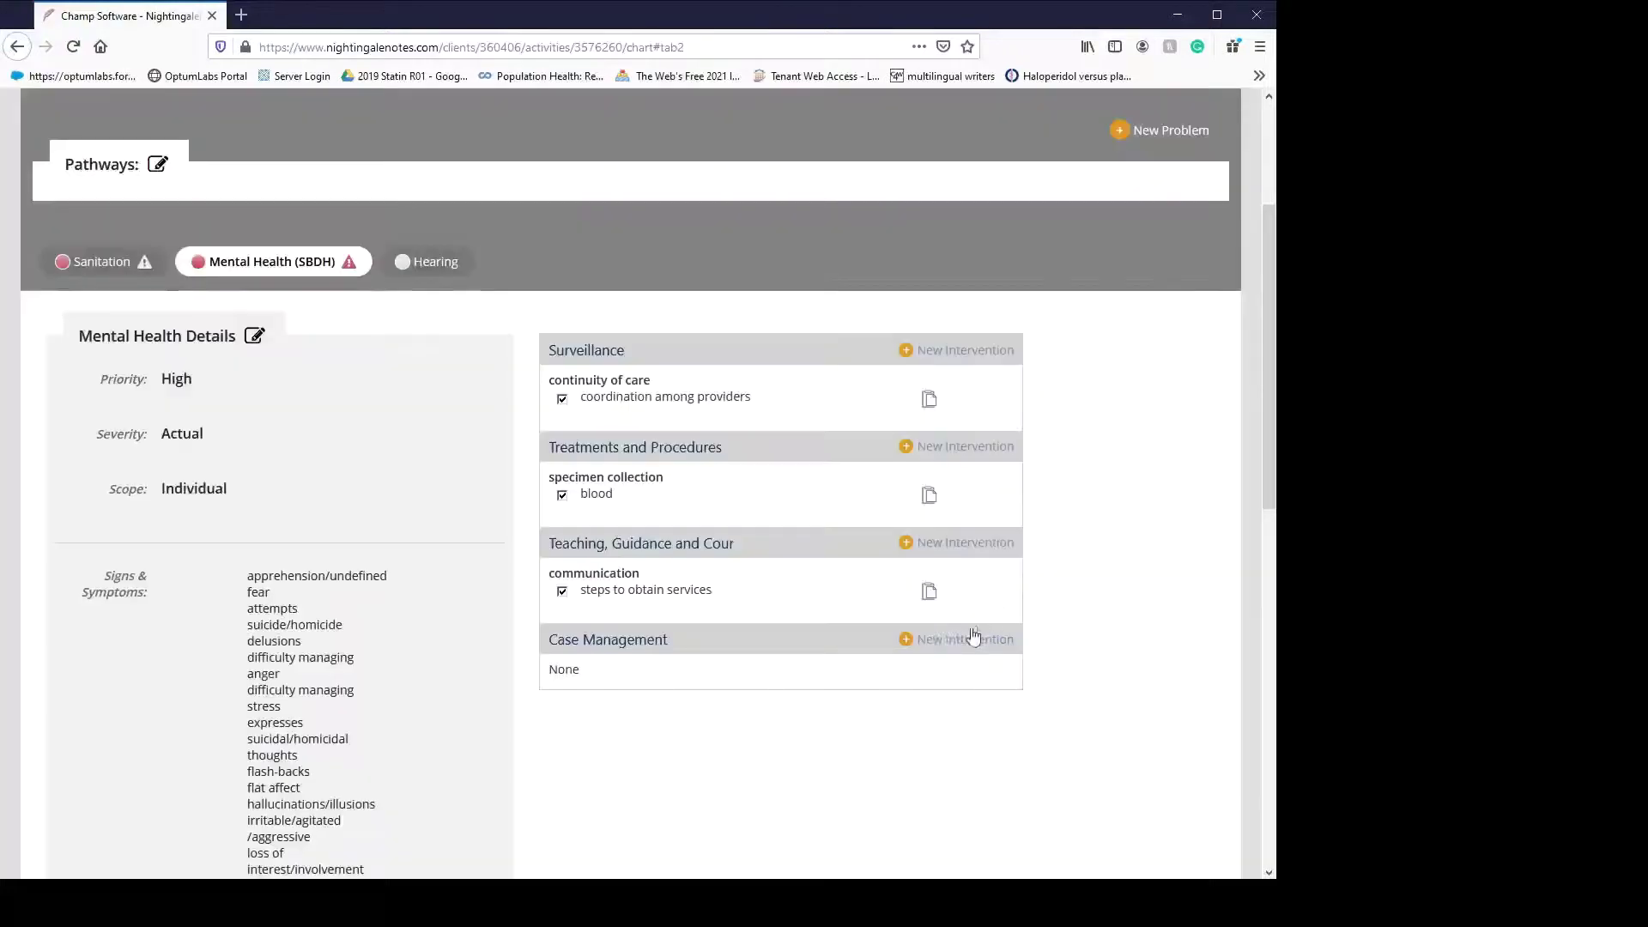
# - Add a Case Management intervention with the coordination among providers guide
pyautogui.click(919, 642)
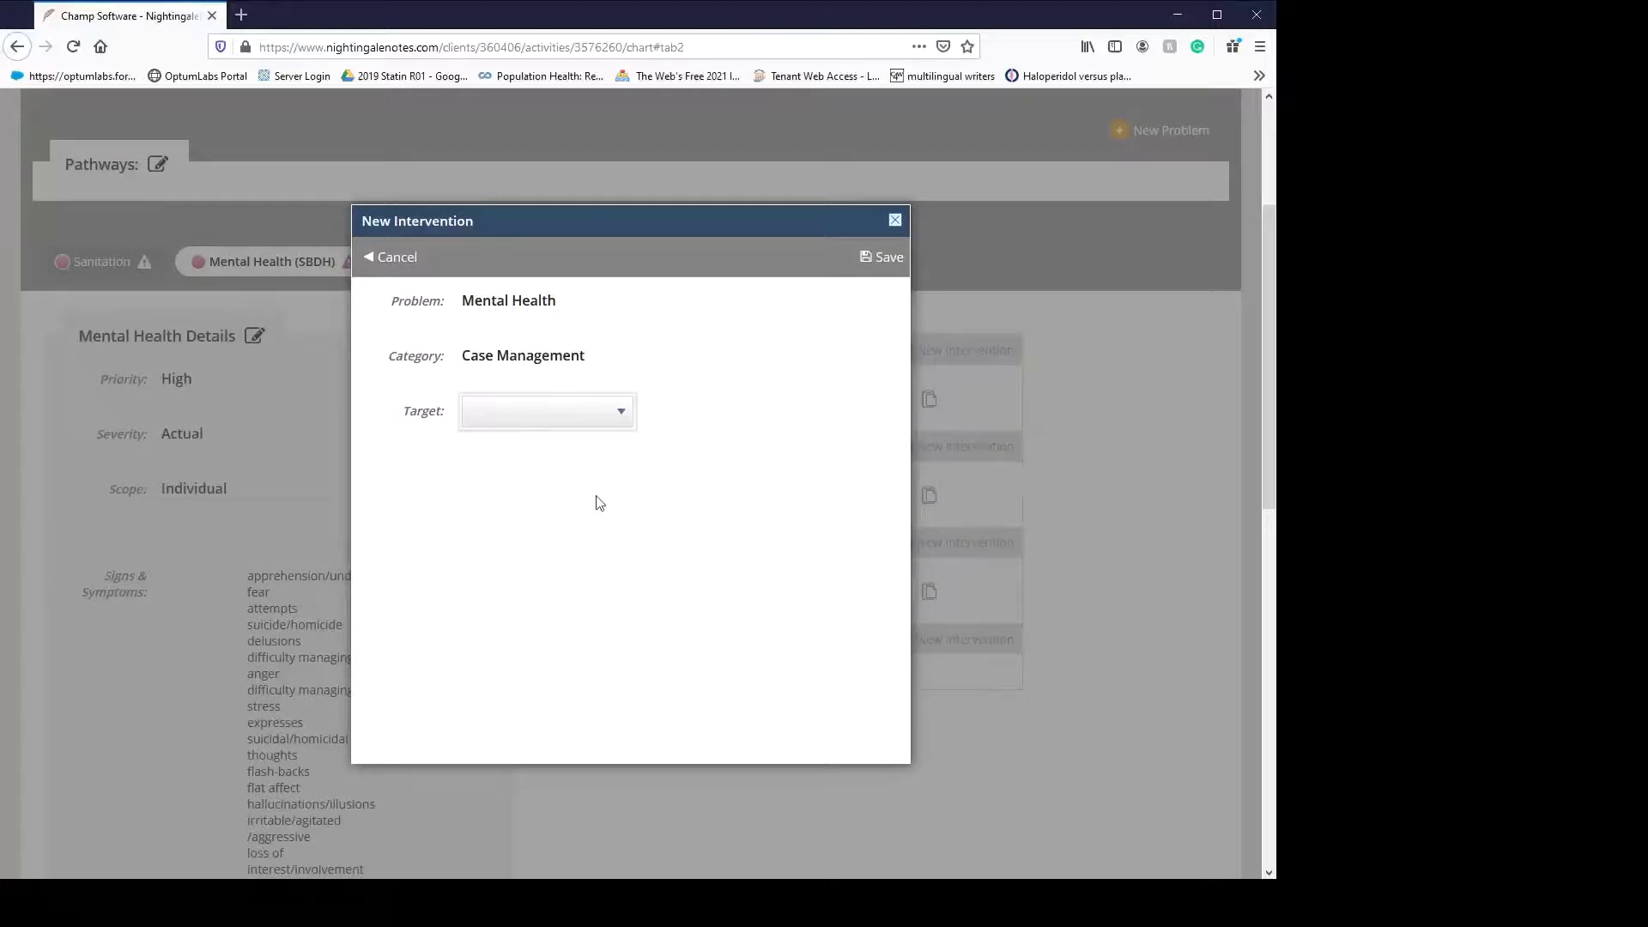
pyautogui.click(542, 515)
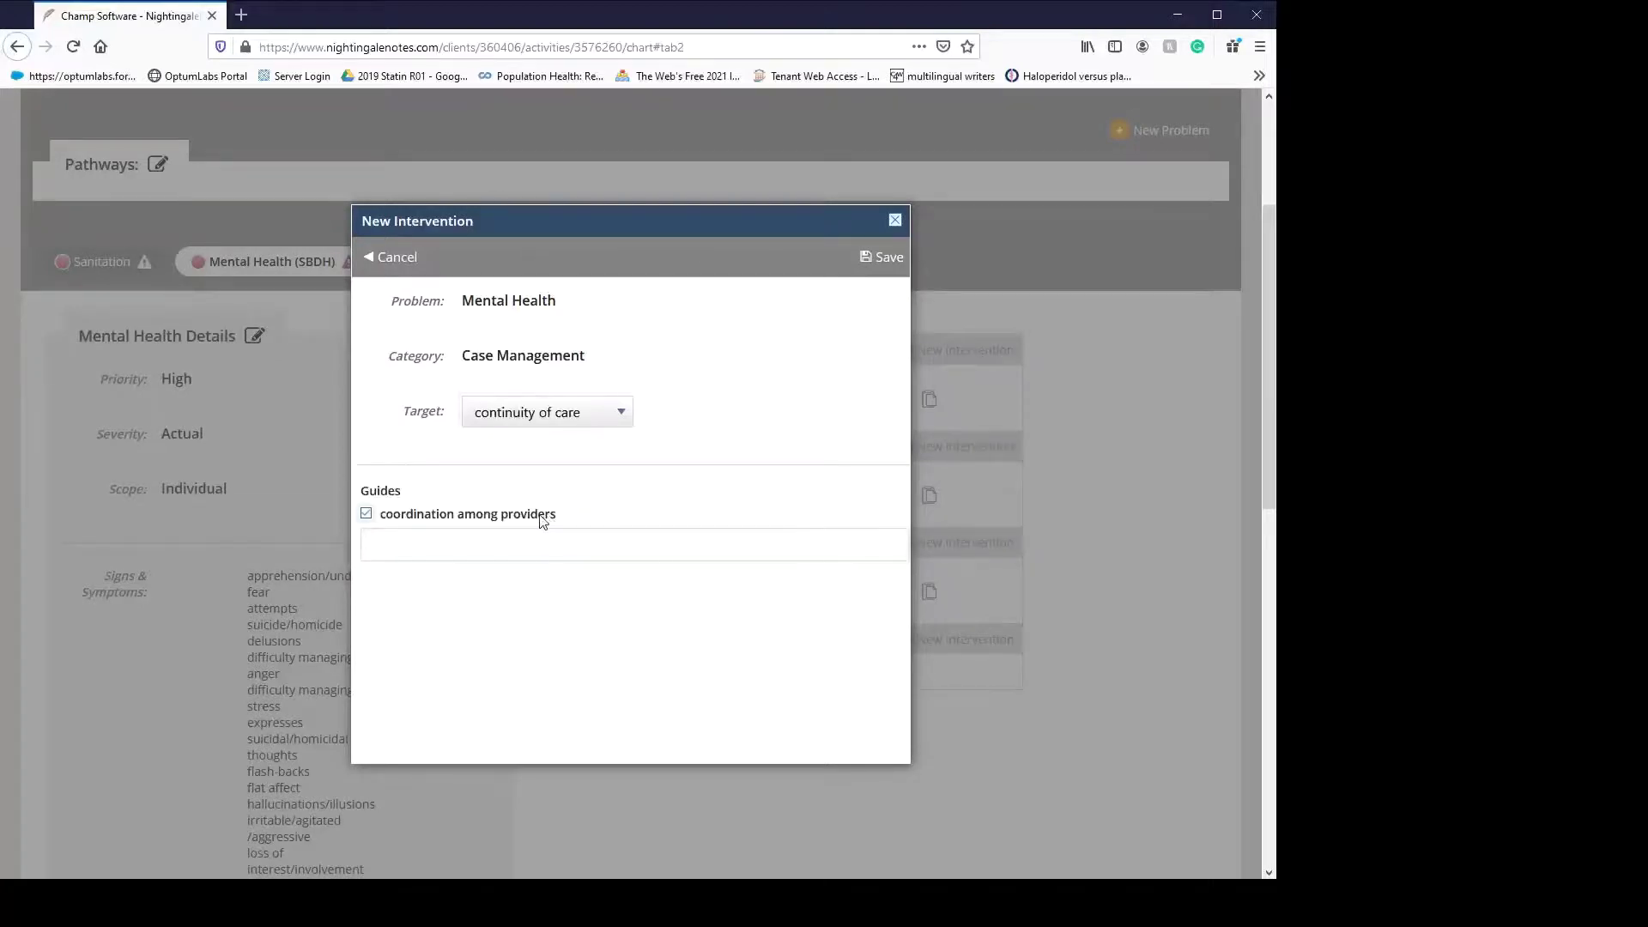
pyautogui.click(883, 260)
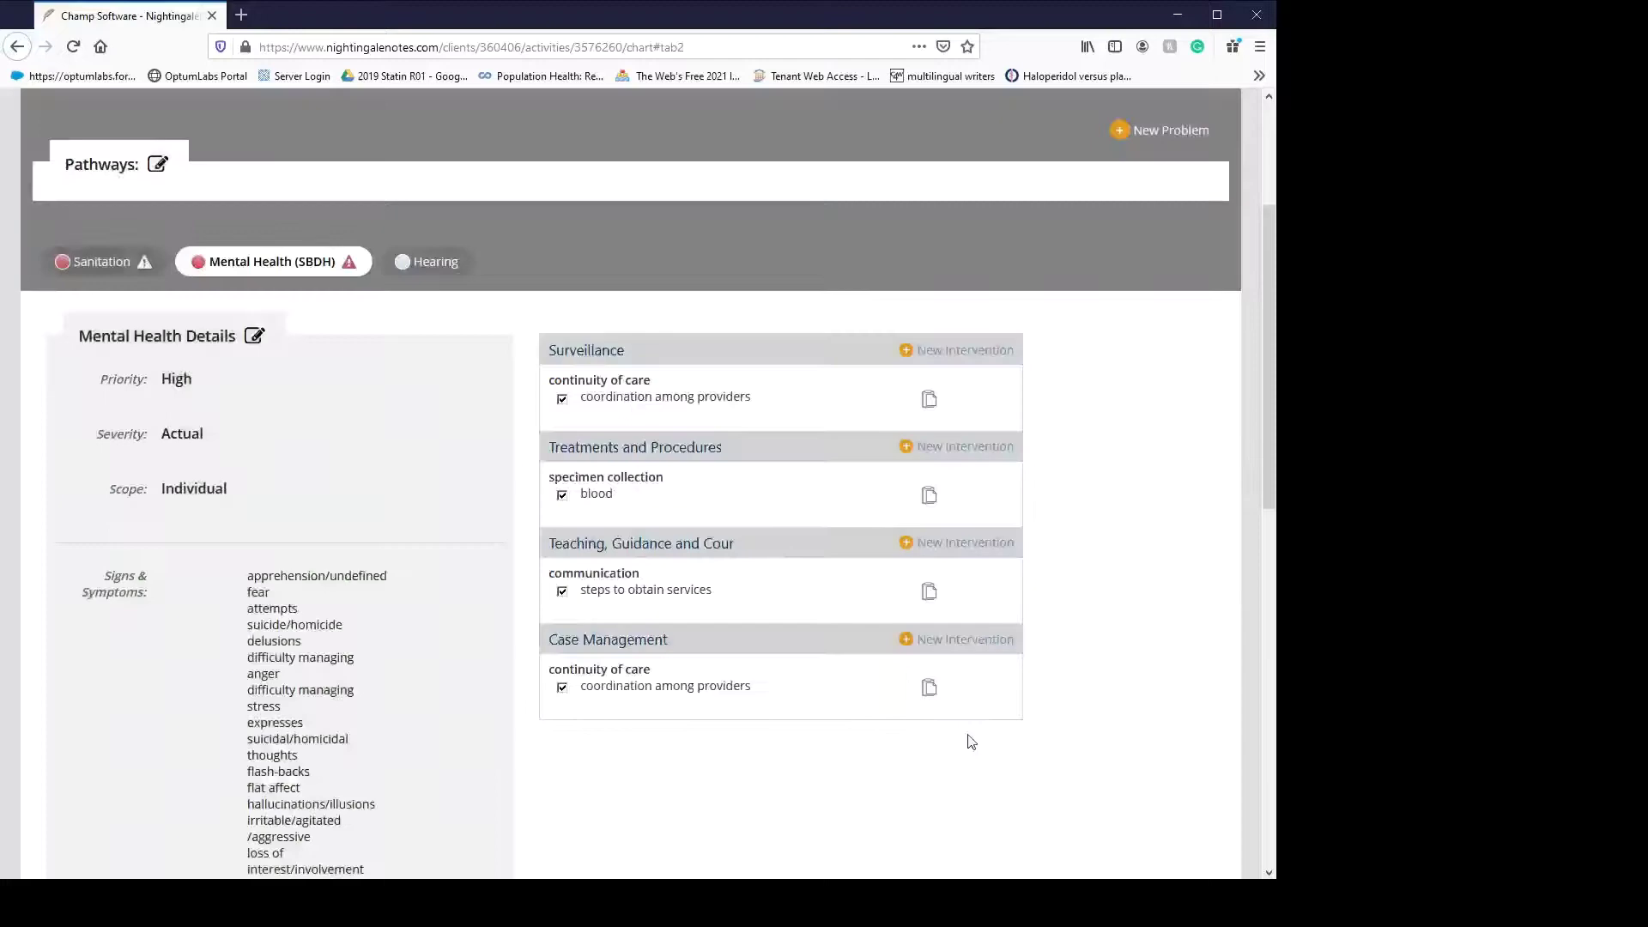
# - Bring up the Vitals entry form for this Adult Wellness visit
pyautogui.scroll(-15, 1103, 640)
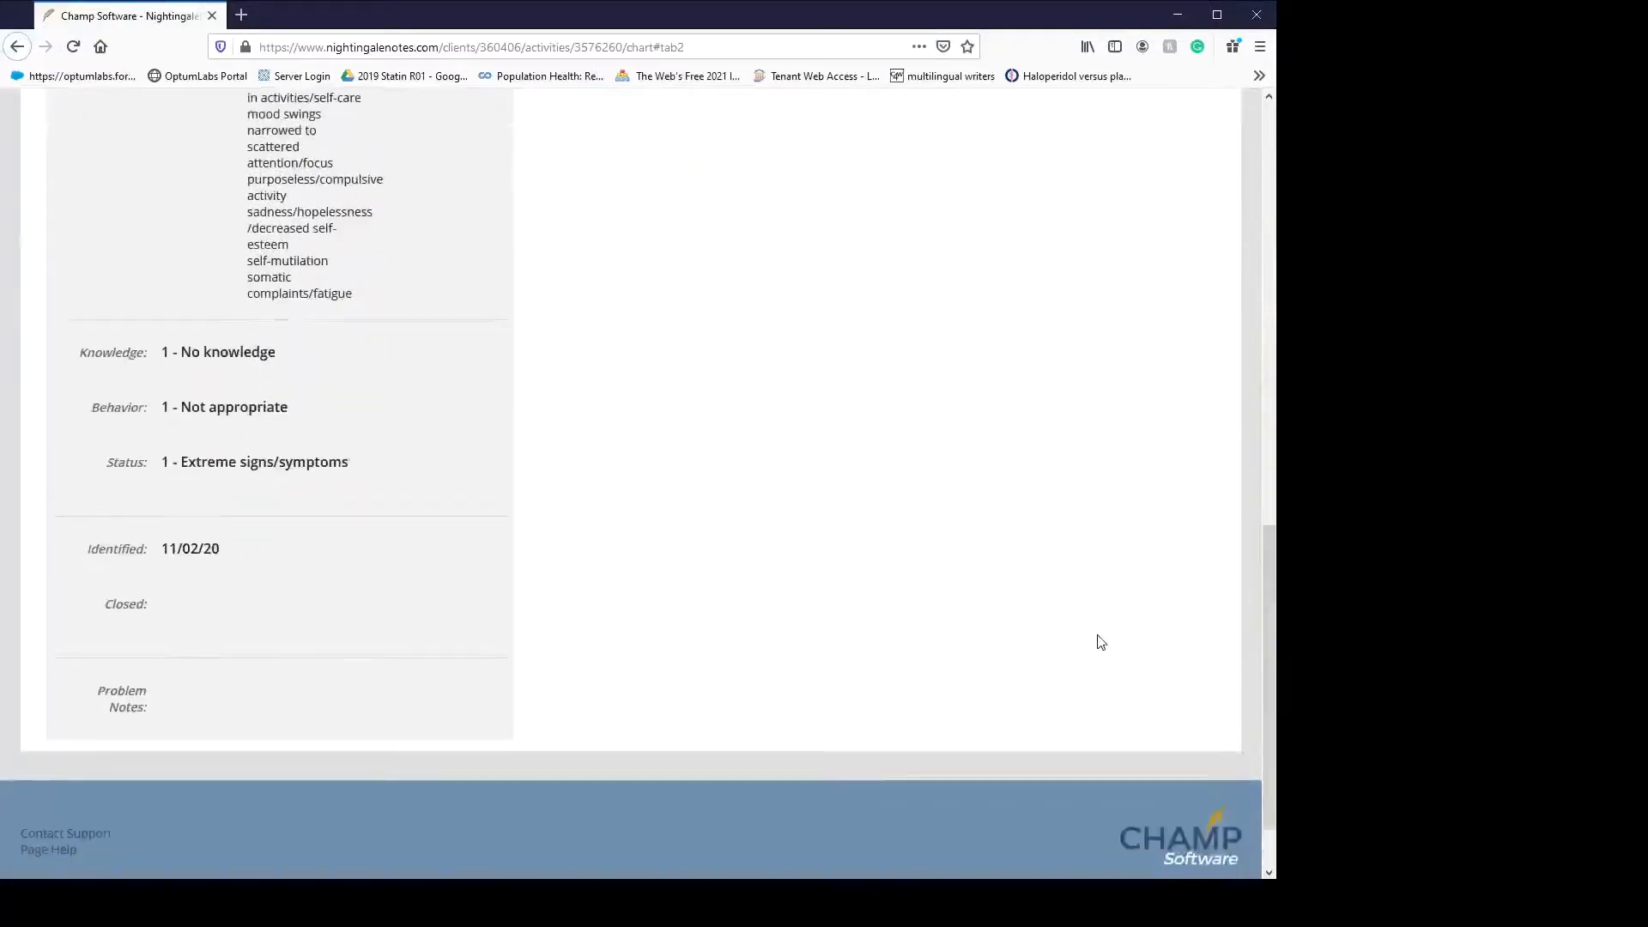
pyautogui.scroll(15, 1101, 642)
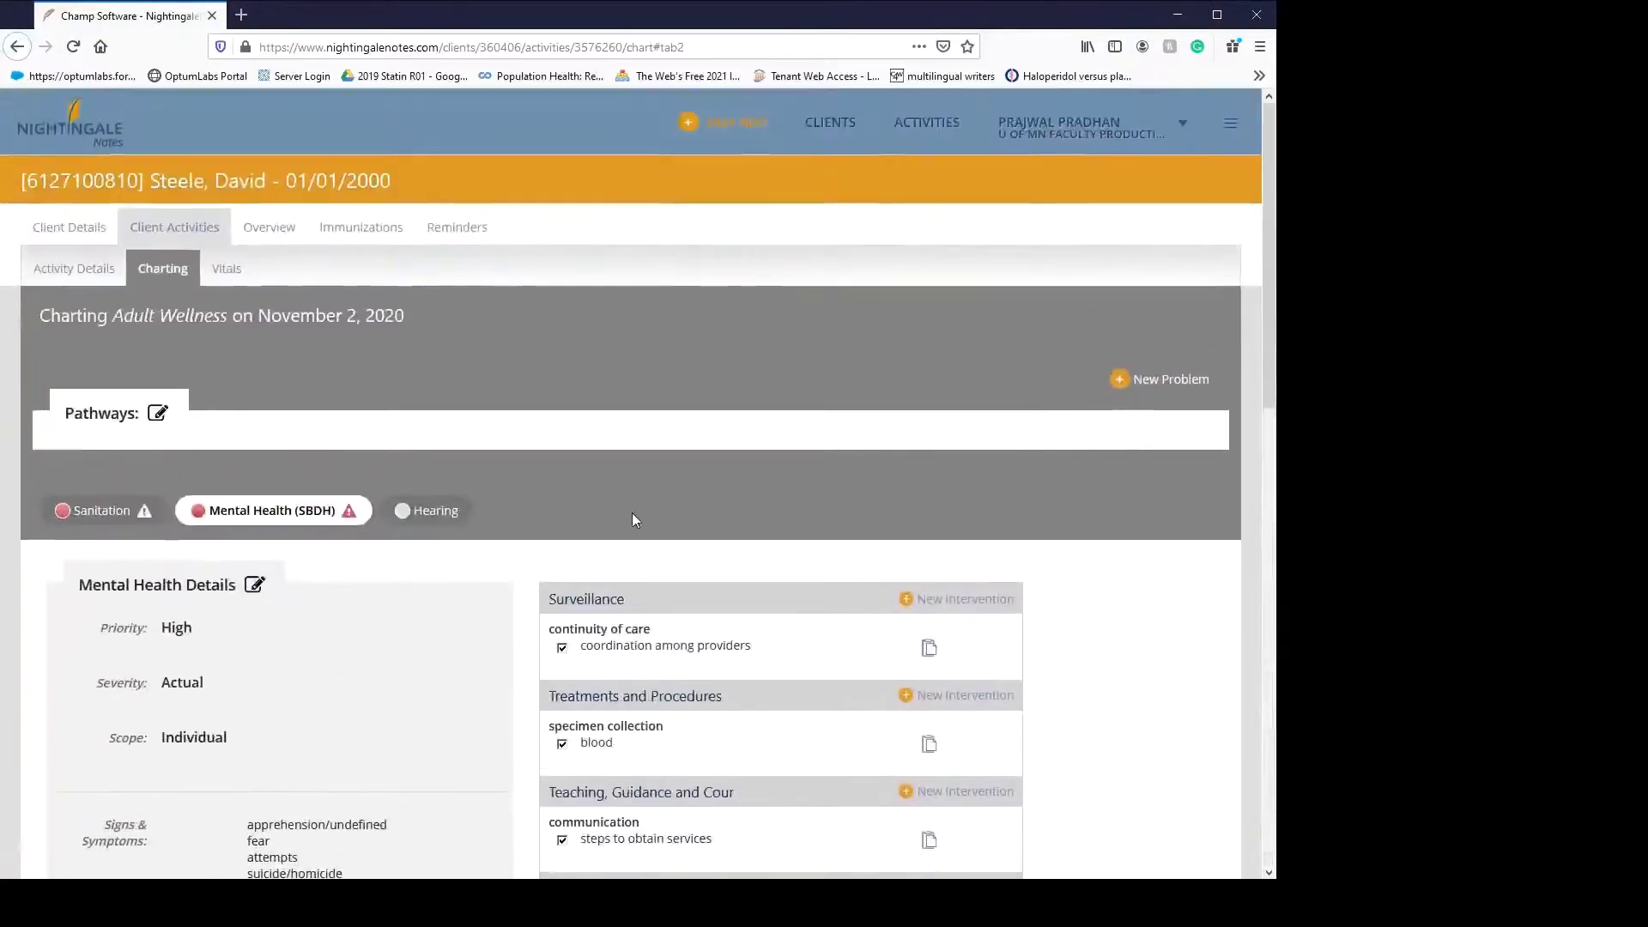
pyautogui.click(229, 270)
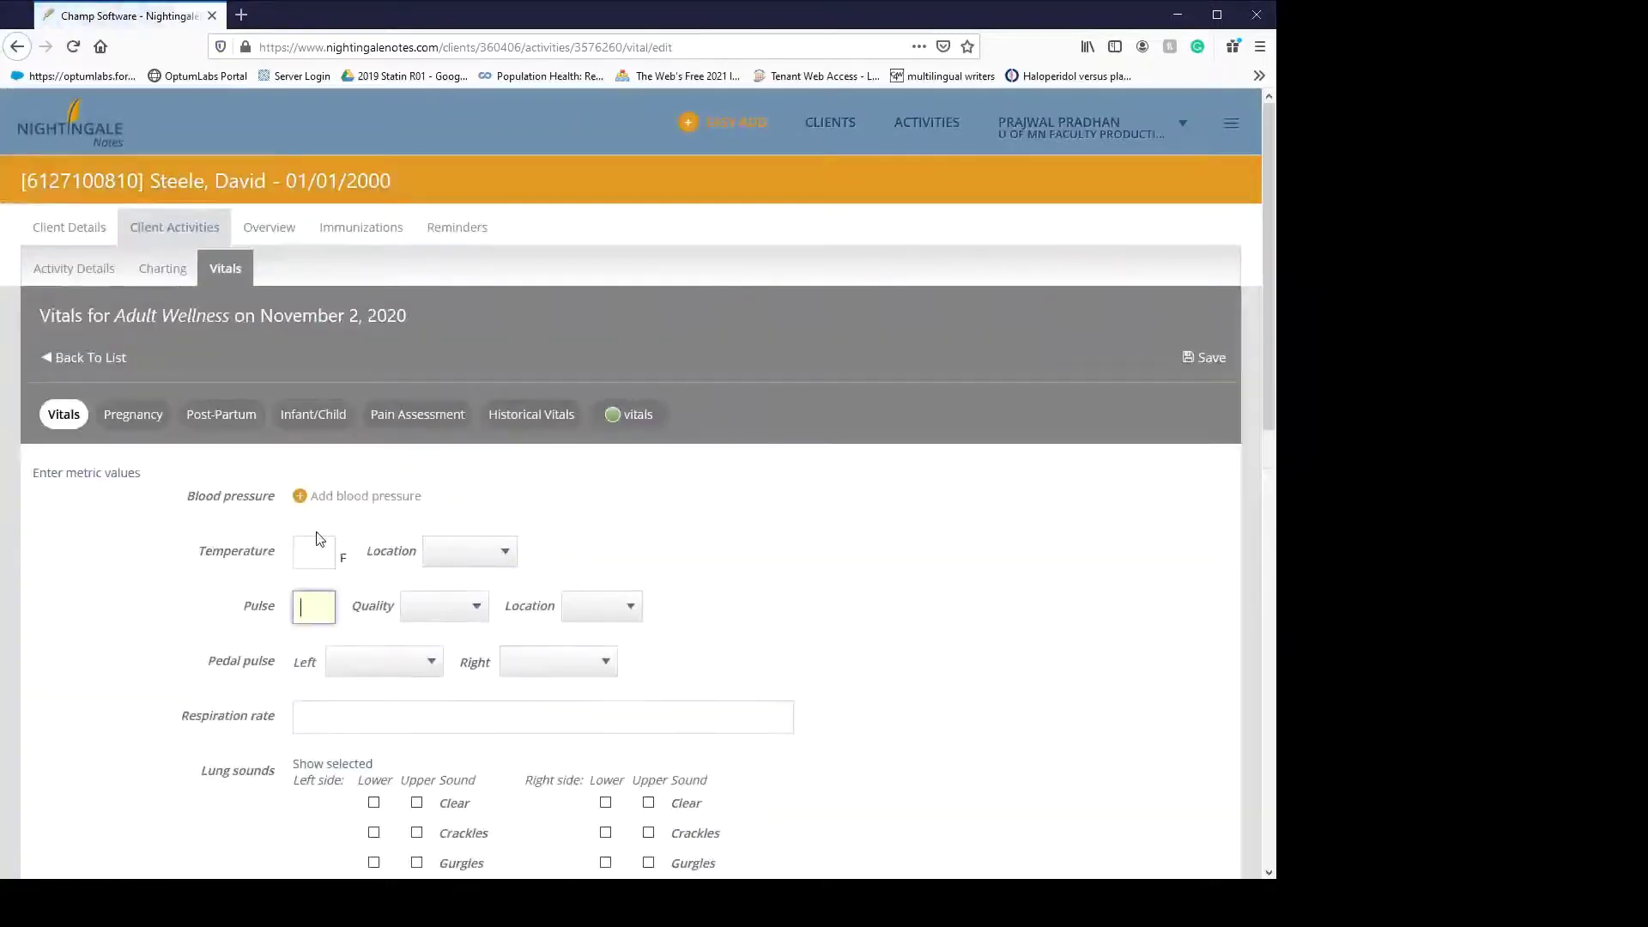
# - Enter a 97 F axillary temperature and a regular radial pulse of 60
pyautogui.click(311, 550)
pyautogui.write('97')
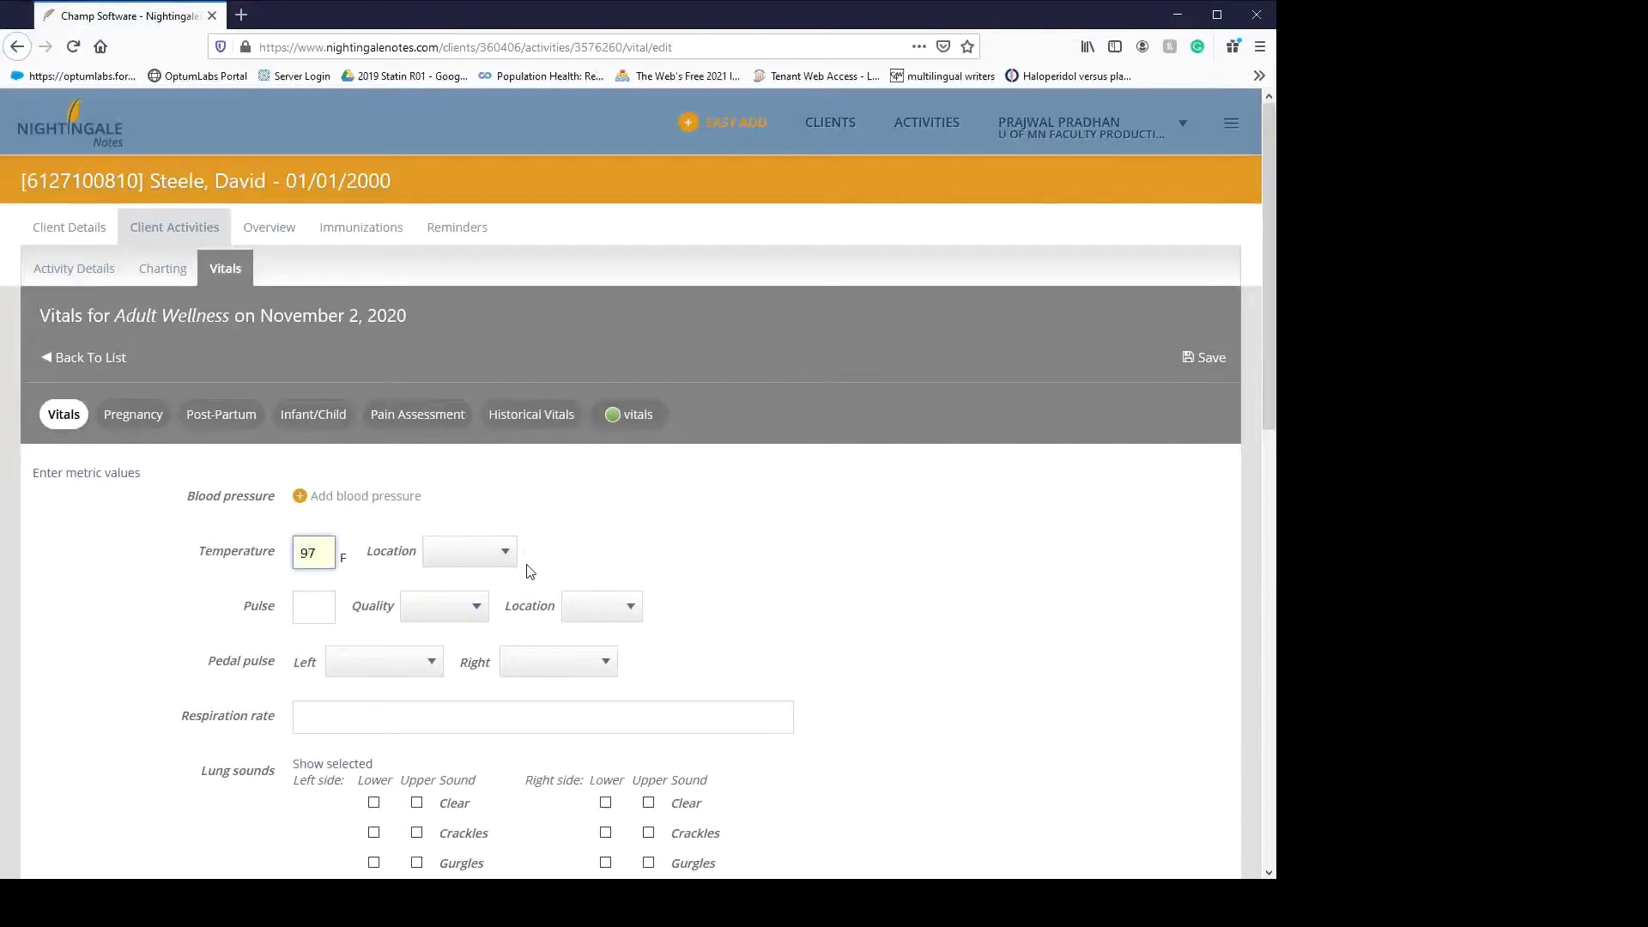
pyautogui.press('Tab')
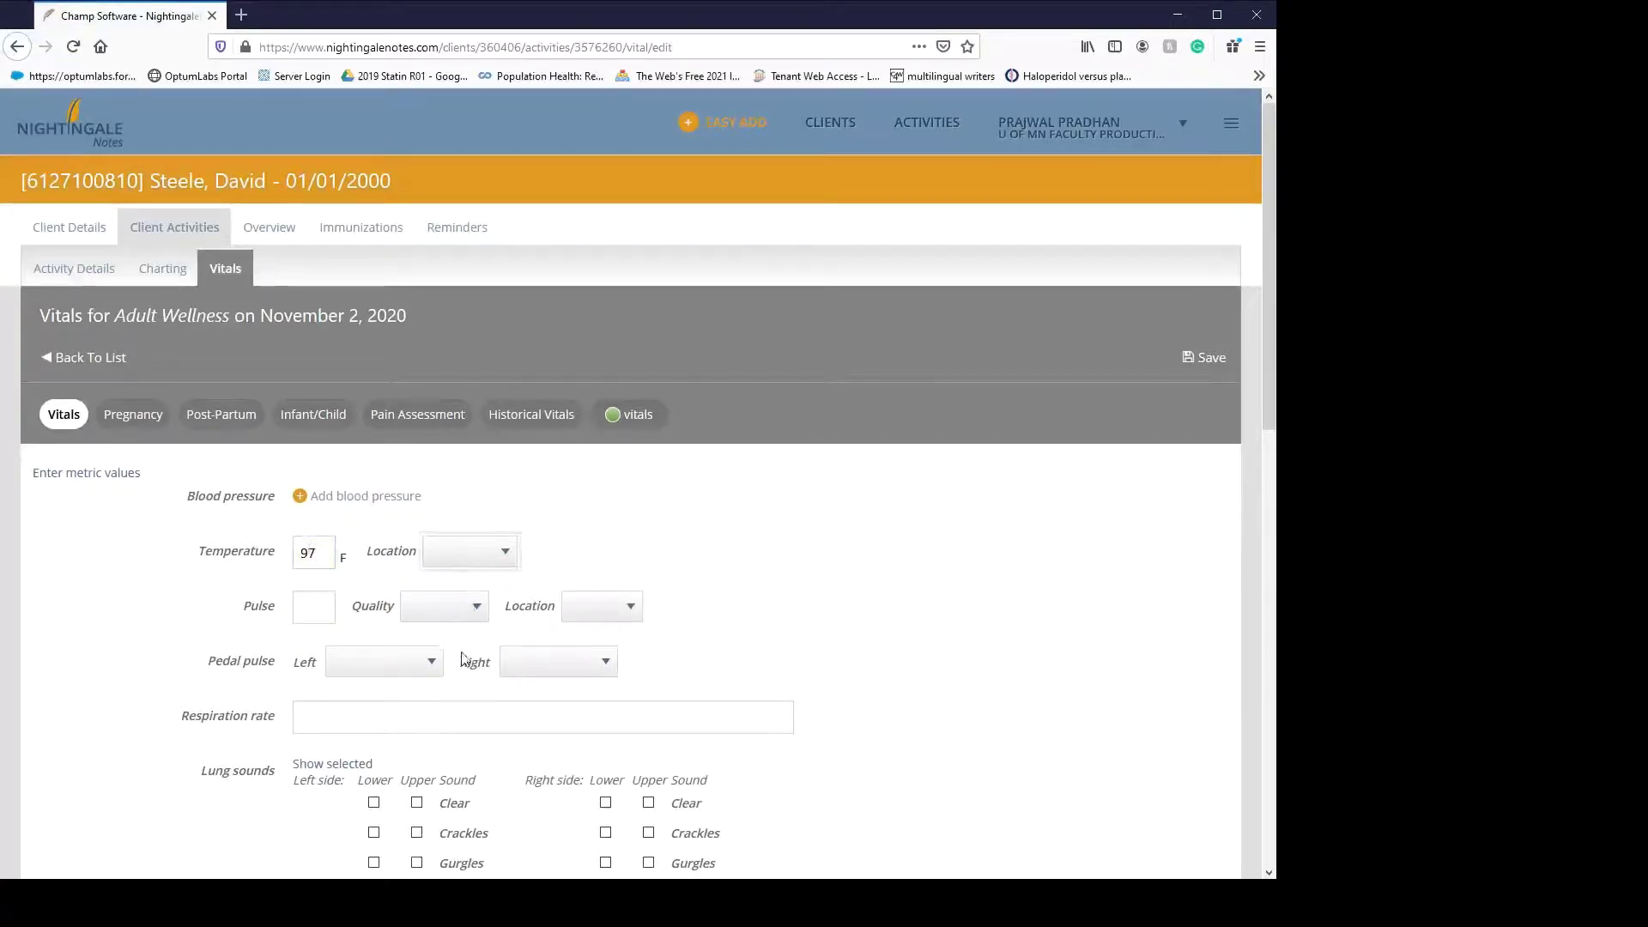
pyautogui.press('Down')
pyautogui.press('Tab')
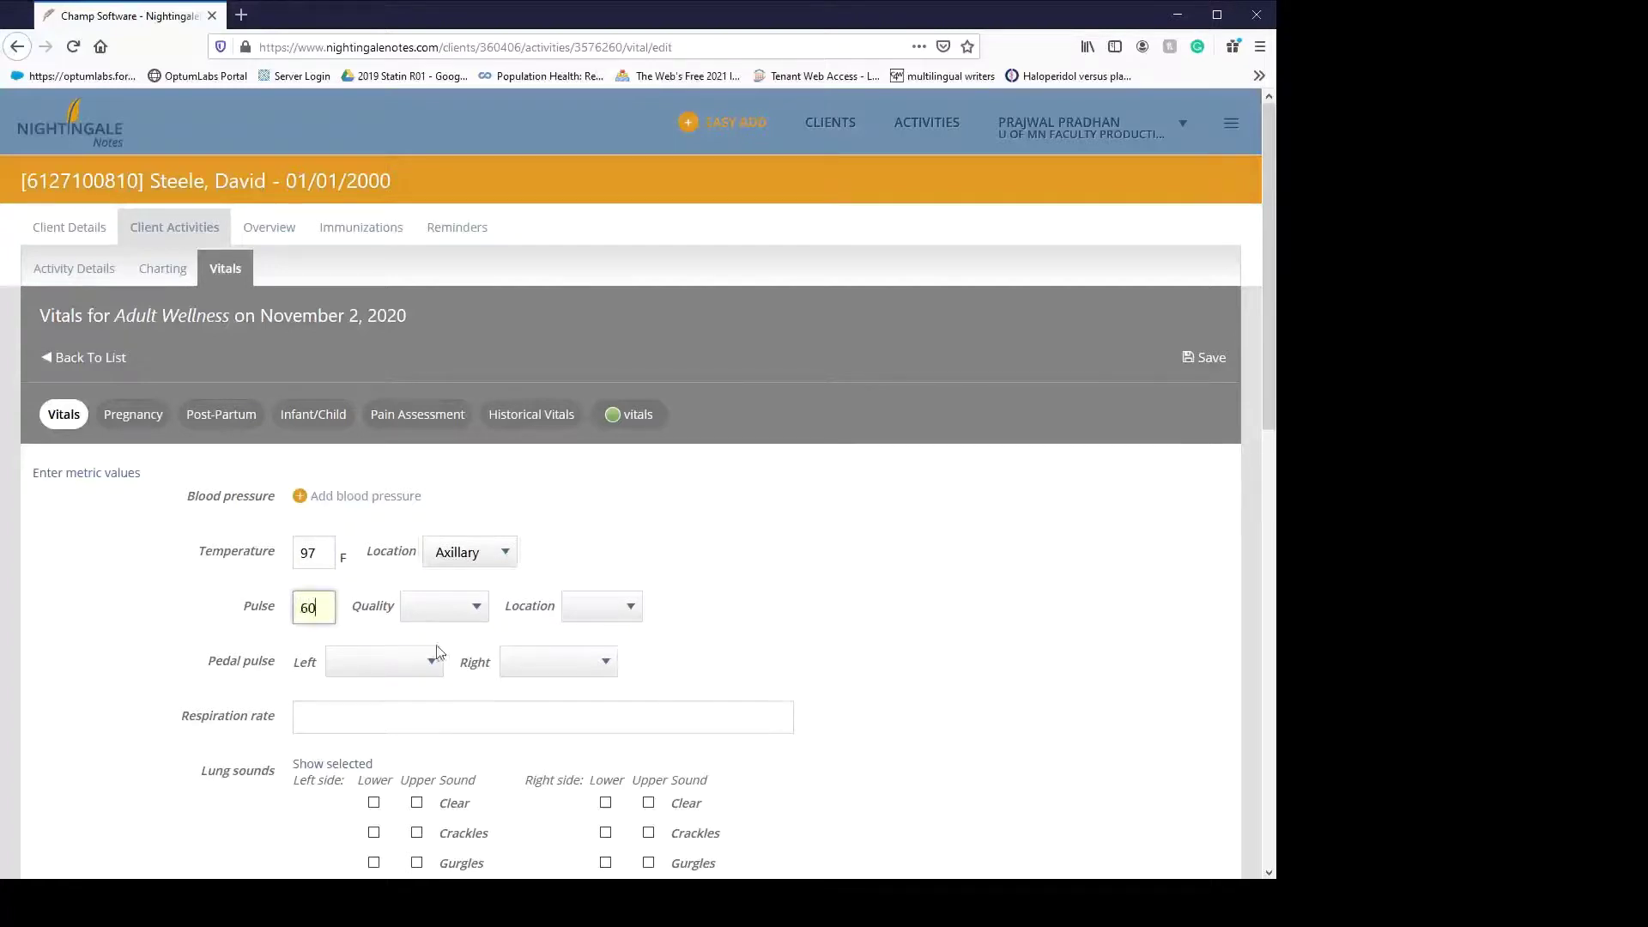
pyautogui.press('Tab')
pyautogui.press('Down')
pyautogui.press('Tab')
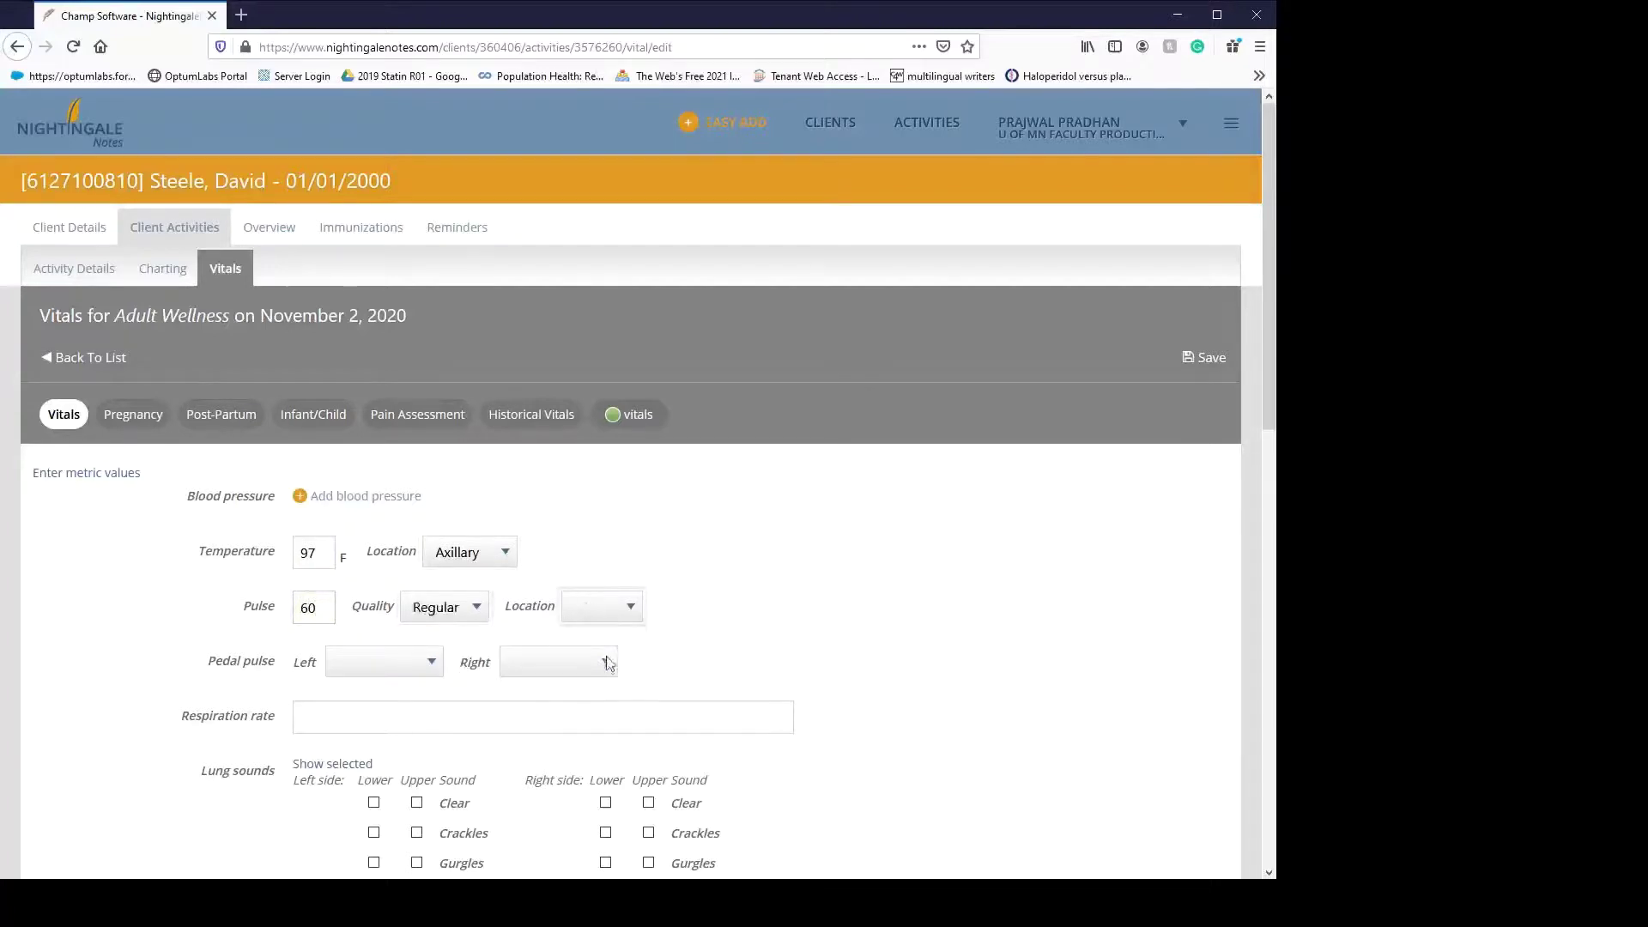
pyautogui.press('Down')
# - Set both left and right pedal pulses to palpable
pyautogui.click(410, 674)
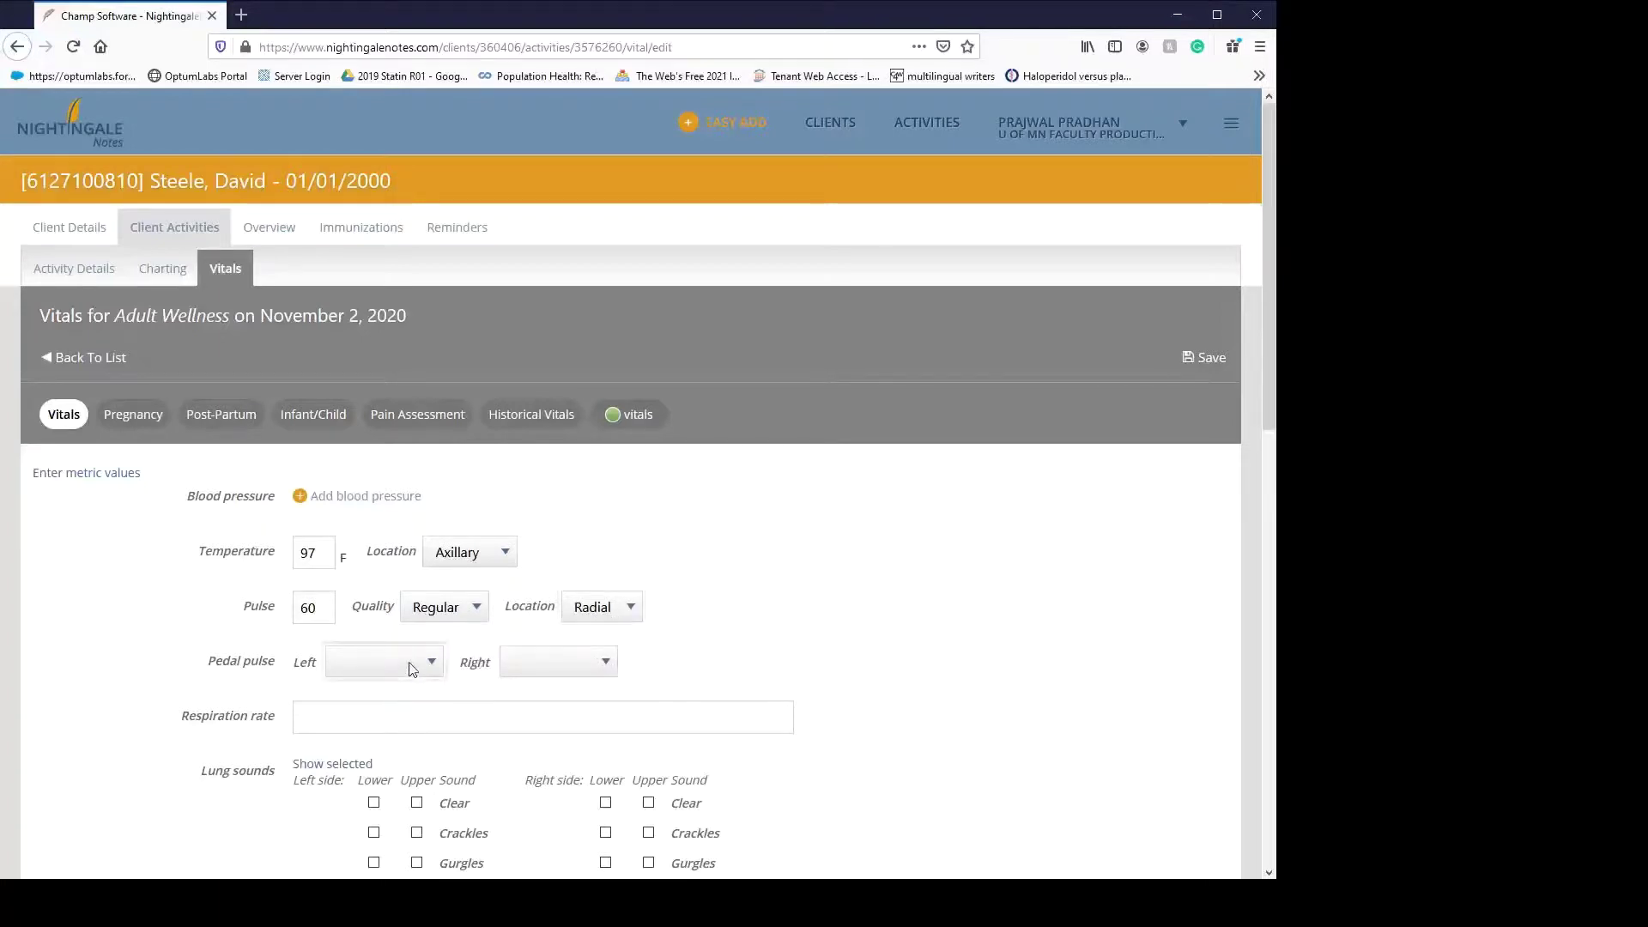
pyautogui.click(412, 717)
pyautogui.click(549, 666)
pyautogui.click(550, 722)
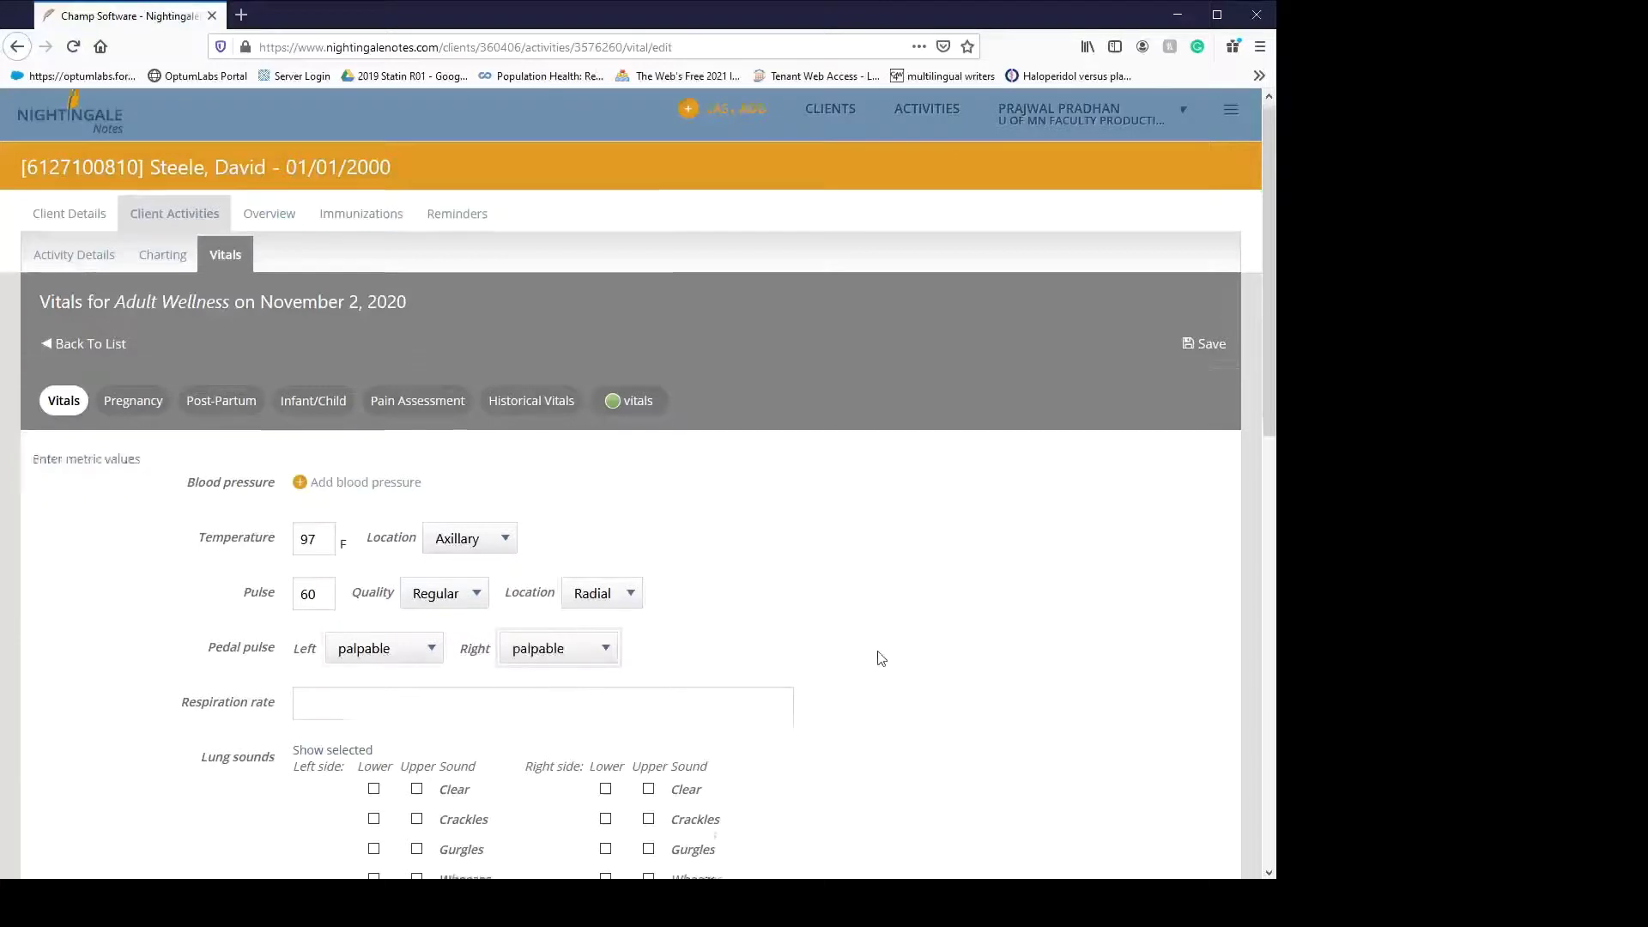
# - Enter respiration rate 16, mark the lung sounds Clear, and save the vitals
pyautogui.scroll(-3, 876, 655)
pyautogui.click(441, 456)
pyautogui.write('16')
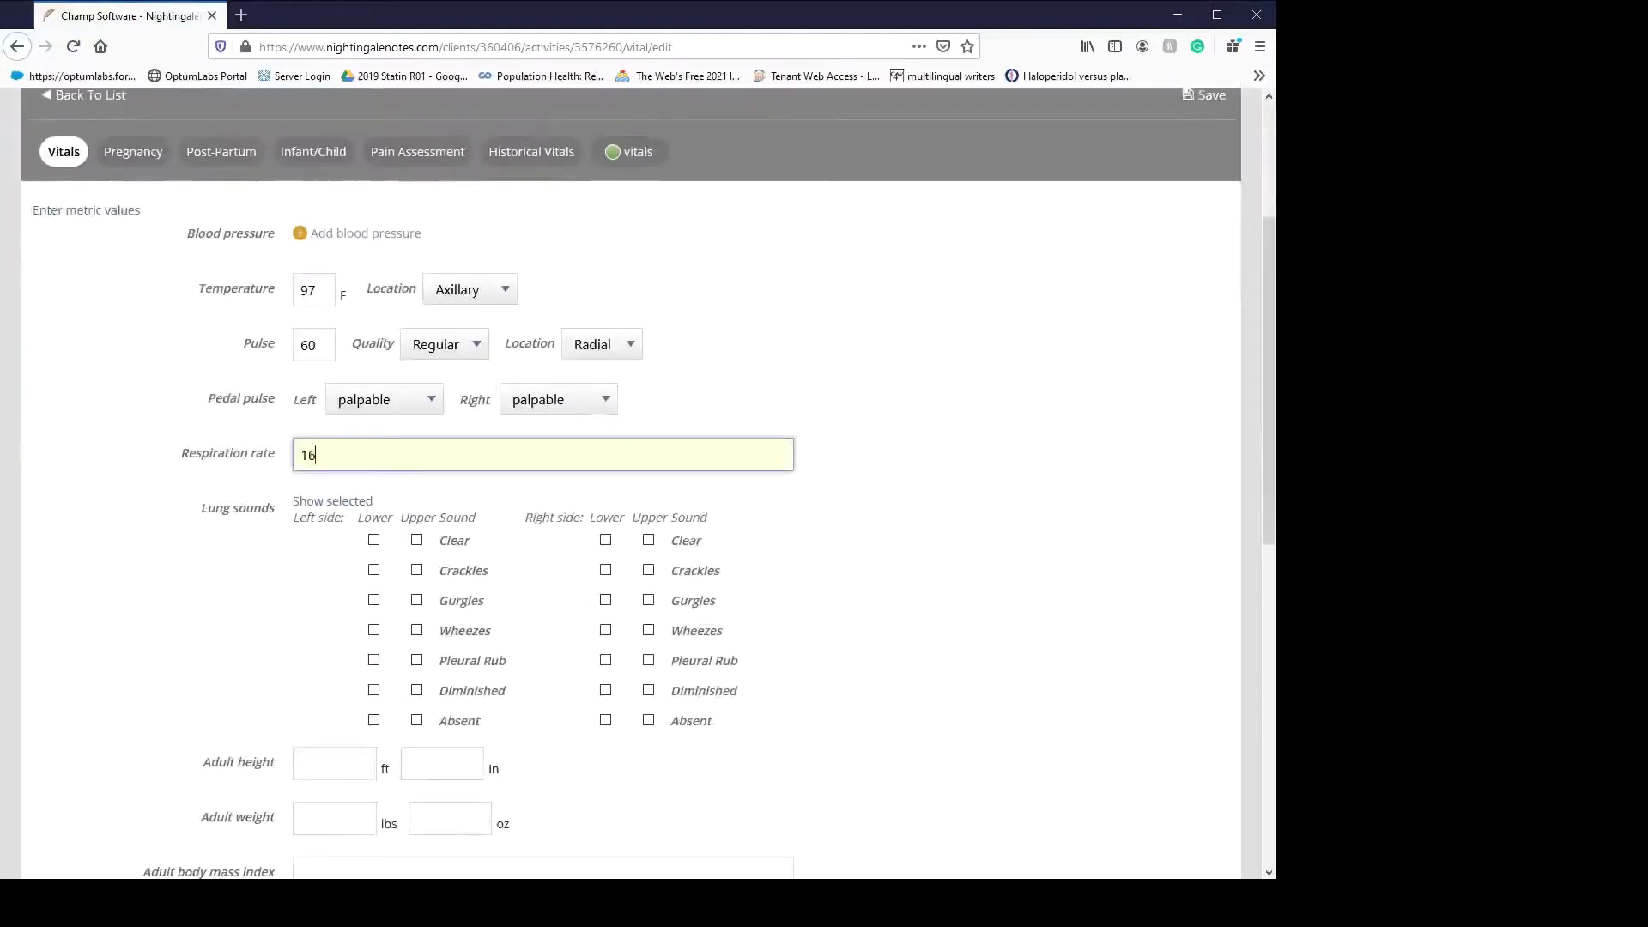
pyautogui.click(742, 587)
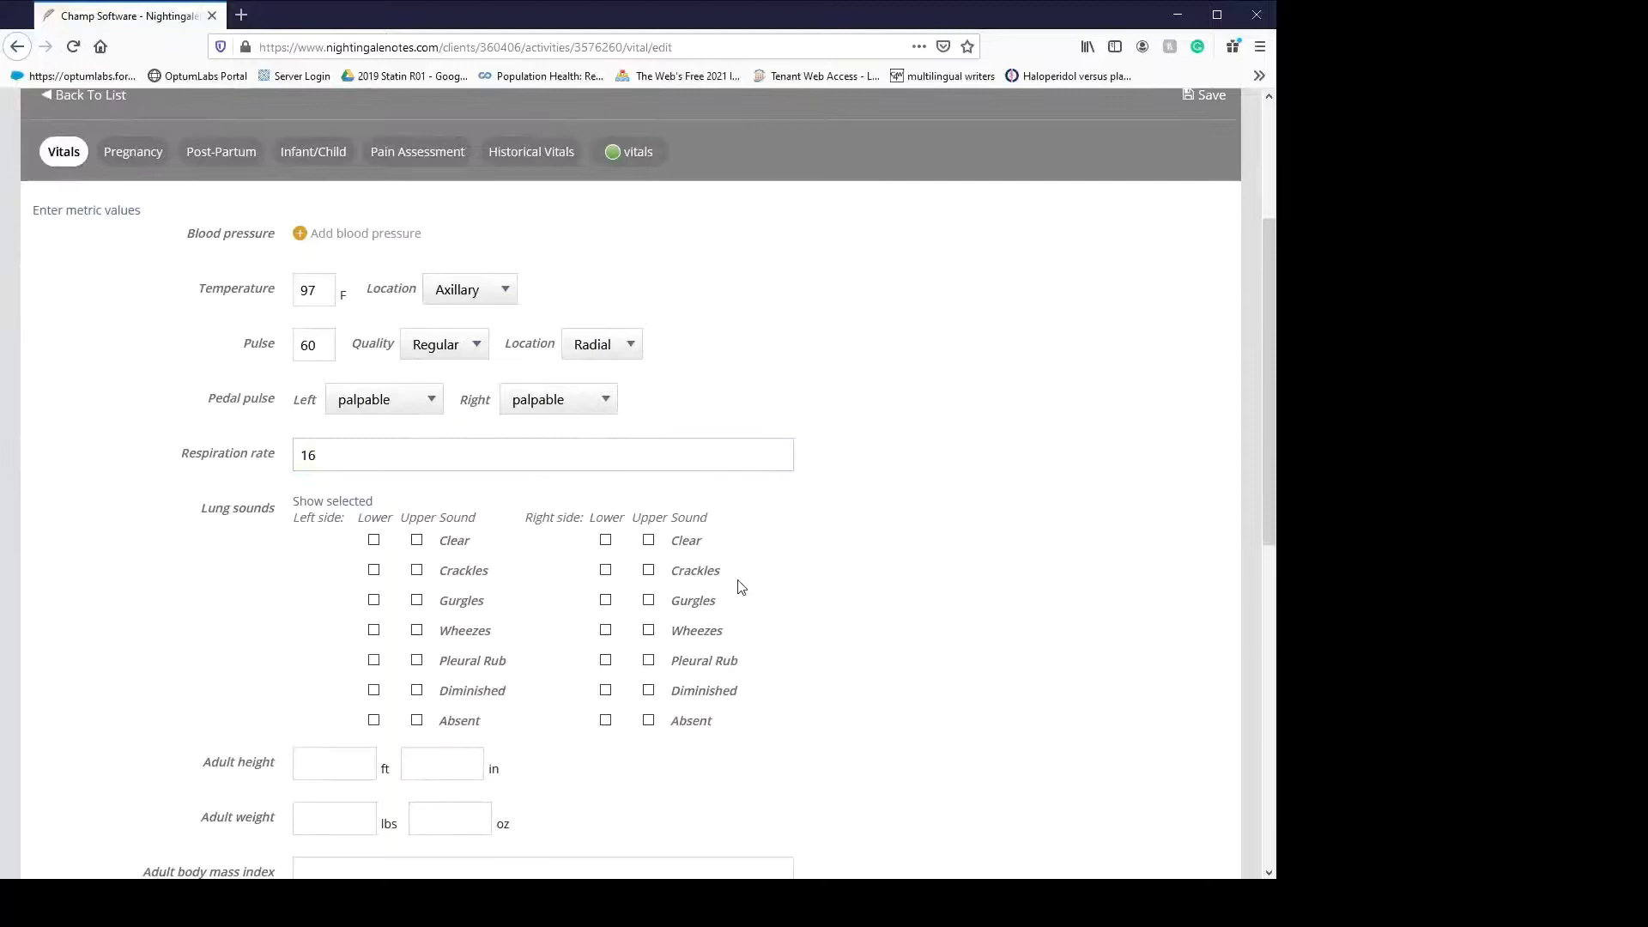
pyautogui.click(649, 541)
pyautogui.click(417, 541)
pyautogui.scroll(-3, 807, 677)
pyautogui.scroll(-5, 751, 654)
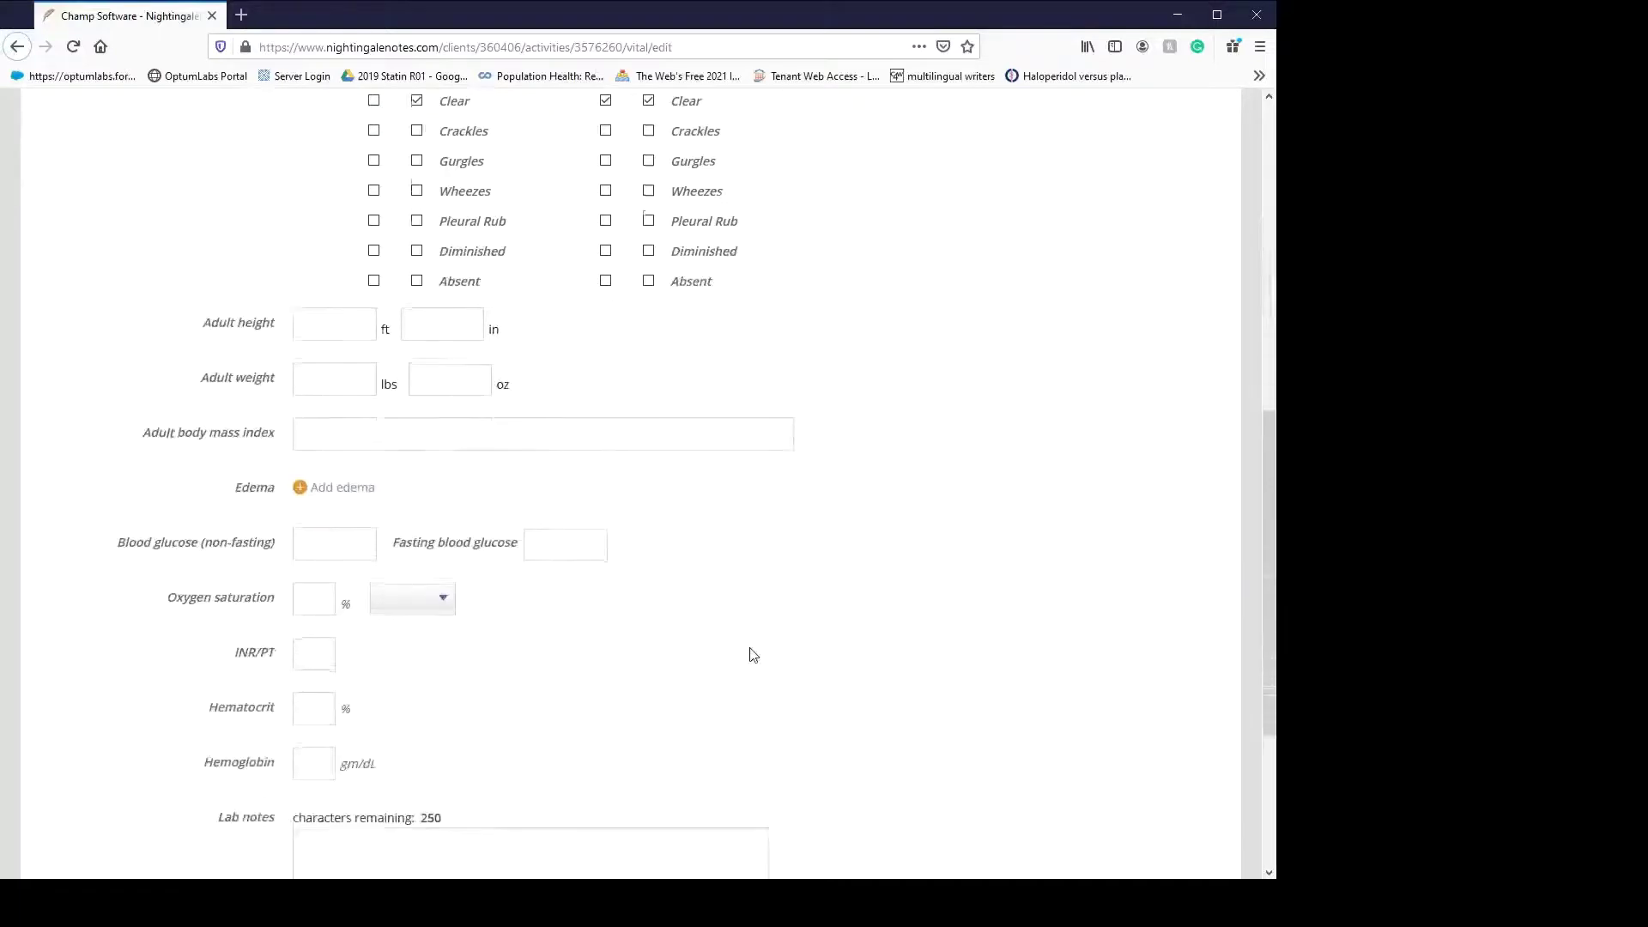
pyautogui.scroll(10, 751, 654)
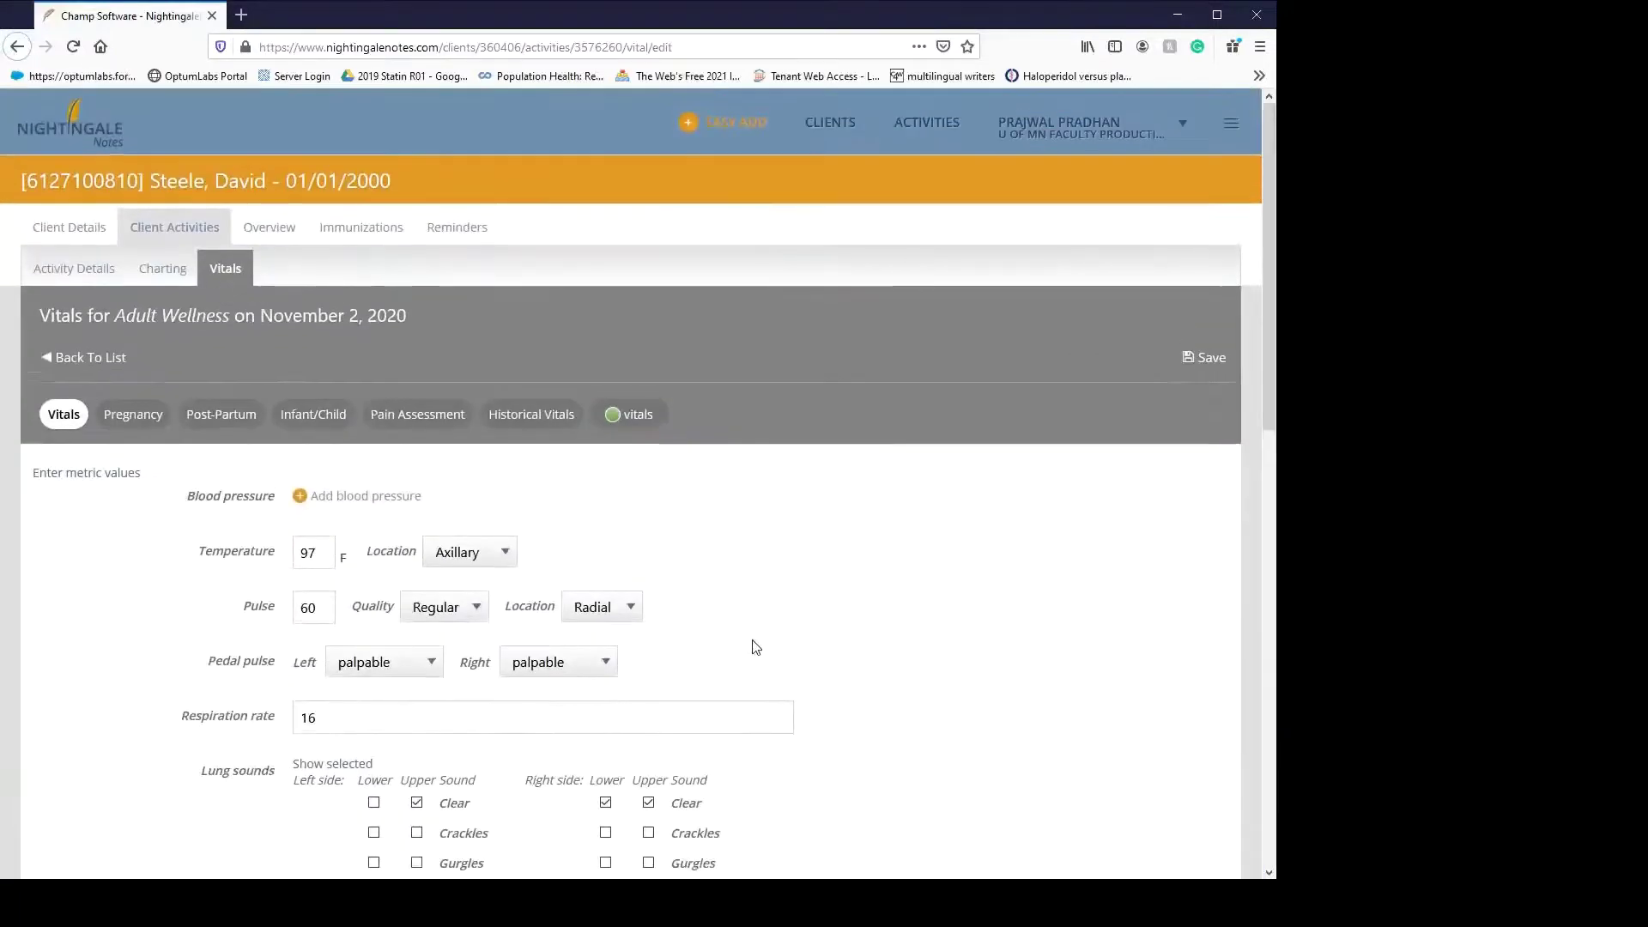
pyautogui.click(1210, 359)
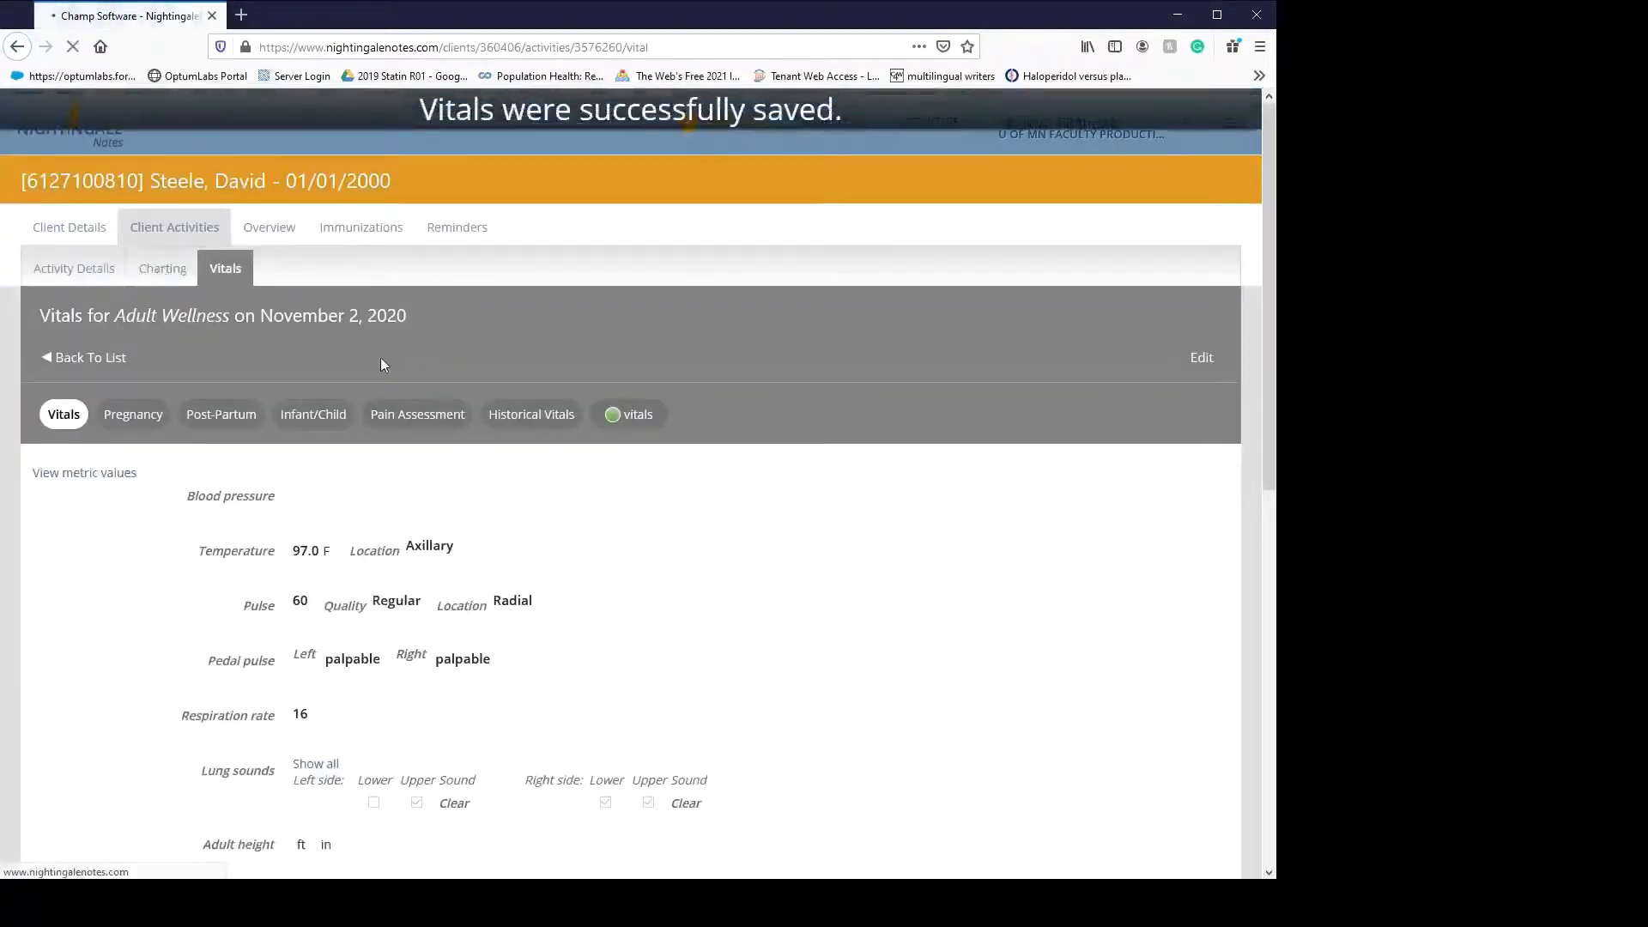
# - Switch to the Hearing problem, whose details are still blank with no interventions
pyautogui.scroll(-3, 389, 379)
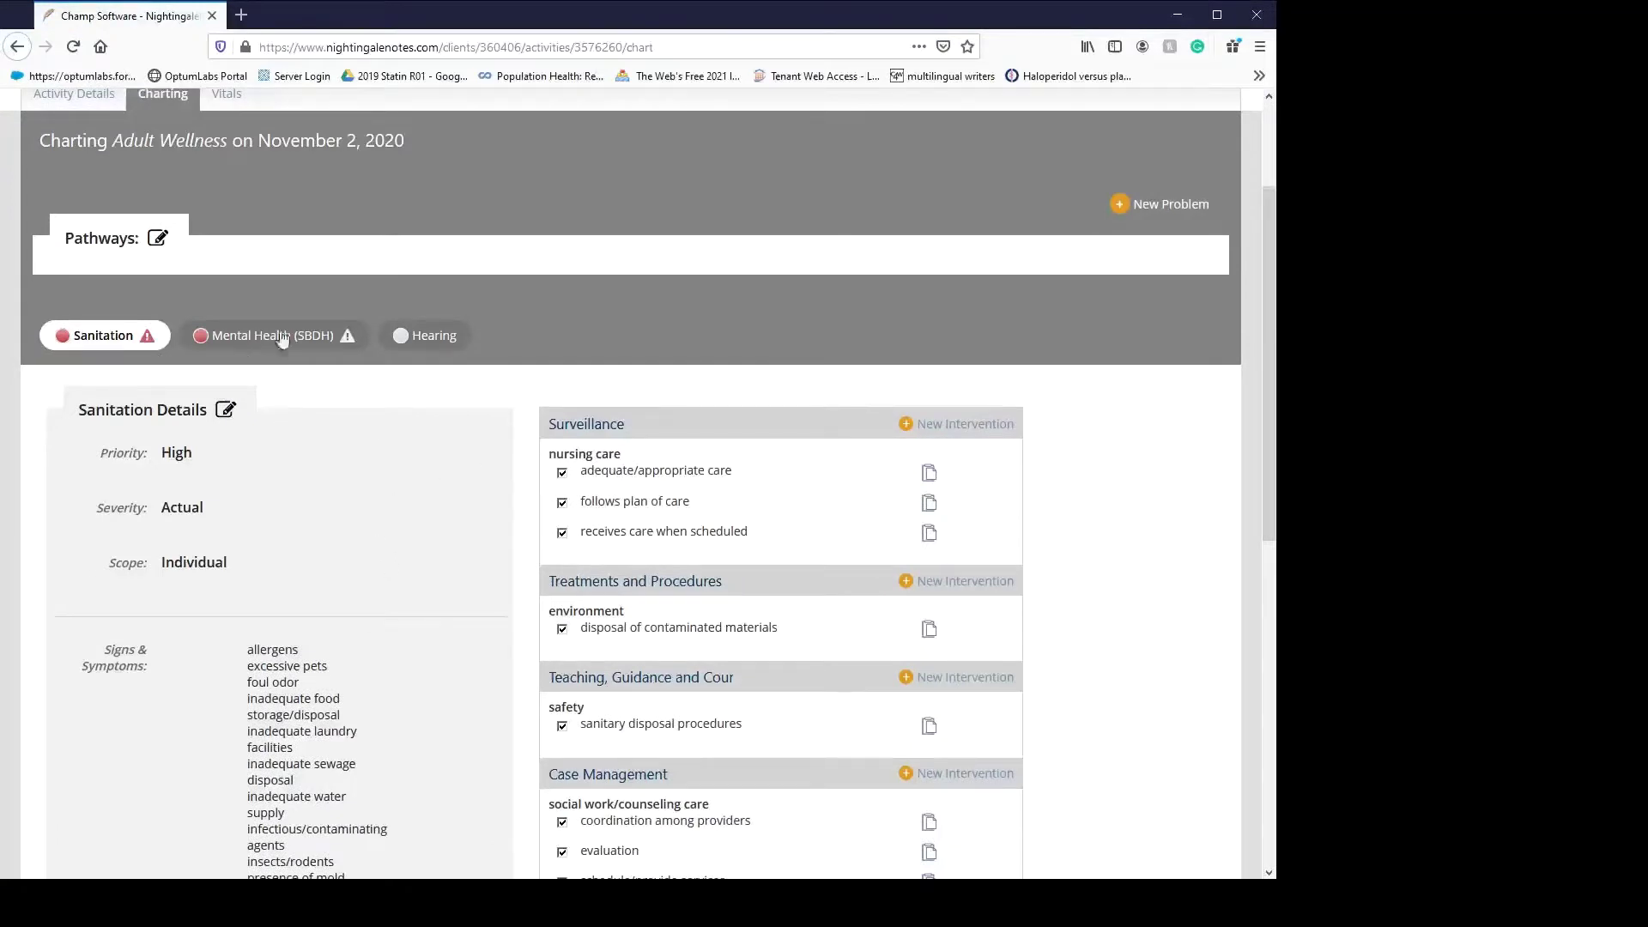
pyautogui.click(444, 345)
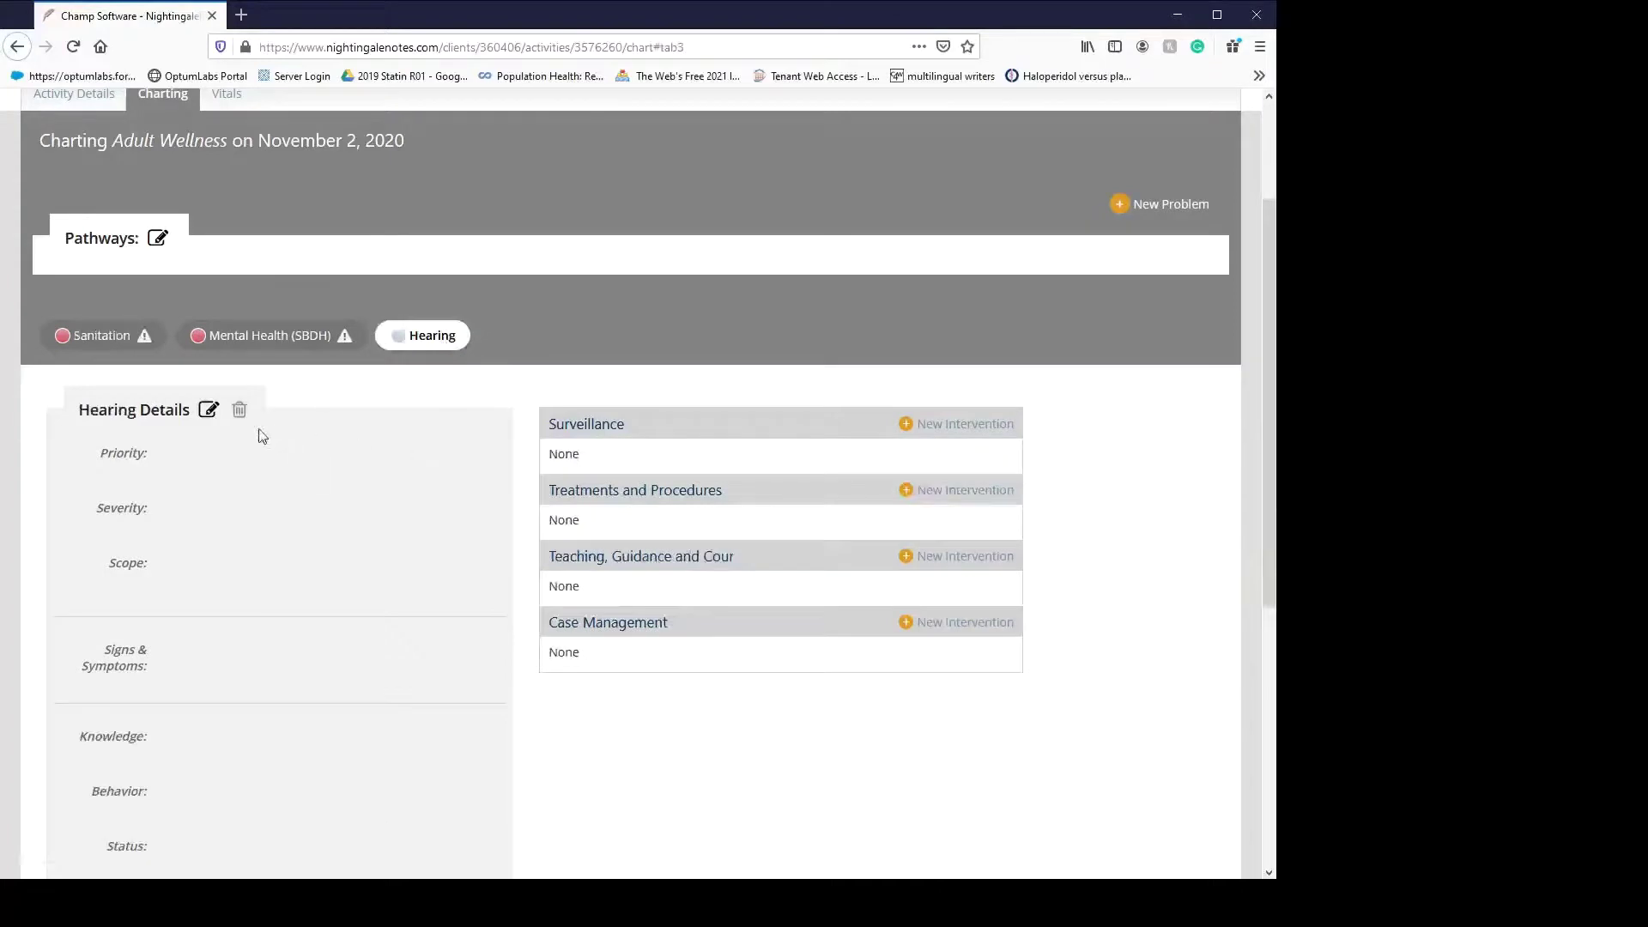
# - Set Hearing to High, Actual, Individual and tick the hearing screening, sound response and high-frequency symptoms
pyautogui.click(209, 411)
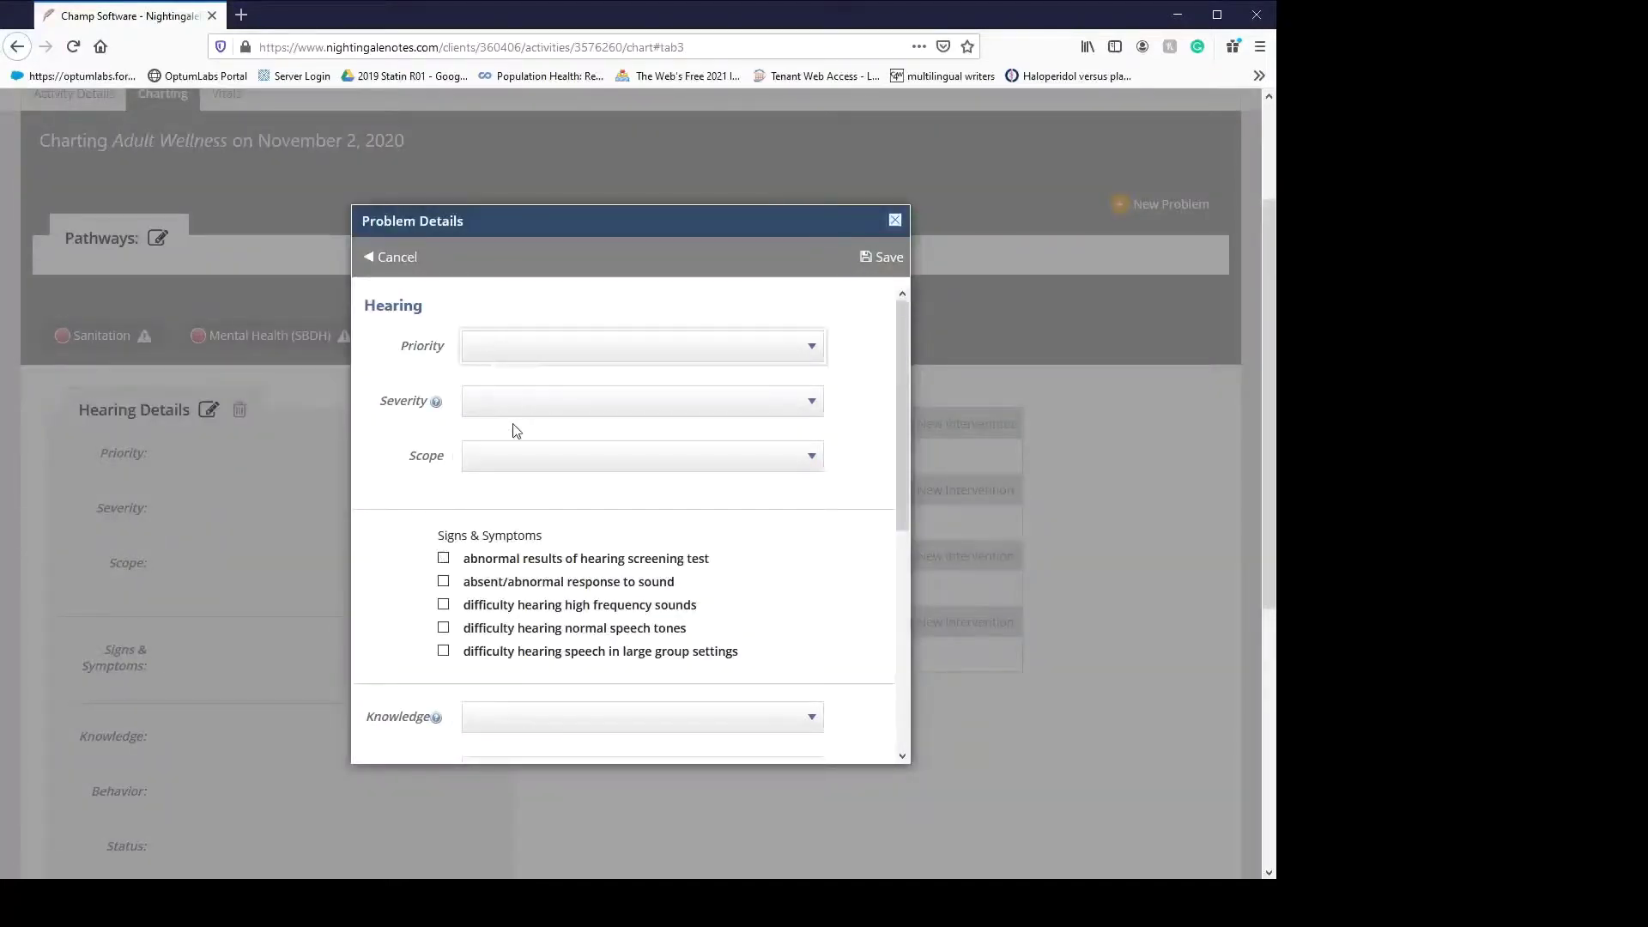
pyautogui.press('h')
pyautogui.press('Tab')
pyautogui.press('a')
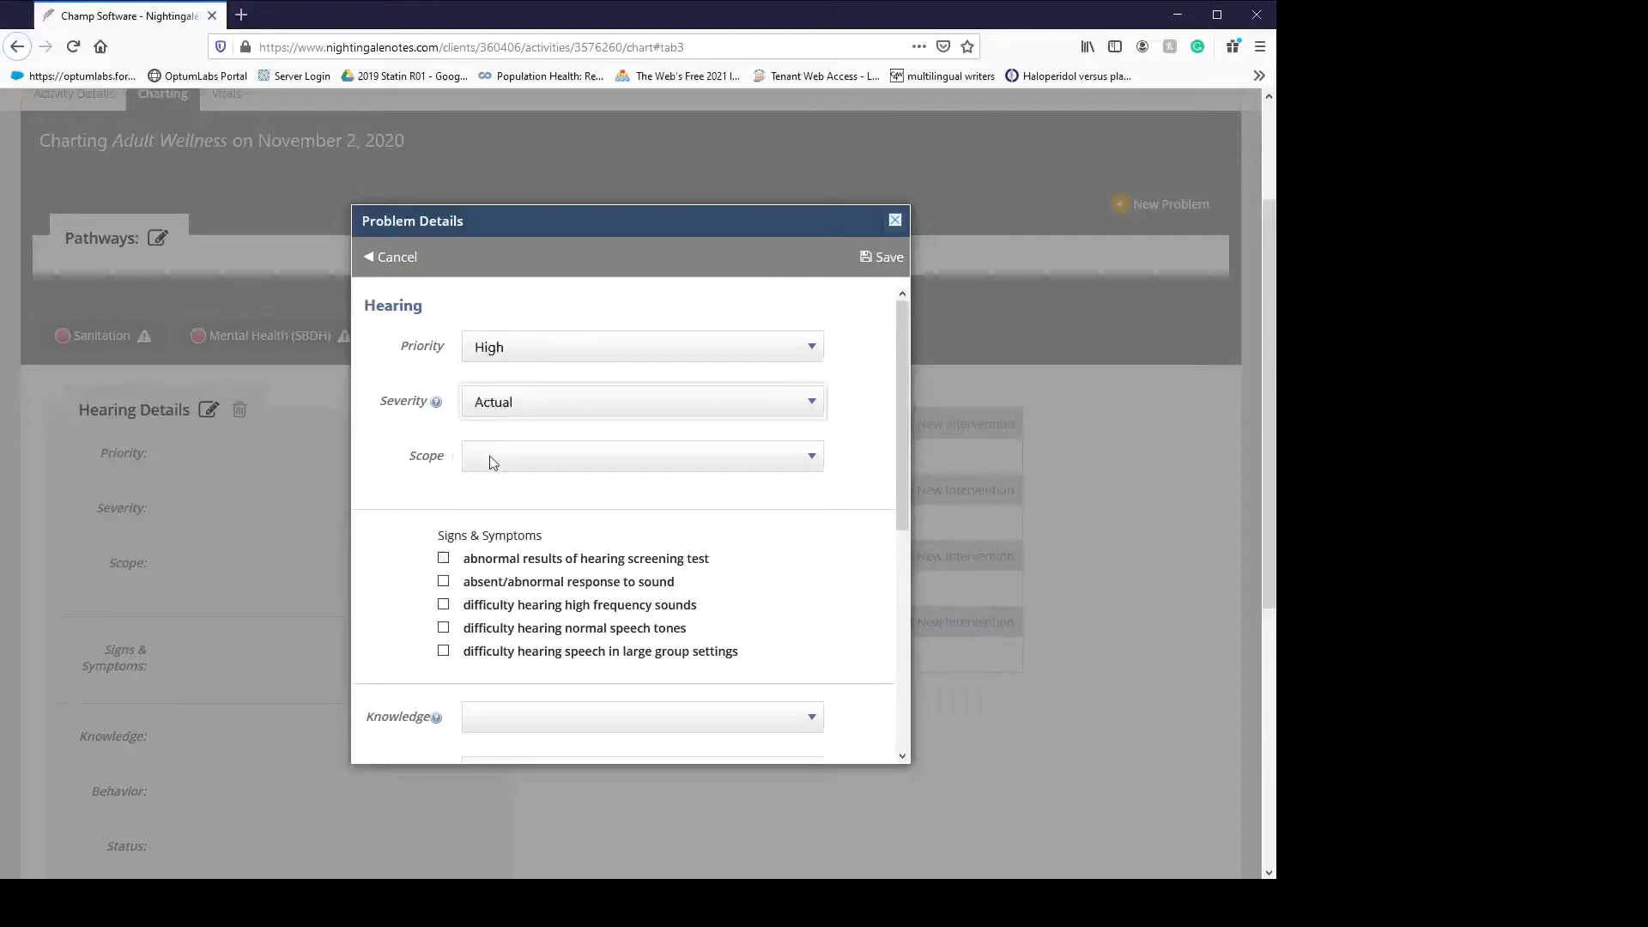
pyautogui.press('Tab')
pyautogui.press('i')
pyautogui.click(443, 558)
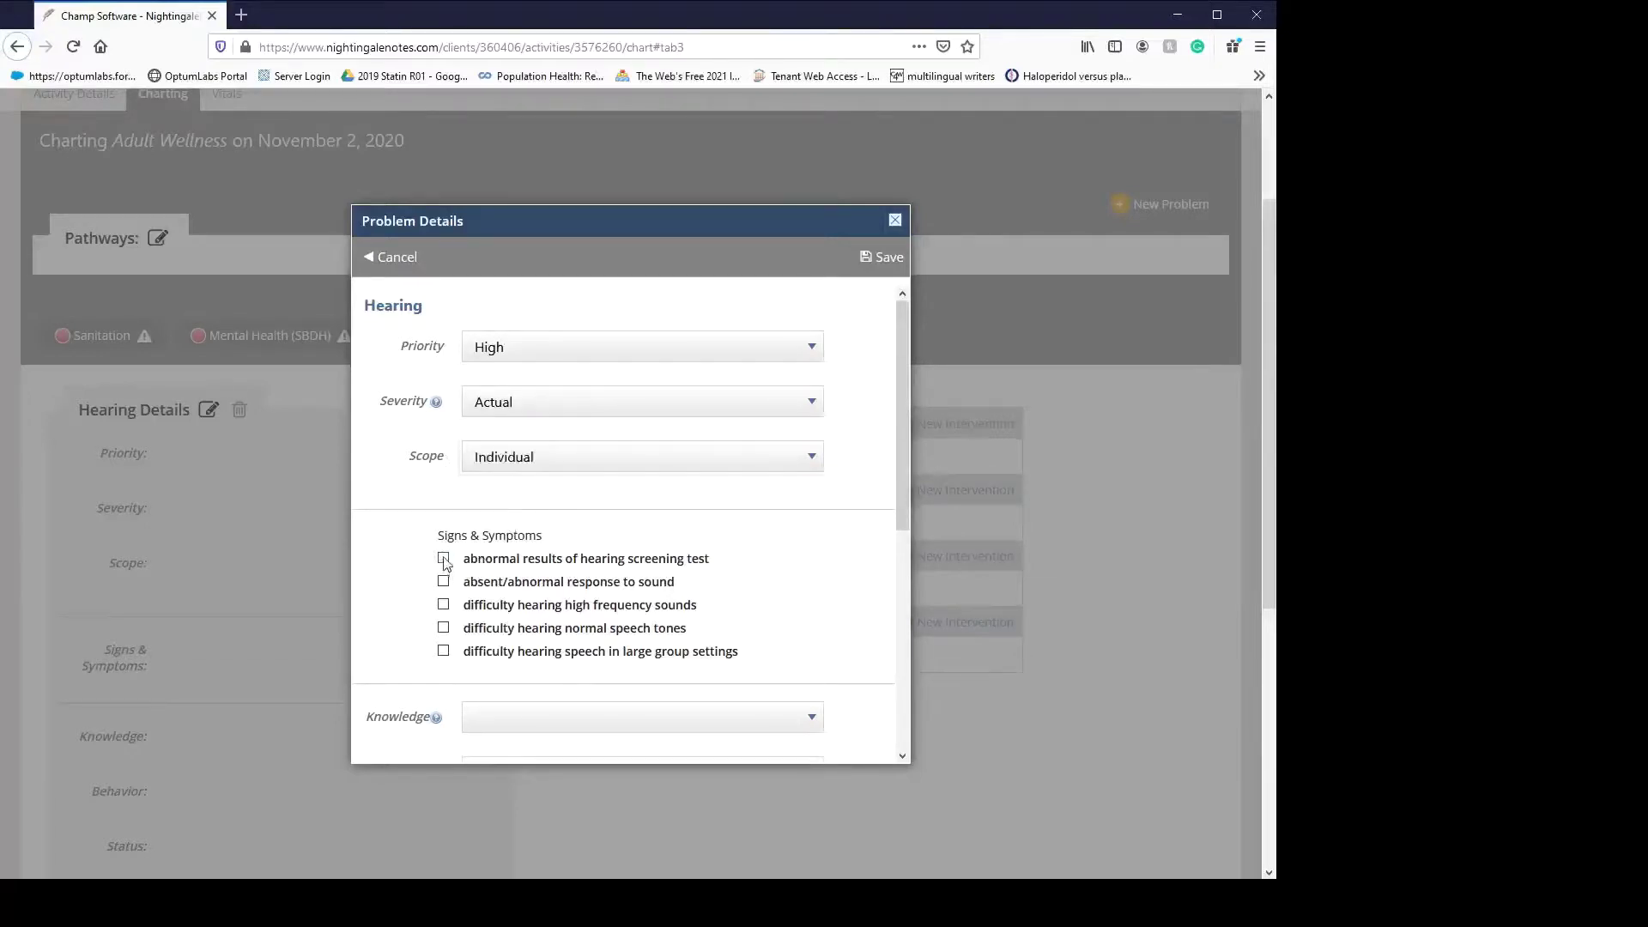
pyautogui.click(442, 582)
pyautogui.click(443, 605)
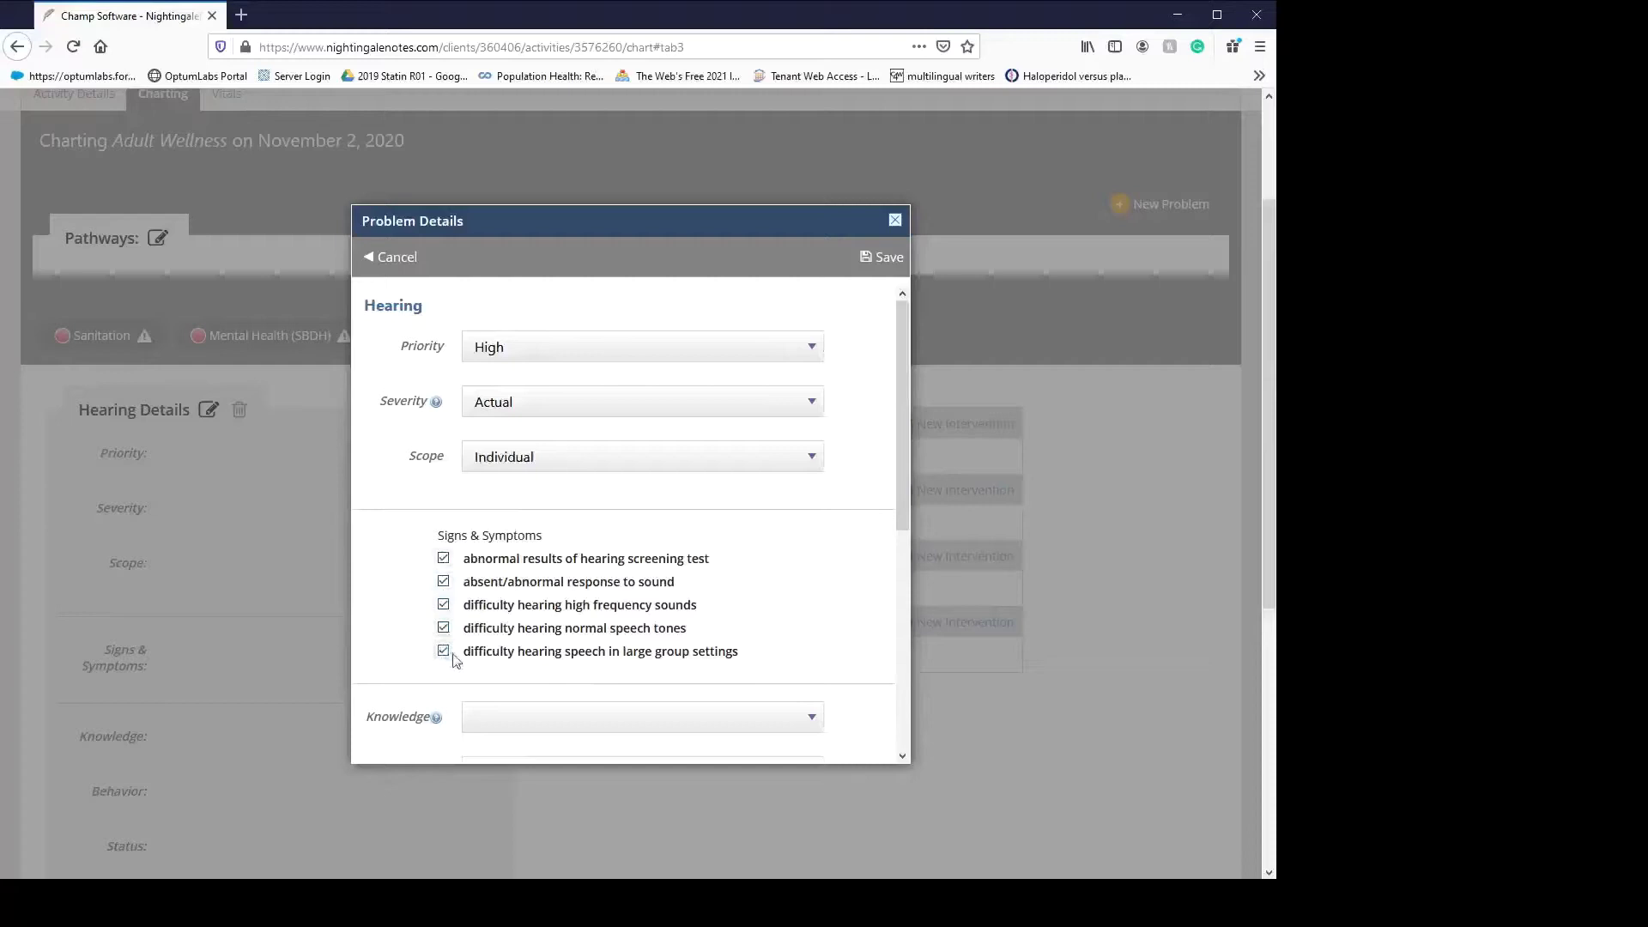
# - Rate knowledge 2 - Minimal, behavior 2 - Rarely appropriate, status 1 - Extreme, and save
pyautogui.scroll(-4, 662, 648)
pyautogui.click(545, 331)
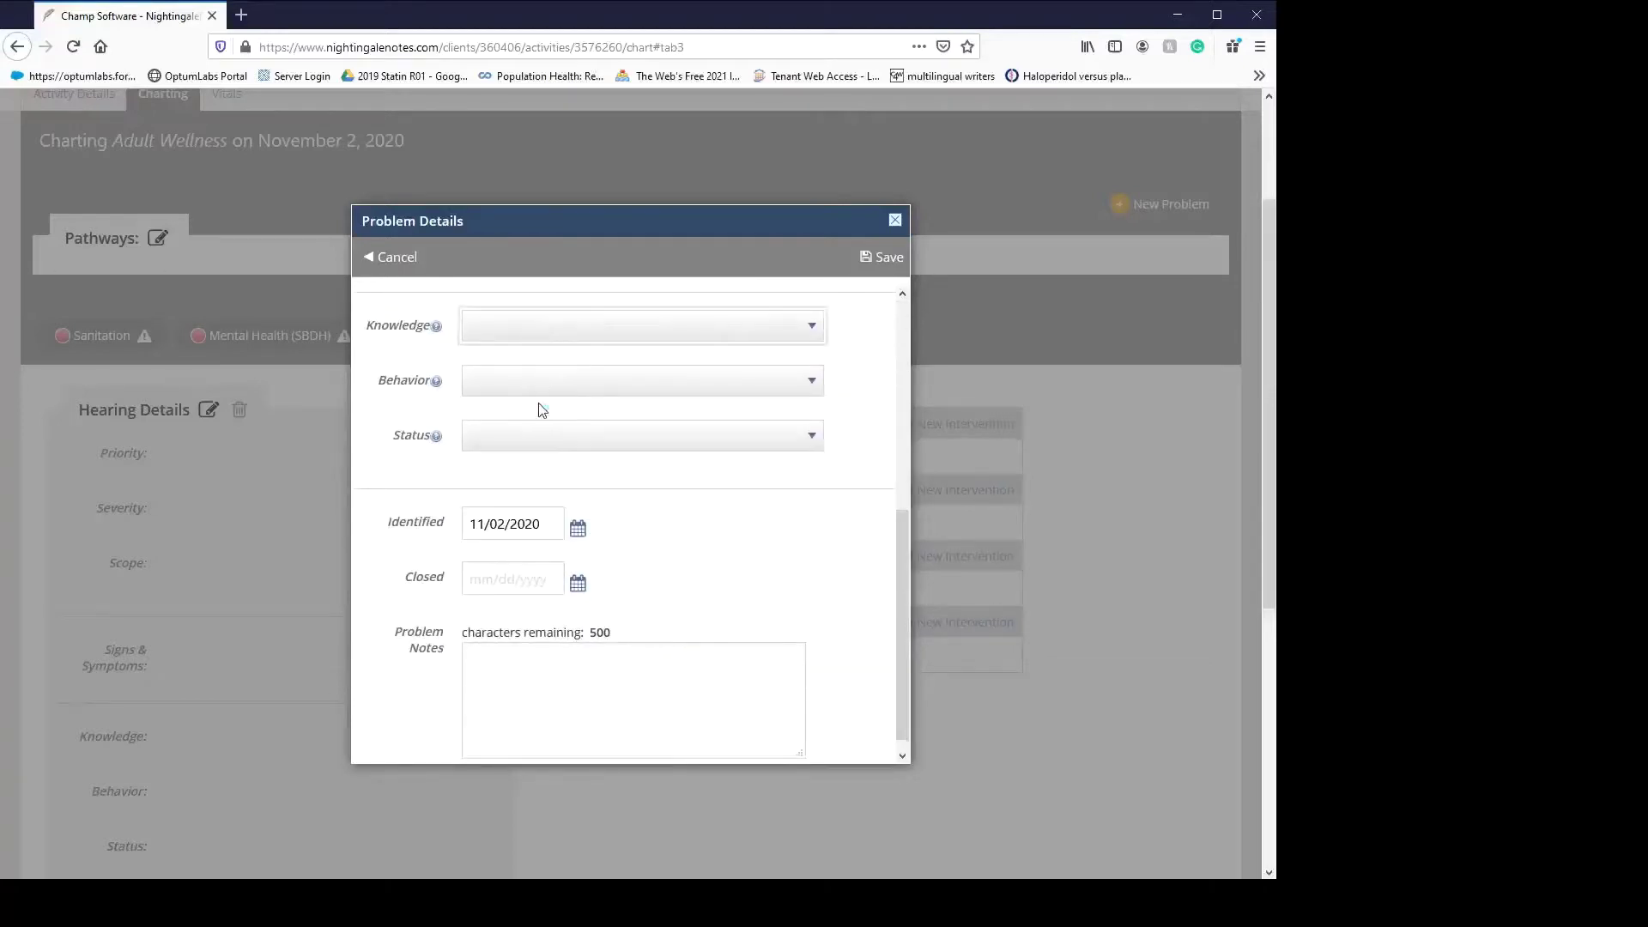
pyautogui.press('2')
pyautogui.click(528, 377)
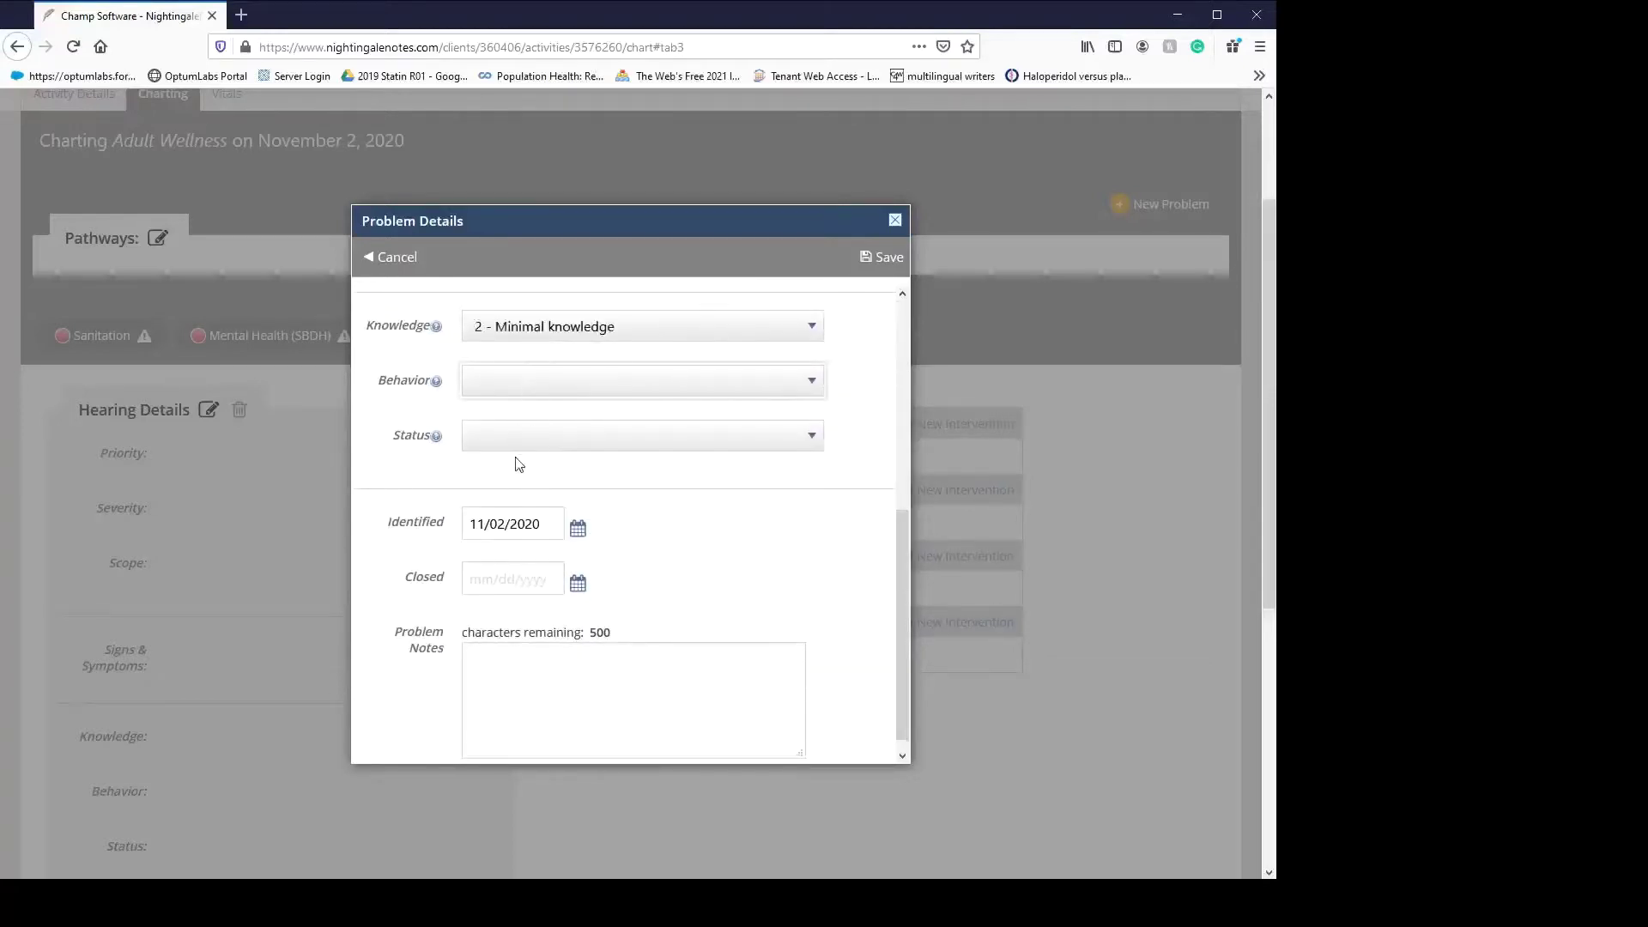
pyautogui.press('2')
pyautogui.click(513, 444)
pyautogui.press('1')
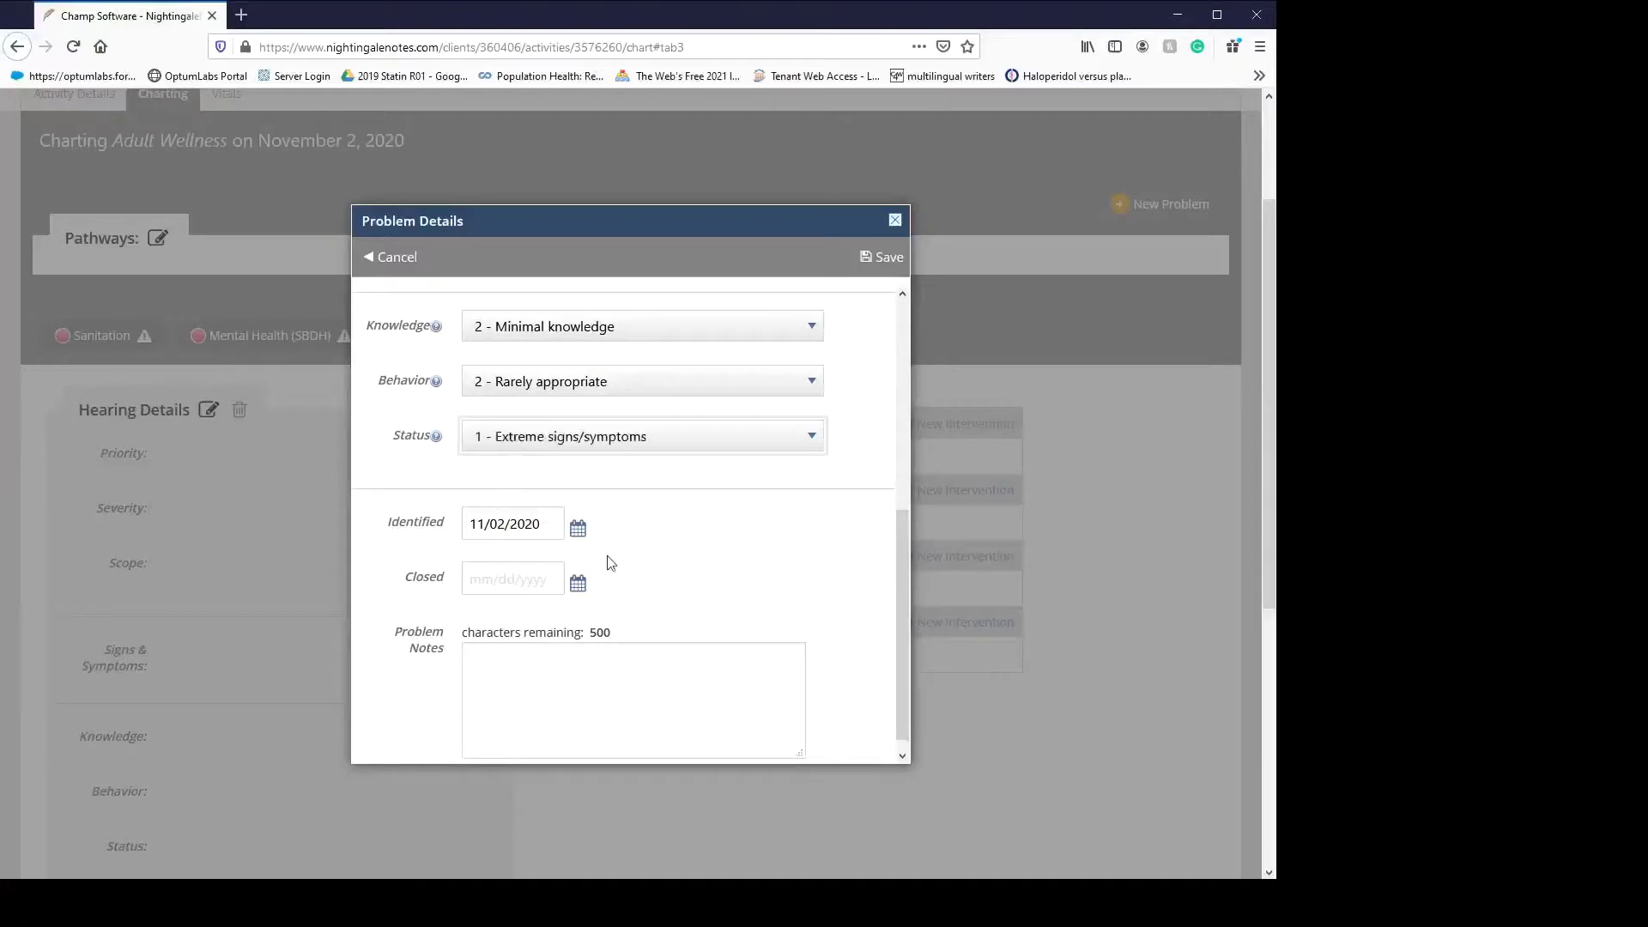
pyautogui.scroll(5, 746, 412)
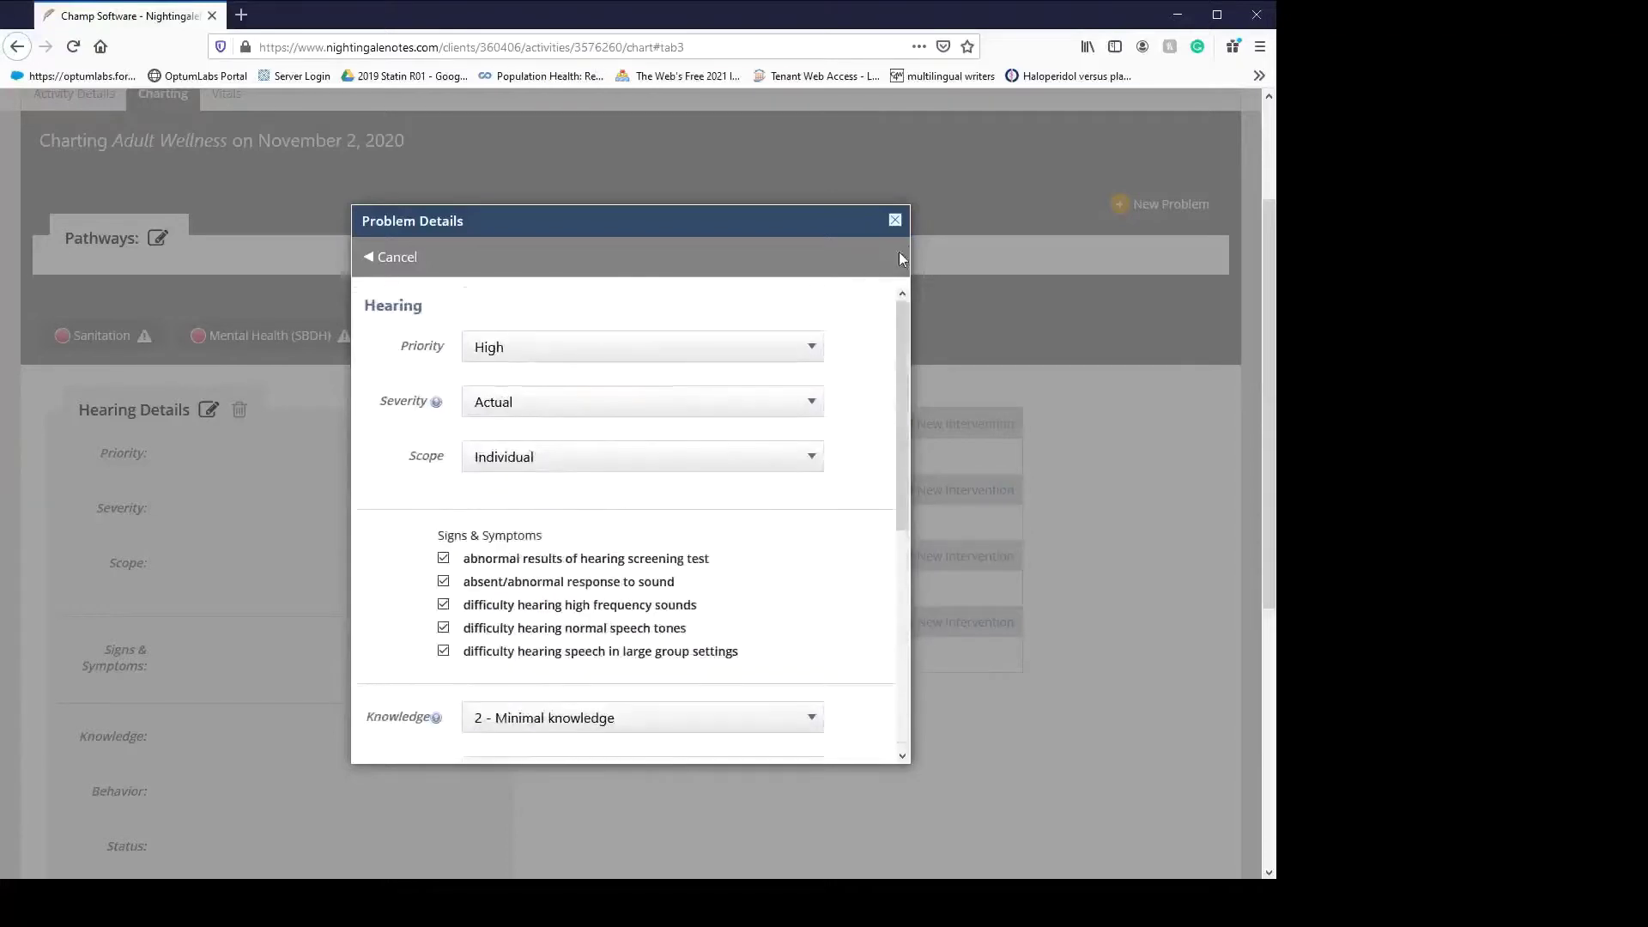
pyautogui.click(899, 254)
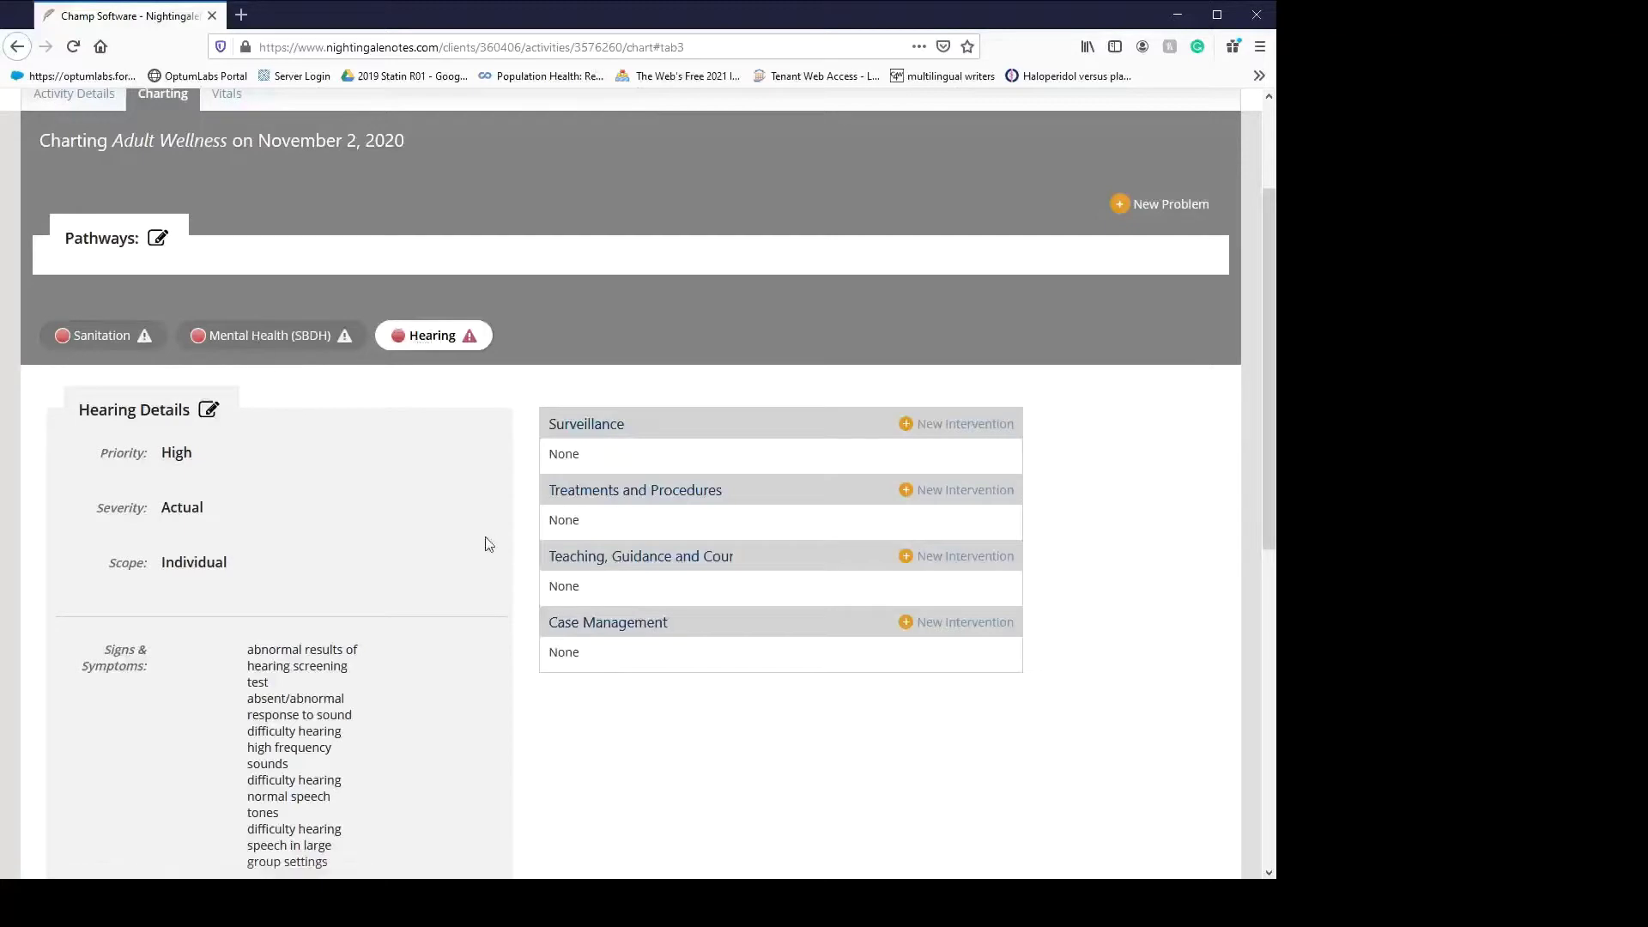
# - Add a Surveillance communication intervention with the assistive devices guide
pyautogui.click(953, 424)
pyautogui.click(549, 412)
pyautogui.click(562, 504)
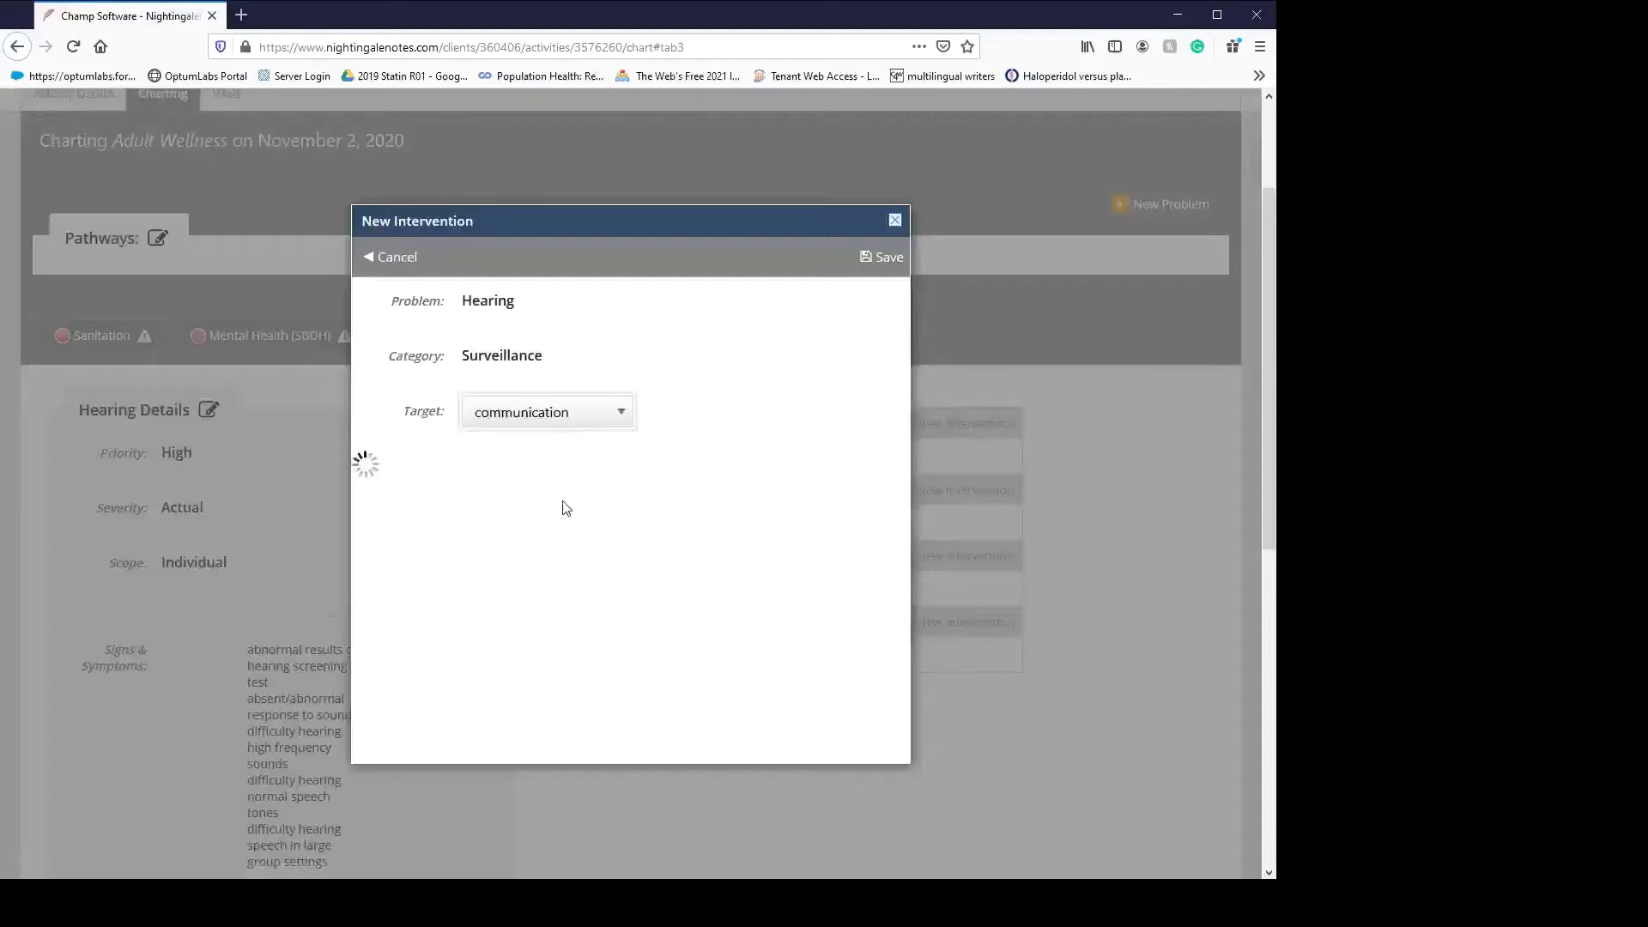
pyautogui.click(413, 515)
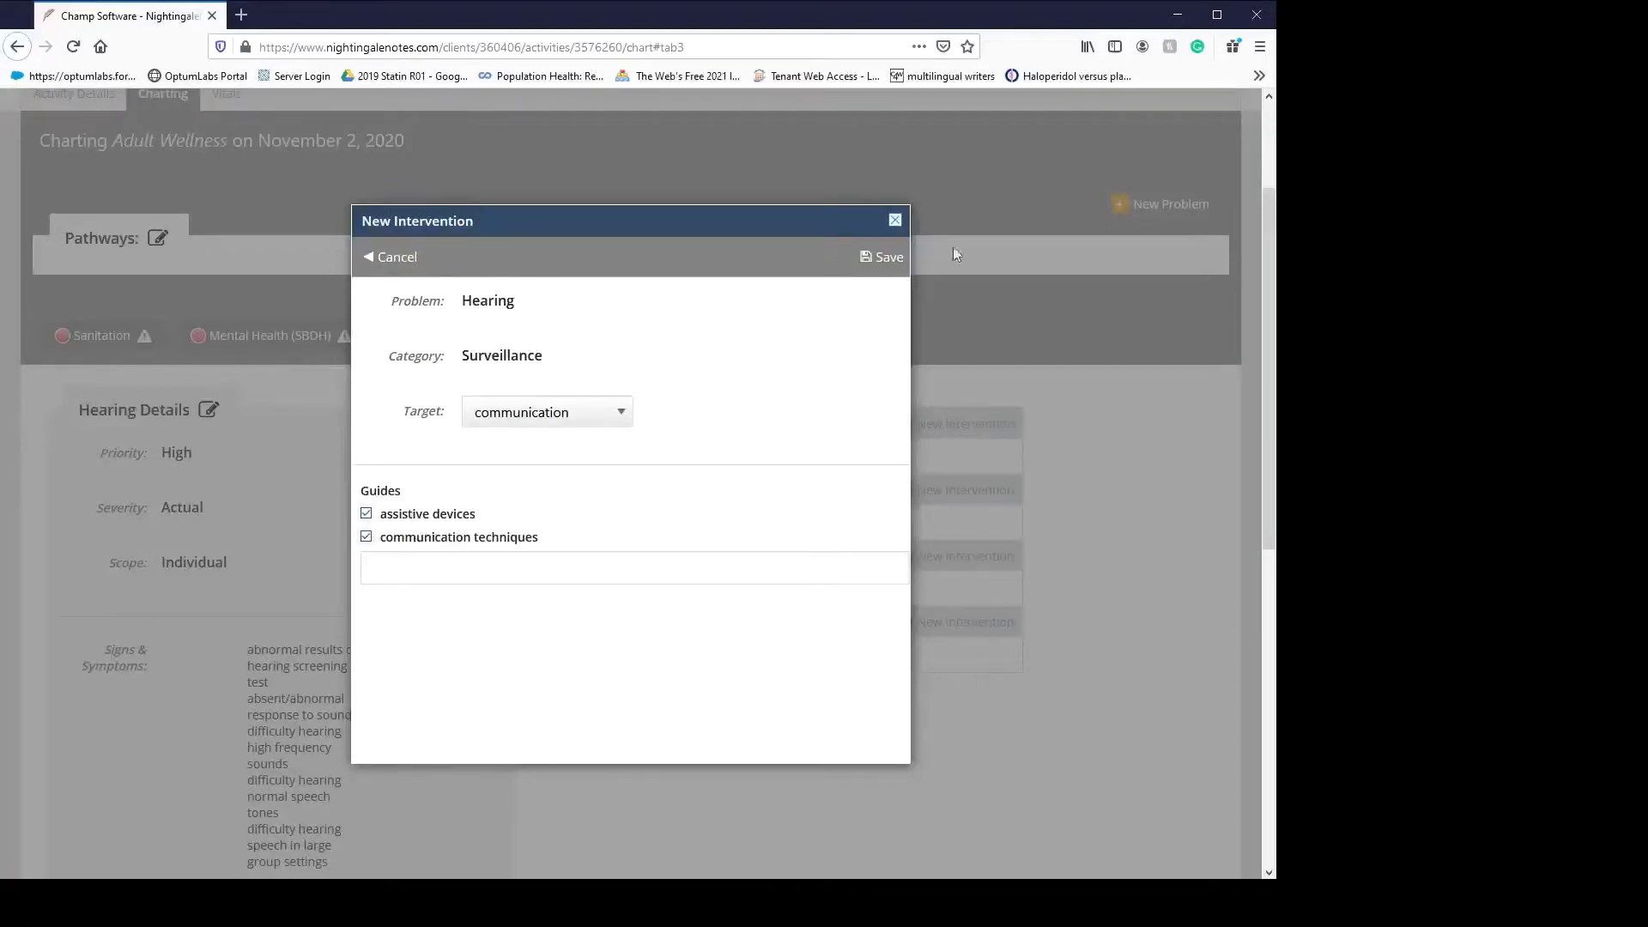
pyautogui.click(890, 258)
# - Add a Treatments and Procedures screening procedures intervention with audiometric threshold test and hearing assessment guides
pyautogui.click(947, 557)
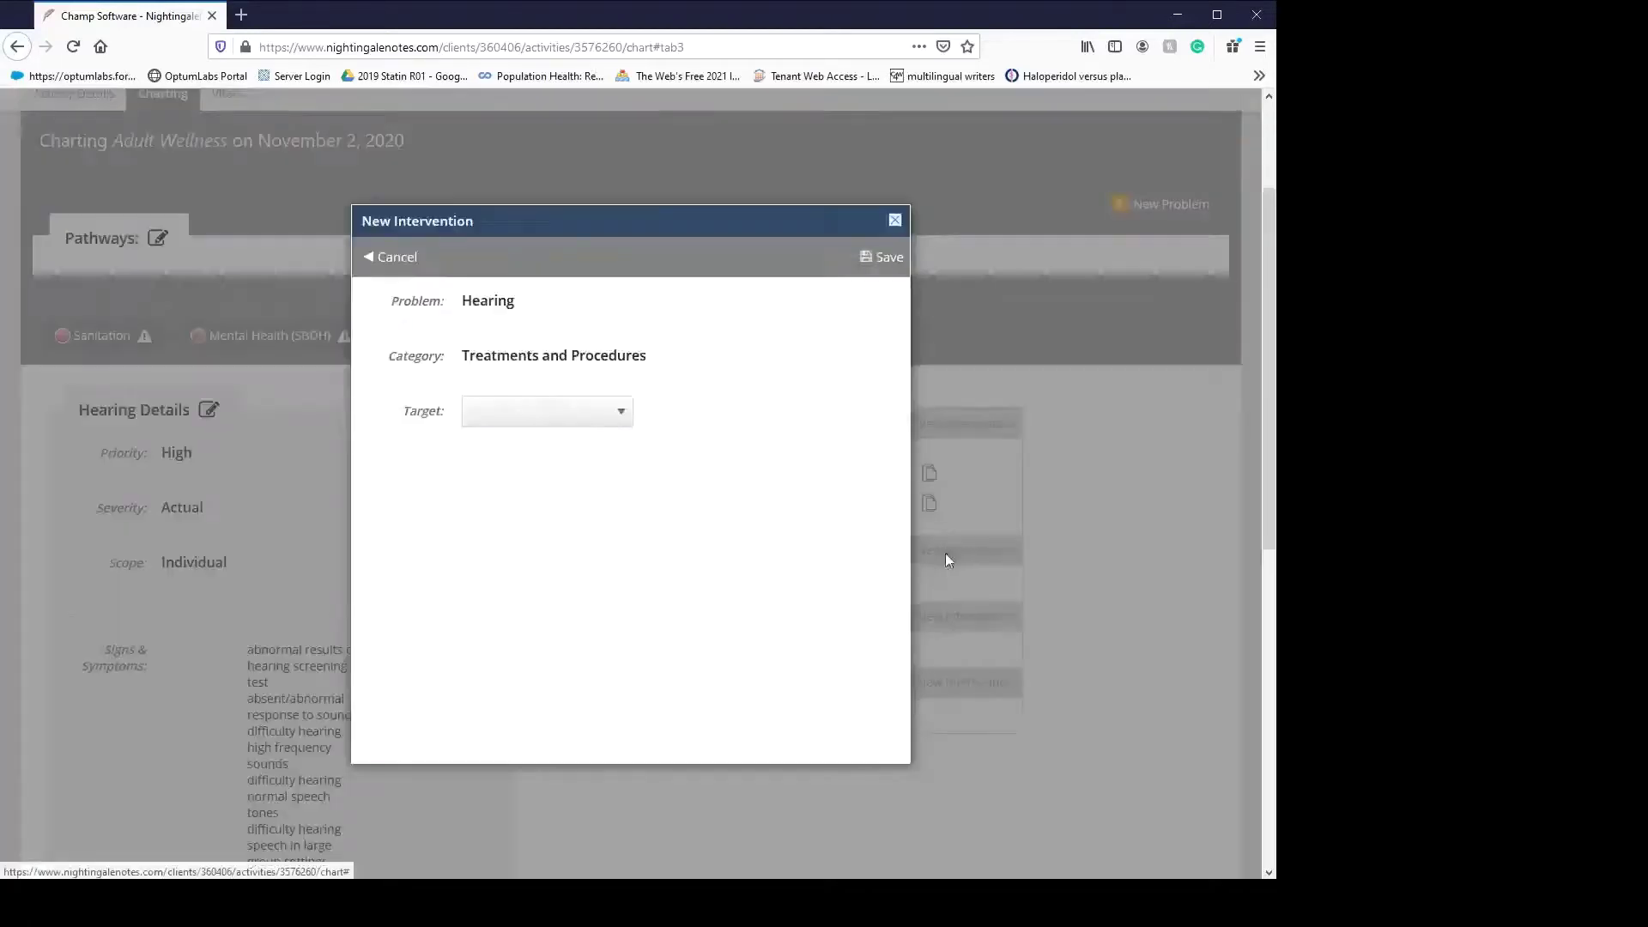
pyautogui.click(582, 507)
pyautogui.click(493, 515)
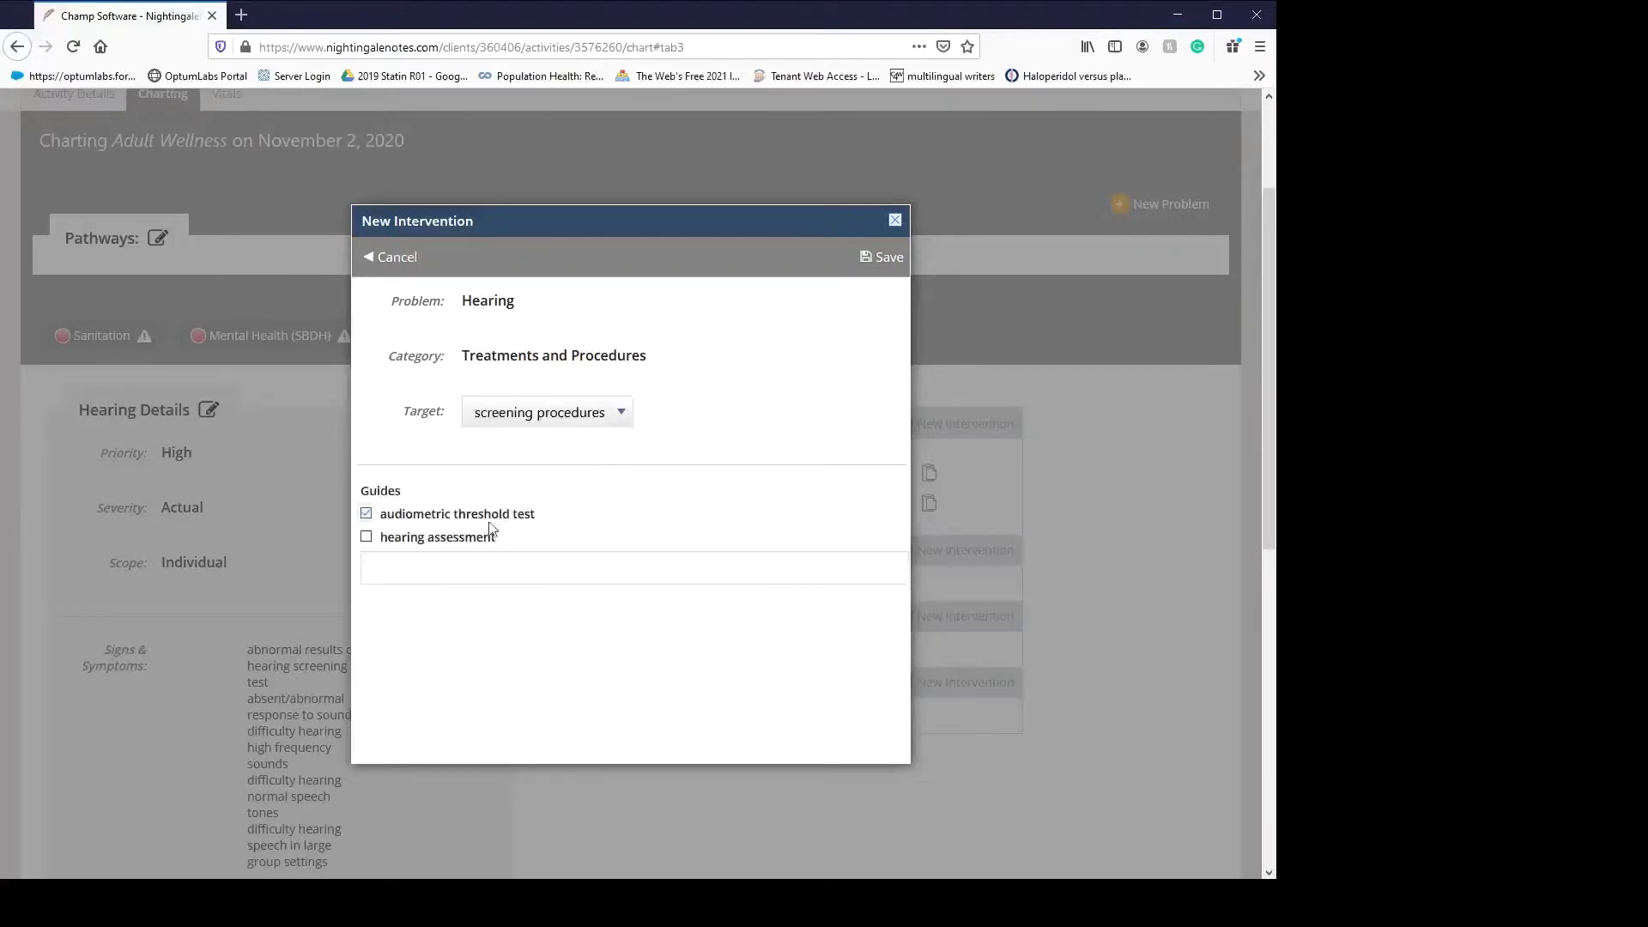
pyautogui.click(477, 538)
pyautogui.click(887, 256)
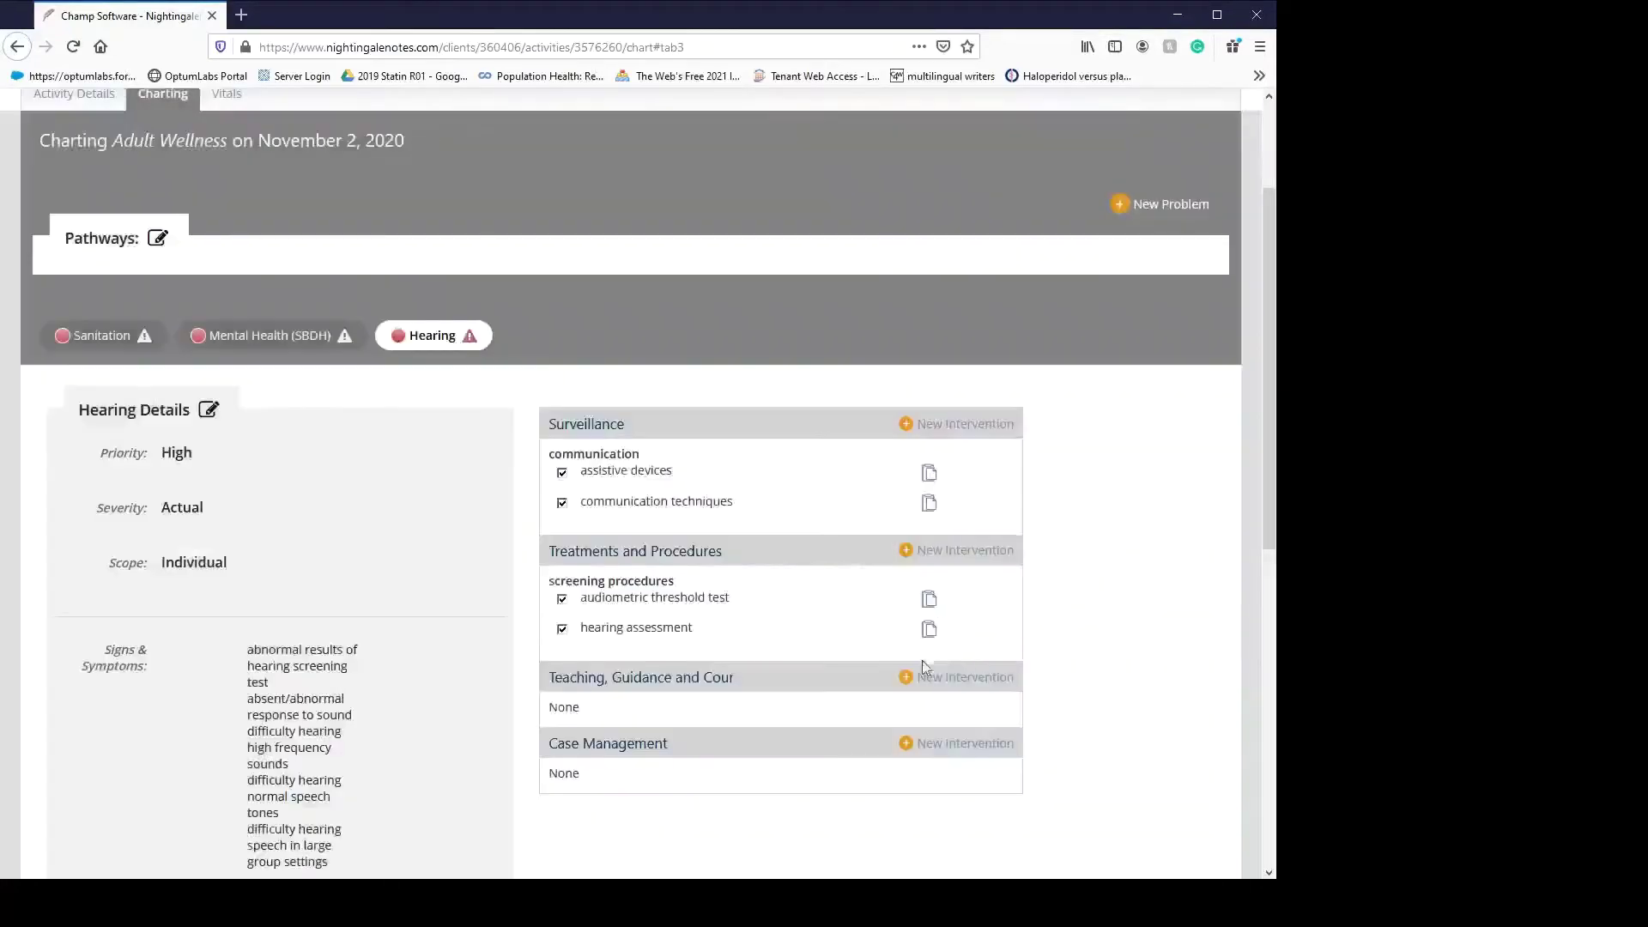
# - Add a Teaching personal hygiene intervention with the cleanse ears and irrigation guides
pyautogui.click(934, 678)
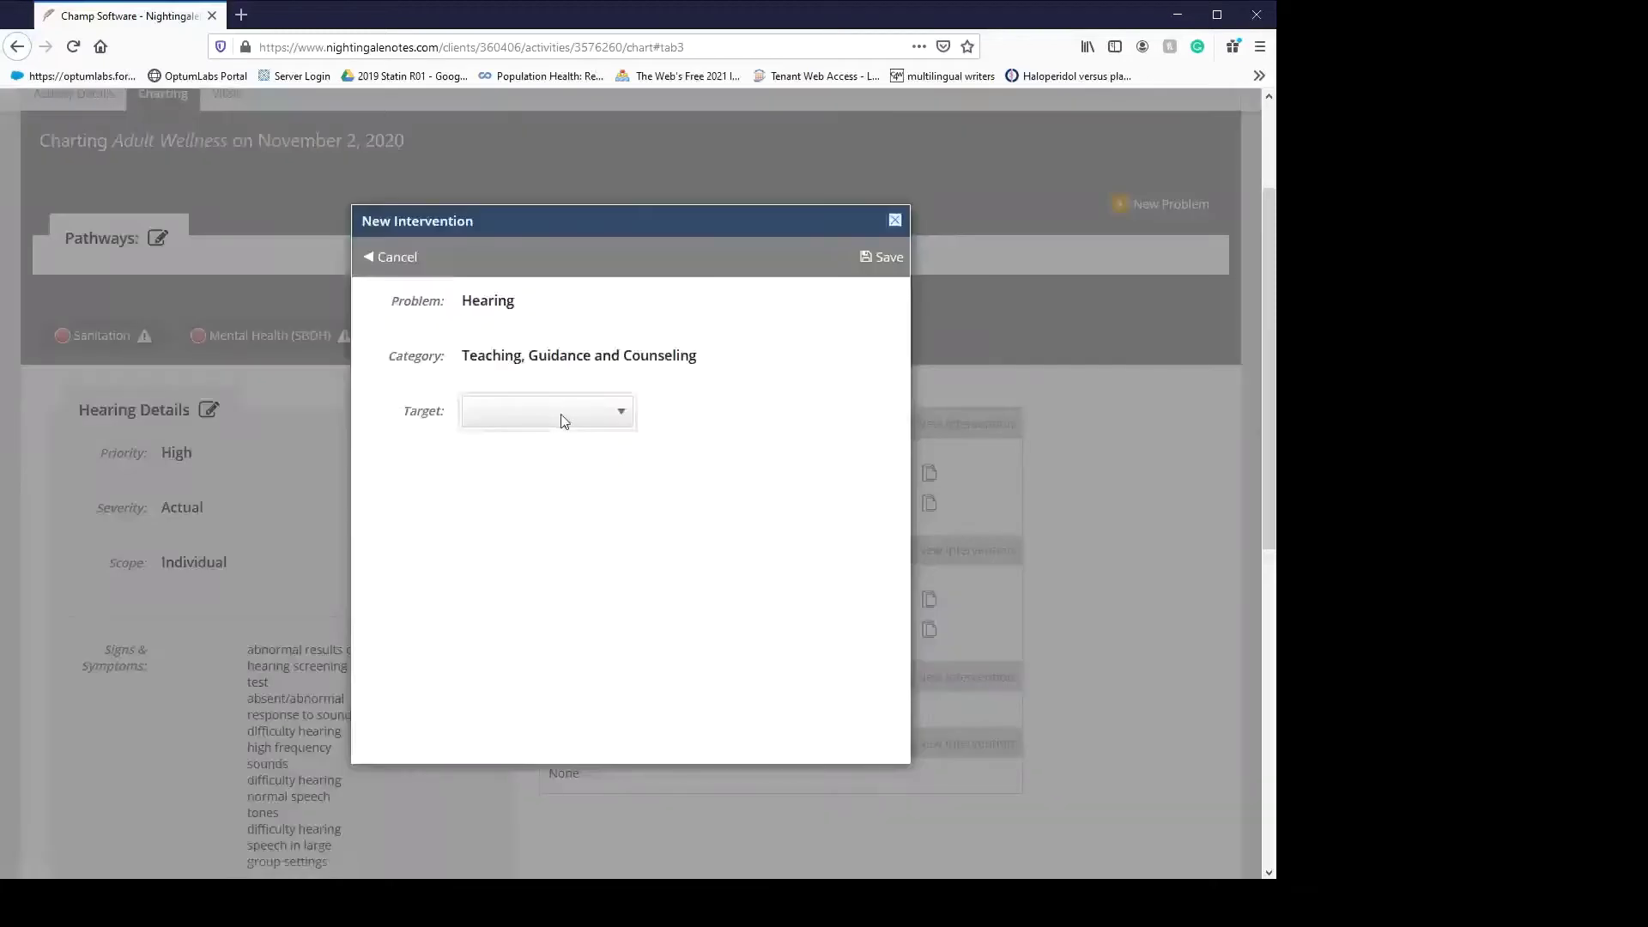
pyautogui.click(539, 608)
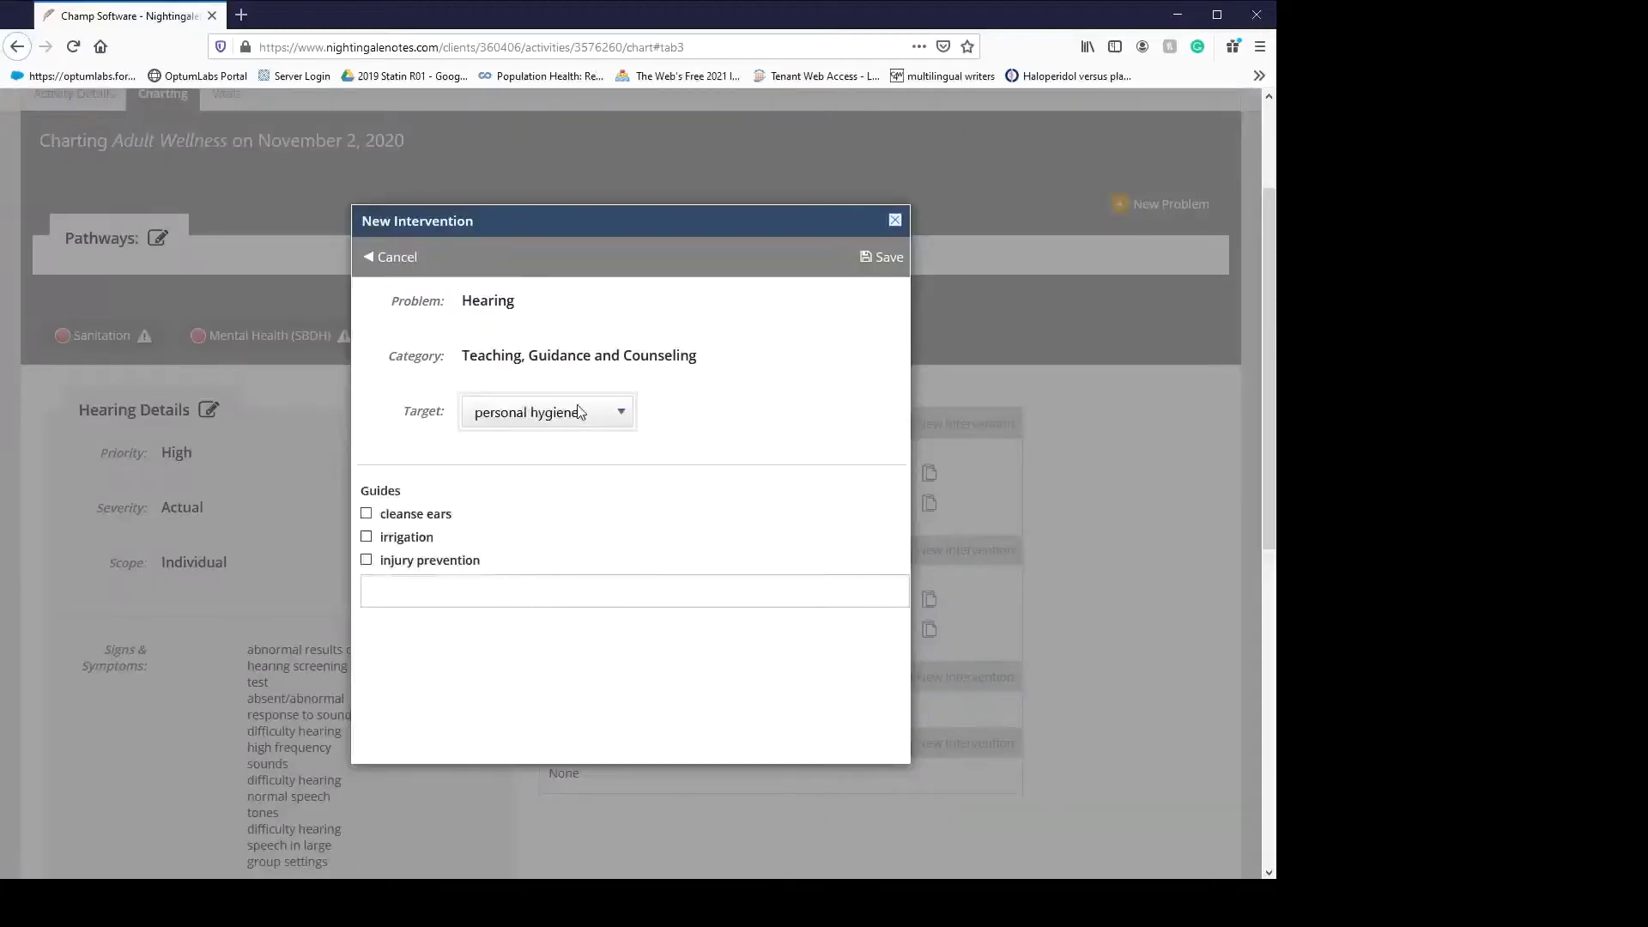
pyautogui.click(398, 517)
pyautogui.click(407, 539)
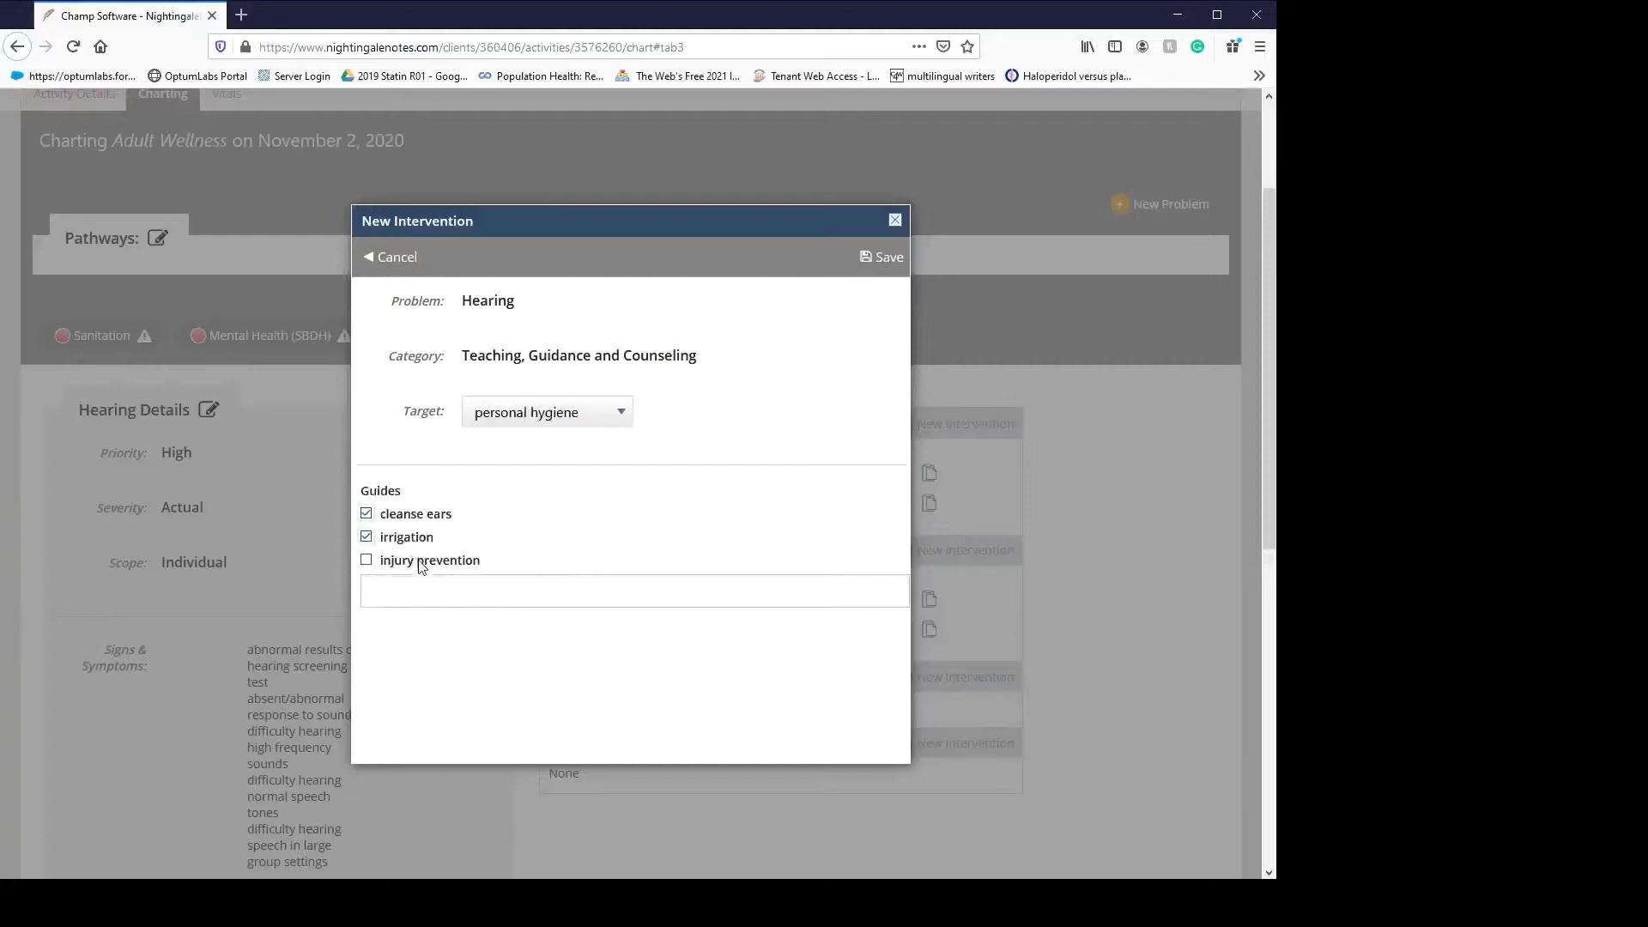
pyautogui.click(882, 263)
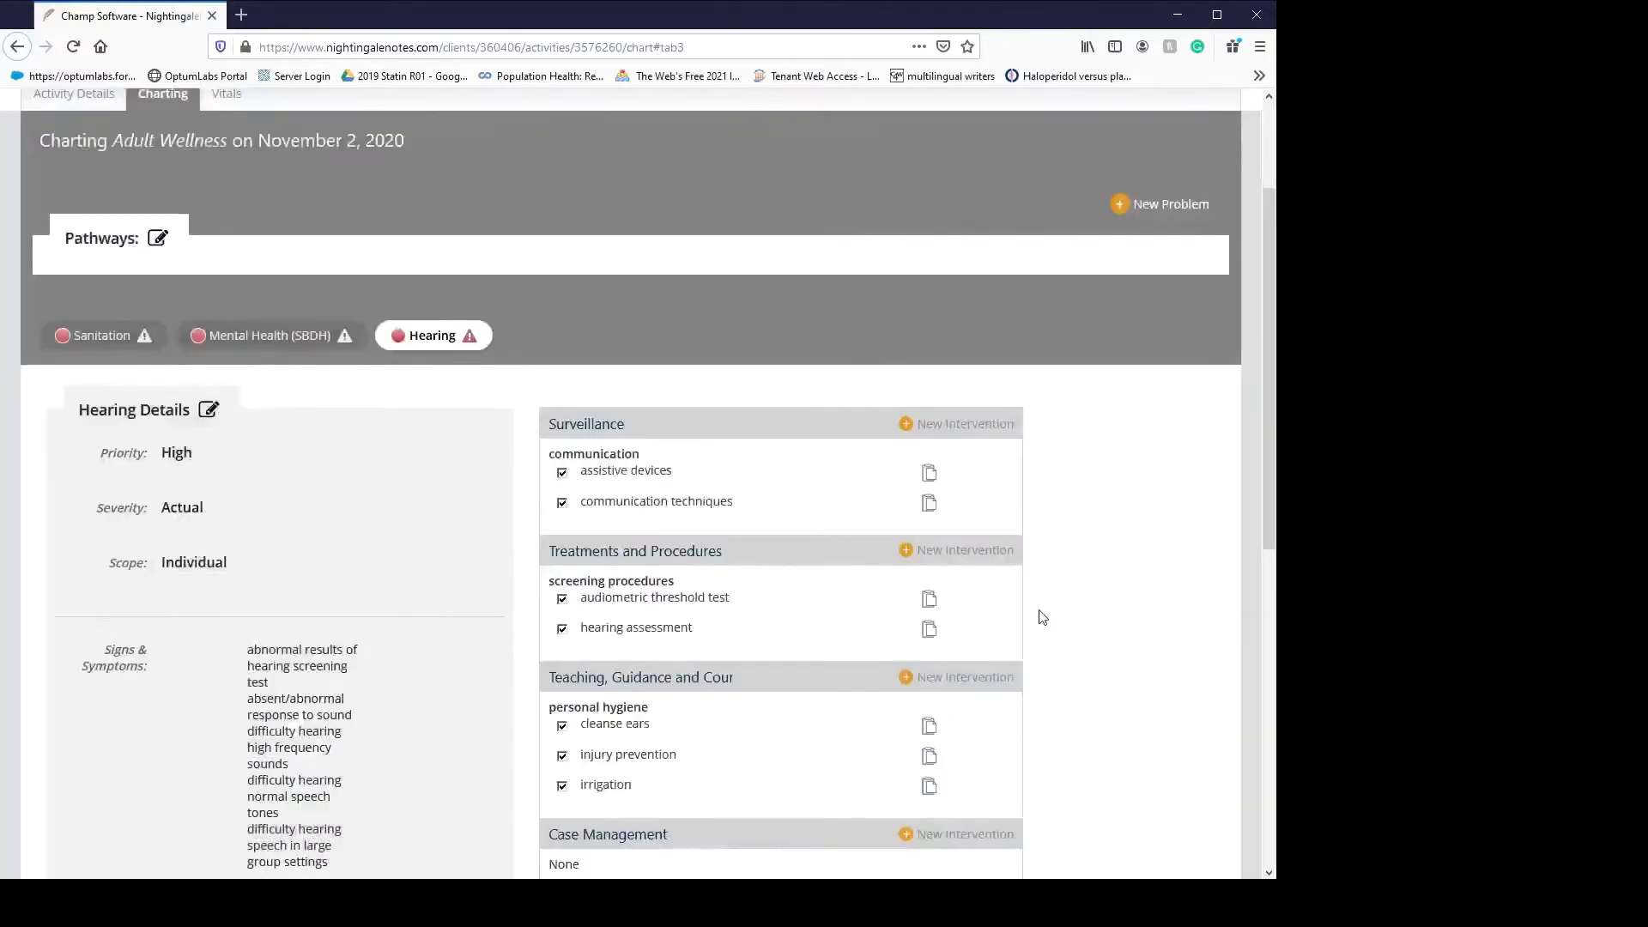
pyautogui.scroll(-3, 1049, 591)
# - Save a medical/dental care Case Management intervention with evaluation, scheduling and coordination among providers guides
pyautogui.click(989, 571)
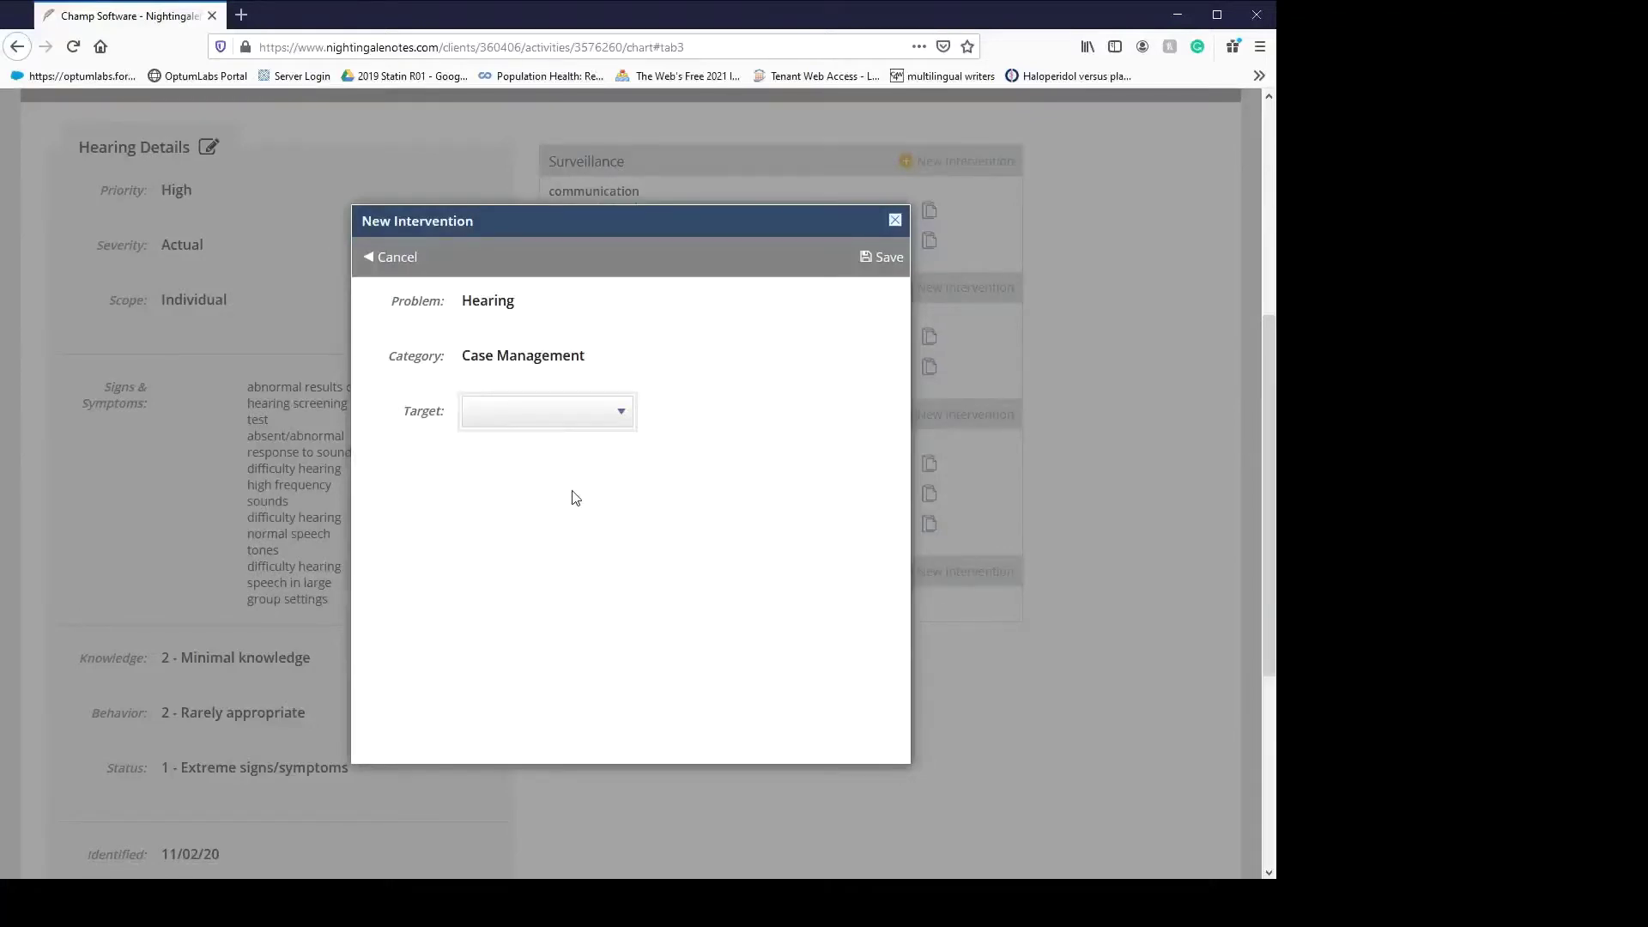
pyautogui.press('Down')
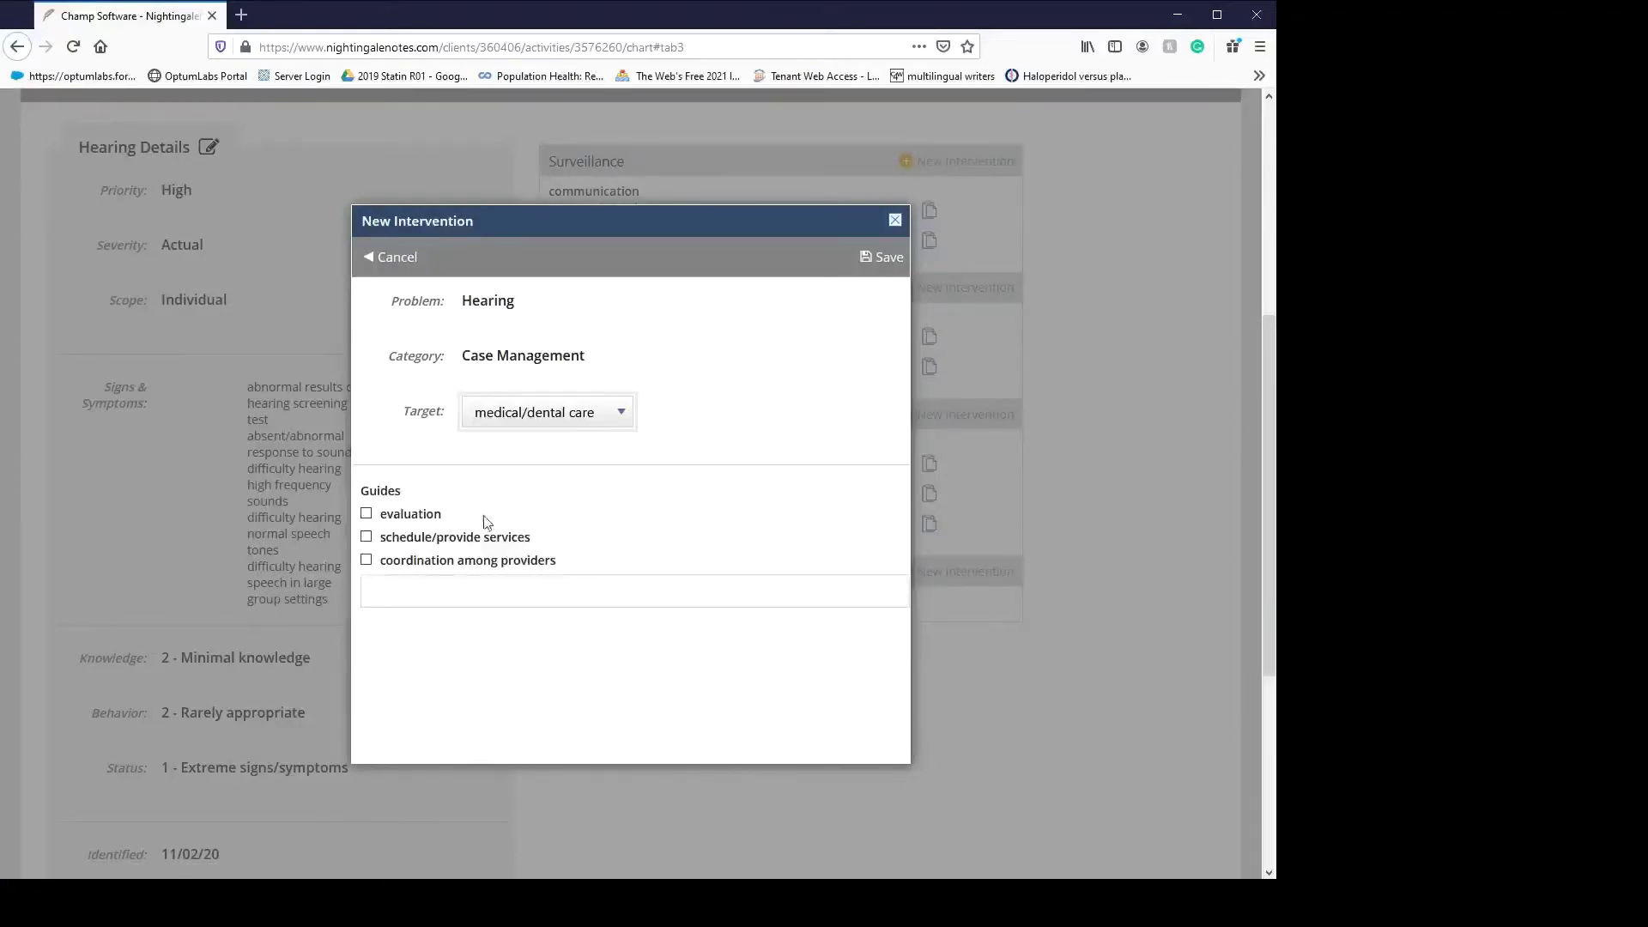
pyautogui.click(431, 516)
pyautogui.click(427, 563)
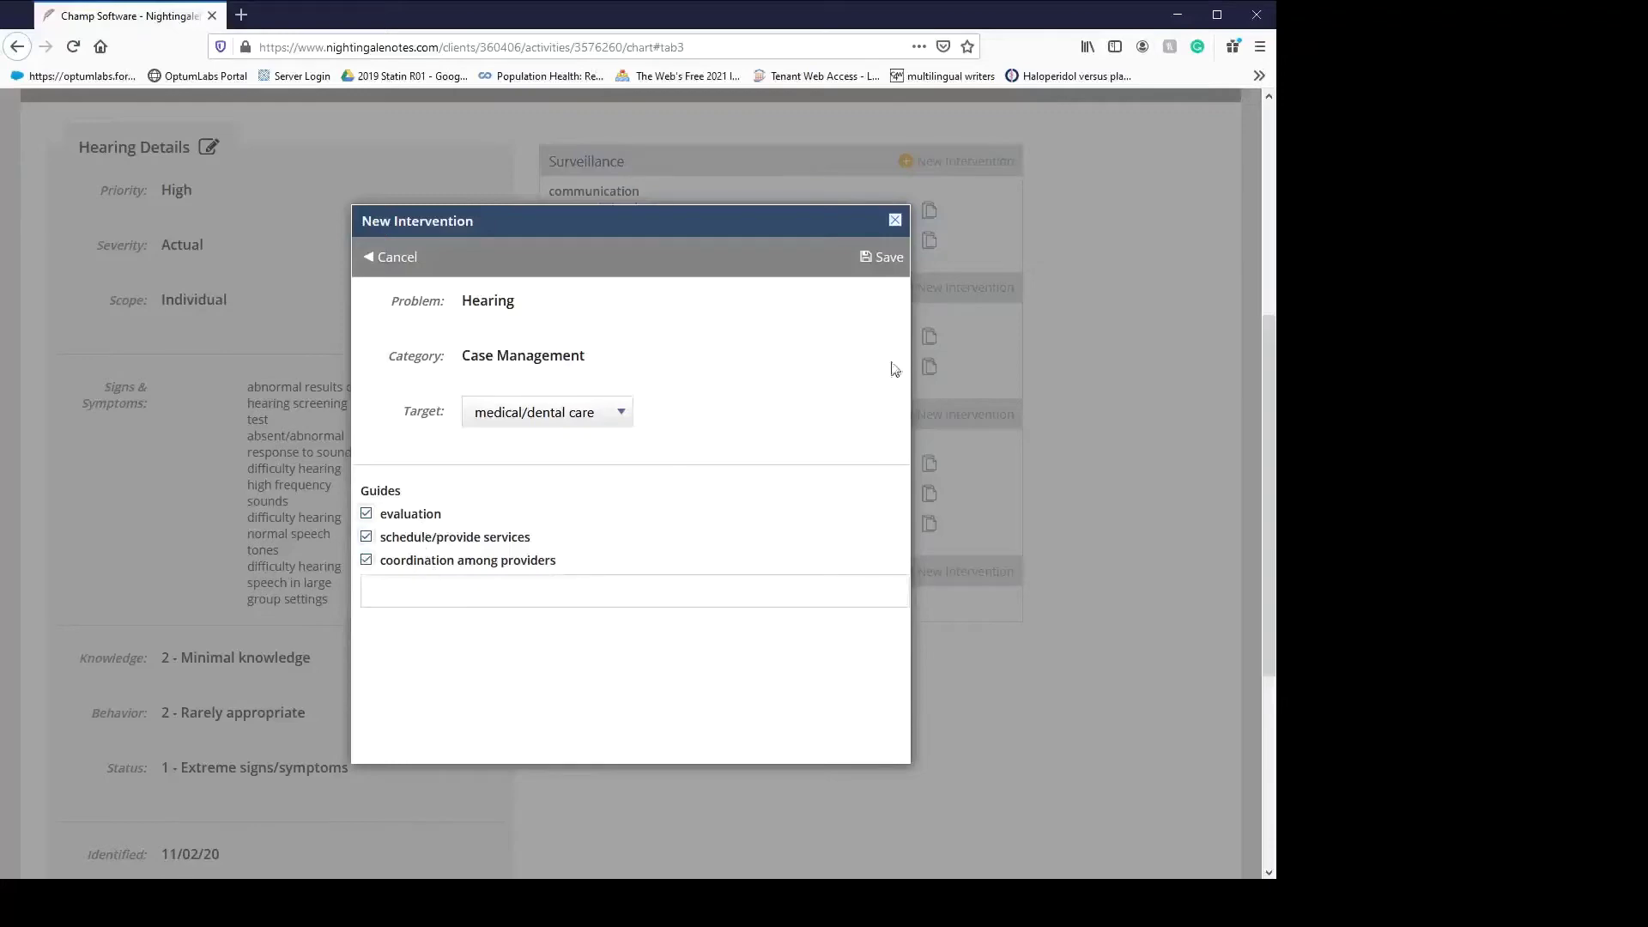
pyautogui.click(878, 256)
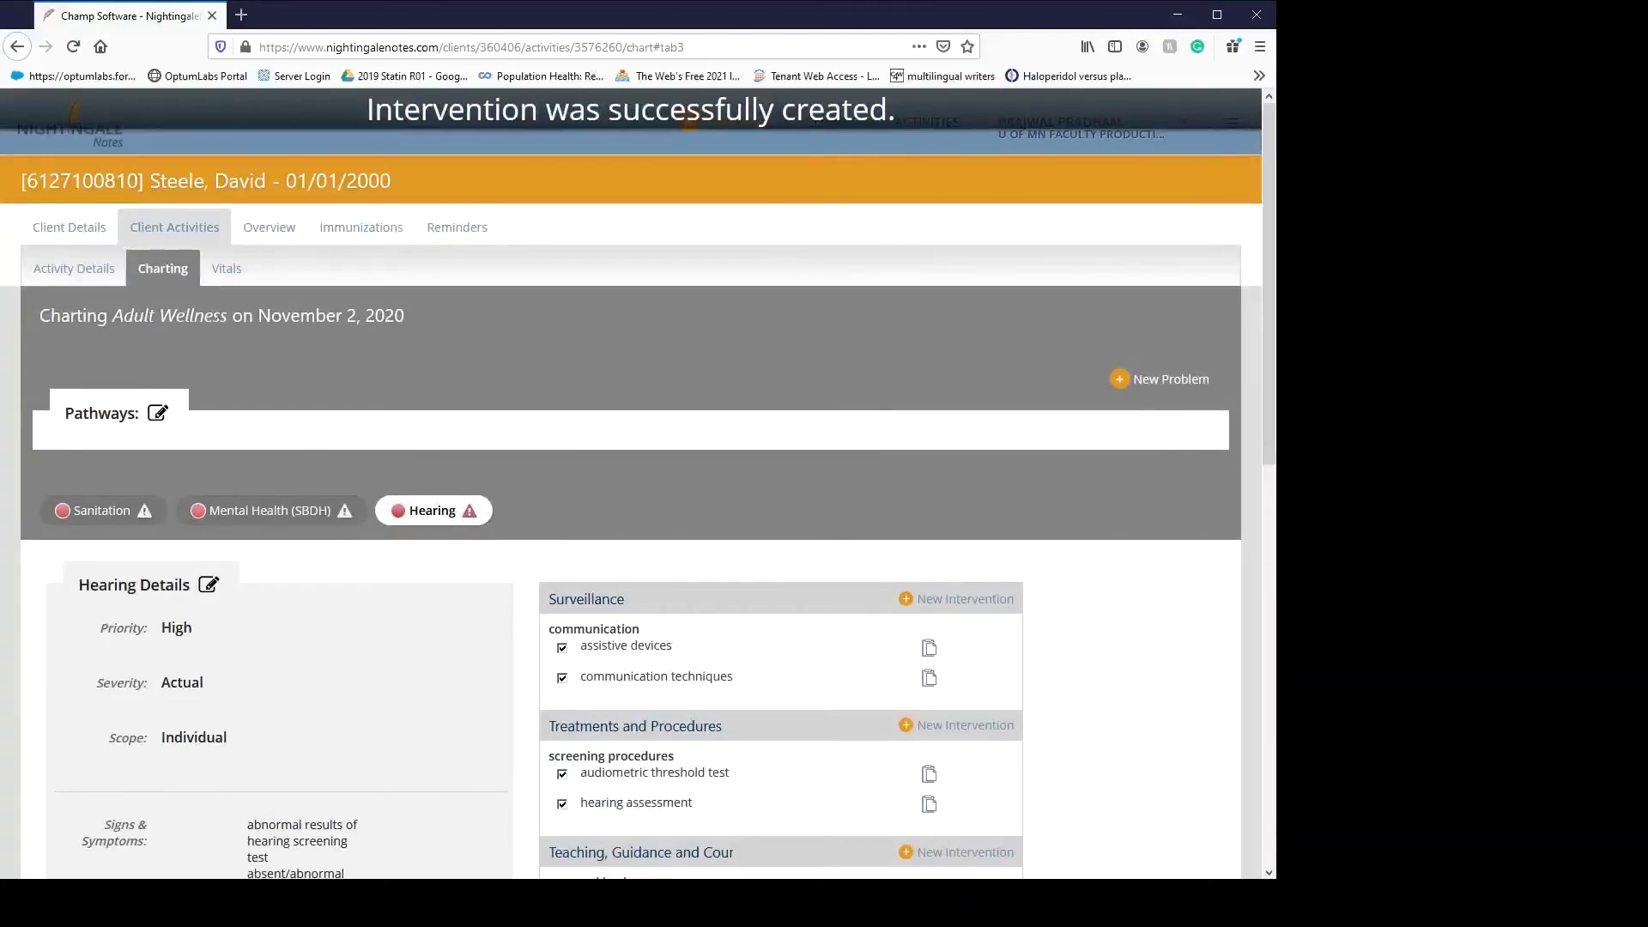
# - Re-save the November 2, 2020 Adult Wellness vitals and return to the charting page
pyautogui.click(248, 271)
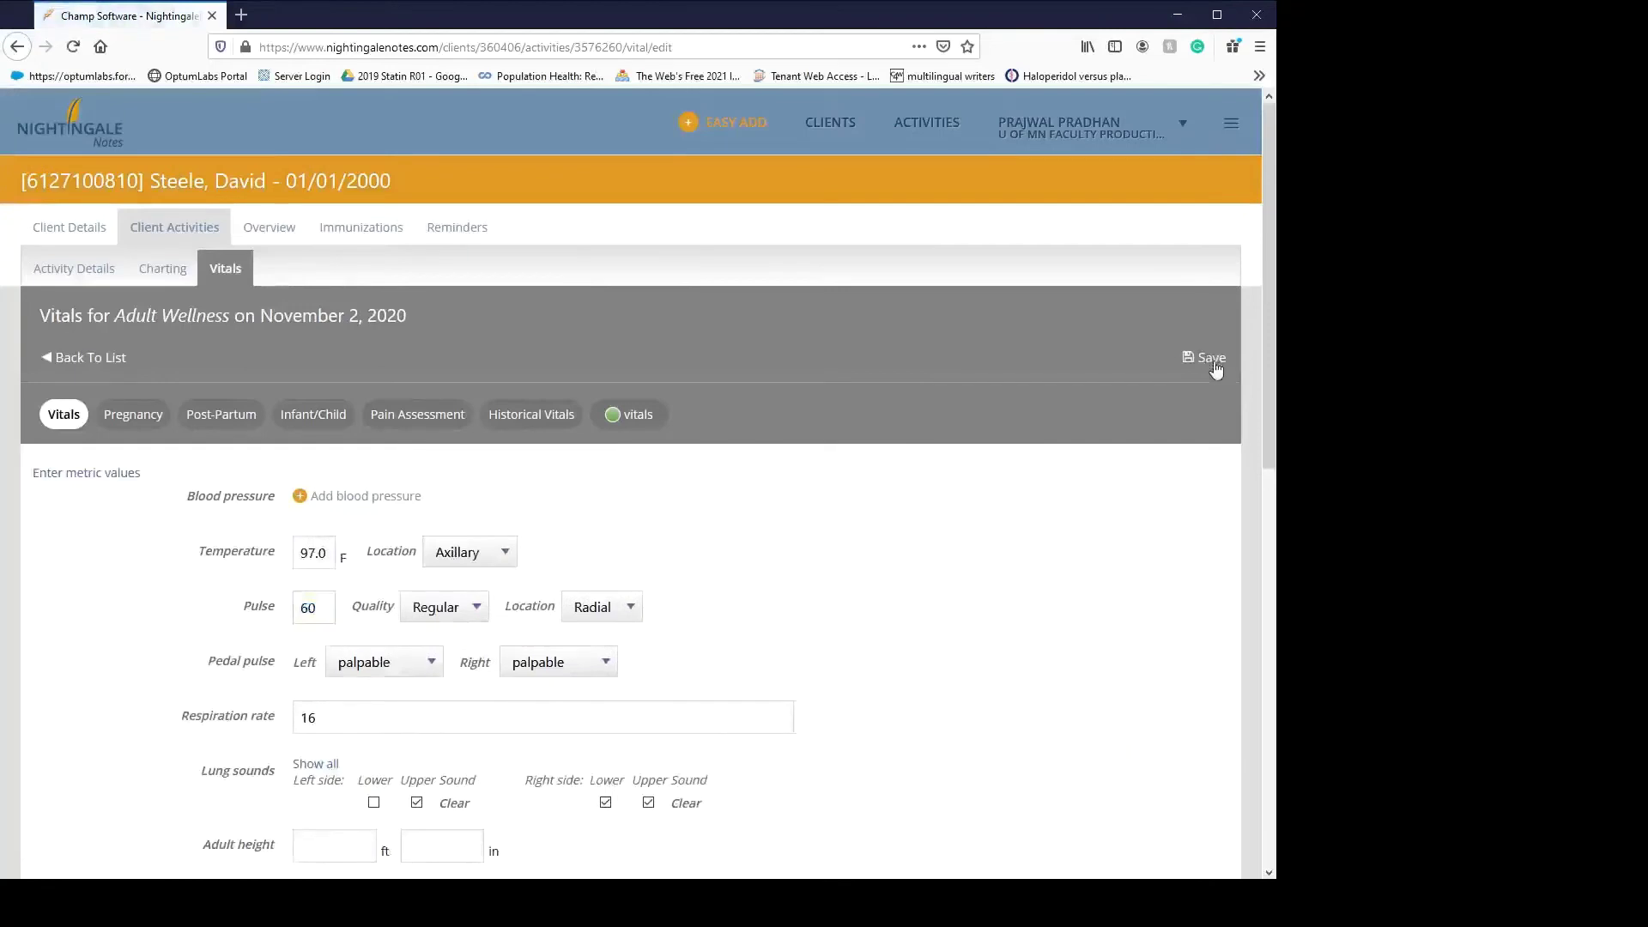
pyautogui.click(1202, 357)
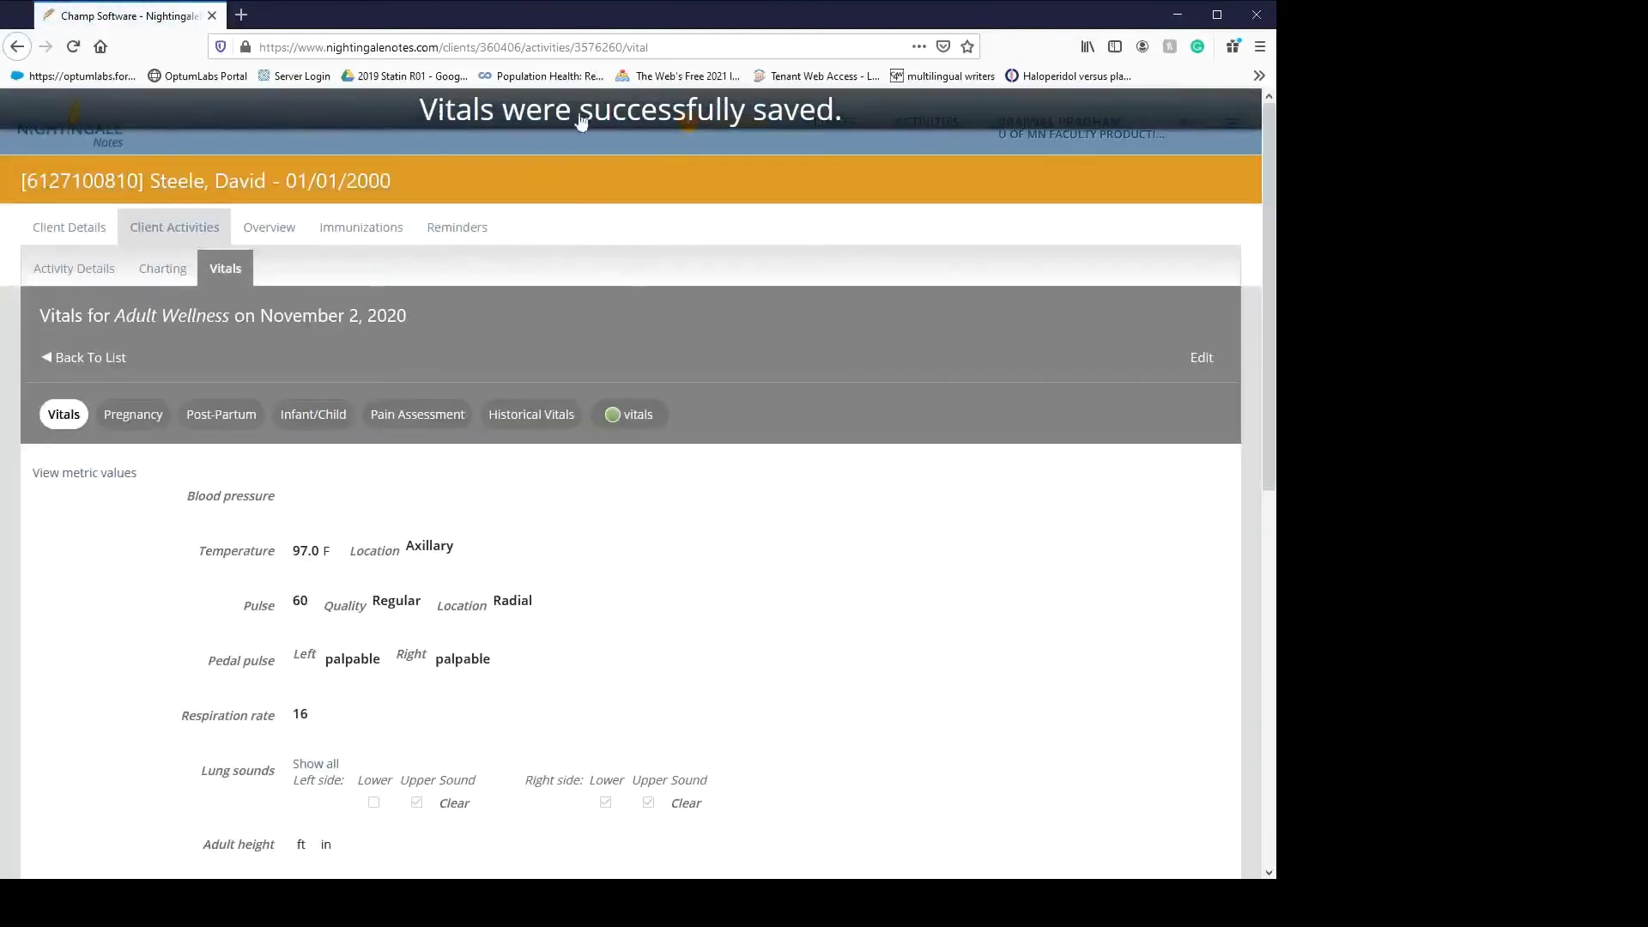
pyautogui.click(159, 271)
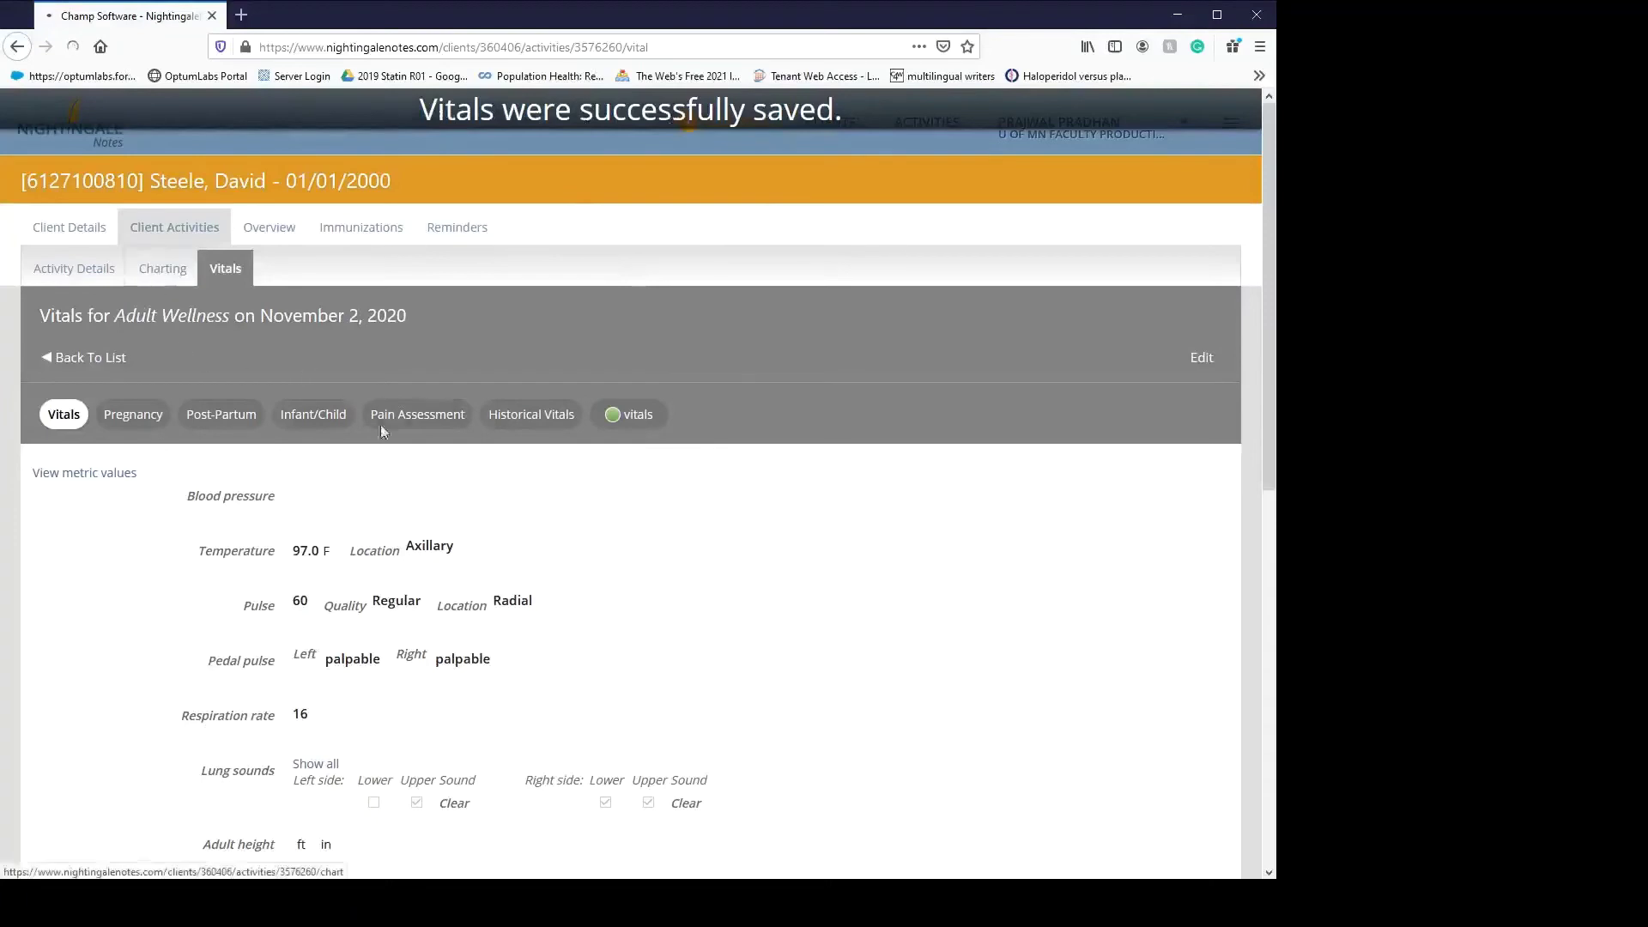